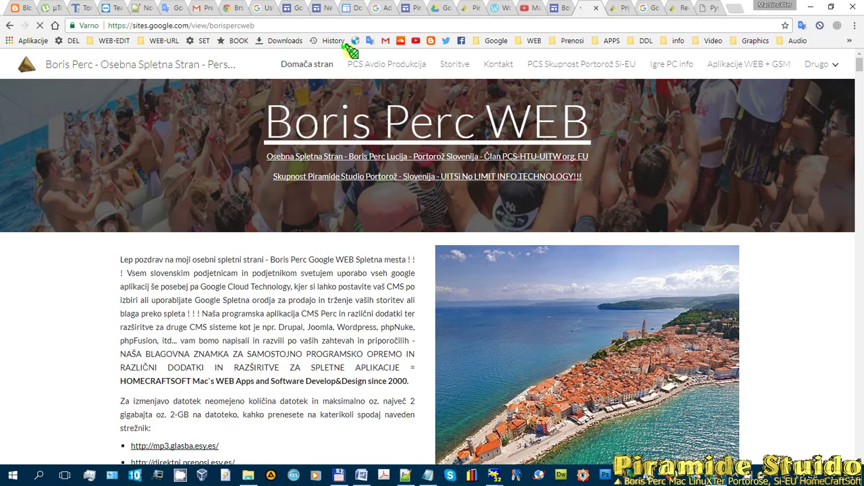
- Scroll through the published personal Google Sites site to review its content
scroll(270, 198, "down", 9)
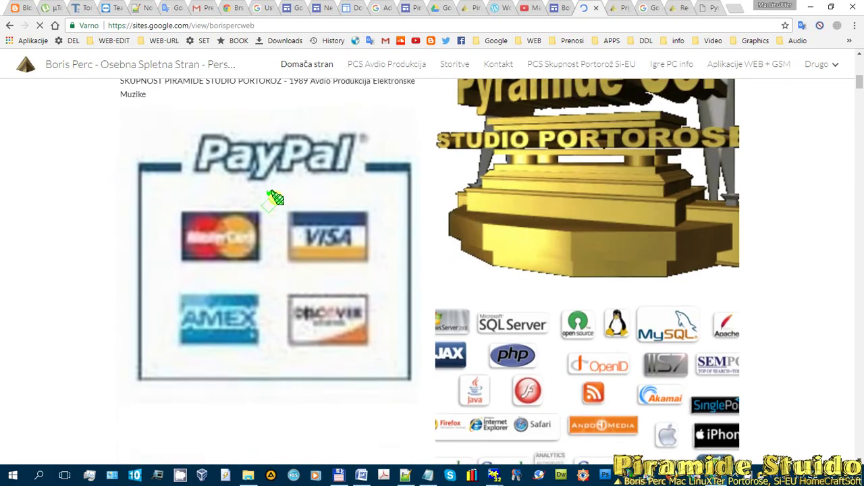
scroll(341, 208, "down", 12)
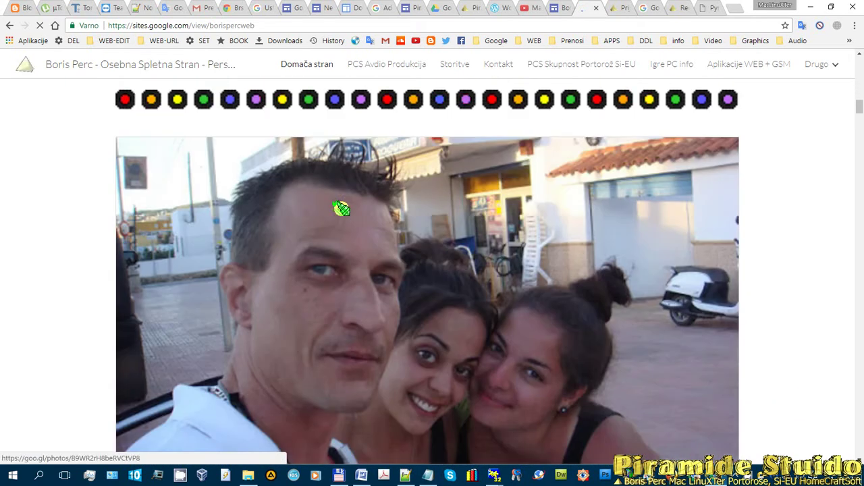
scroll(357, 193, "down", 4)
scroll(387, 139, "down", 2)
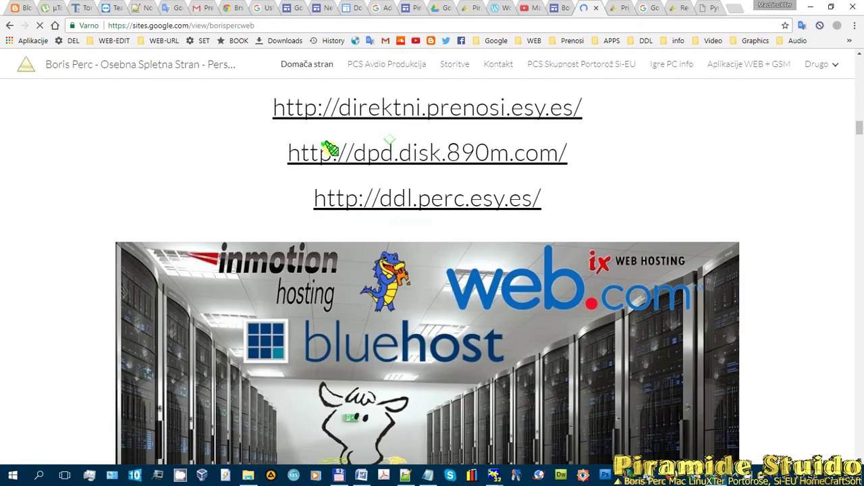
scroll(443, 152, "down", 12)
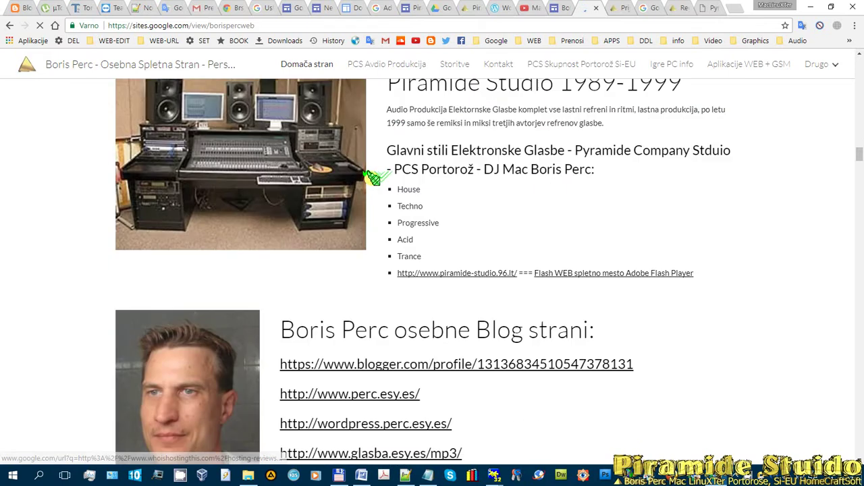
scroll(500, 133, "down", 8)
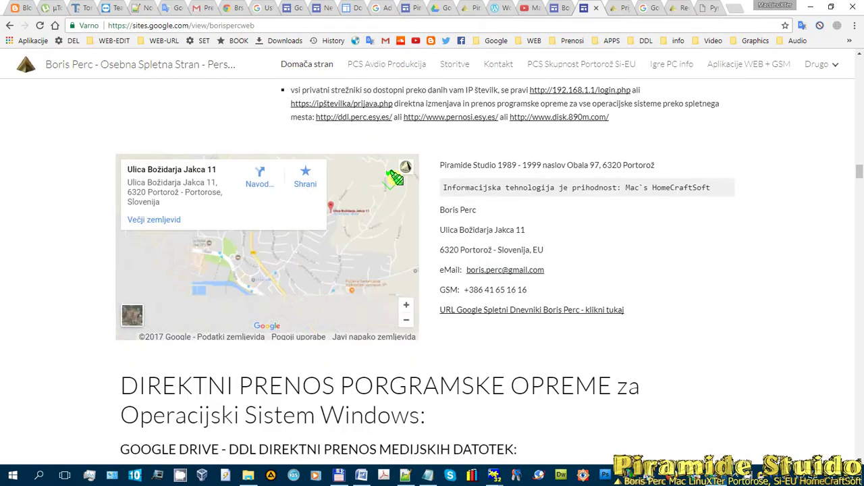
scroll(550, 204, "down", 15)
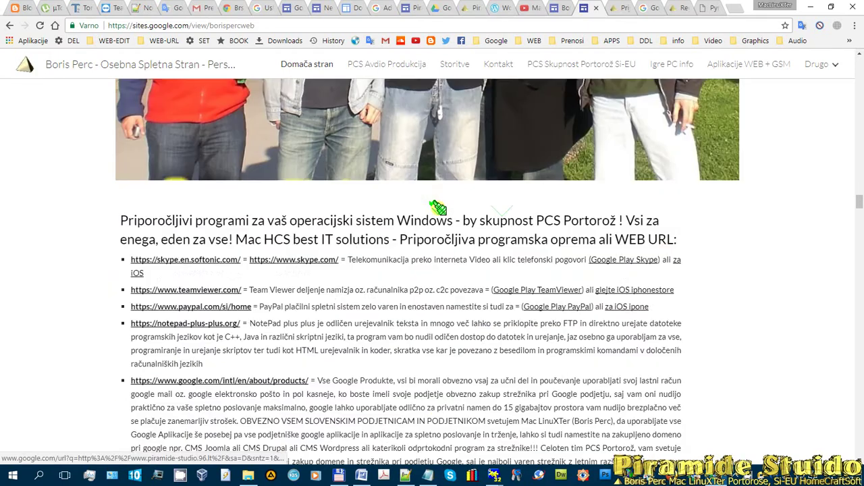
scroll(437, 208, "down", 15)
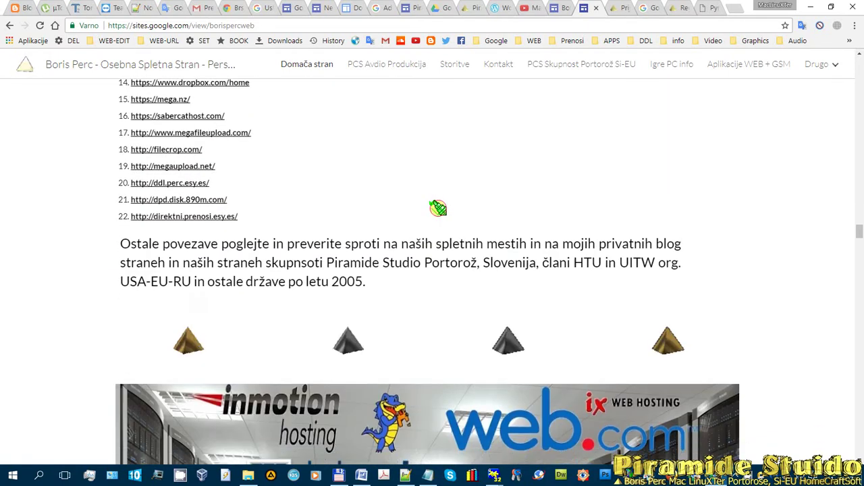
scroll(438, 208, "down", 15)
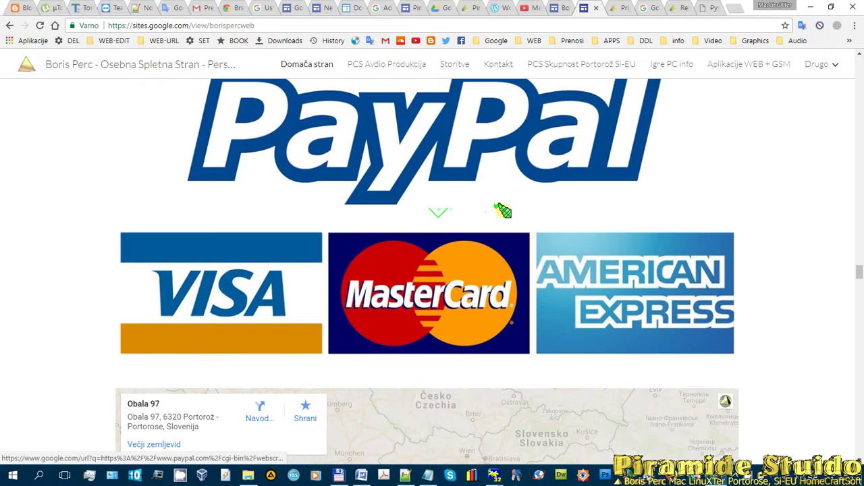
scroll(503, 210, "down", 2)
scroll(841, 279, "down", 10)
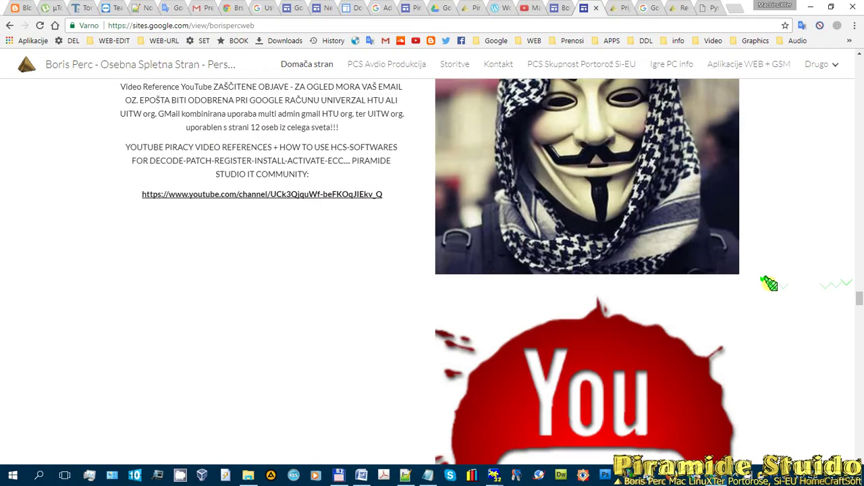
scroll(767, 280, "down", 15)
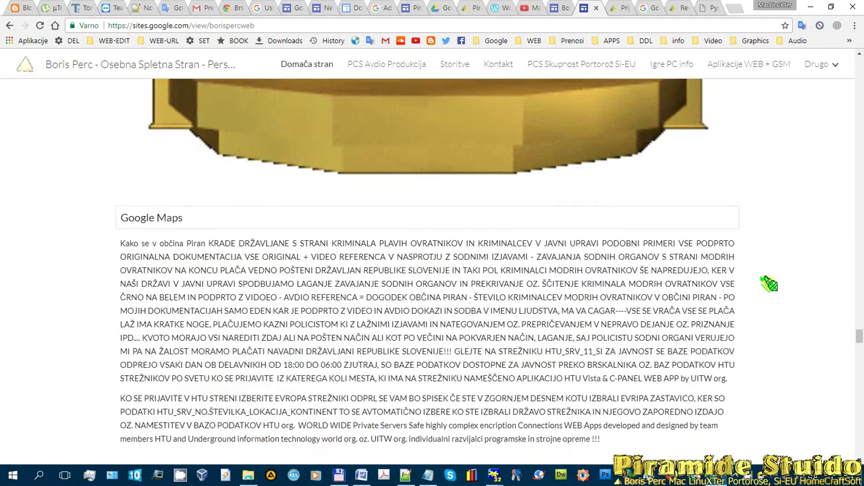
scroll(768, 283, "down", 13)
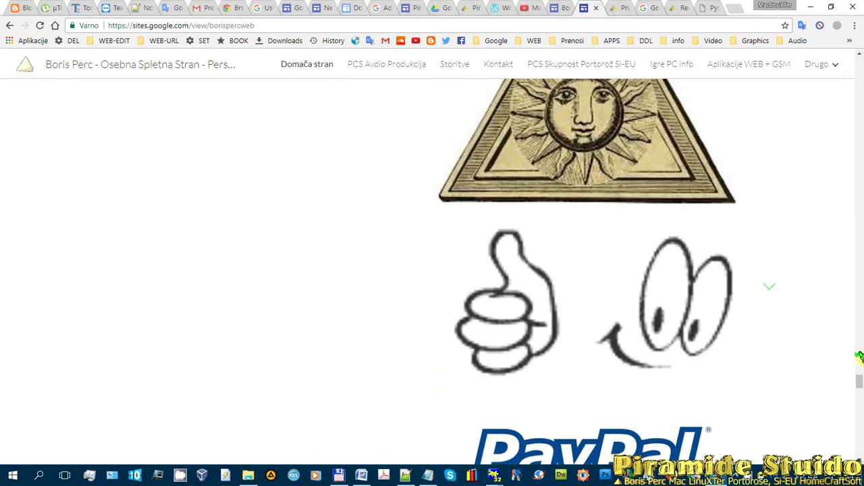
left_click_drag(853, 380, 856, 51)
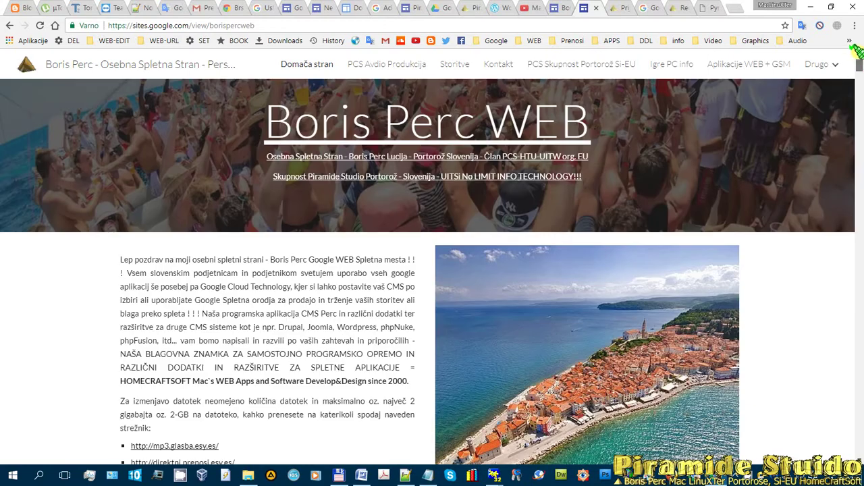
- Review the PCS Avdio Produkcija page, then return to the untitled 'Neimenovano spletno mesto' editor
left_click(377, 64)
scroll(446, 223, "down", 5)
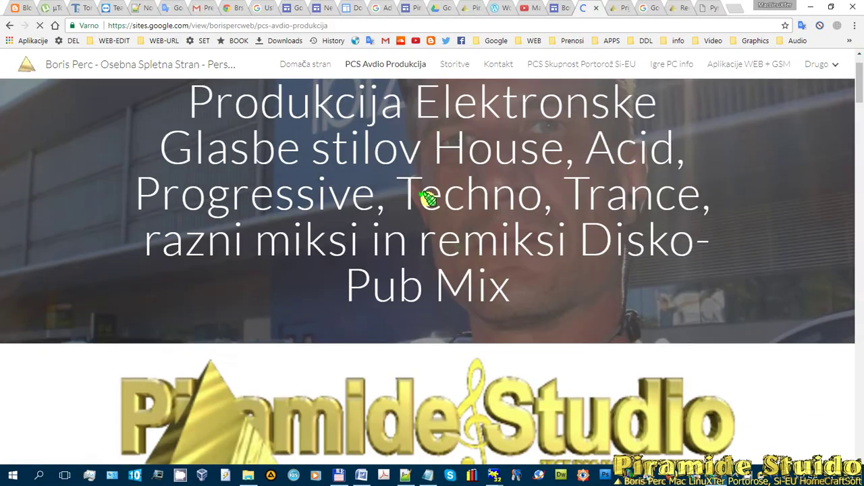
scroll(418, 241, "down", 5)
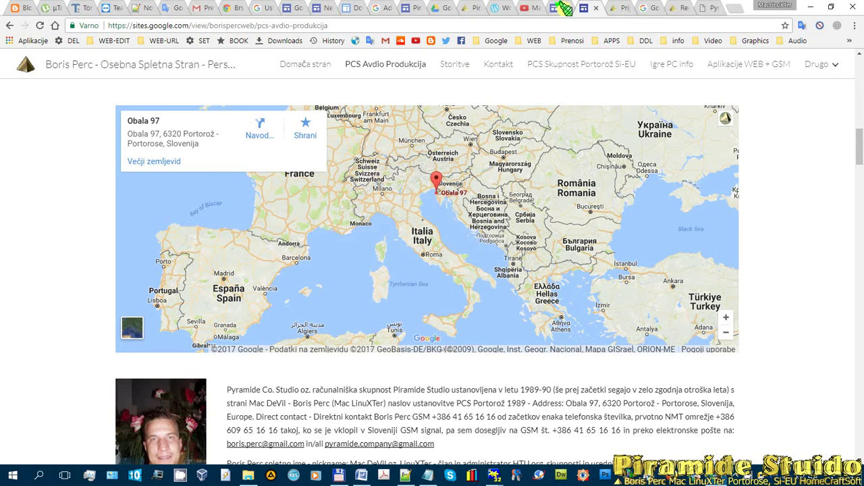
left_click(314, 8)
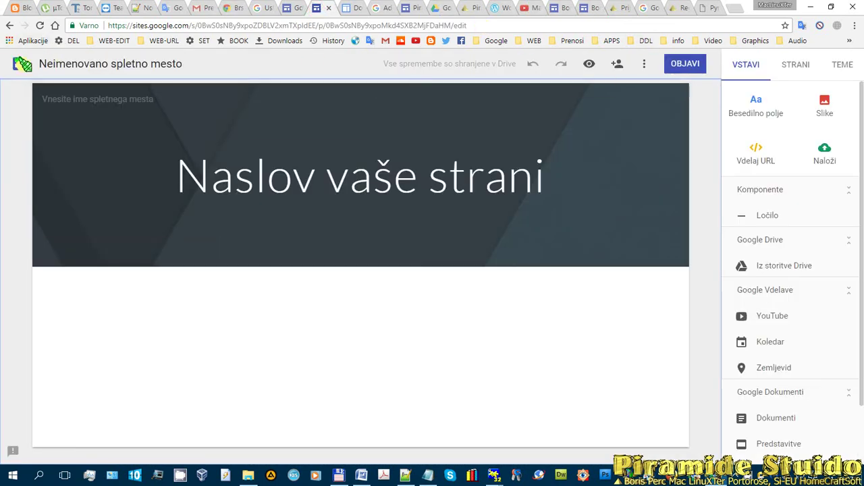
- Return to the Google Sites home list, then load blogger.com in a new tab
left_click(19, 64)
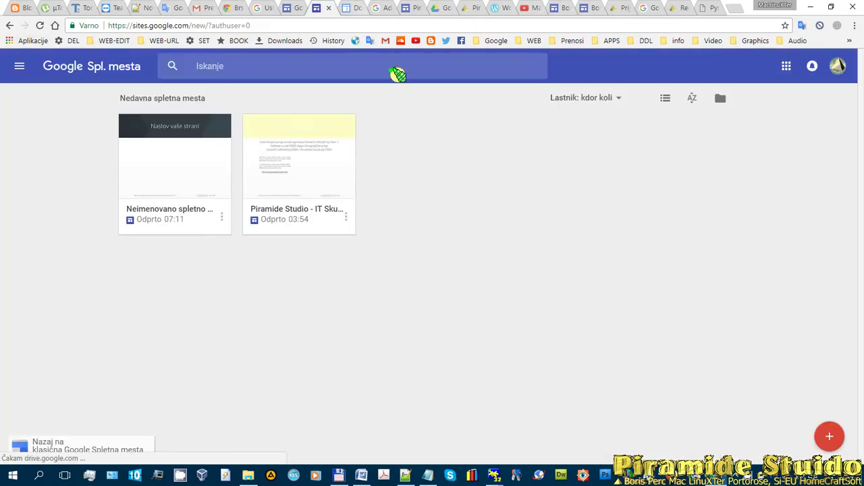
left_click(291, 8)
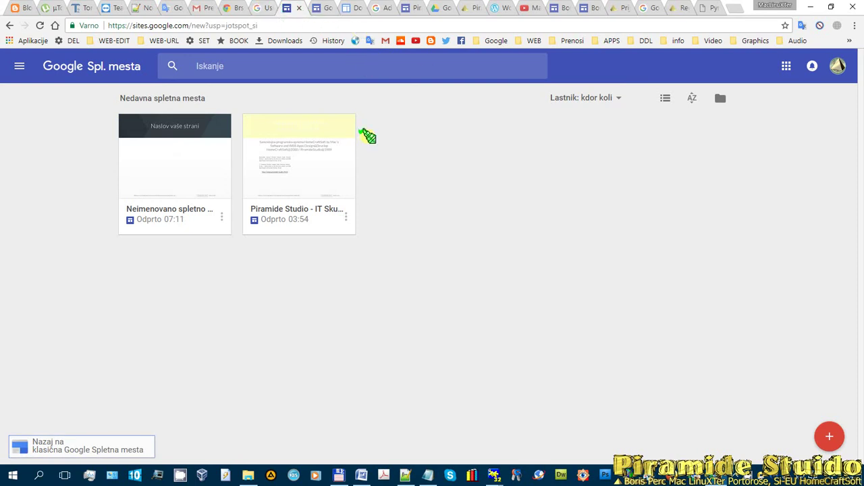
left_click(732, 8)
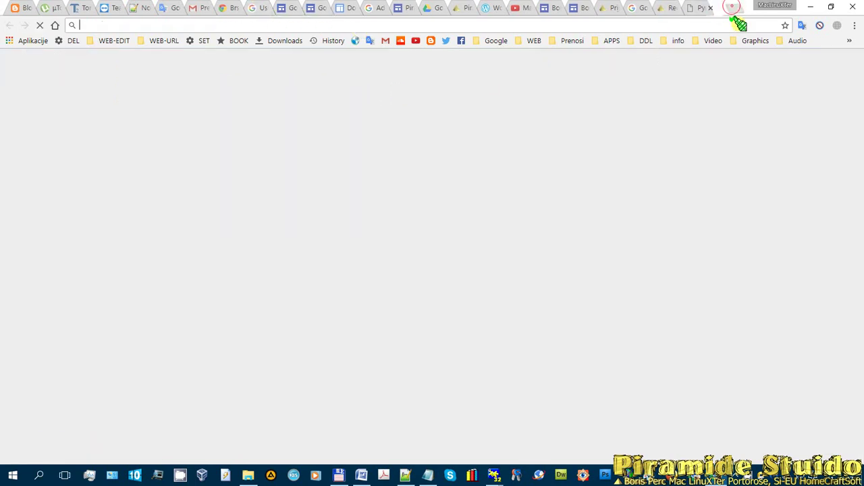
type("blogg")
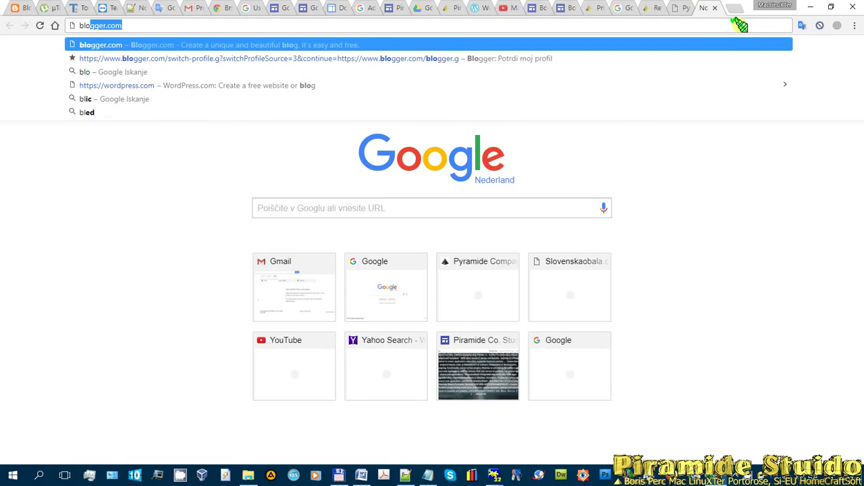
type("er.com")
key("Return")
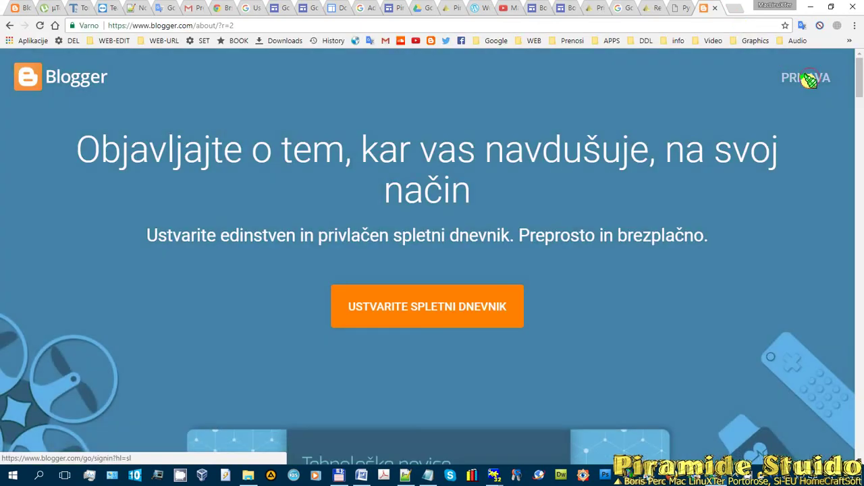
- Sign in to Blogger, confirm the Google+ profile and continue with 'Naprej na Blogger'
left_click(810, 78)
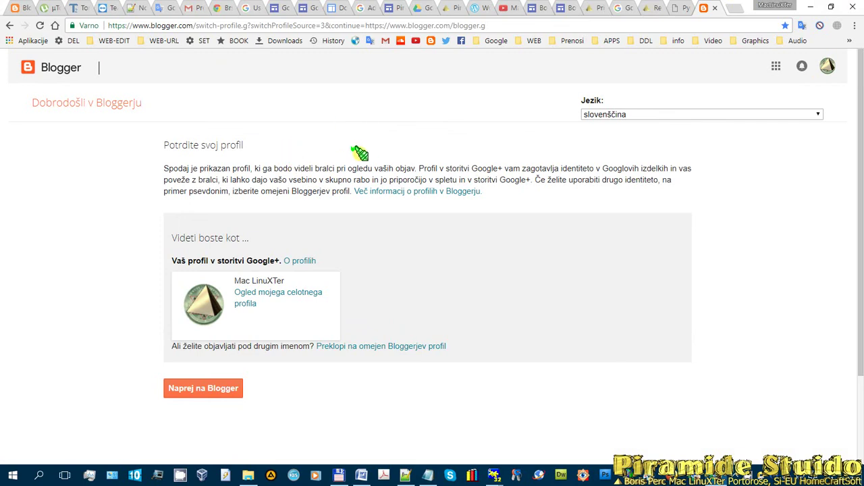
middle_click(460, 224)
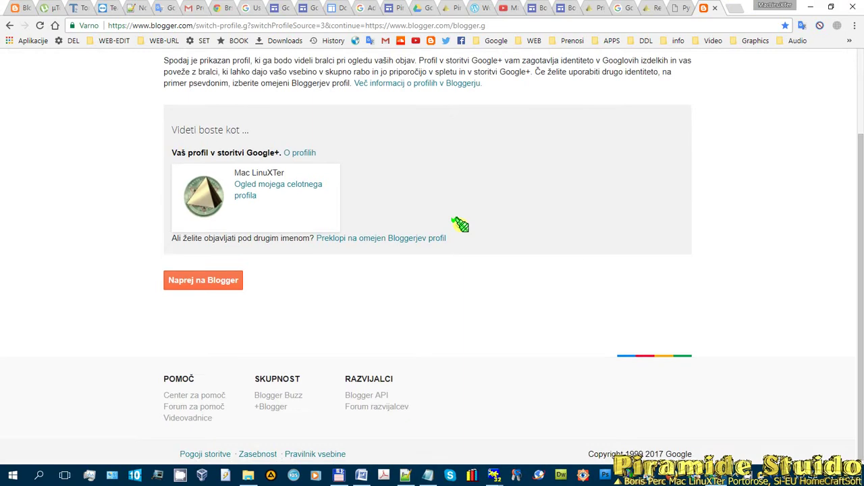
left_click(265, 136)
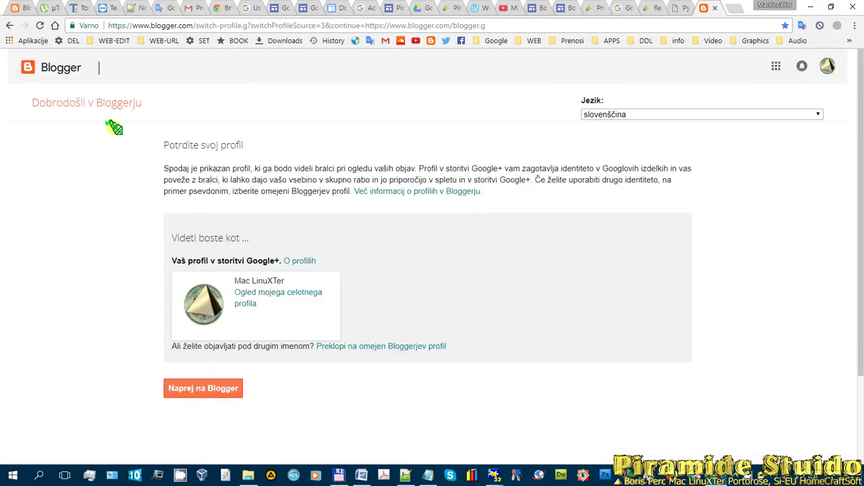
scroll(135, 151, "down", 1)
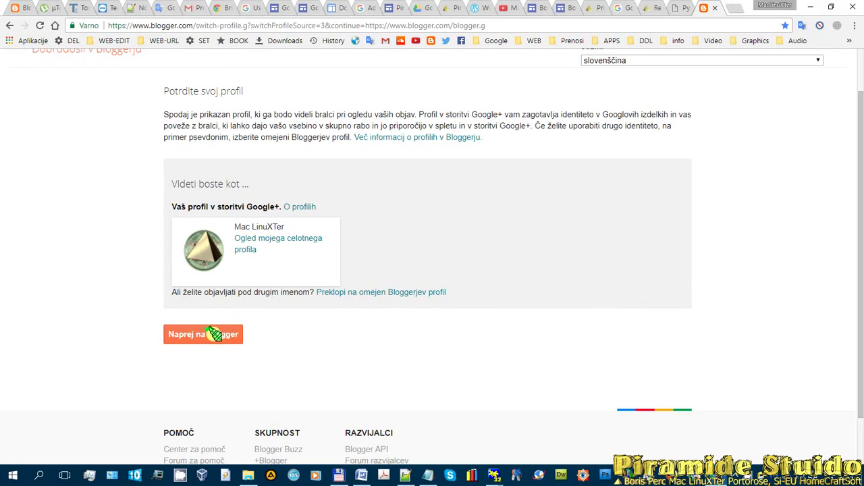
left_click(212, 334)
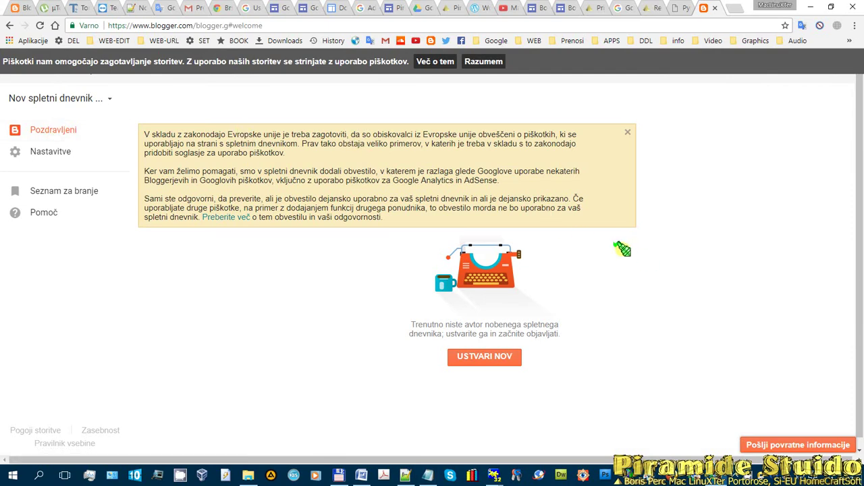
- Accept the cookie notice and start a 'Nov spletni dnevnik', focusing the Naslov field
left_click(485, 61)
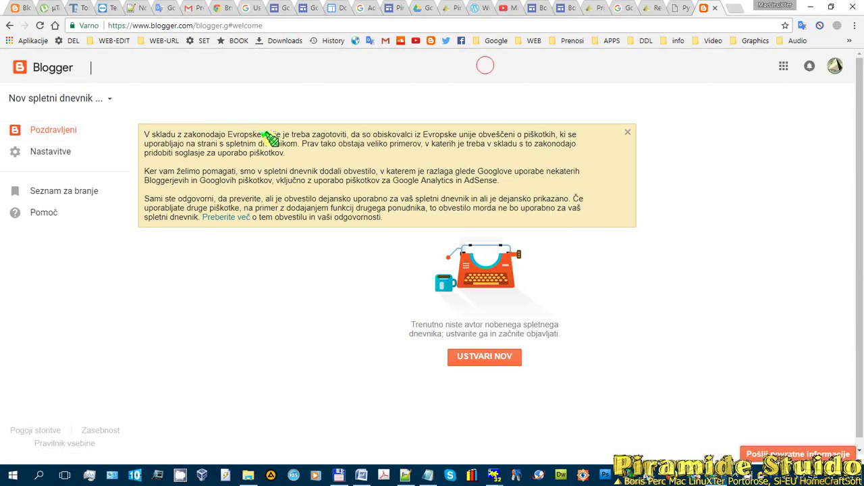
left_click(108, 99)
left_click(61, 119)
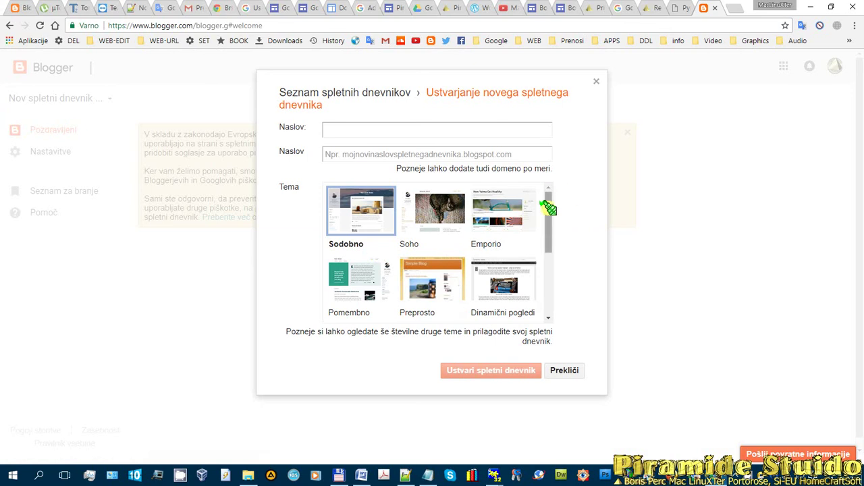
left_click_drag(548, 208, 549, 196)
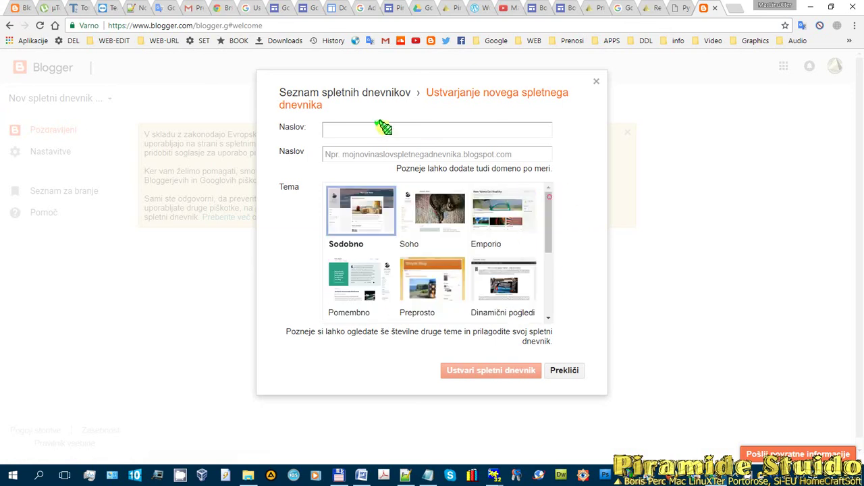
left_click(368, 129)
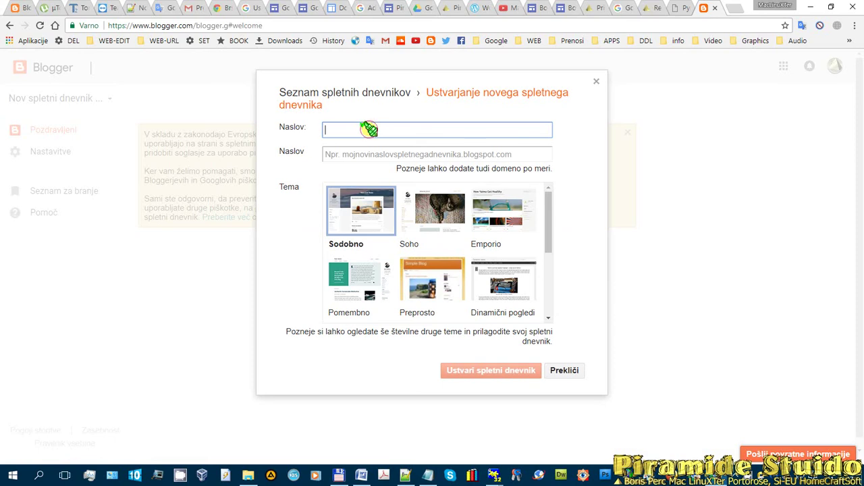
left_click(368, 128)
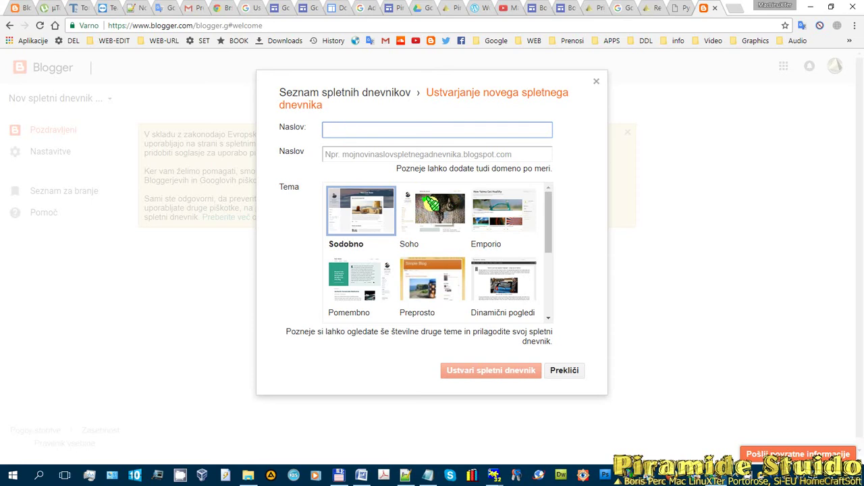
- Enter 'Piramide Studio - HomeCraftSoft' as the new blog's Naslov
type("Piramide Studio - HomeCraftSoft")
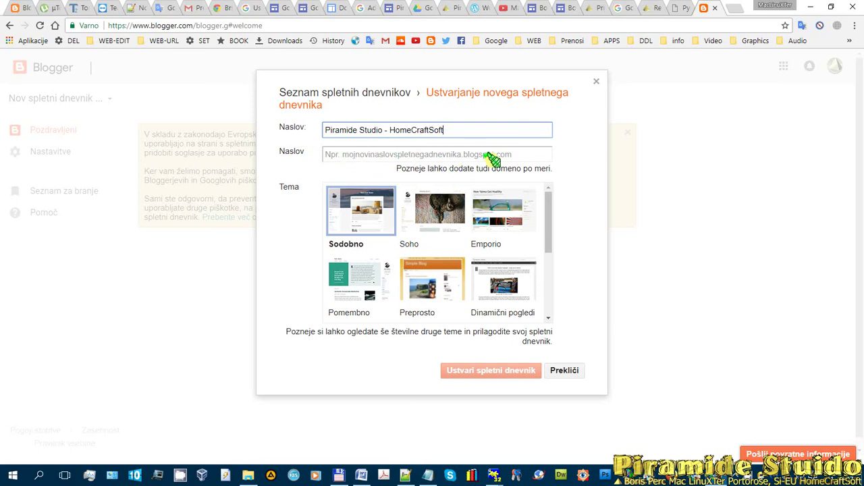
- Set the blog address to piramide-studio-homecraftsoft.blogspot.com
left_click(366, 156)
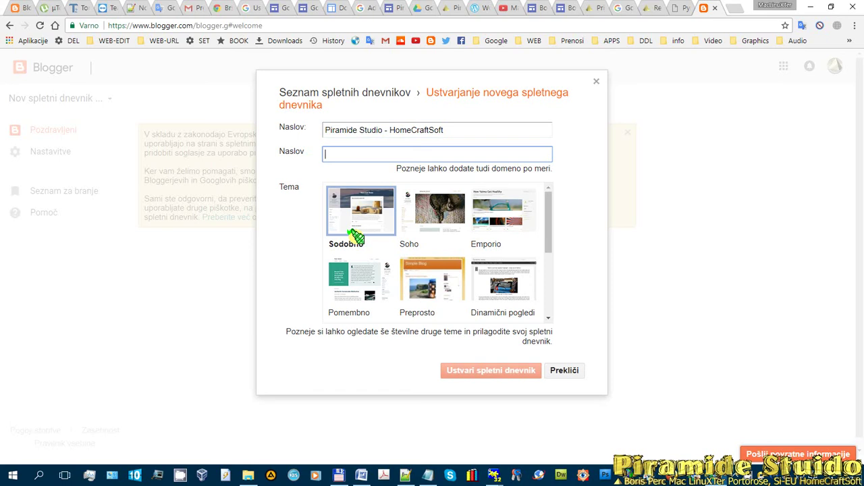
type("pcs")
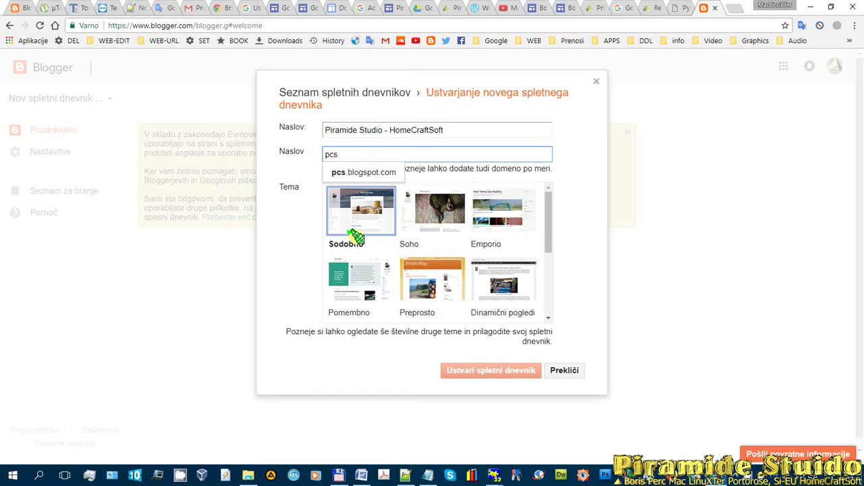
key("BackSpace")
key("BackSpace")
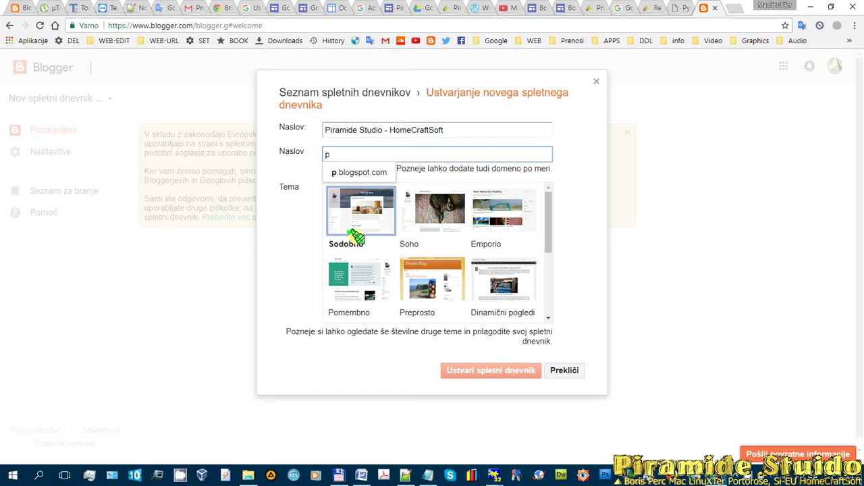
type("iramide")
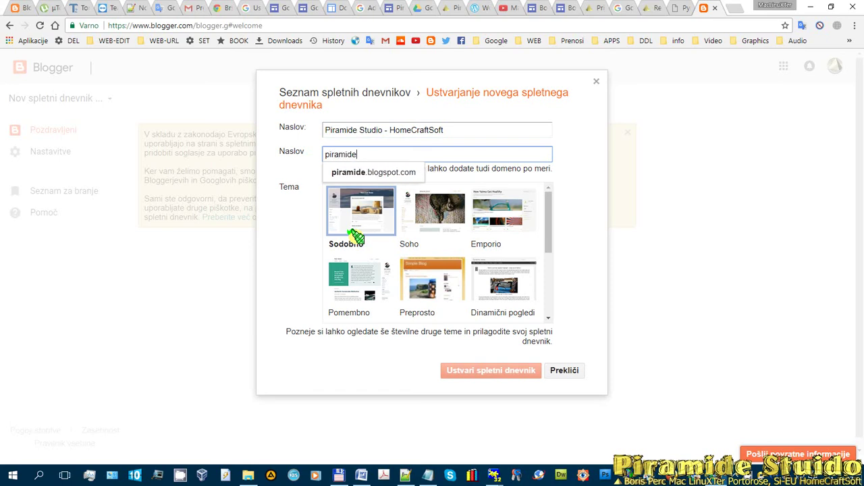
type("-studio")
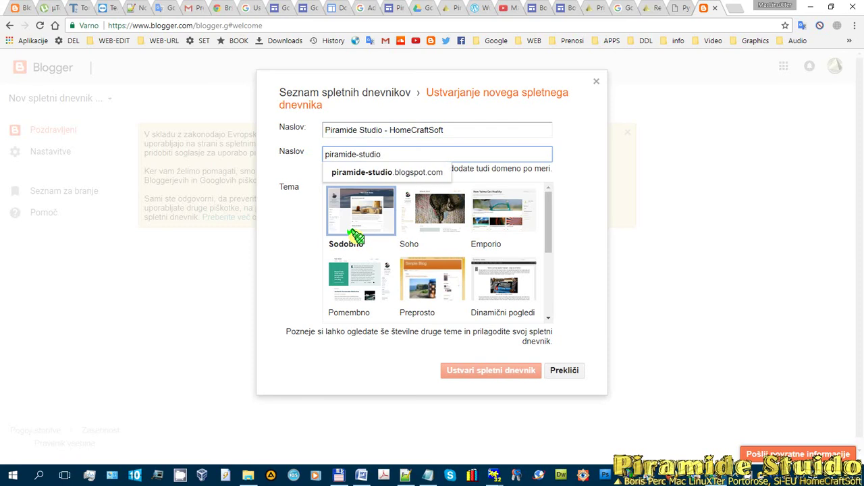
type("-")
type("ho")
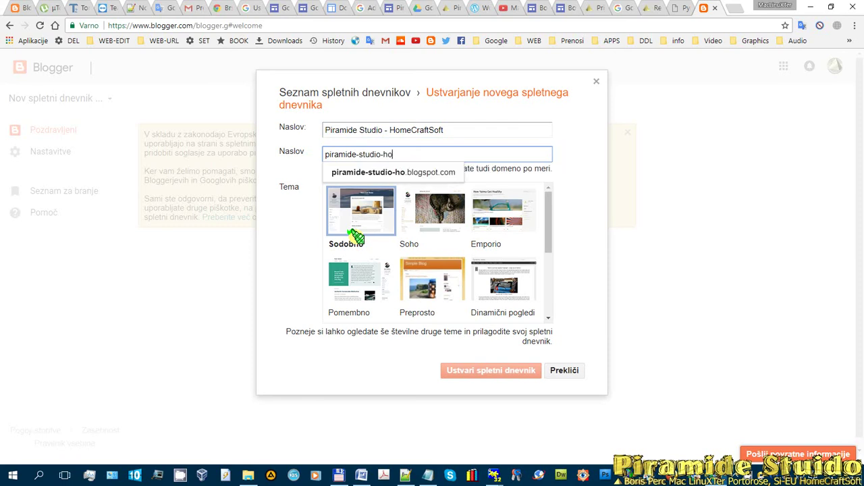
type("mecraftsoft")
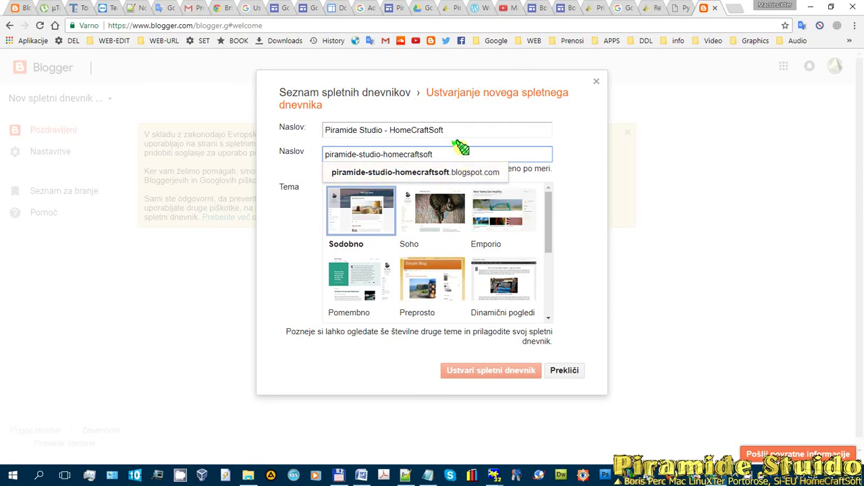
- Extend the blog title, keep the Sodobno theme and create the blog
left_click(512, 130)
type("-Mac`s WEB Design")
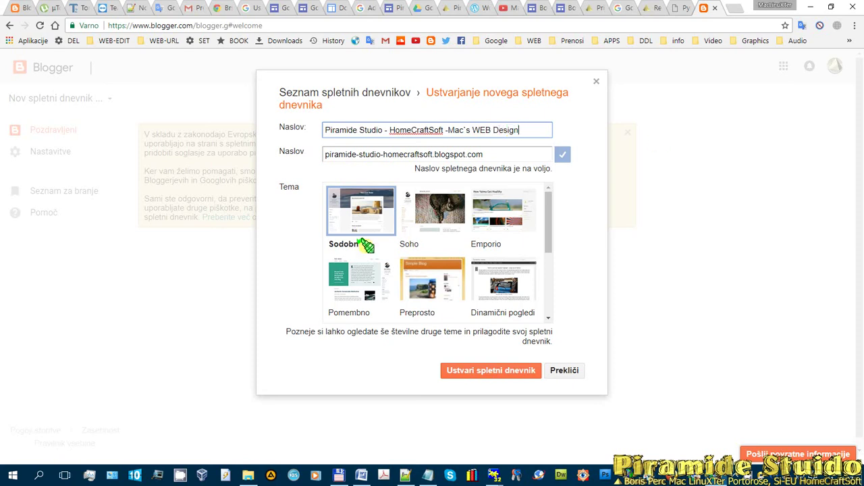
type("velop")
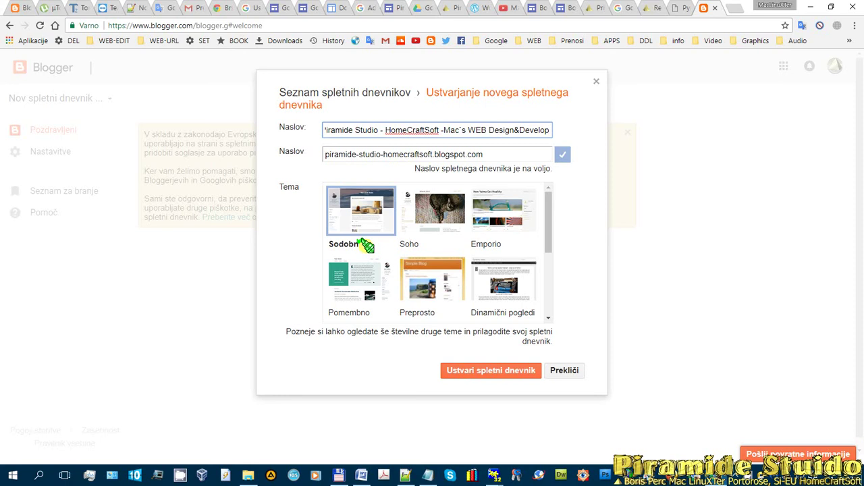
scroll(456, 240, "down", 2)
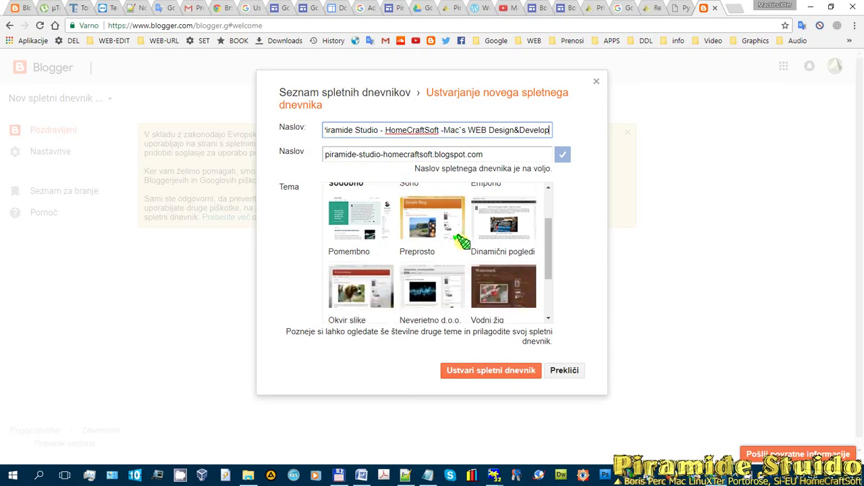
scroll(513, 257, "up", 2)
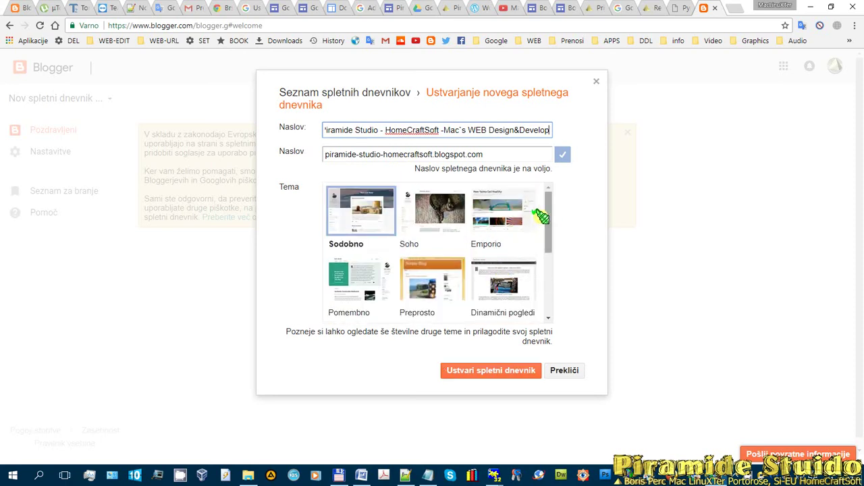
left_click_drag(548, 213, 558, 205)
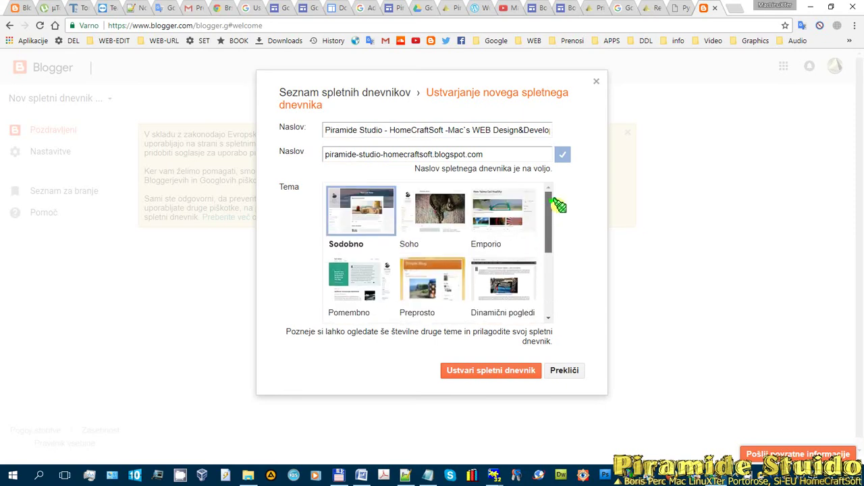
left_click(360, 209)
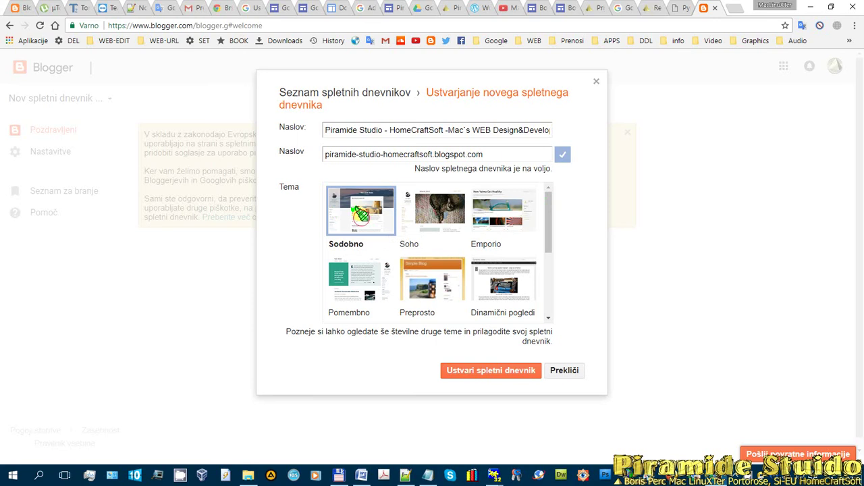
left_click(468, 369)
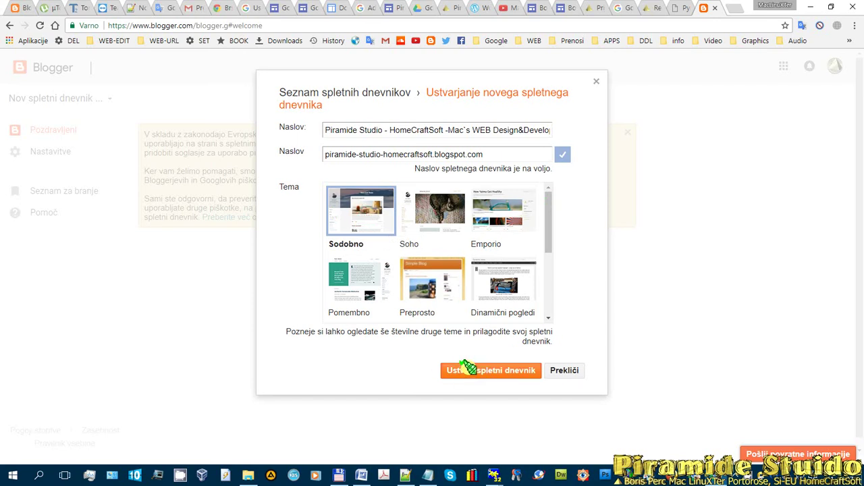
left_click(468, 369)
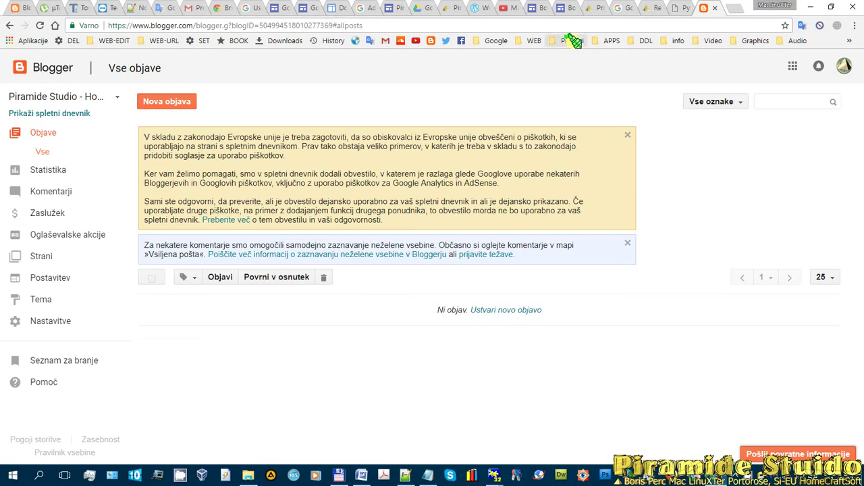
- Search Google for 'google web master tools' in a new tab
left_click(729, 9)
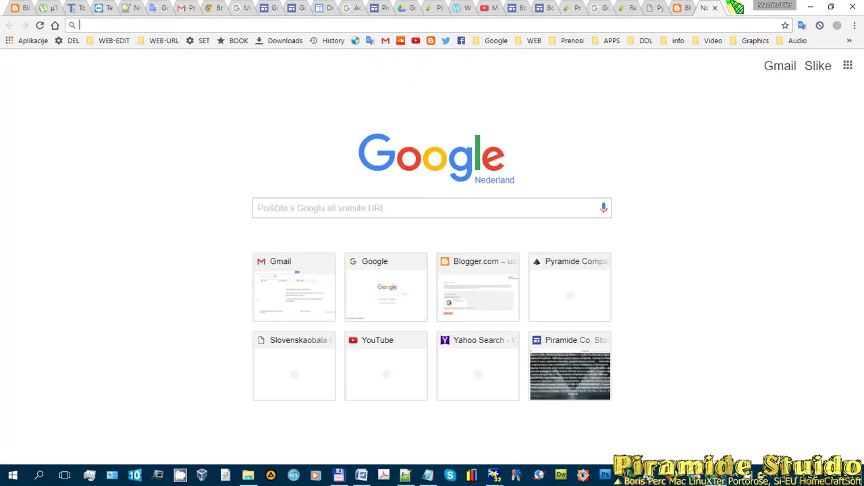
type("google web ma")
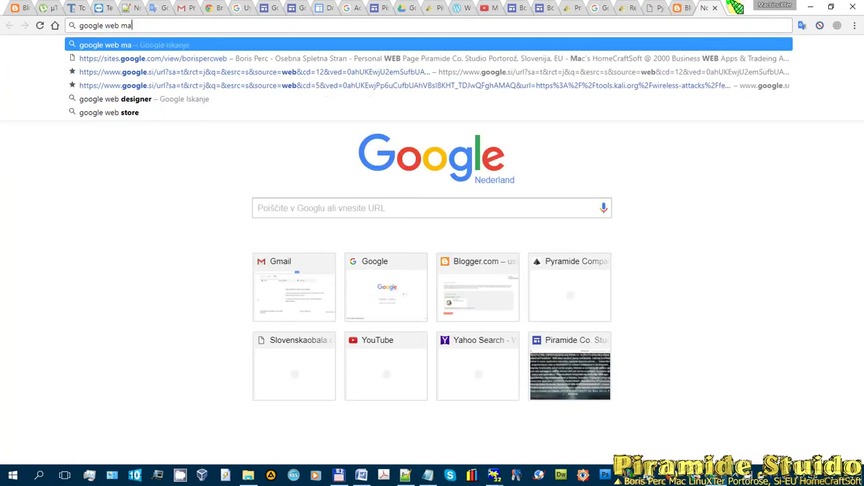
type("ster toold")
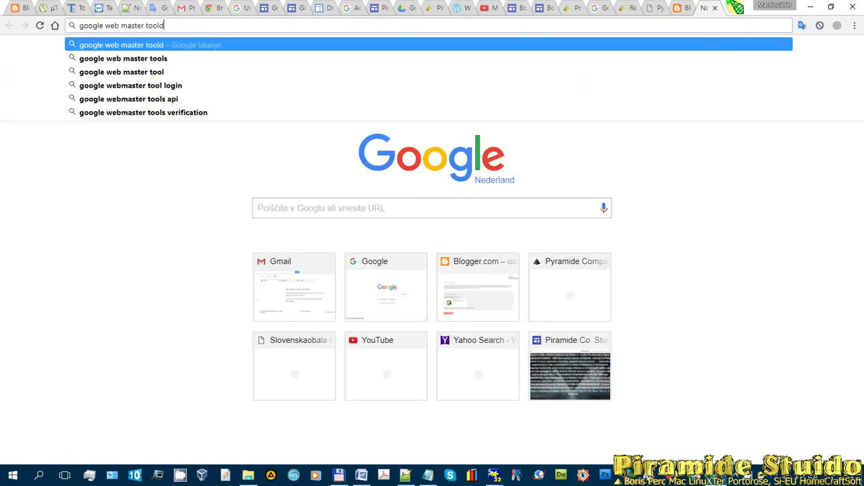
key("BackSpace")
type("s")
key("Return")
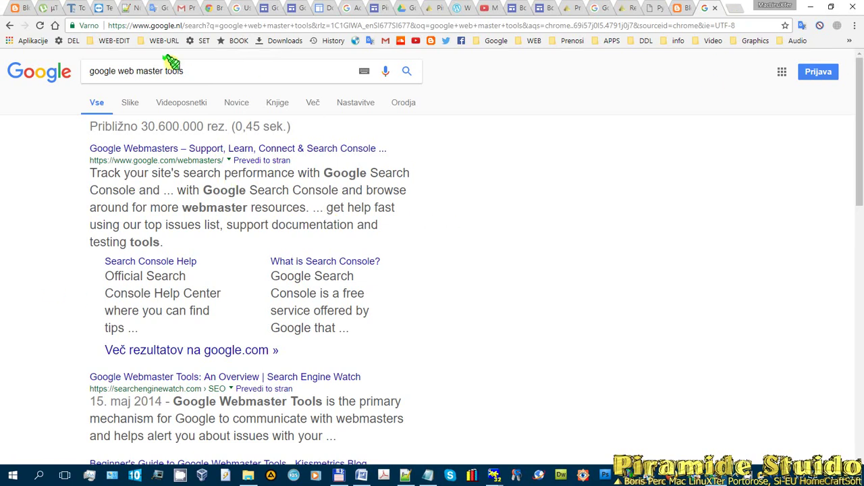
- Open the Google Webmasters page and bookmark it in the WEB-URL bookmarks folder
left_click(184, 149)
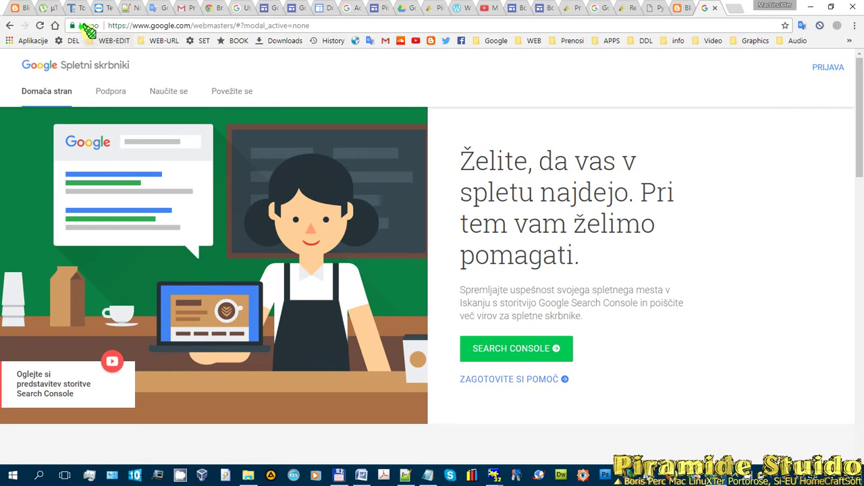
left_click_drag(72, 26, 160, 39)
left_click(159, 41)
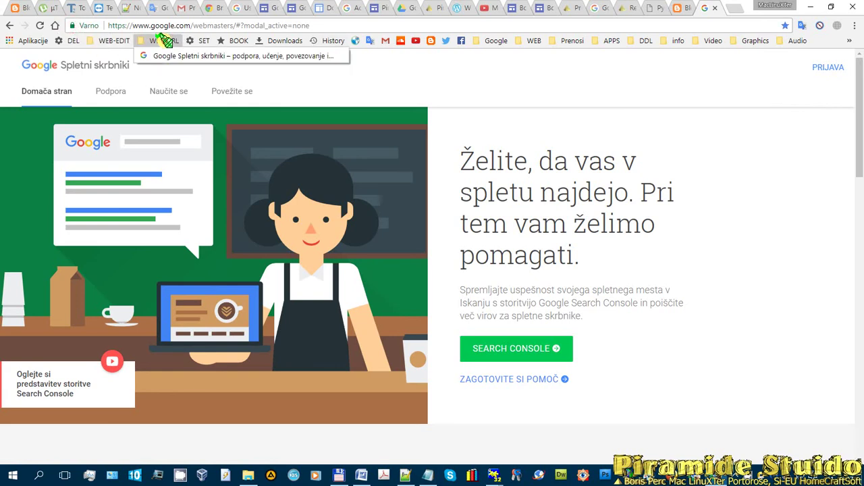
left_click(687, 74)
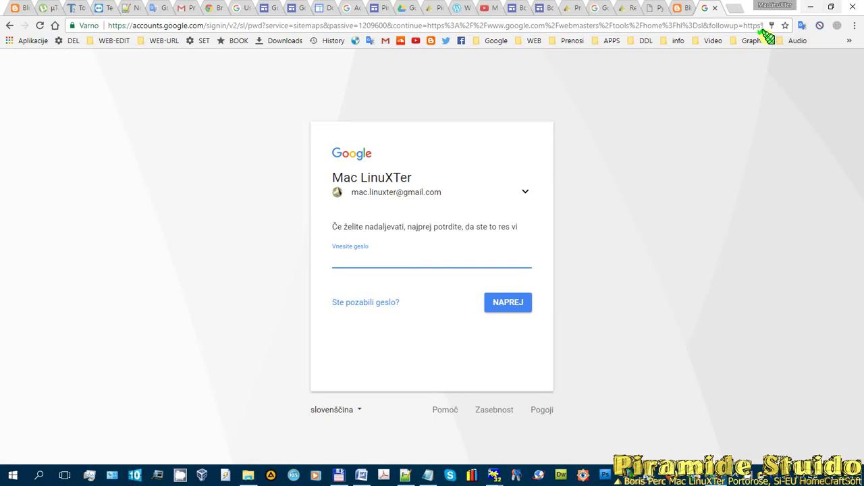
- Sign in to Search Console and reach its add-website welcome page
left_click(677, 8)
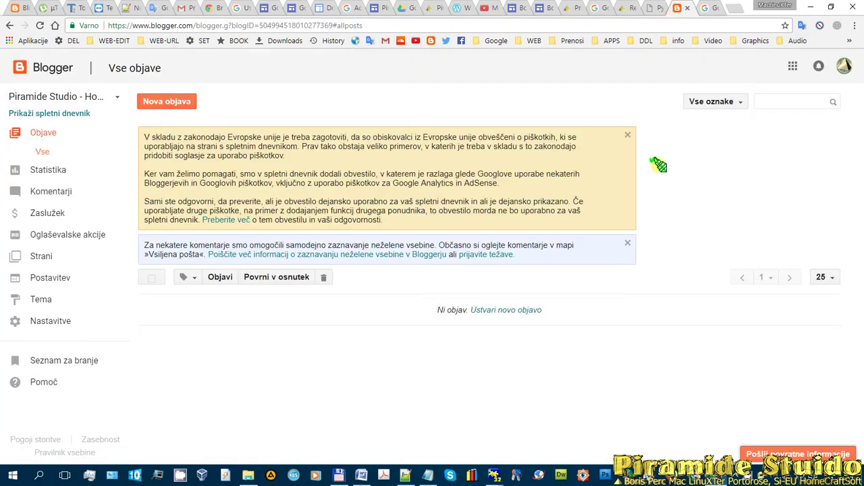
key("ctrl+Tab")
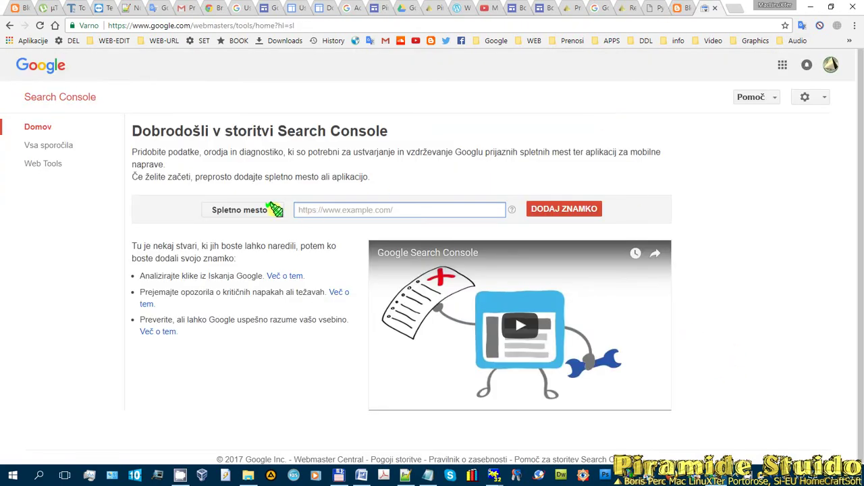
left_click(749, 472)
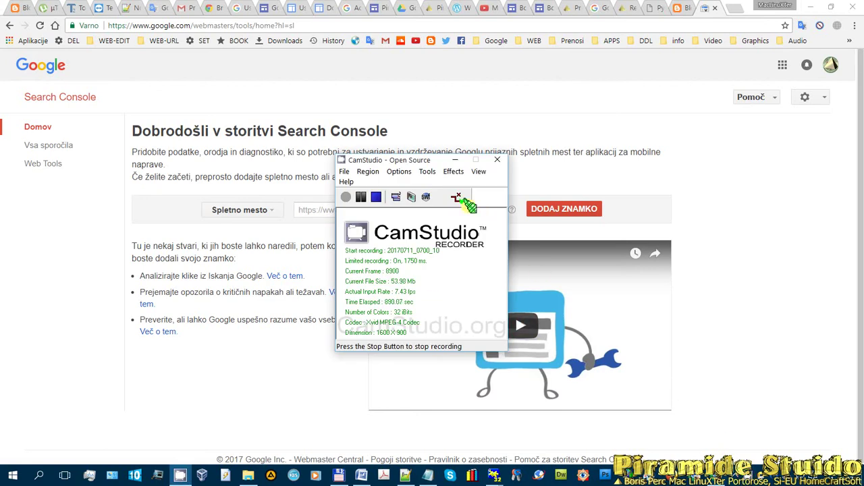
left_click(456, 158)
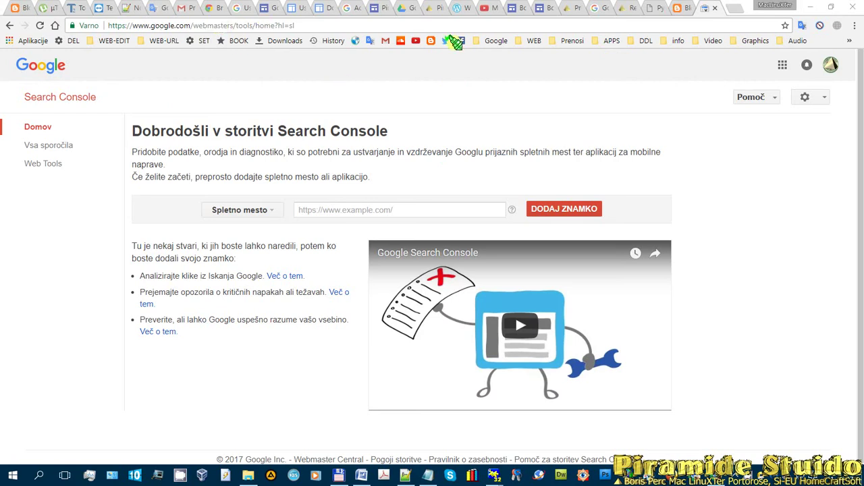
left_click(735, 8)
- Search 'google analitics', open the Google Analytics site and start signing in
type("g")
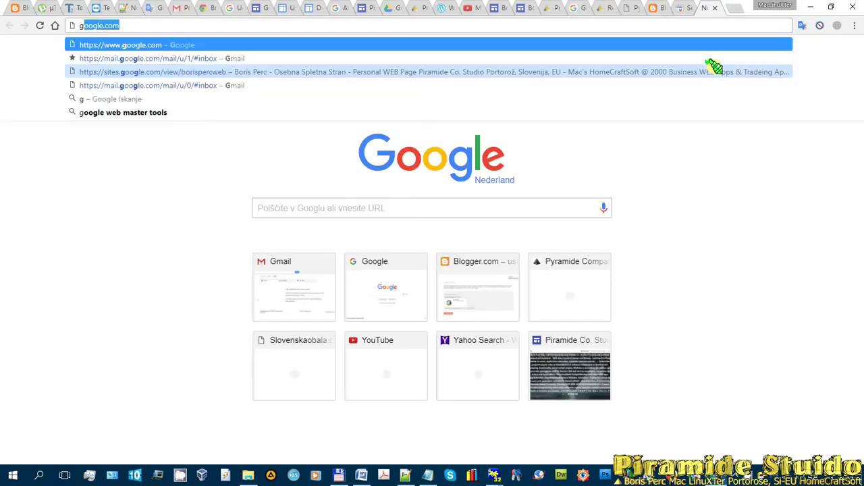
type("oogle analitics")
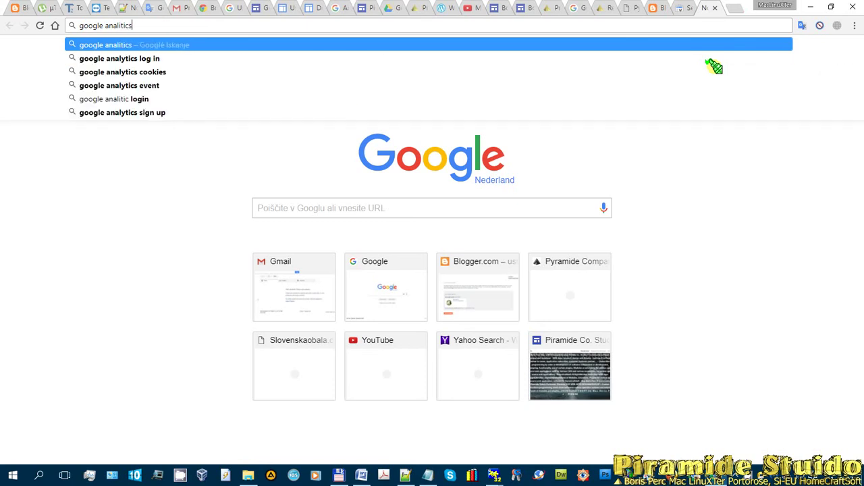
key("Return")
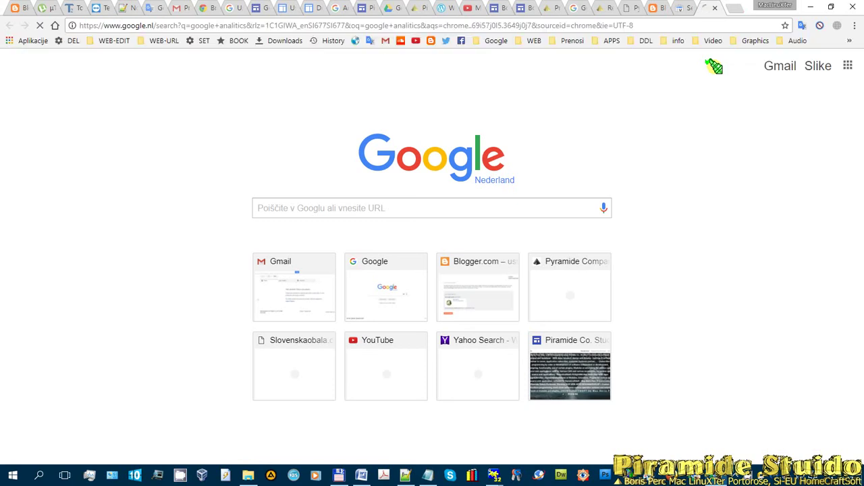
left_click(161, 198)
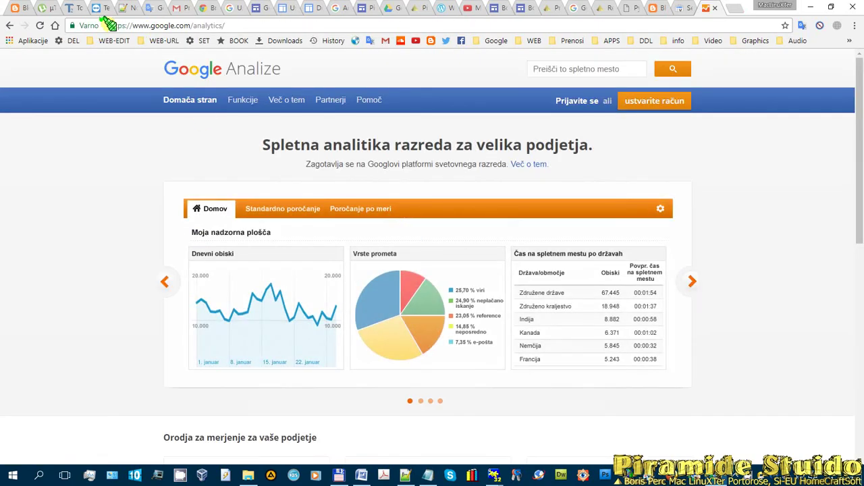
left_click_drag(108, 25, 232, 25)
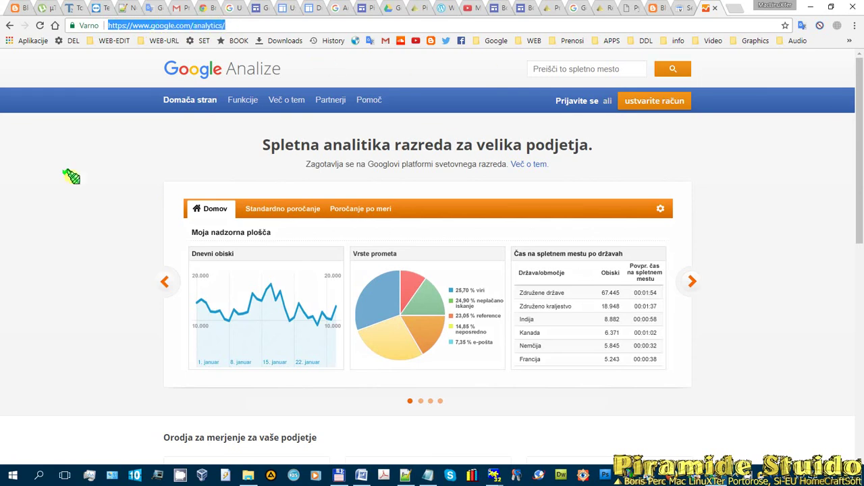
left_click(579, 100)
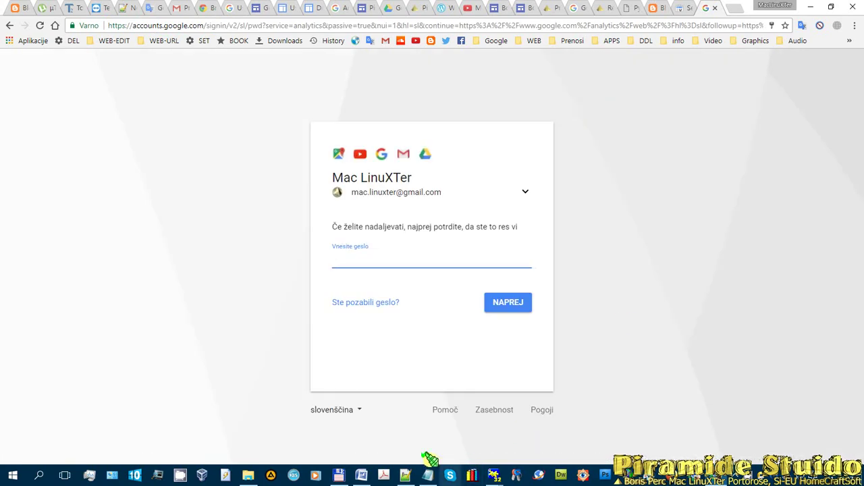
- Copy the saved account password from line 6 of the Notepad++ notes, then return to Chrome
left_click(406, 476)
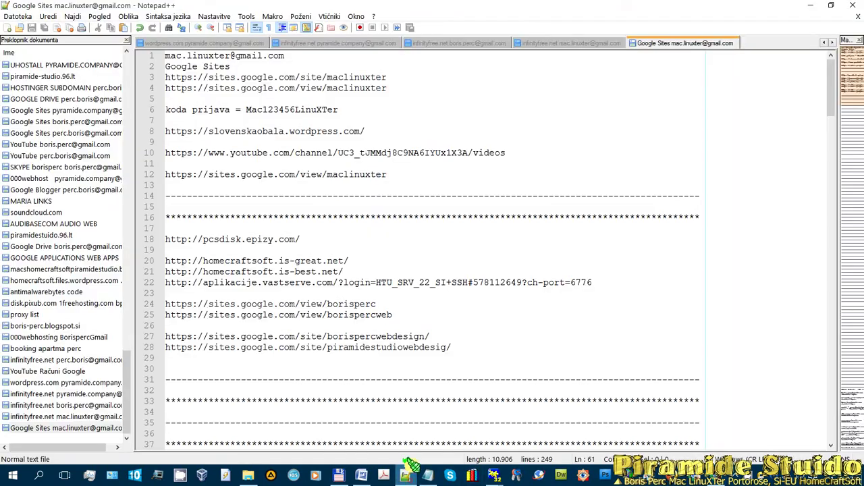
double_click(310, 112)
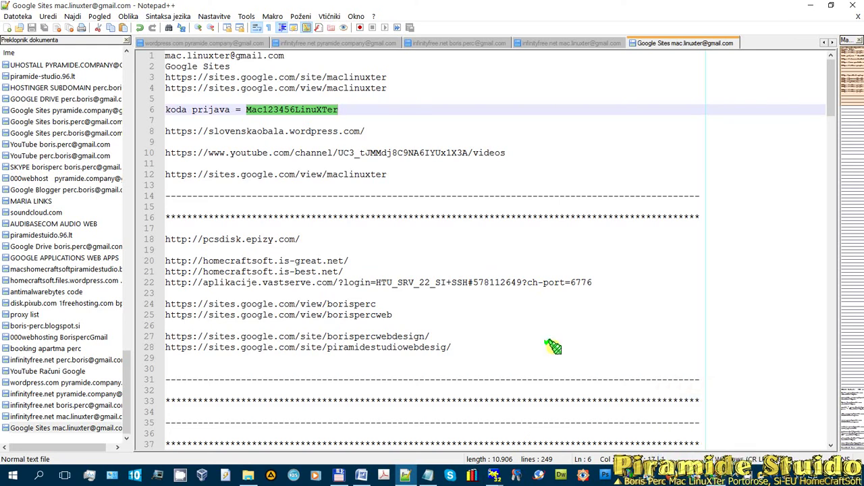
left_click(370, 283)
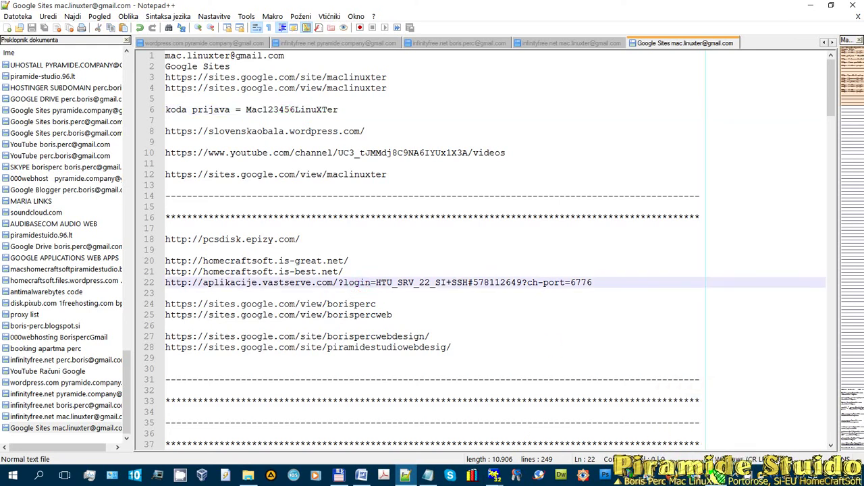
key("alt+Tab")
- Finish signing in with the password to reach the Google Analytics getting-started page
key("ctrl+v")
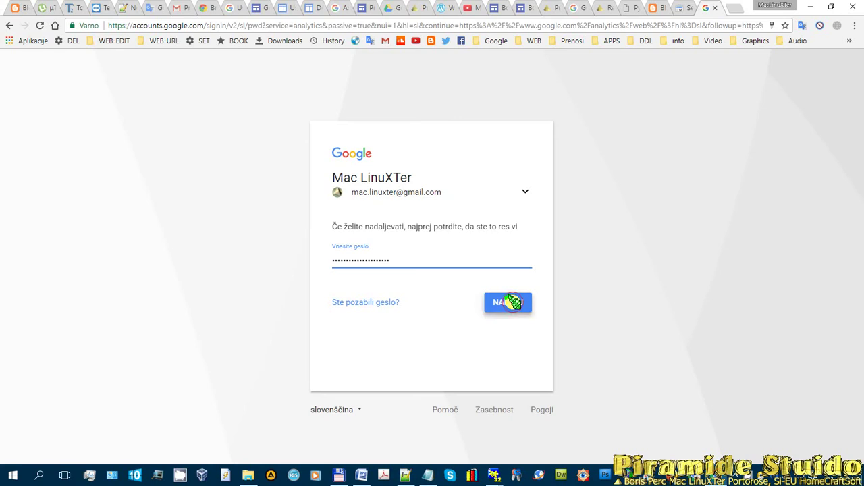
left_click(511, 303)
right_click(512, 304)
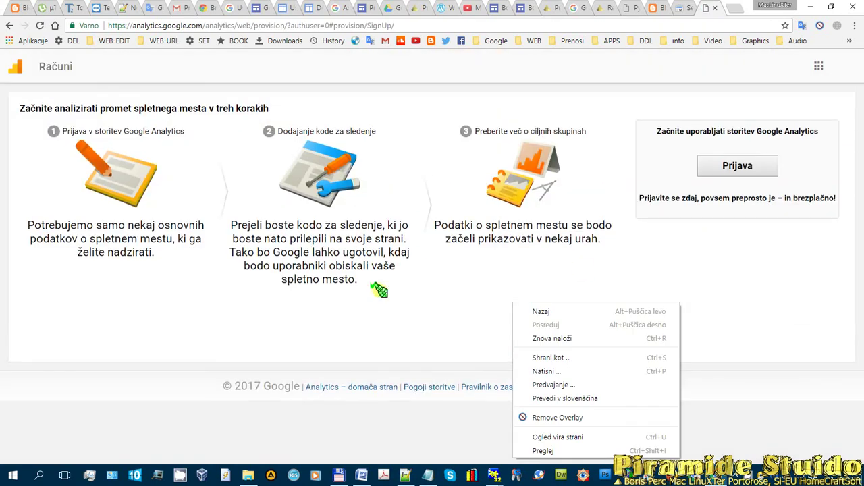
left_click(751, 476)
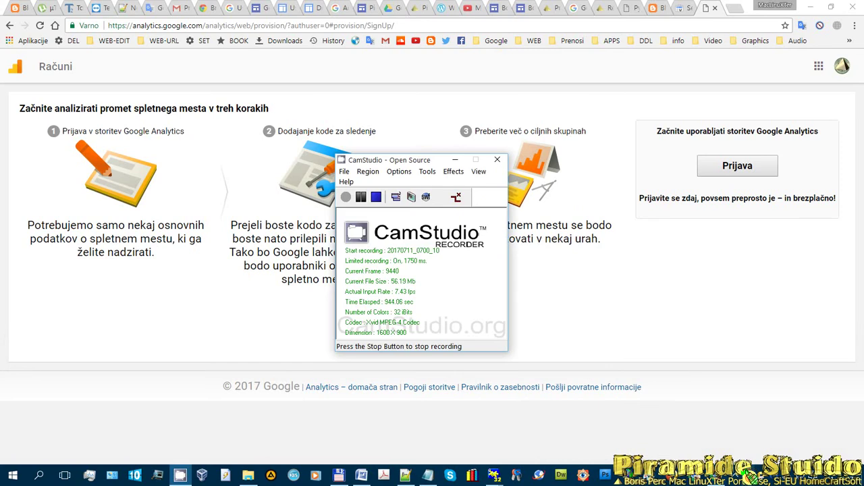
left_click(455, 159)
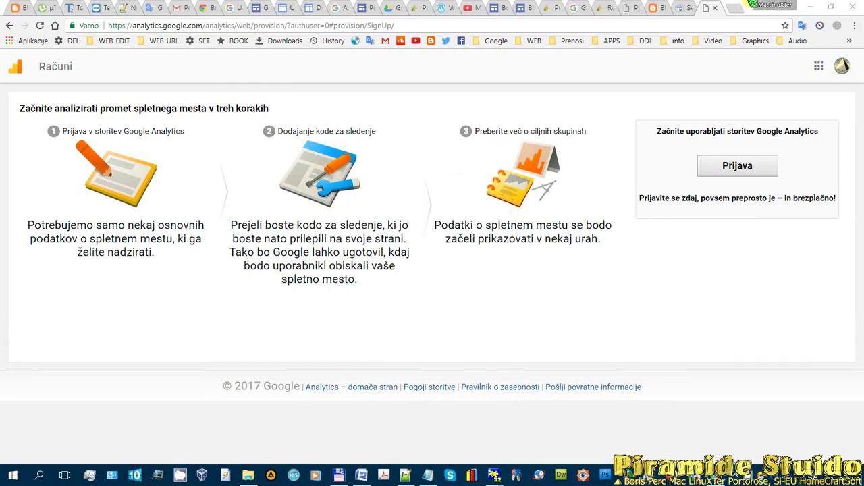
- Switch back to the Search Console welcome page
left_click(677, 10)
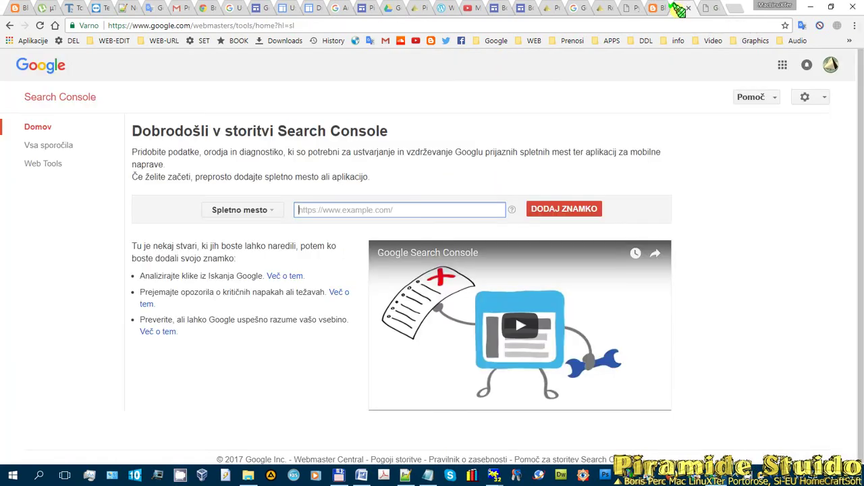
left_click(707, 8)
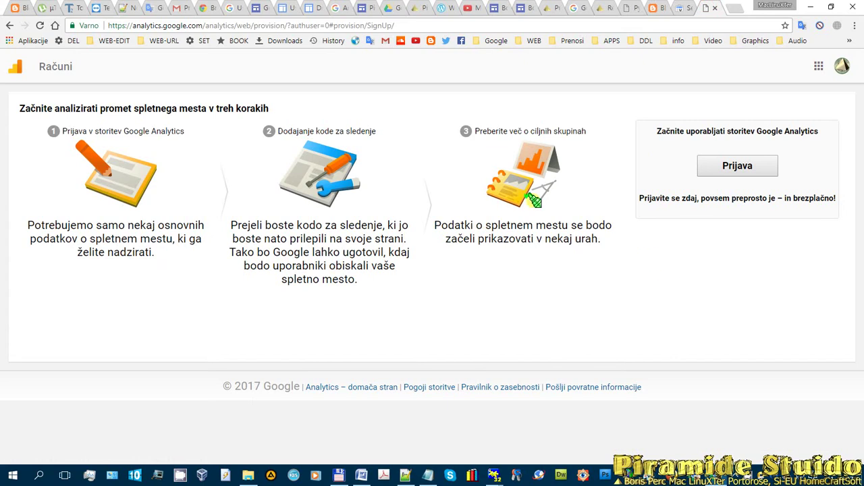
left_click(681, 8)
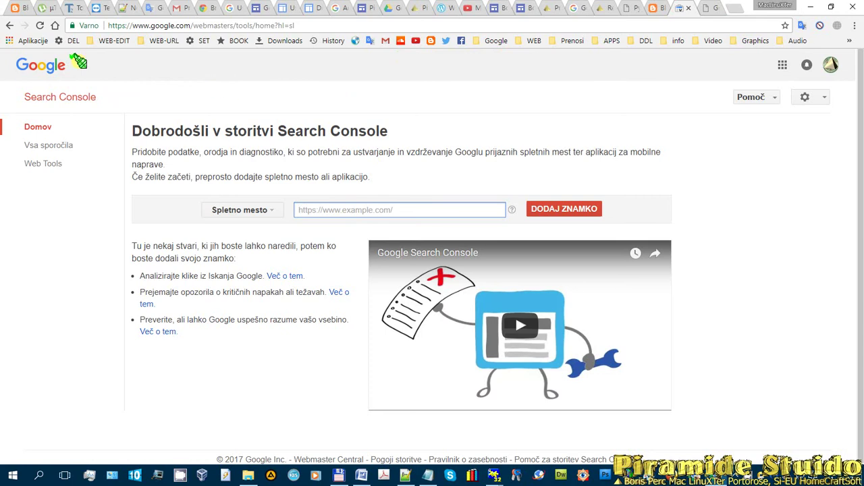
- Go to the classic Google Sites create-new-site page and select its address
left_click(228, 8)
scroll(473, 179, "up", 4)
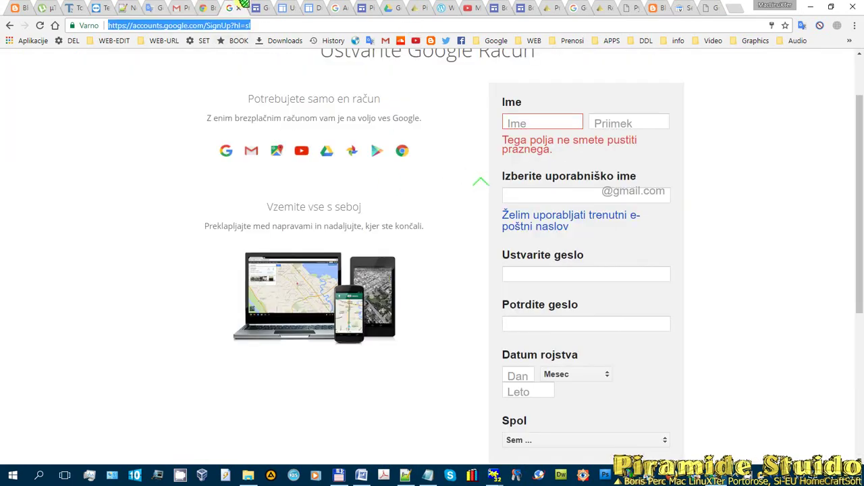
left_click(261, 8)
left_click(289, 8)
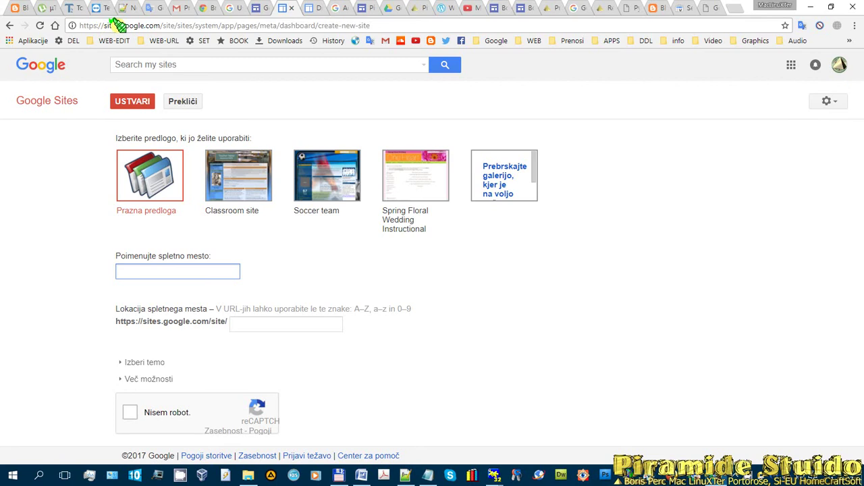
left_click_drag(104, 25, 171, 25)
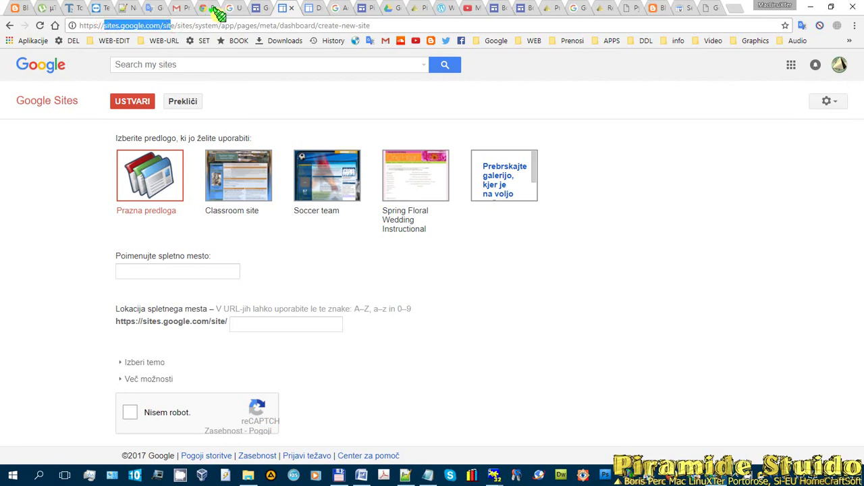
- Search 'google sites' in a new tab, then pick the Spring Floral Wedding Instructional template
left_click(733, 9)
type("goog")
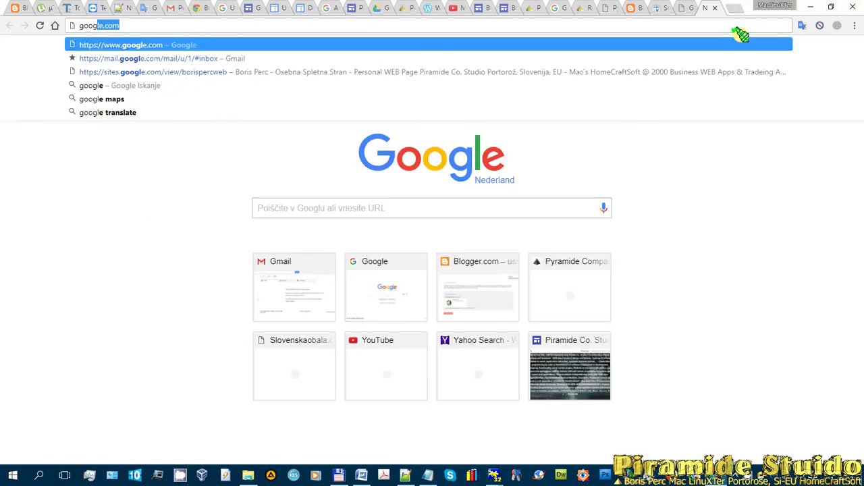
type("le sites")
key("Return")
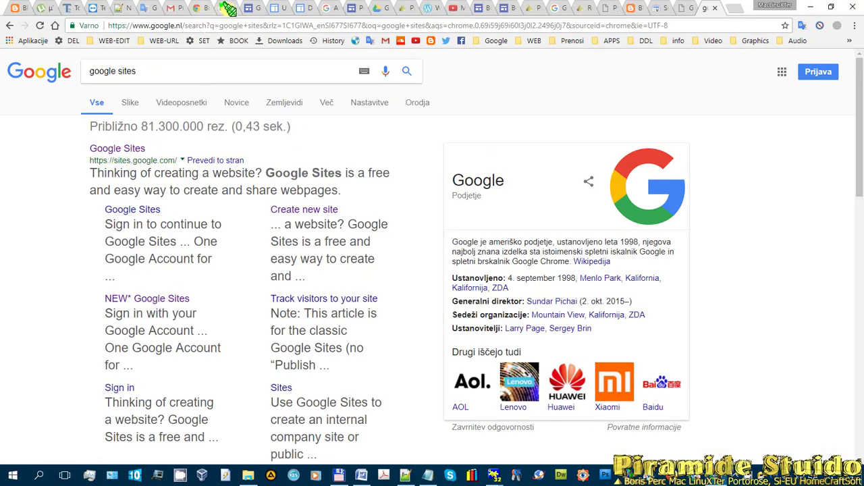
left_click(278, 9)
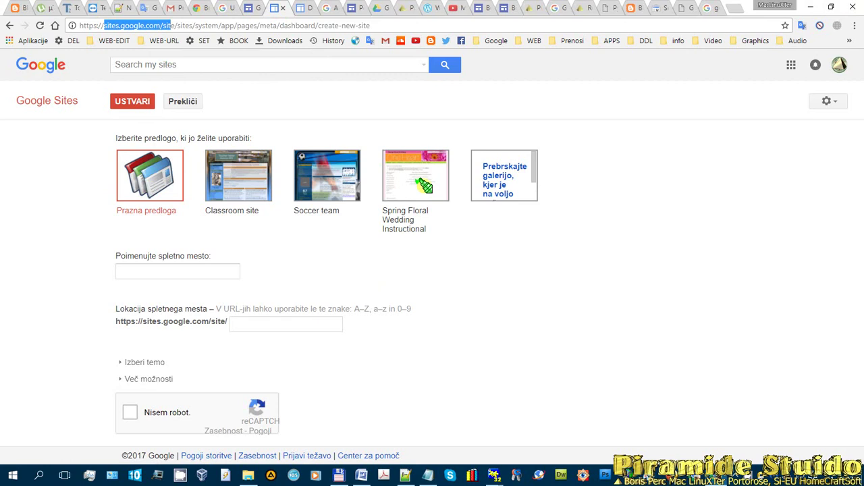
left_click(411, 175)
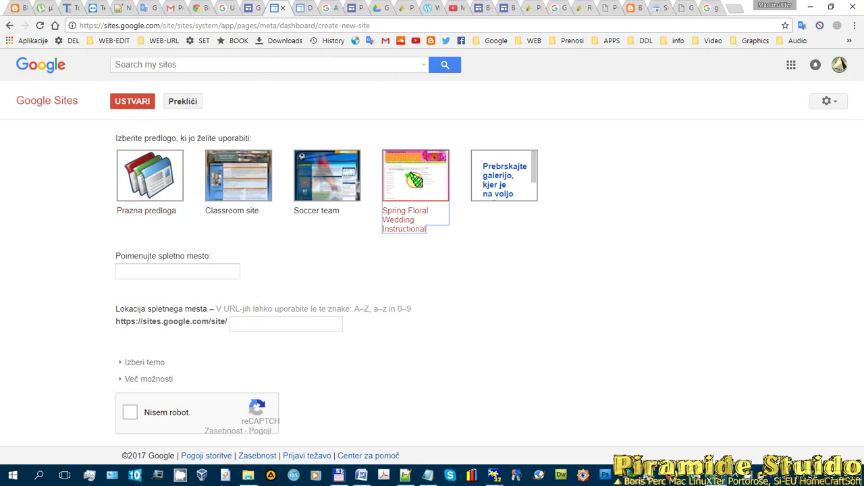
- Name the site 'Piramide Studio HomeCraftSoftwares & WEB Apps Design & Develop', fixing typos, and select its address
left_click(187, 270)
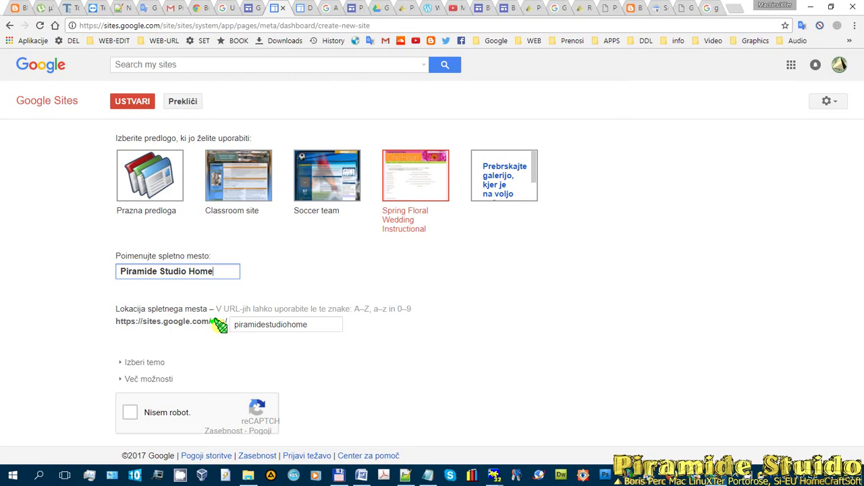
type("Sof")
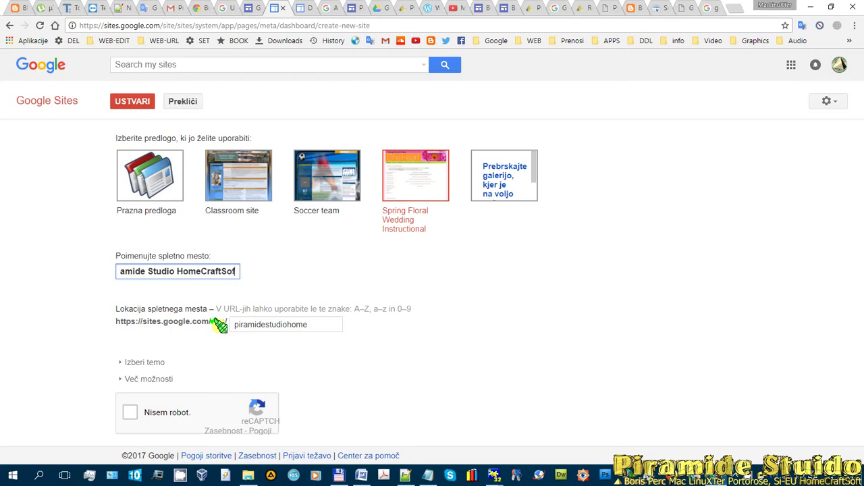
type("t by ")
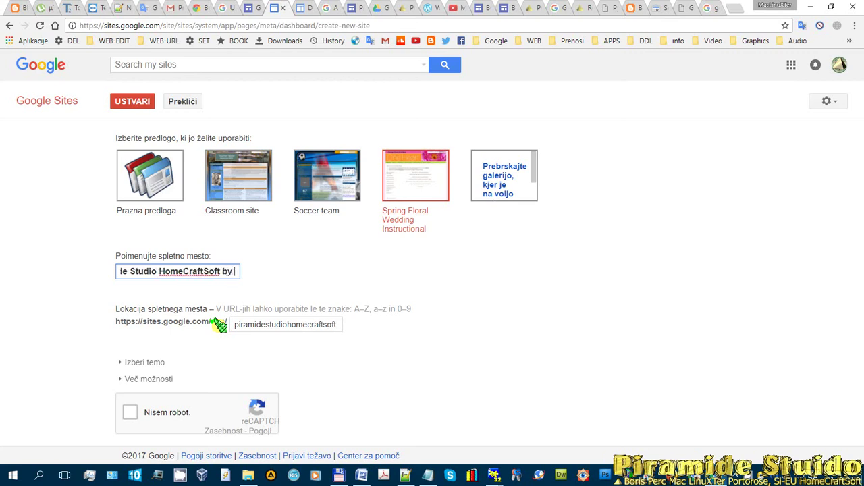
type("Mac WEB")
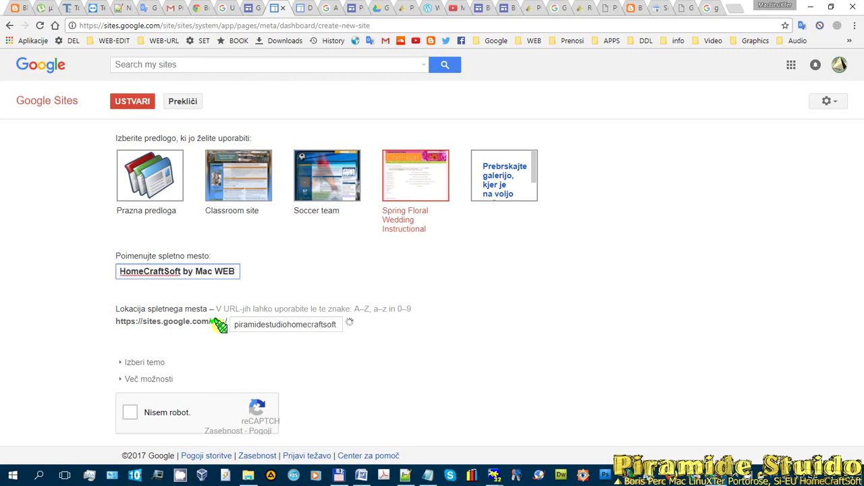
type(" Apps")
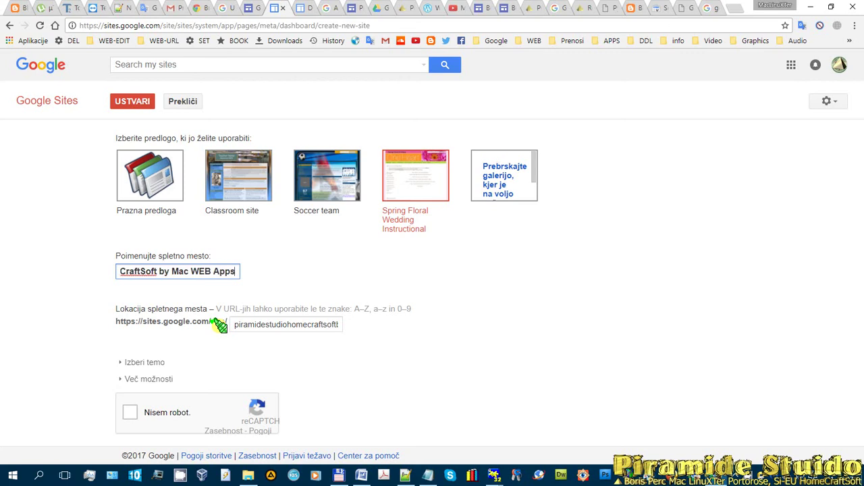
type(" Design A")
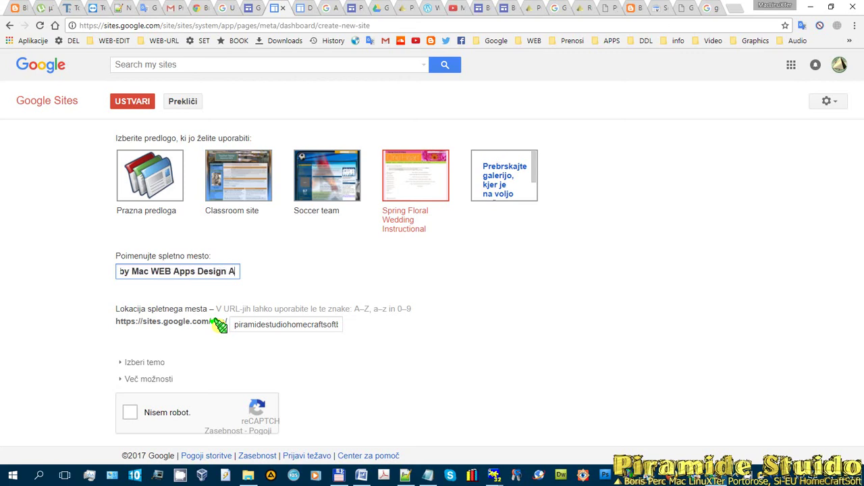
key("BackSpace")
type("& De")
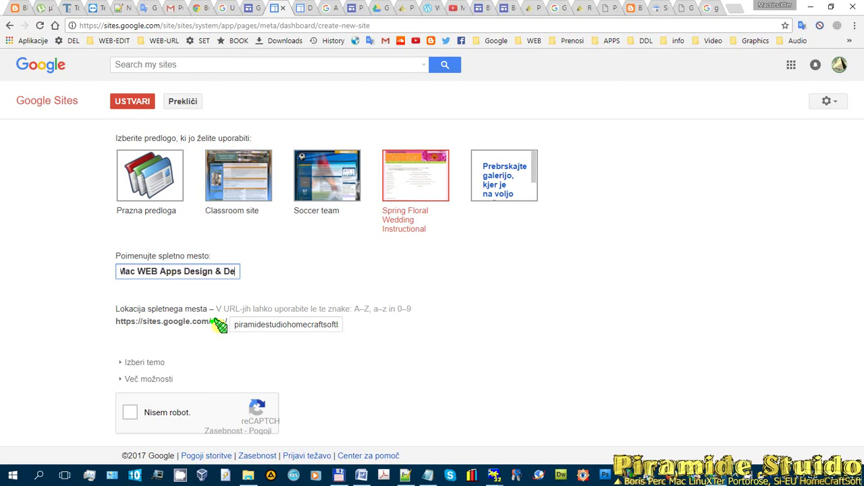
type("velop")
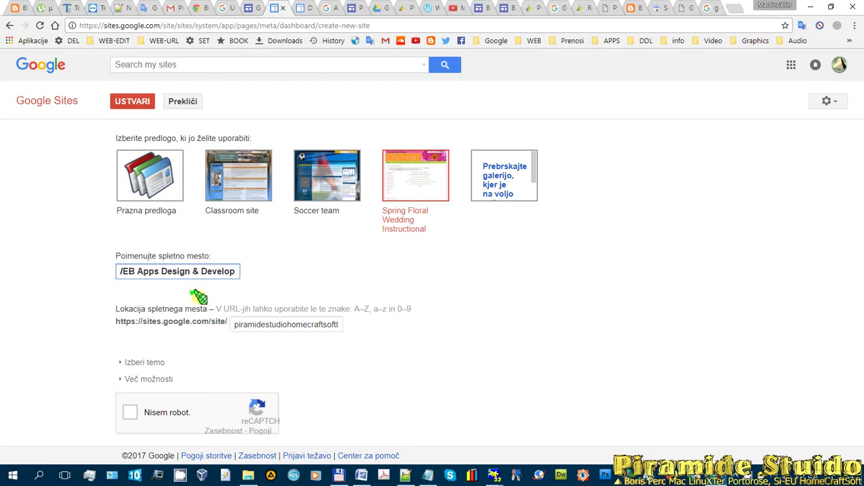
left_click_drag(152, 271, 97, 270)
left_click(221, 277)
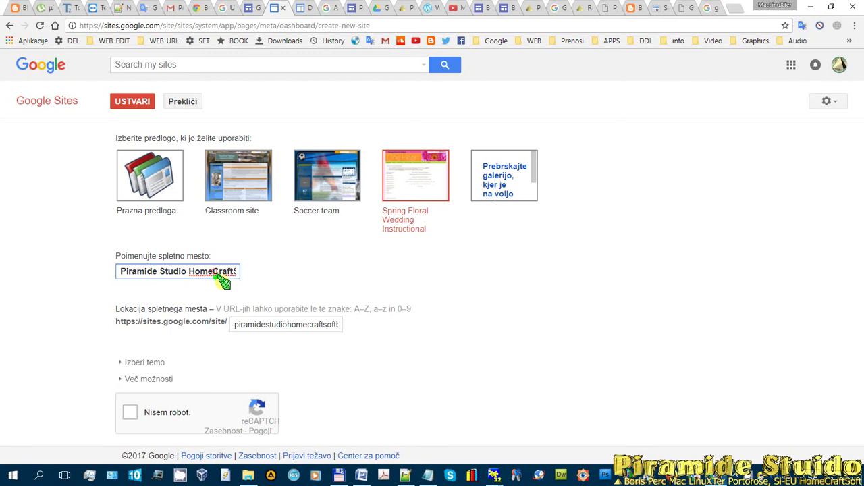
left_click_drag(227, 271, 205, 287)
left_click(213, 272)
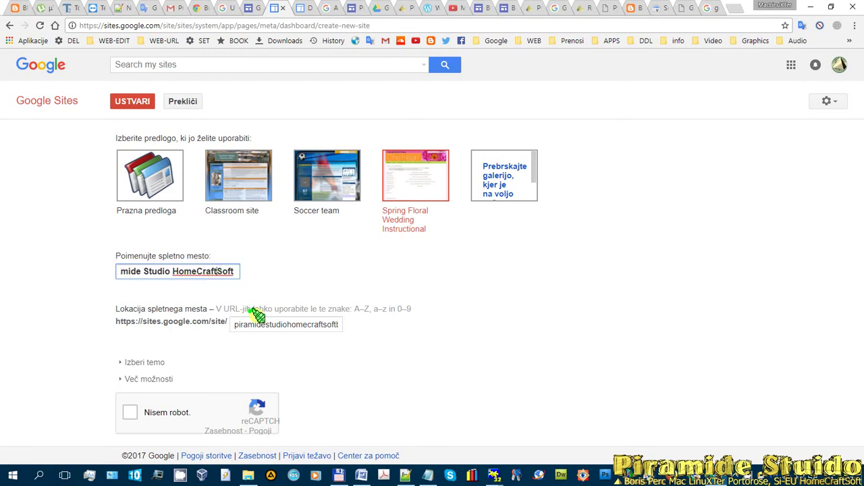
type("by Mac WEB")
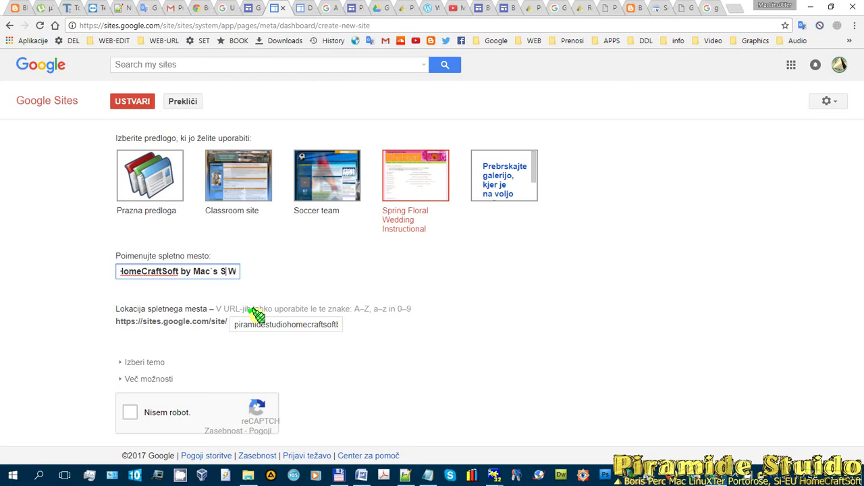
type("twares WEB A")
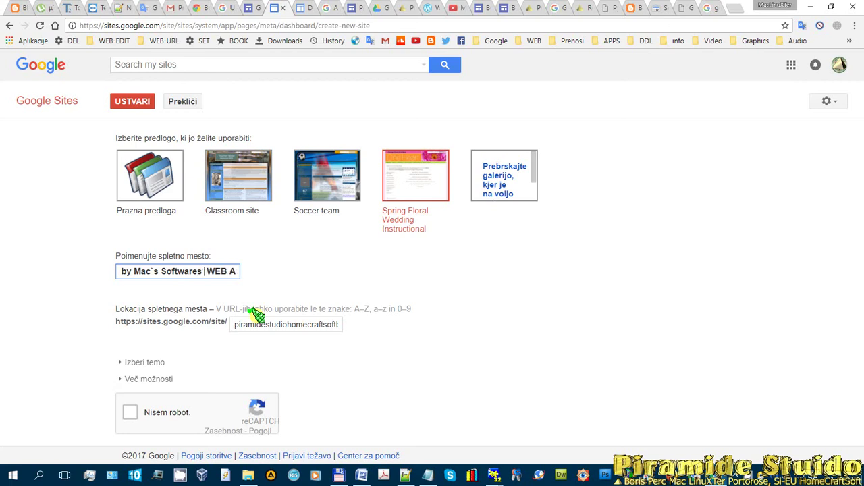
key("Right")
key("Right")
key("Right")
key("Right")
key("Right")
key("Right")
key("Right")
key("Right")
key("Right")
key("Right")
key("Right")
key("Right")
key("Right")
key("Right")
key("Right")
key("Right")
key("Right")
key("Right")
key("Right")
key("Right")
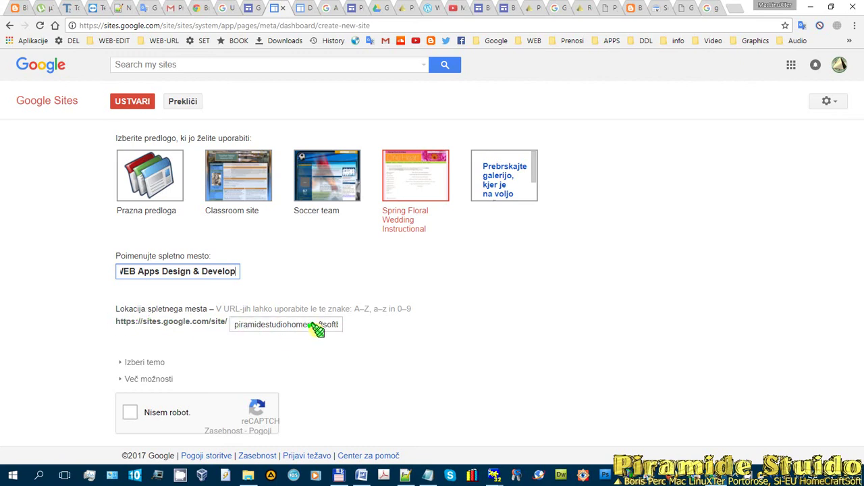
left_click_drag(236, 324, 394, 323)
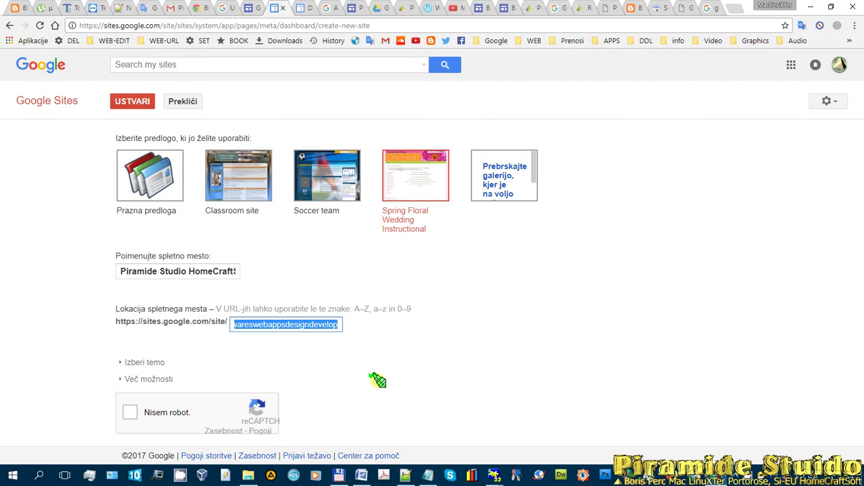
- Change the rejected site address to piramidestudiohomecraftsoftmac and tick the reCAPTCHA check again
type("piramidestudiohomecraftsoft")
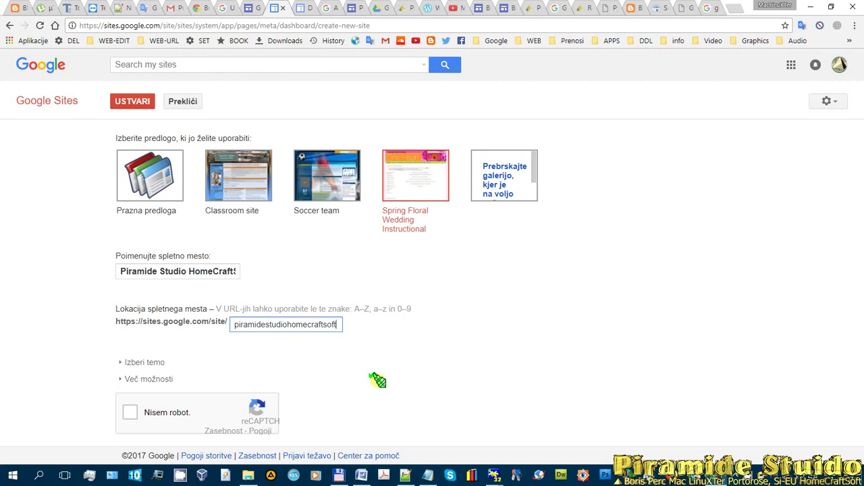
left_click(130, 412)
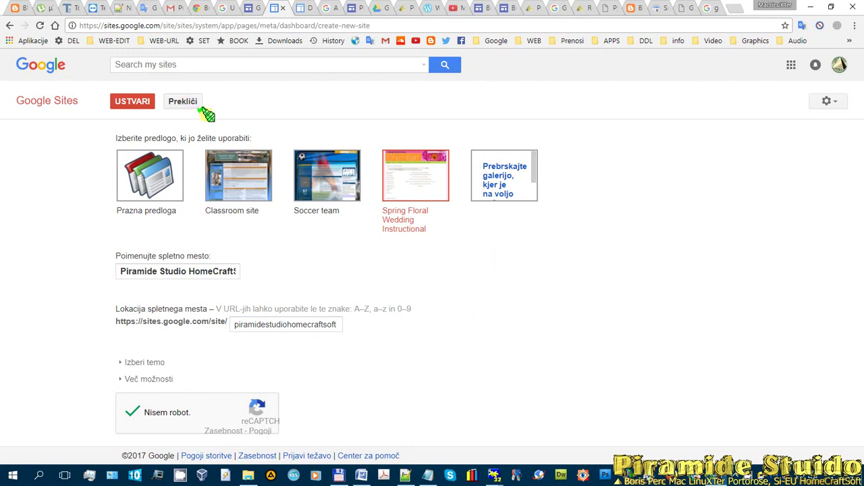
left_click(132, 101)
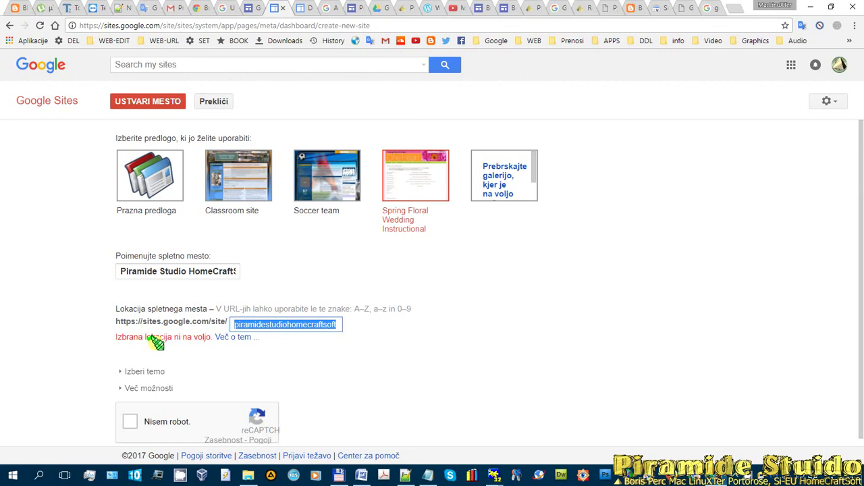
left_click(336, 324)
type("r")
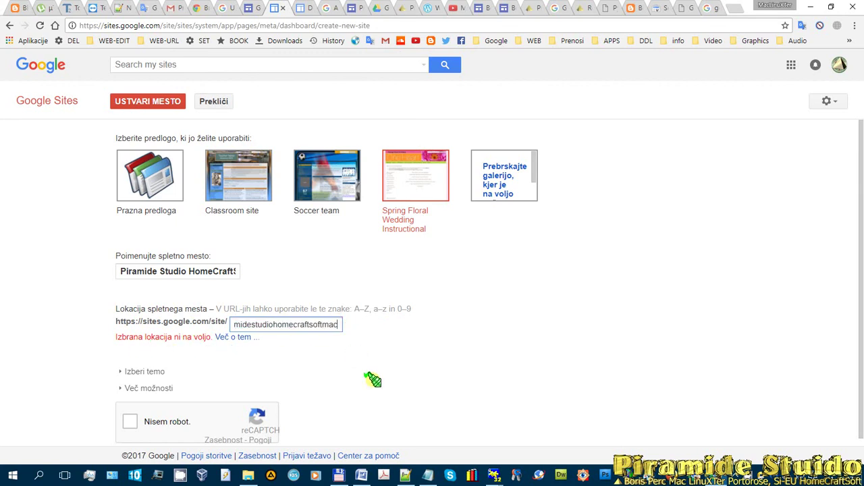
left_click(130, 421)
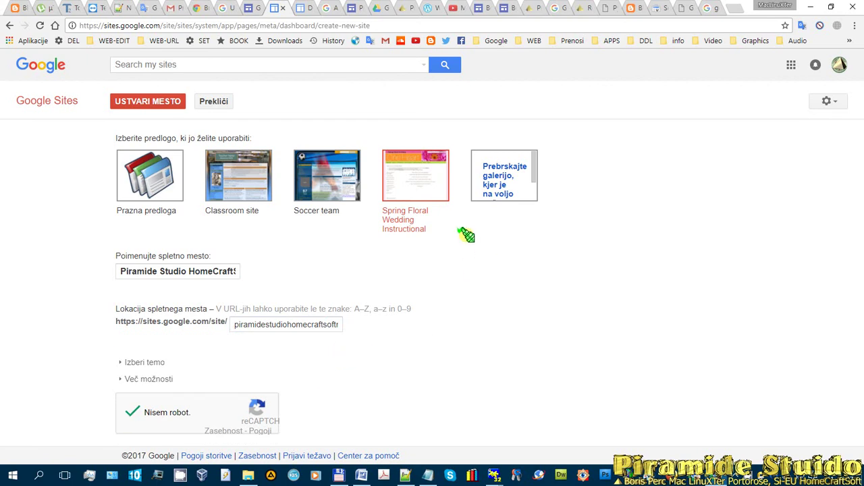
- Submit the Piramide Studio site for creation and open a new browser tab
left_click(152, 101)
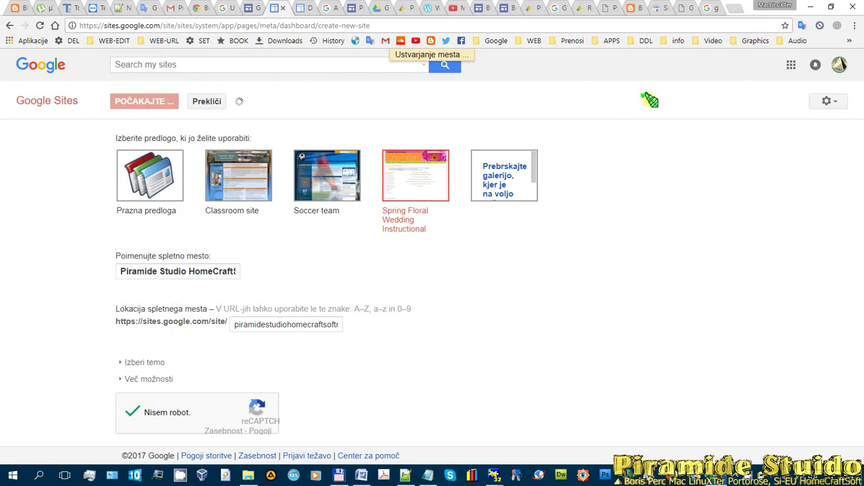
left_click(735, 8)
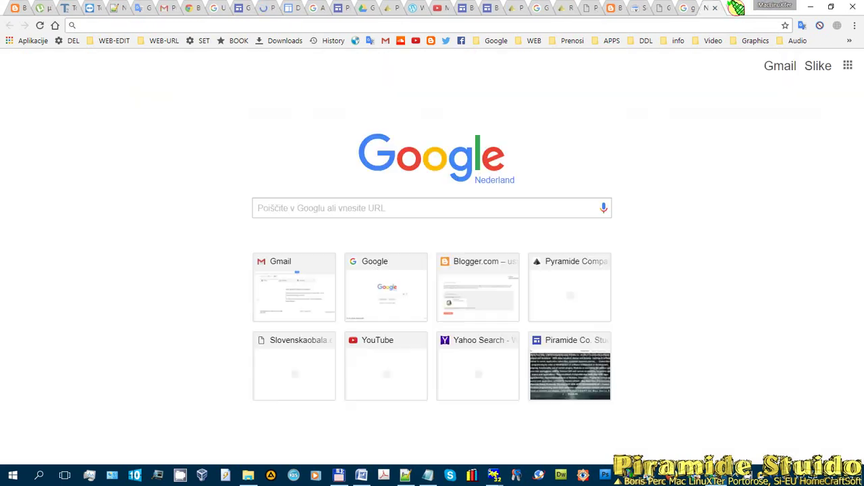
- Search 'google captacha' and open the Google reCAPTCHA introduction page
type("google cap")
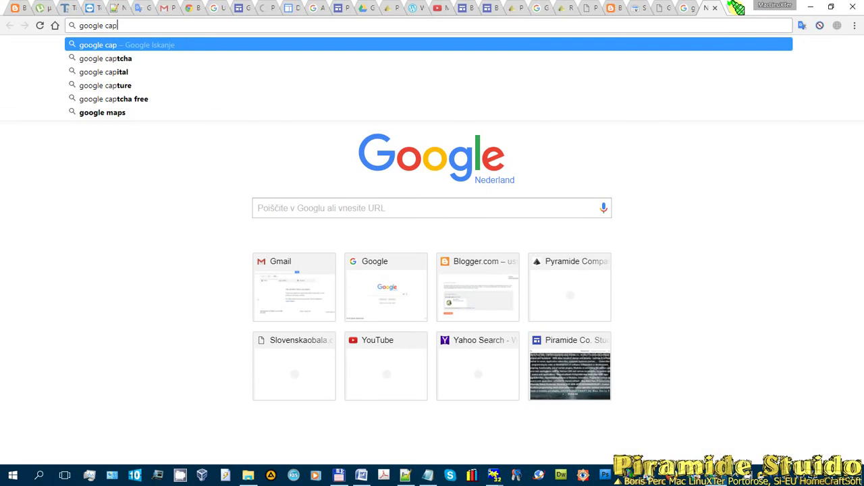
type("tacha")
key("Return")
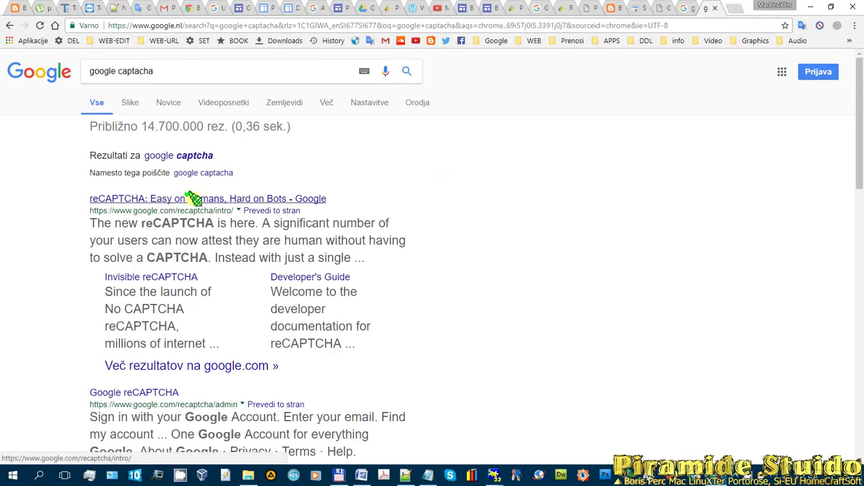
left_click(187, 198)
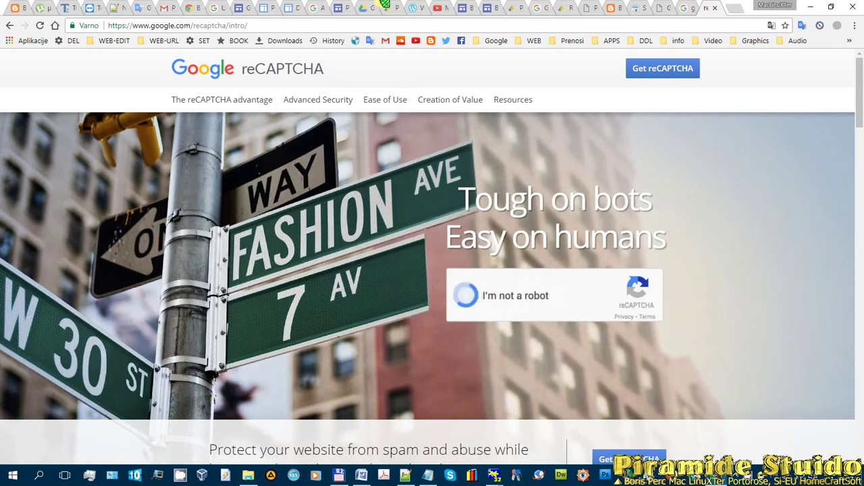
left_click(733, 7)
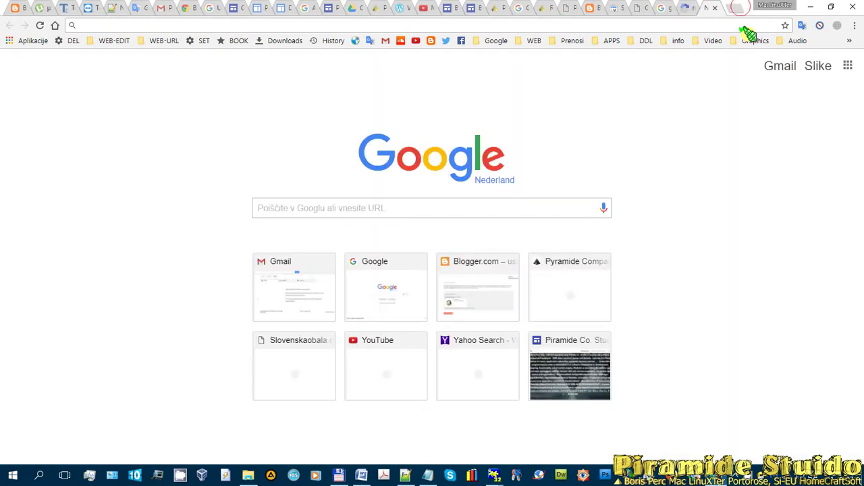
- Load facebook.com and dismiss its cookie notice
type("facebook.com")
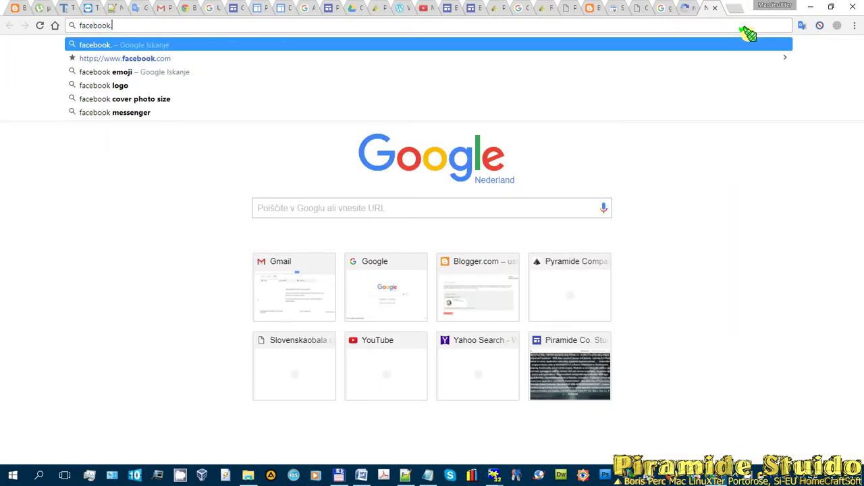
key("Return")
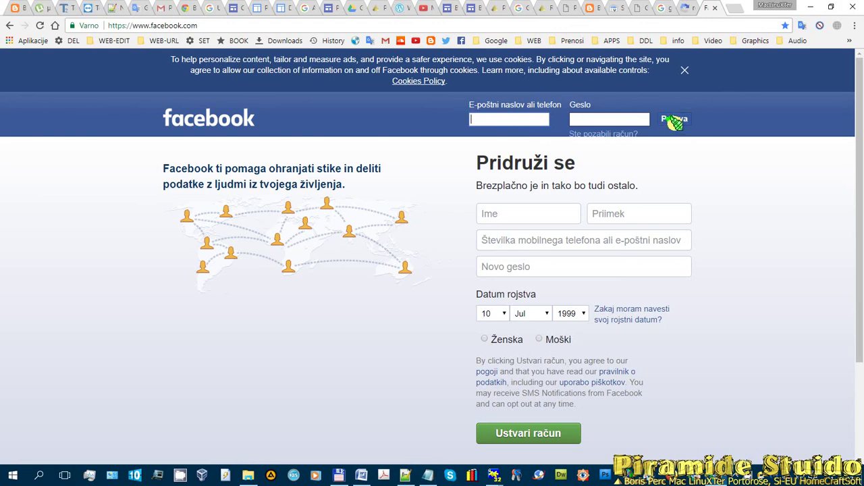
left_click(684, 69)
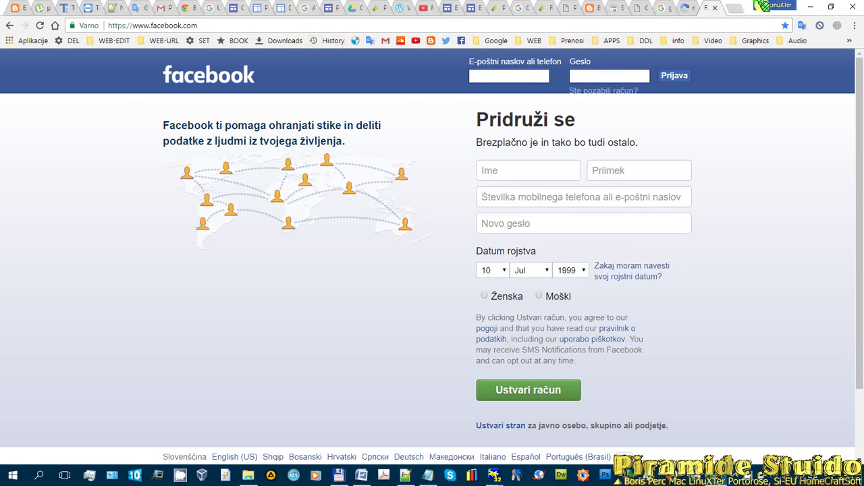
left_click(735, 8)
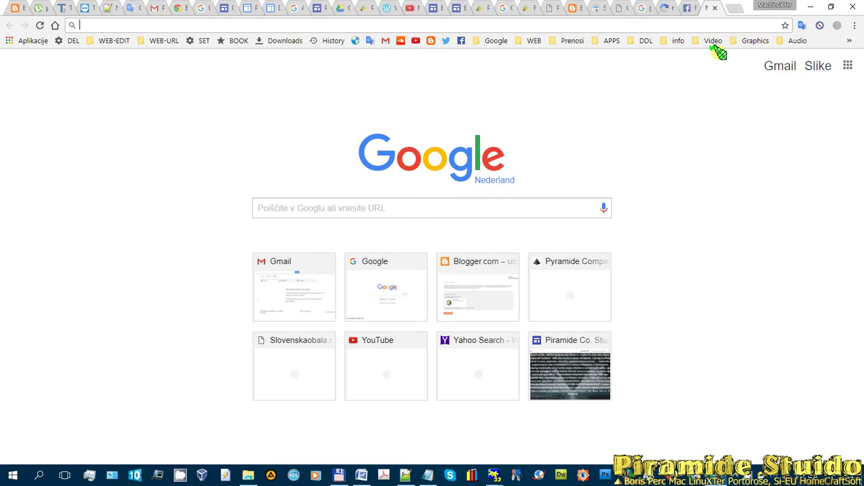
- Load the WordPress.com home page, briefly checking the Blogger all-posts tab
type("wordpress.com")
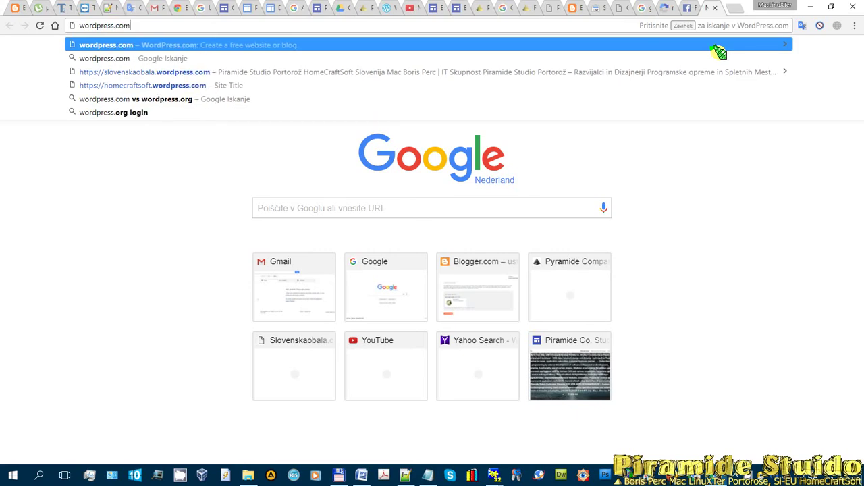
key("Return")
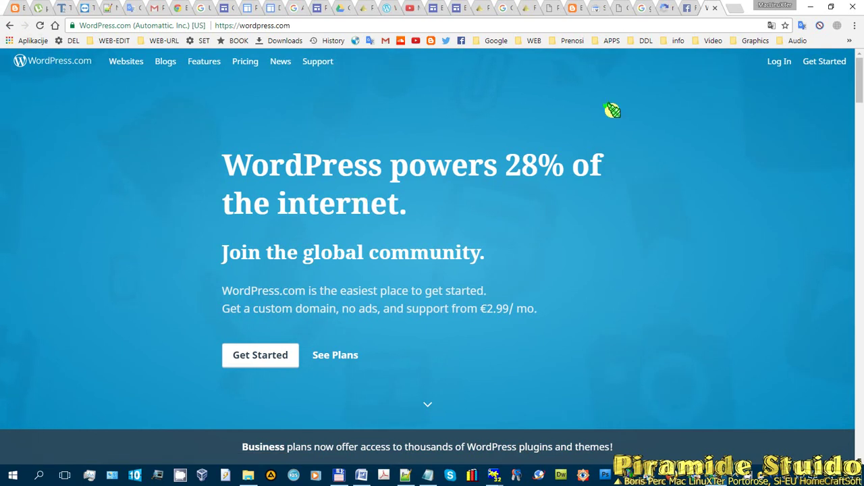
left_click(572, 8)
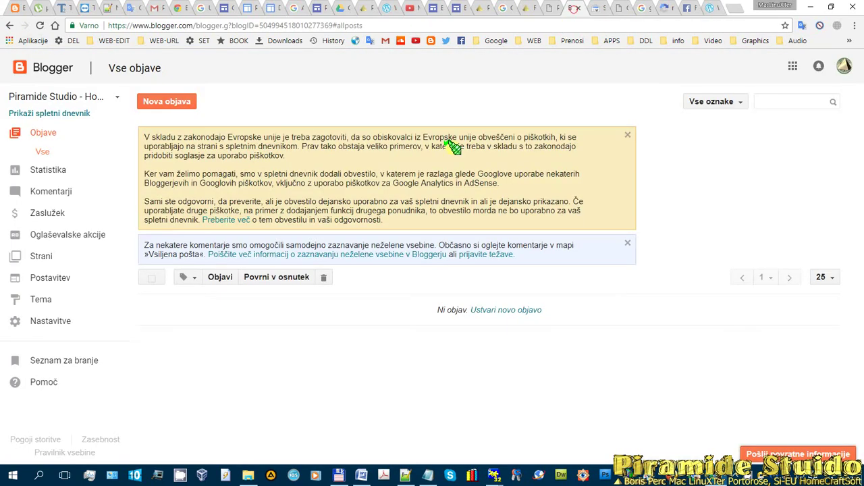
left_click(705, 8)
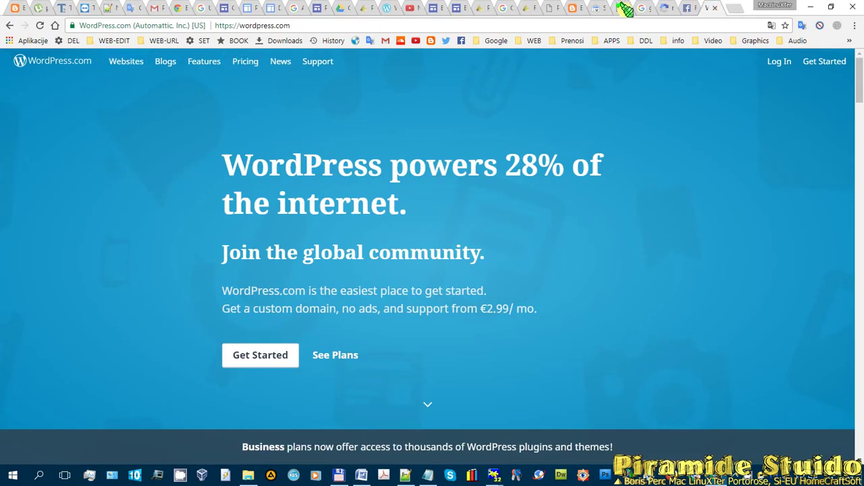
left_click(732, 7)
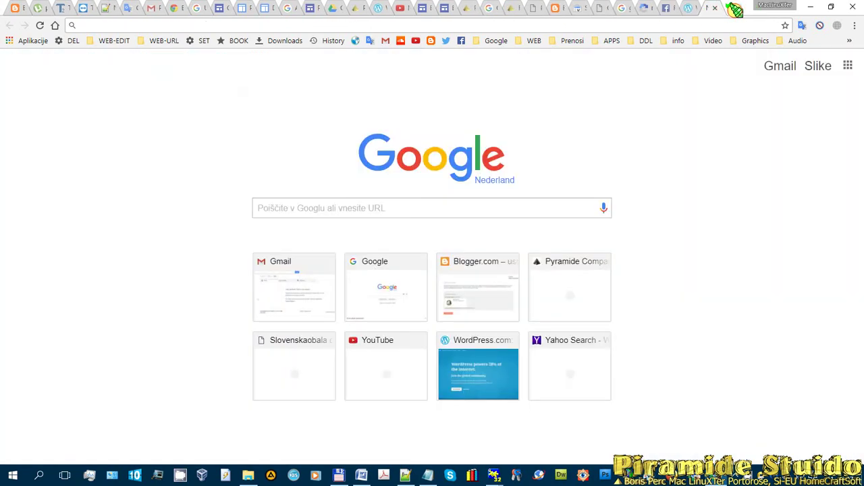
- Open slovenskaobala.wordpress.com from the 'slove' autocompletion and scroll its O NAŠEM TIMU page
type("slovenskaobala.wordpress.com")
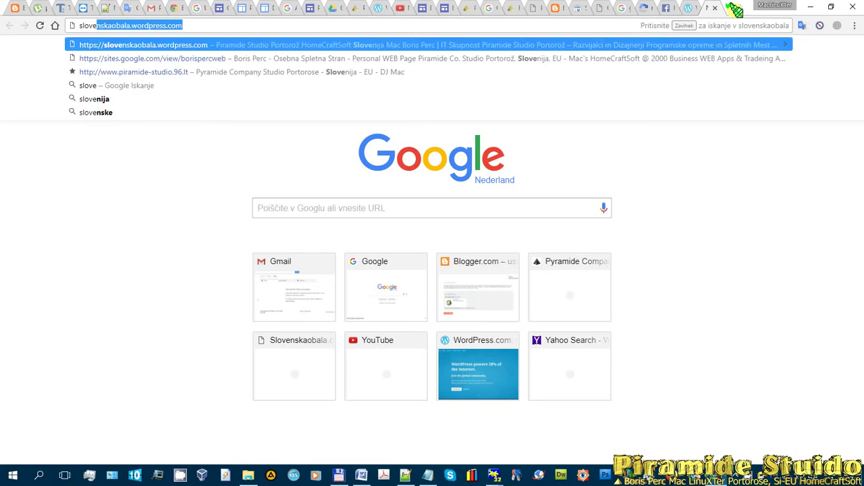
key("Return")
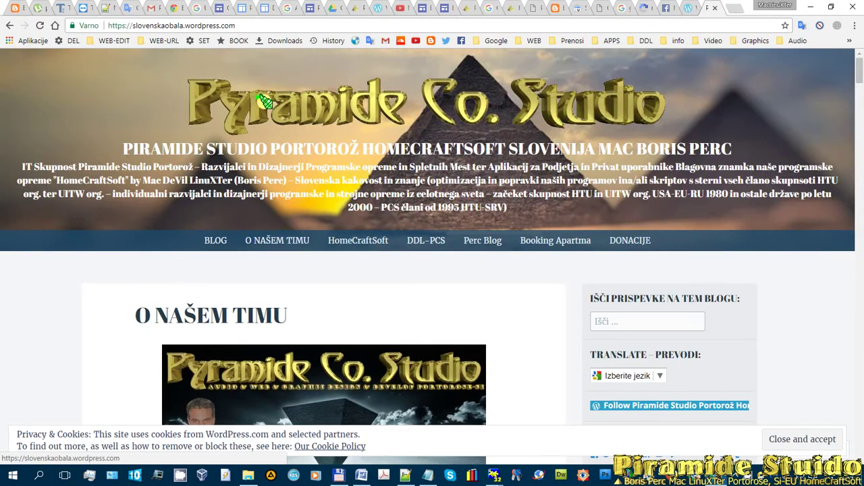
scroll(729, 145, "down", 1)
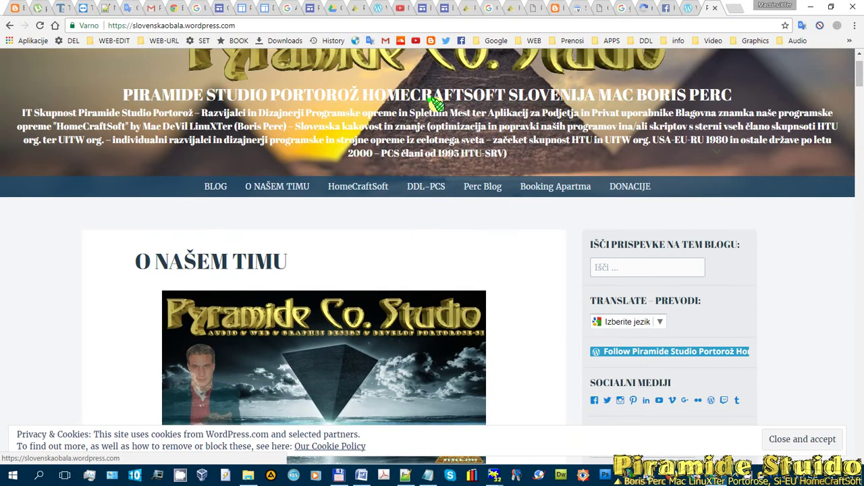
scroll(436, 105, "down", 3)
scroll(511, 164, "up", 4)
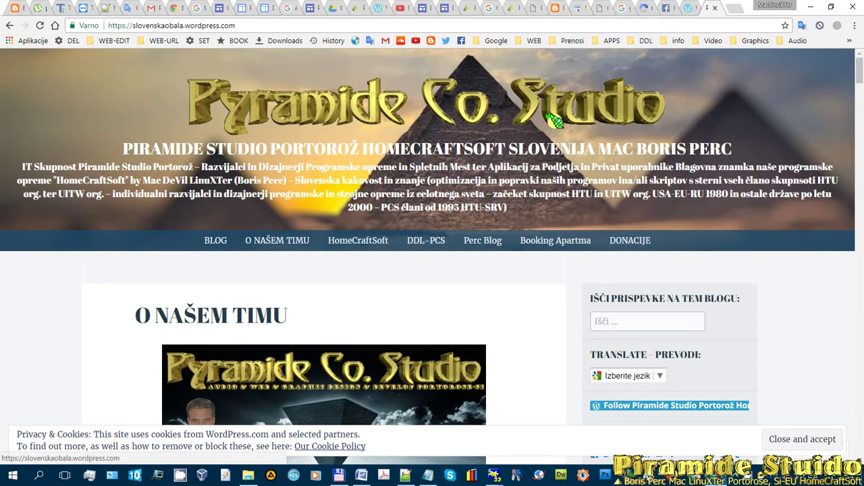
scroll(347, 155, "down", 15)
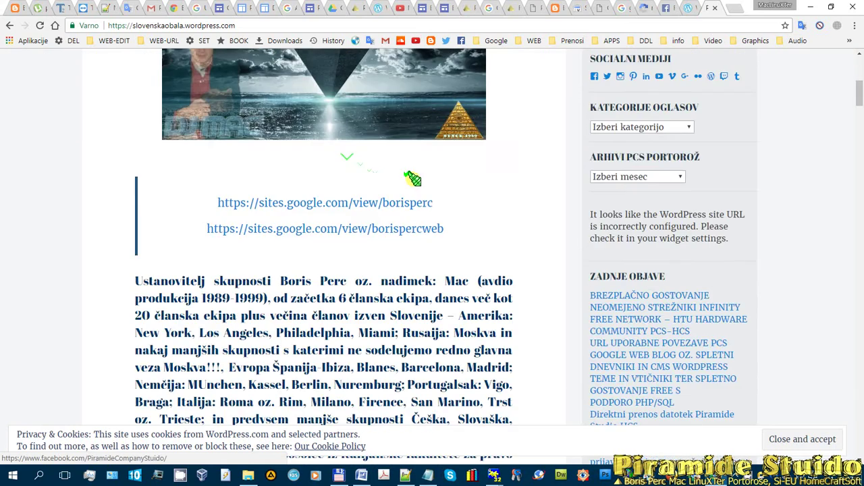
scroll(567, 177, "down", 7)
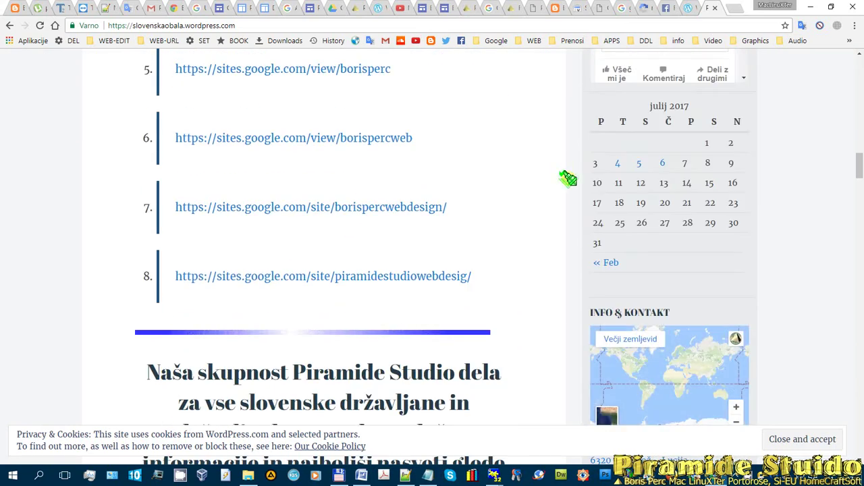
scroll(553, 179, "down", 5)
scroll(543, 181, "down", 2)
scroll(540, 181, "up", 12)
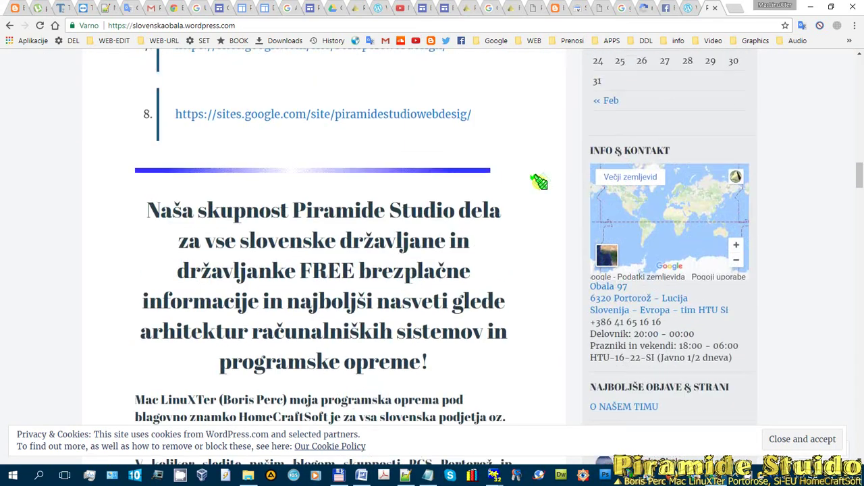
scroll(539, 181, "up", 15)
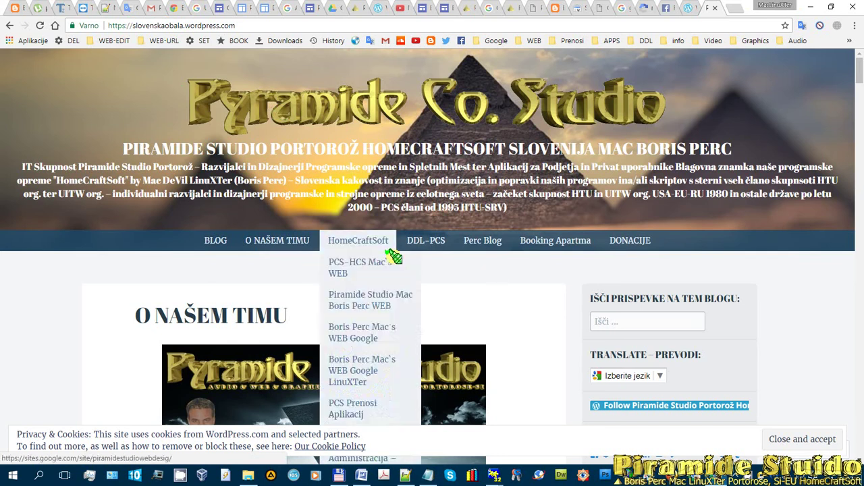
- Scroll the blog page and select its web address
mouse_move(497, 232)
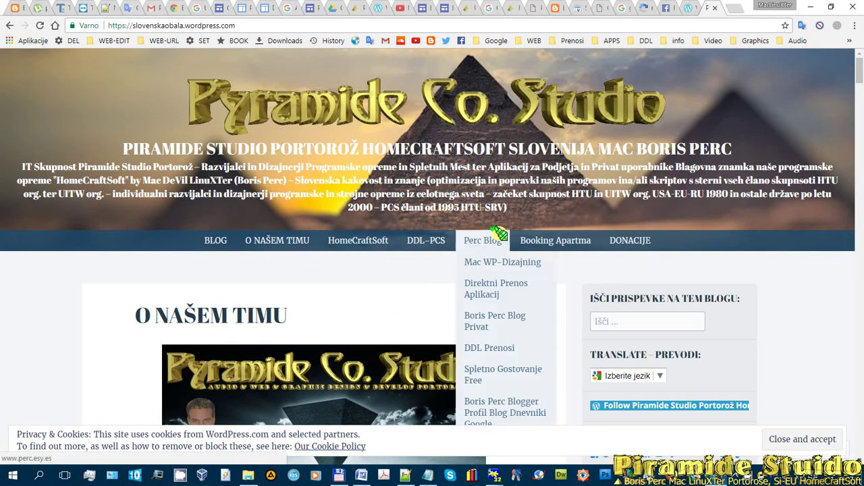
scroll(641, 146, "down", 5)
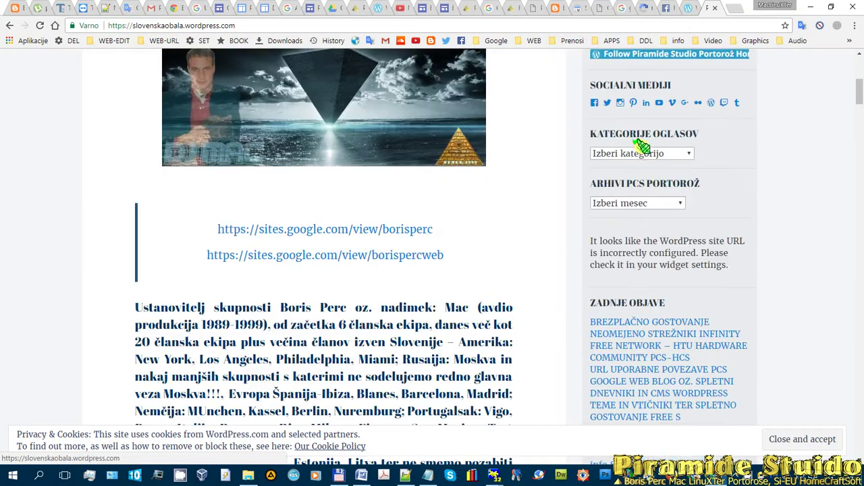
scroll(642, 145, "up", 6)
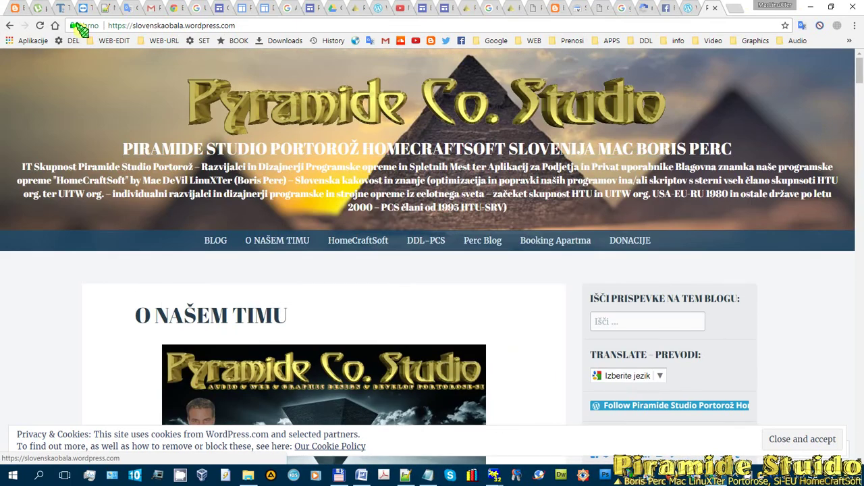
left_click(114, 23)
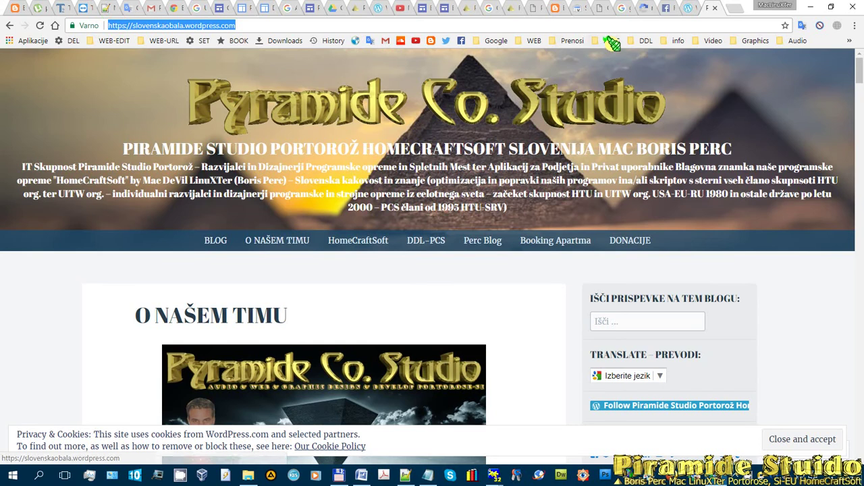
- Cycle through the open tabs to the Piramide Studio Google Sites editor
left_click(687, 6)
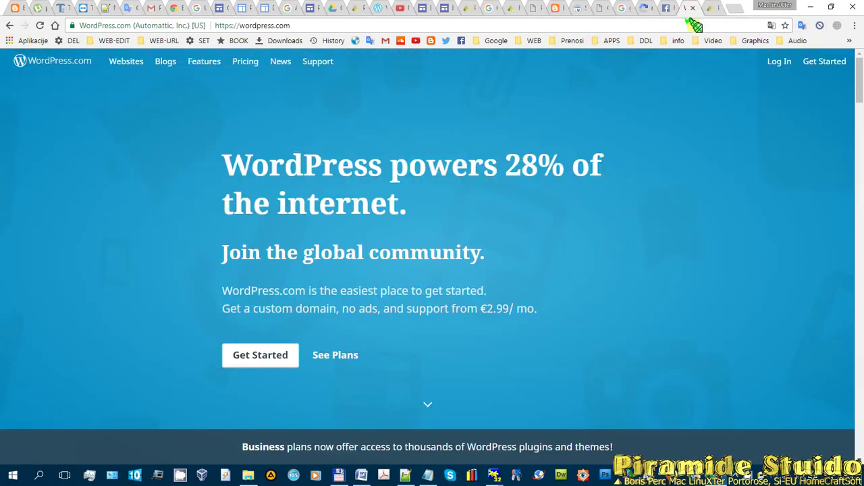
left_click(664, 6)
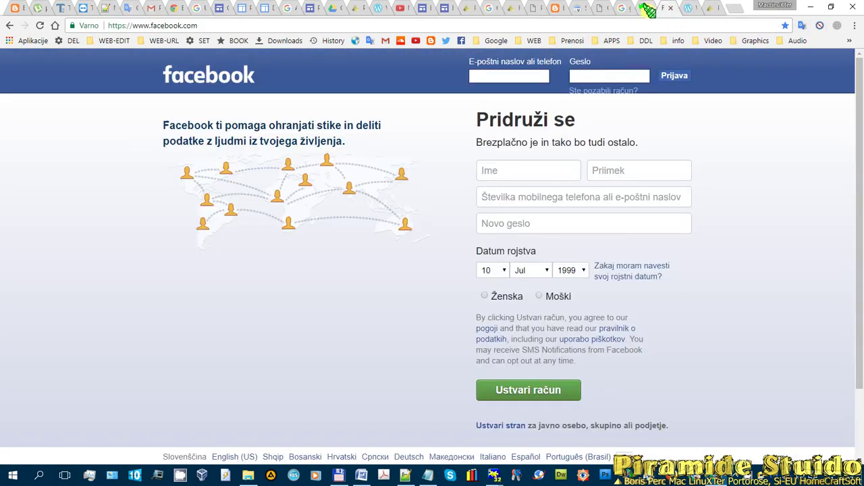
left_click(647, 9)
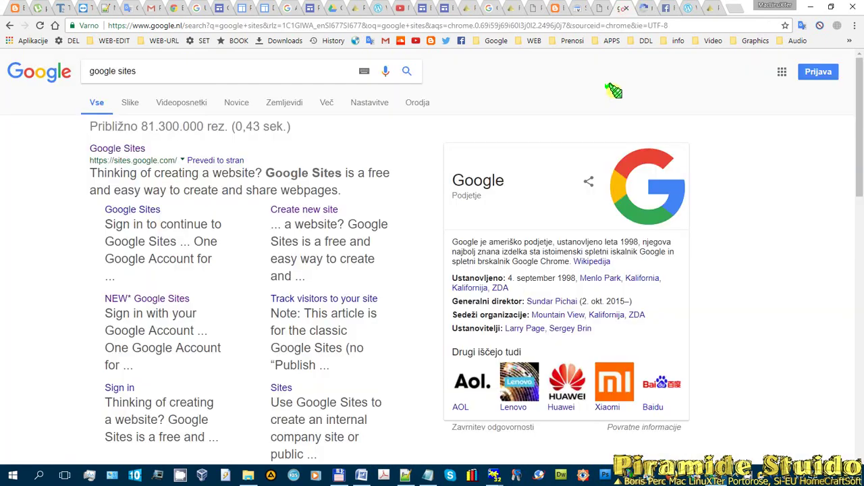
left_click(621, 8)
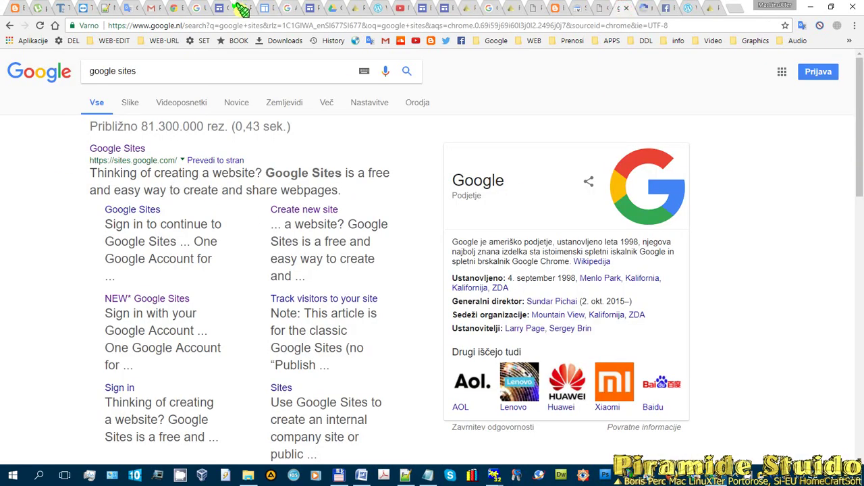
left_click(268, 7)
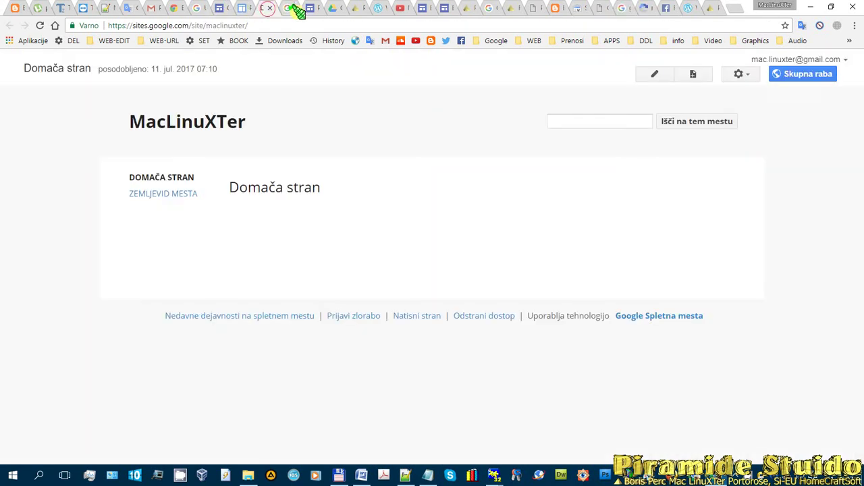
left_click(287, 9)
left_click(310, 9)
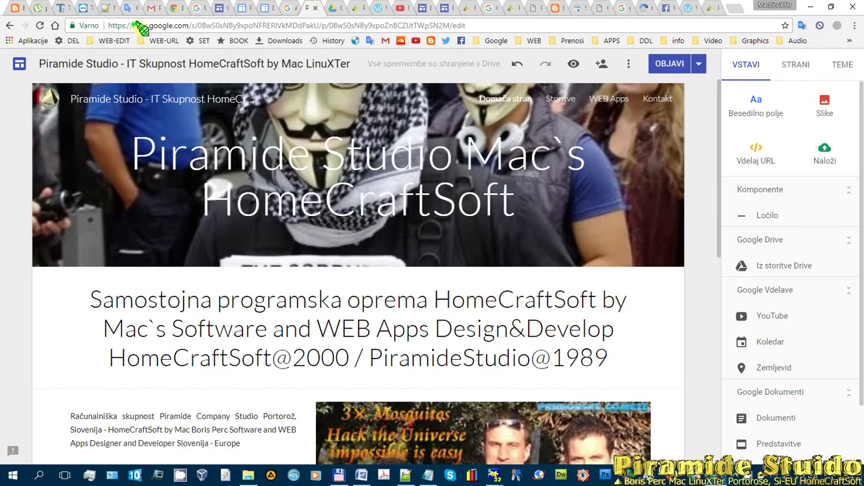
left_click(214, 8)
left_click(171, 189)
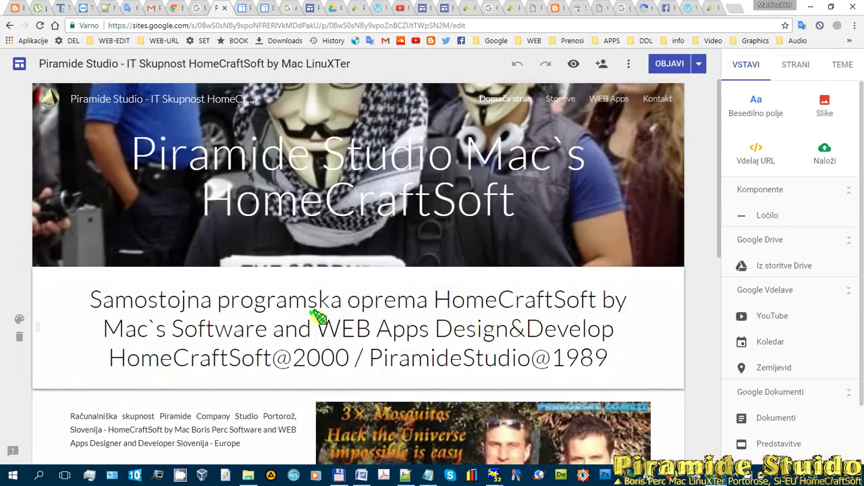
scroll(436, 230, "down", 1)
scroll(436, 233, "up", 1)
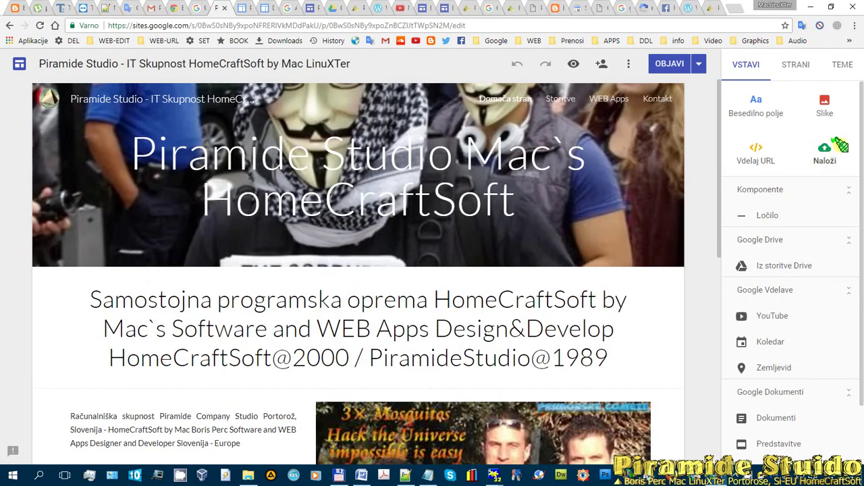
scroll(798, 252, "down", 1)
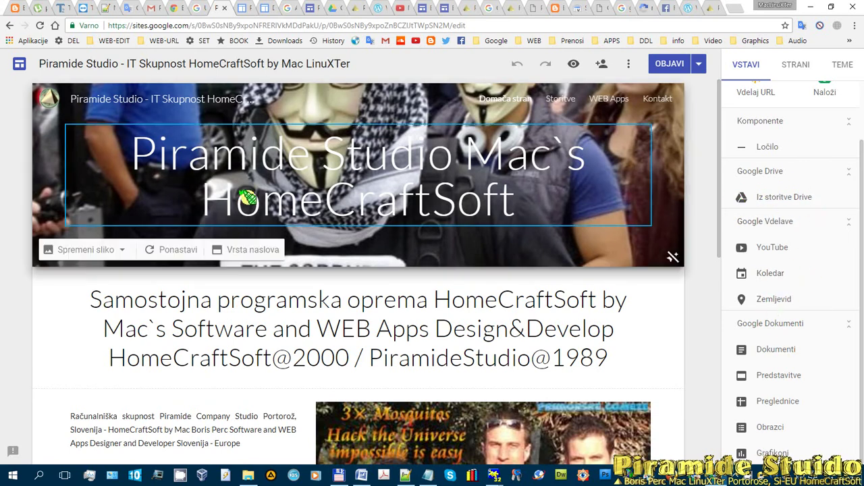
scroll(357, 191, "down", 1)
scroll(270, 145, "up", 1)
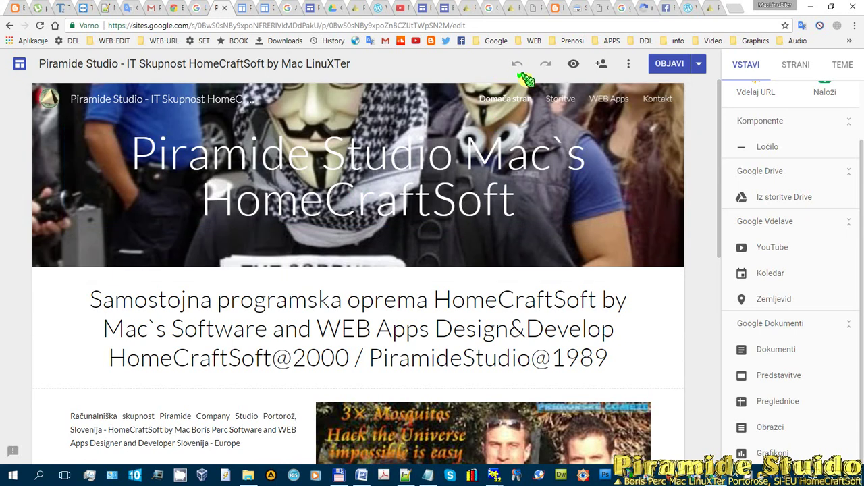
scroll(583, 131, "down", 7)
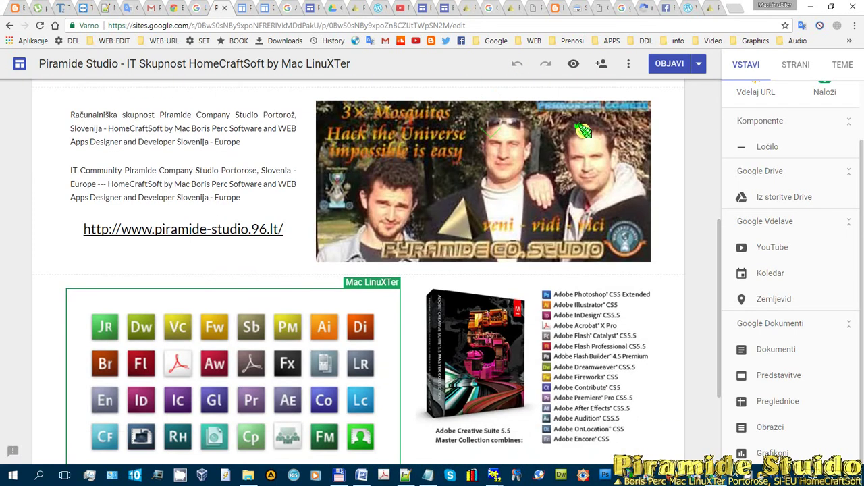
scroll(583, 131, "up", 7)
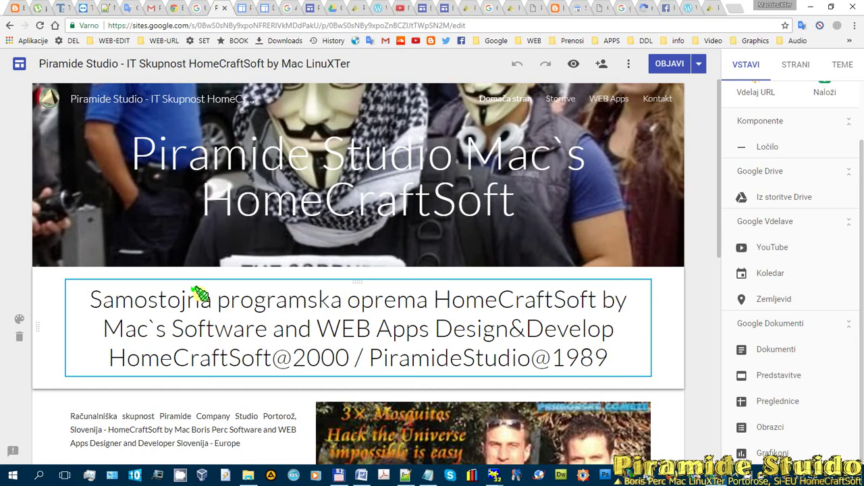
scroll(309, 297, "down", 5)
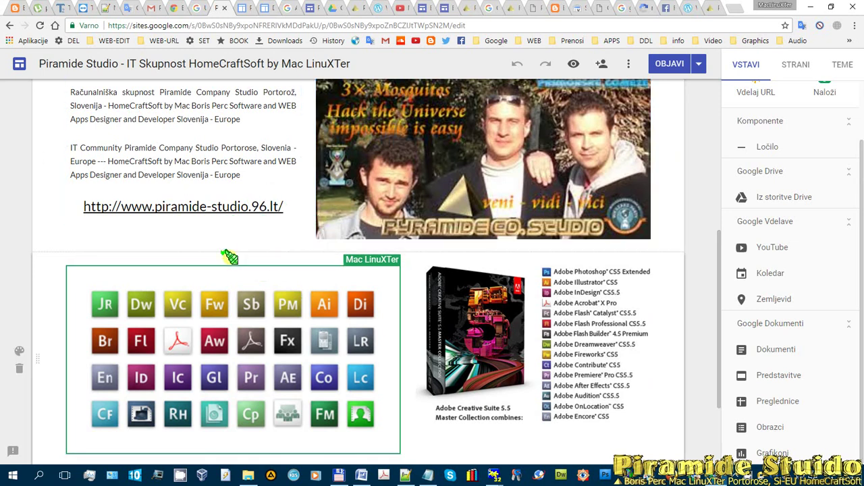
scroll(198, 243, "down", 2)
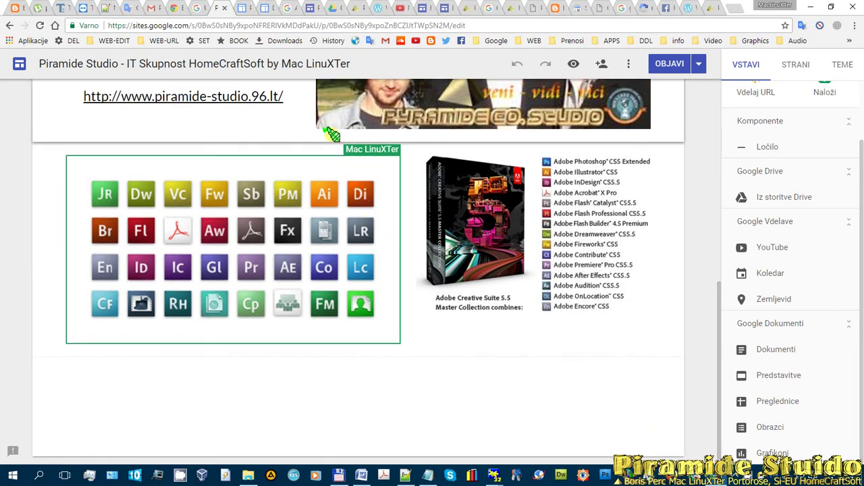
scroll(331, 135, "up", 6)
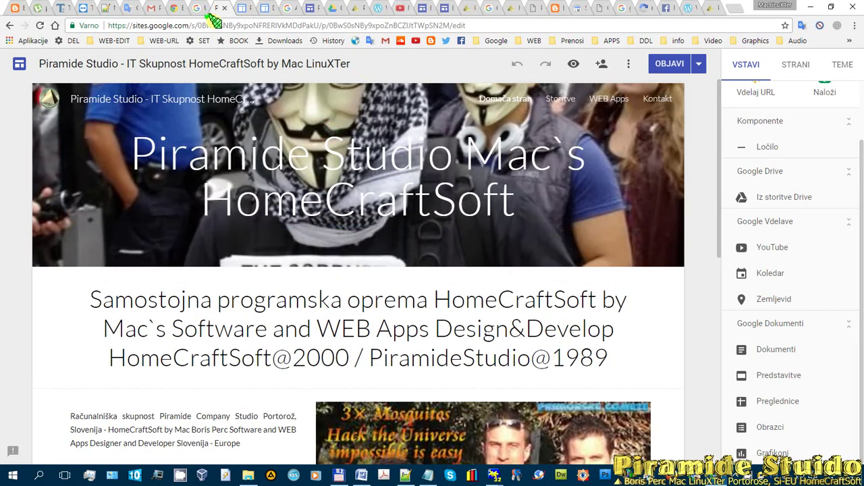
- Bring up the One Heart wedding site 'Piramide Studio HomeCraftSoft' and browse its Welcome page menu
left_click(236, 7)
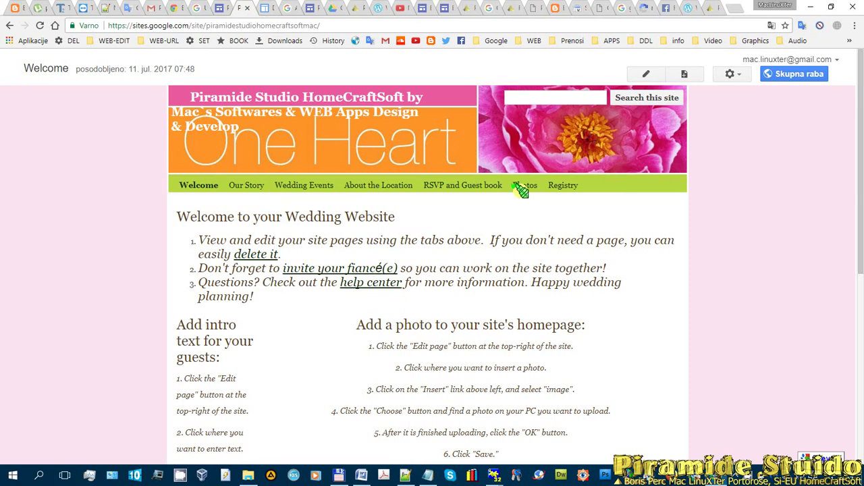
scroll(507, 177, "down", 5)
scroll(503, 177, "up", 5)
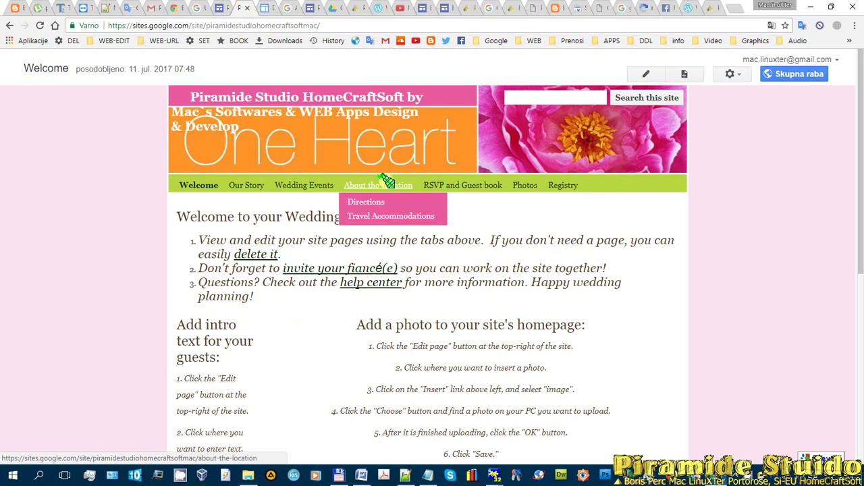
mouse_move(247, 188)
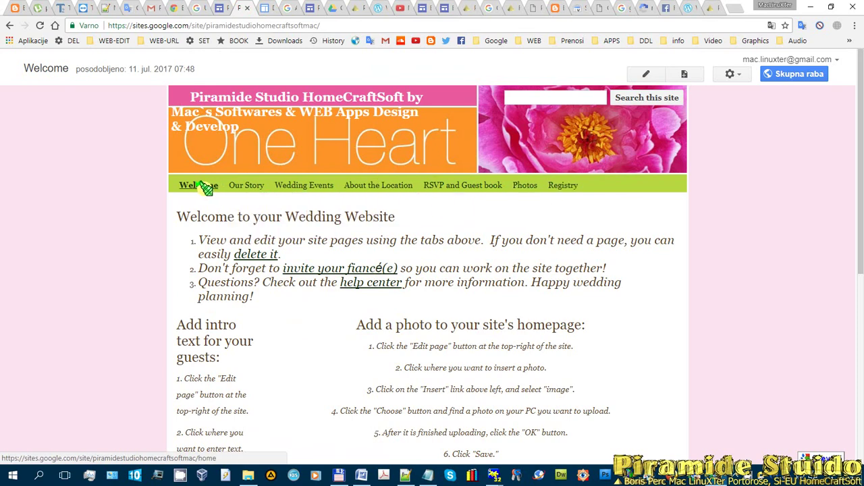
scroll(347, 169, "down", 5)
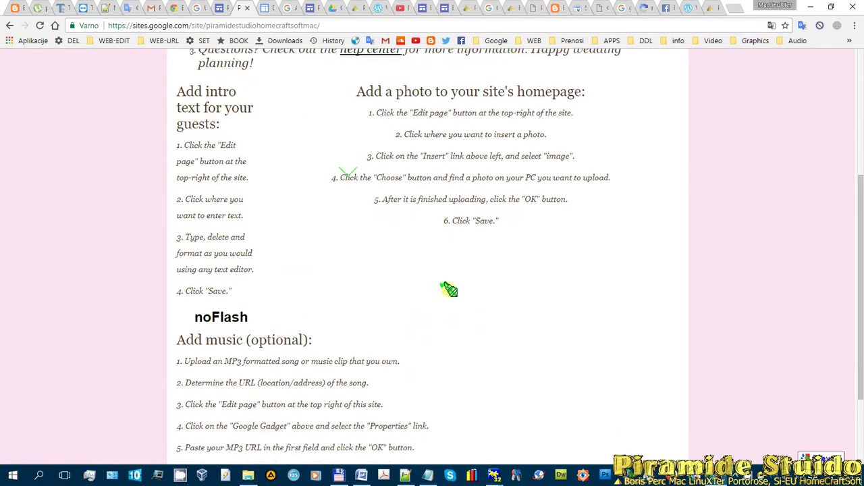
scroll(448, 289, "up", 5)
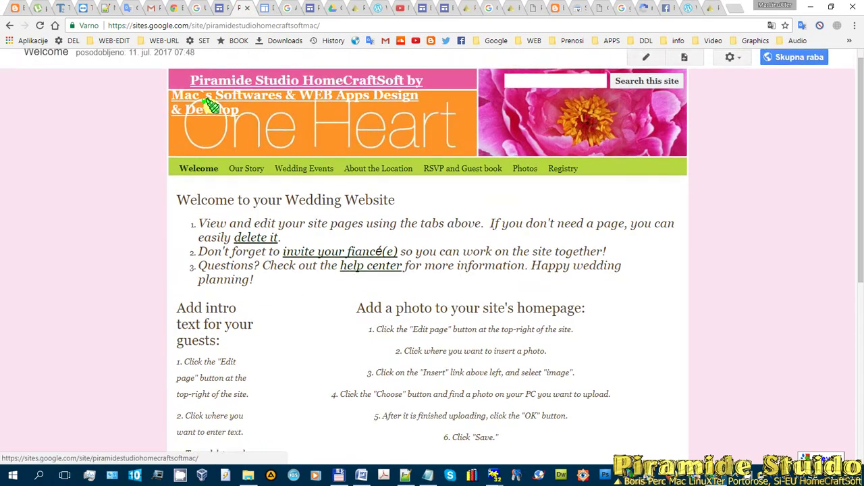
mouse_move(294, 181)
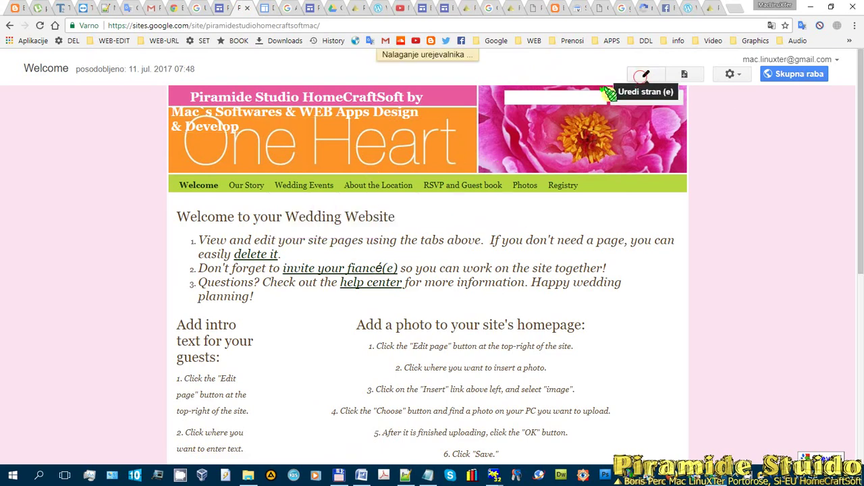
- Put the One Heart Welcome page into edit mode, look it over, and save it
left_click(640, 77)
scroll(455, 247, "down", 6)
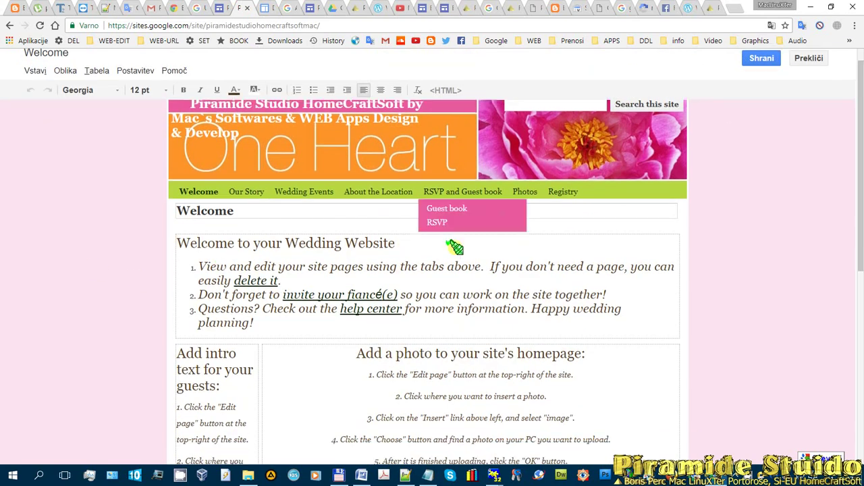
scroll(495, 194, "up", 6)
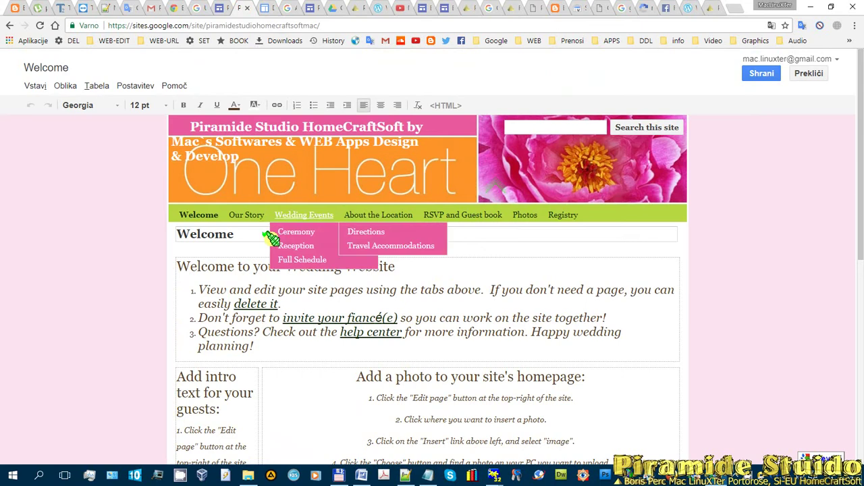
scroll(472, 290, "down", 6)
scroll(367, 358, "up", 6)
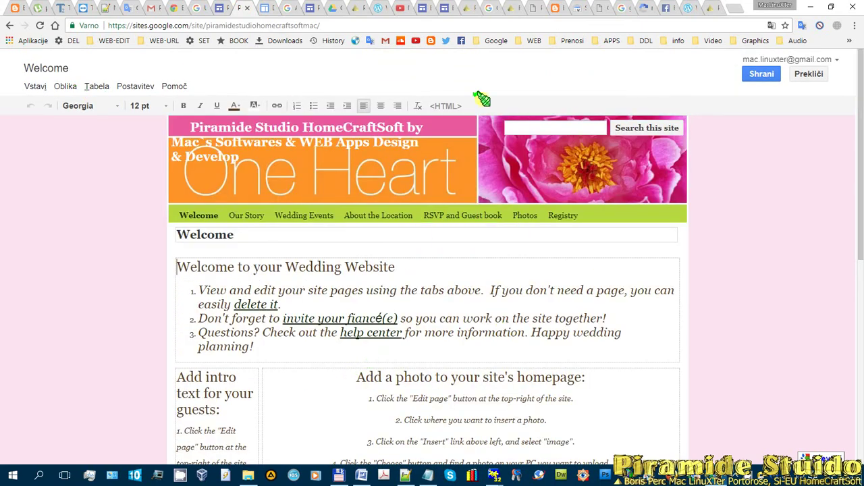
left_click(762, 75)
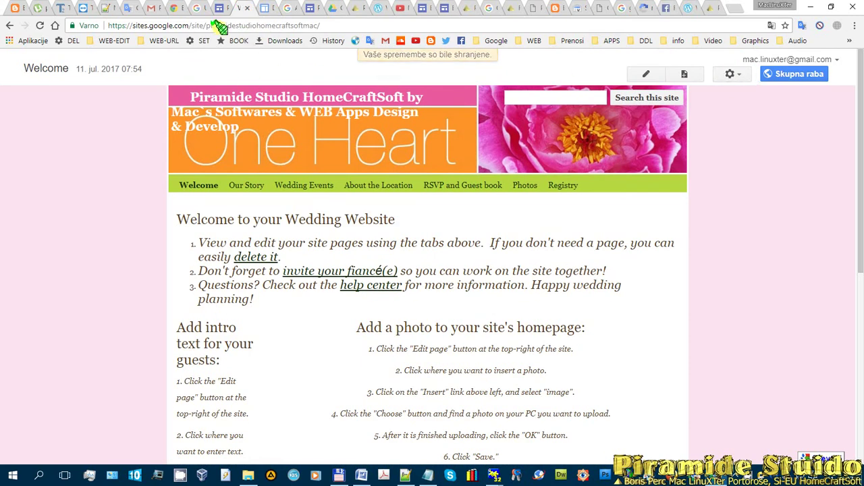
- Go to the new HomeCraftSoft site editor and preview the site as visitors see it
left_click_drag(331, 25, 54, 20)
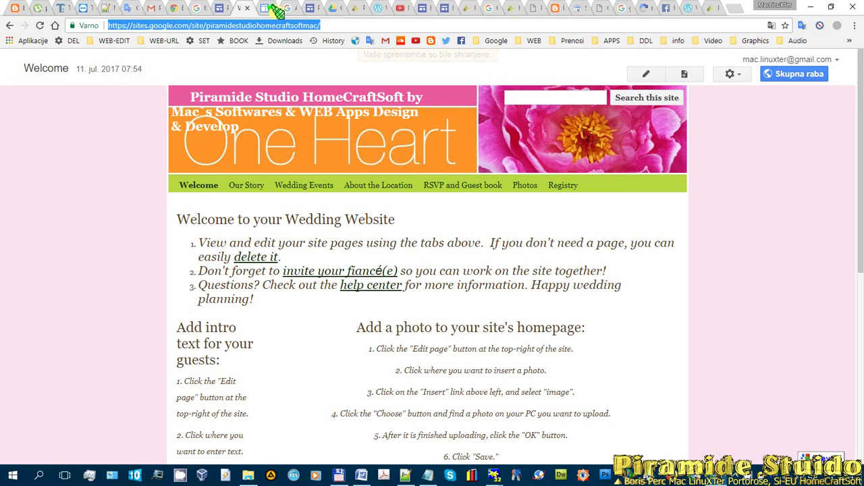
left_click(223, 10)
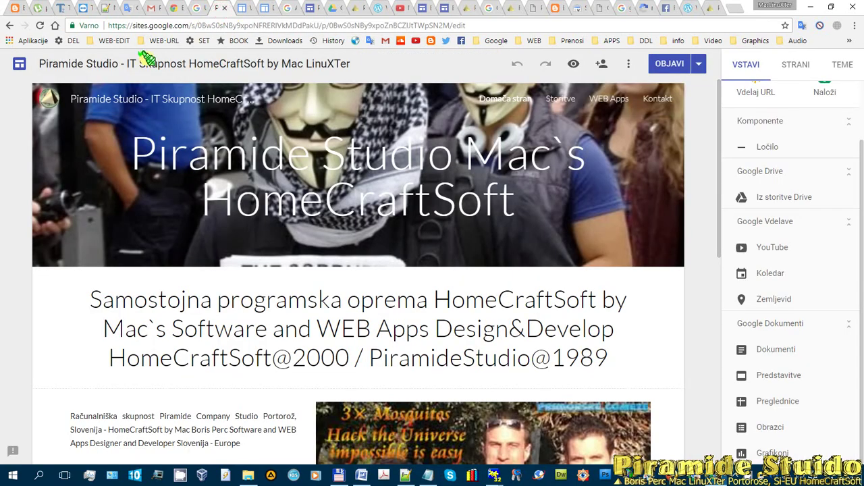
scroll(372, 105, "down", 4)
scroll(373, 110, "up", 4)
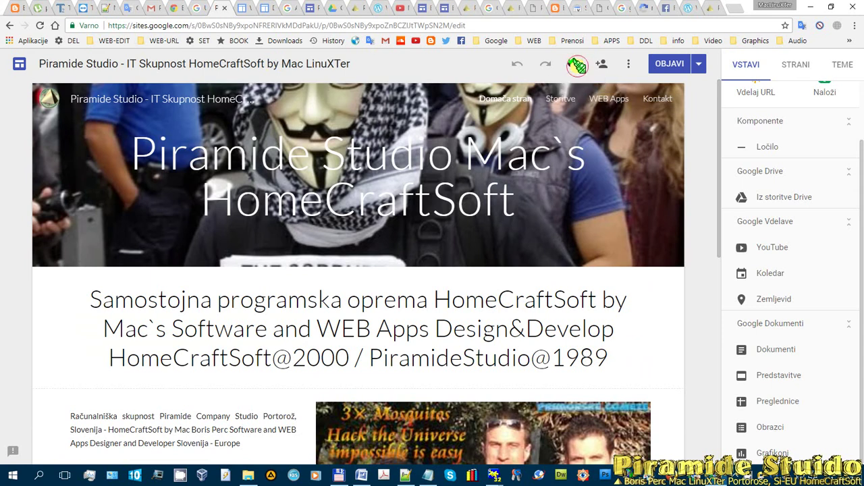
left_click(577, 65)
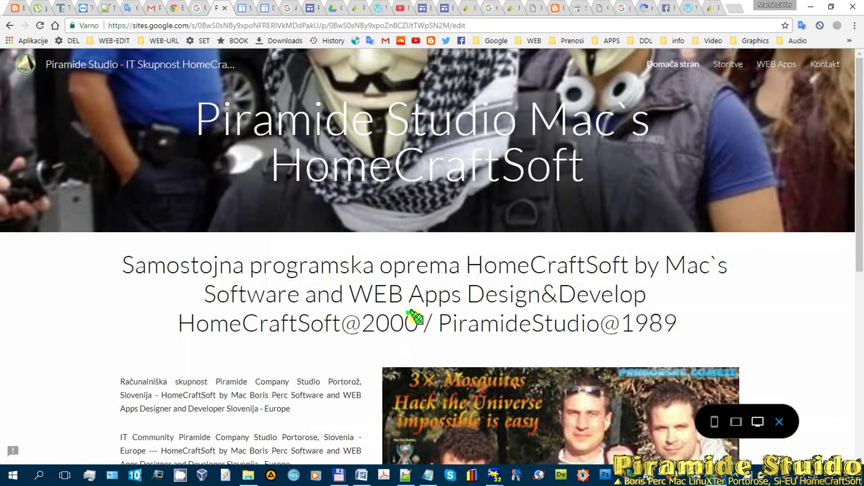
scroll(417, 314, "down", 5)
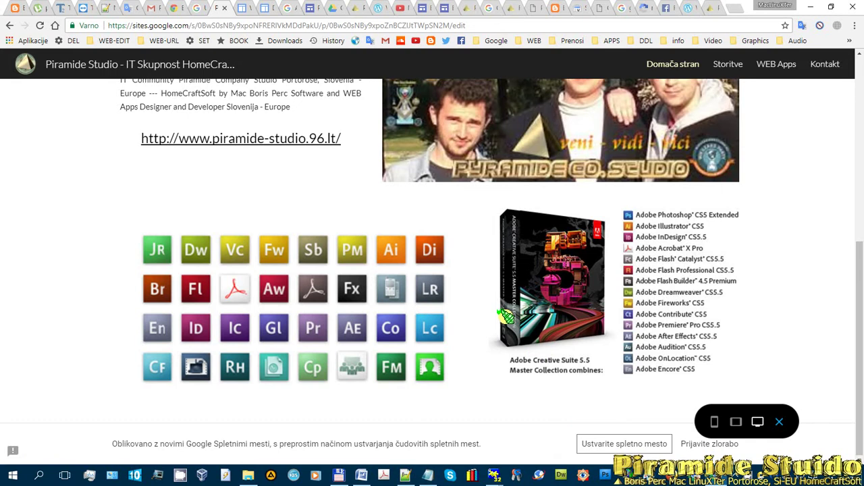
scroll(503, 314, "up", 5)
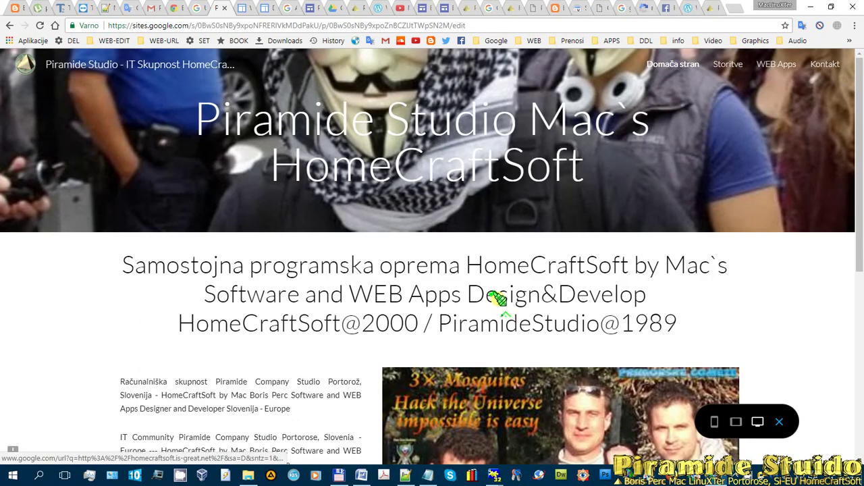
- Exit the preview and return to the recent-sites list at sites.google.com/new
left_click(9, 25)
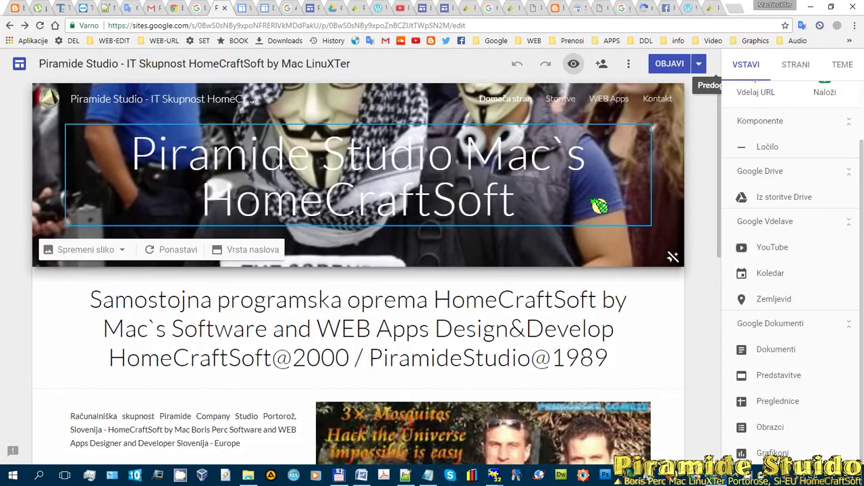
scroll(472, 202, "down", 1)
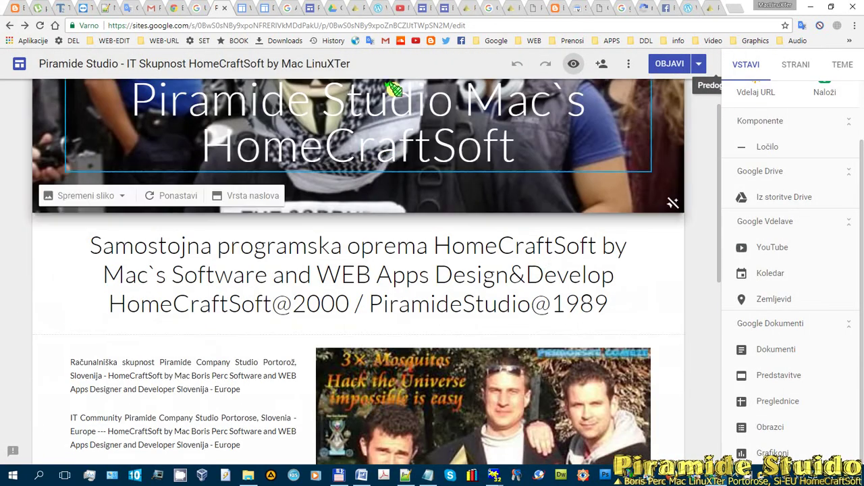
left_click(194, 8)
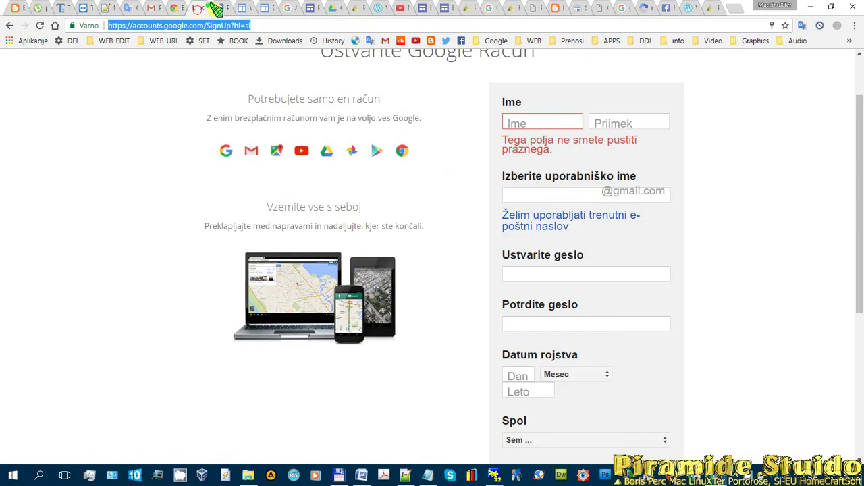
left_click(217, 9)
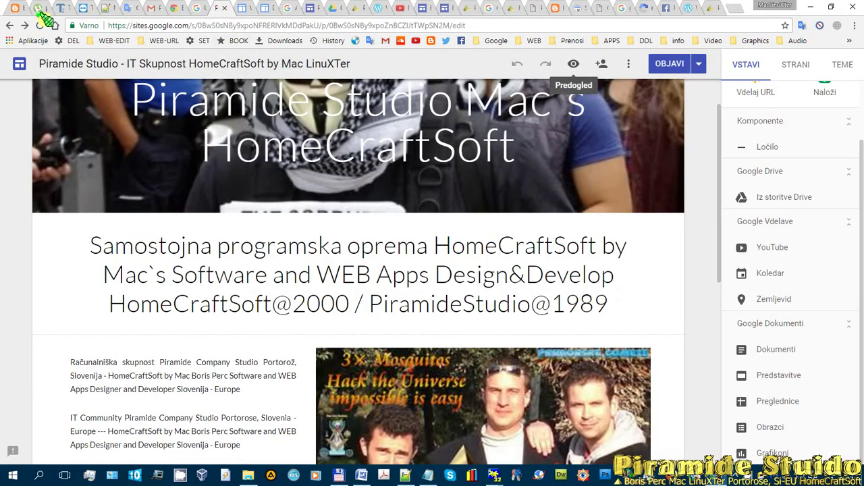
left_click(9, 25)
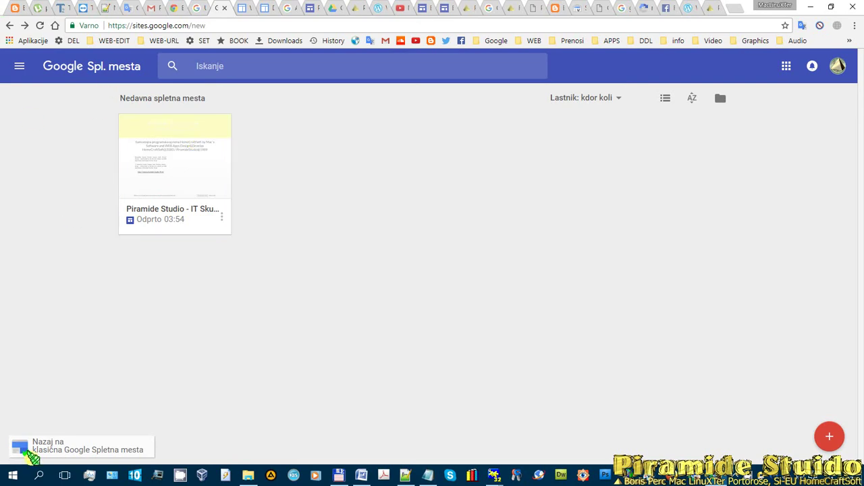
- Return to the One Heart wedding site, edit its Welcome page and save it
left_click(247, 6)
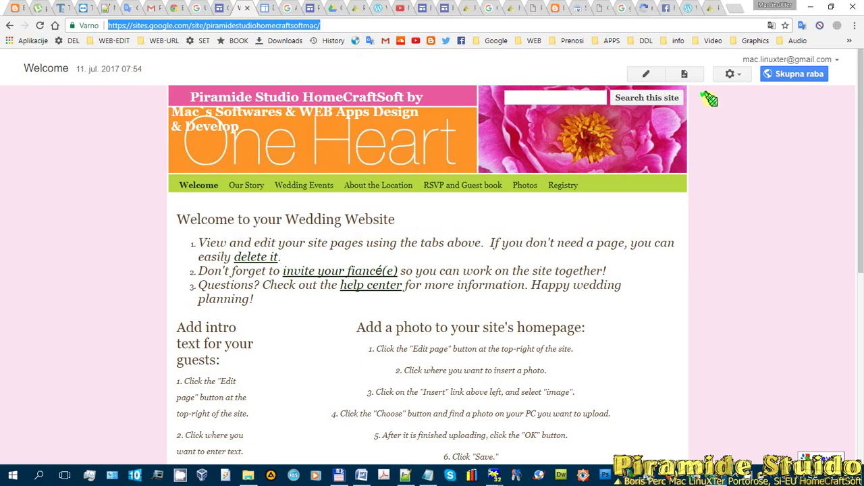
left_click(646, 74)
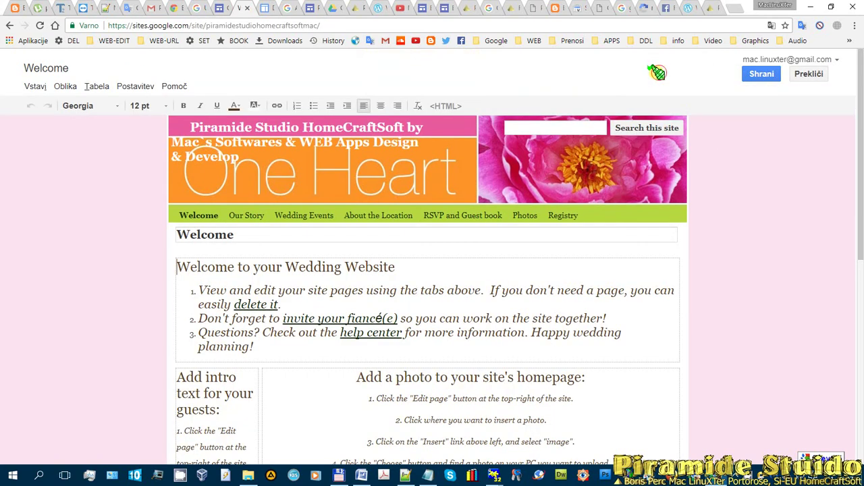
left_click(762, 75)
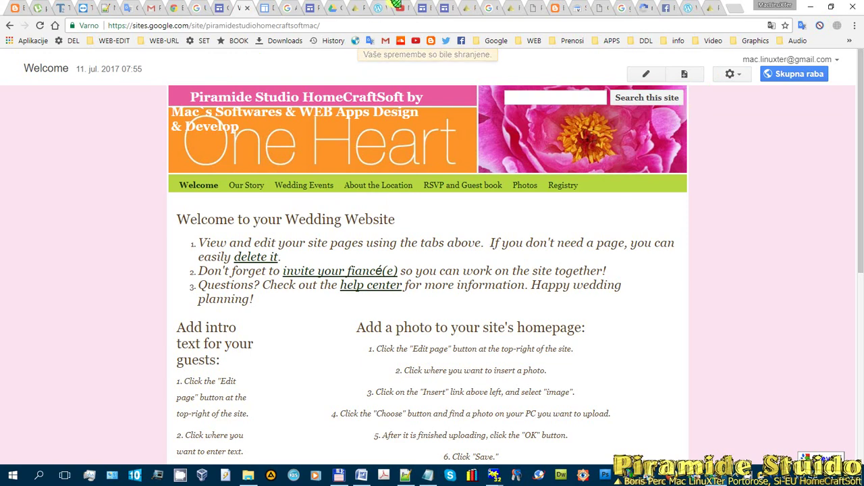
- After checking the Blogger and recent-sites tabs, open the wedding site's gear menu of page actions
left_click(552, 8)
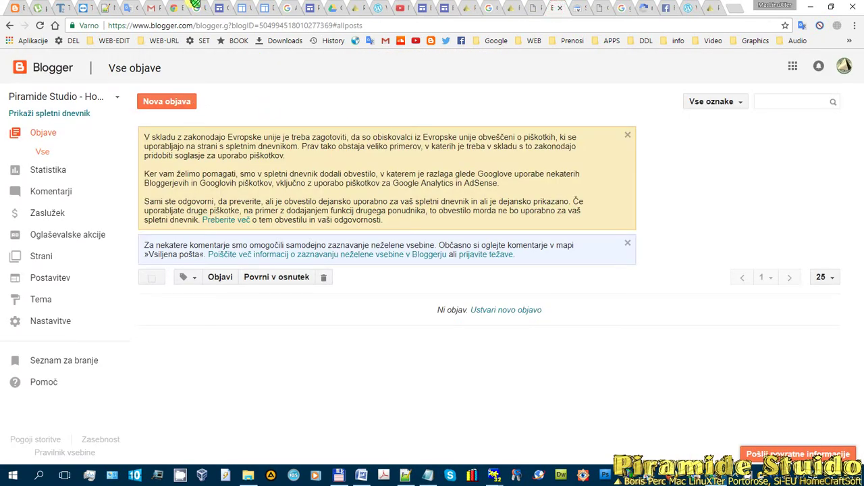
left_click(223, 8)
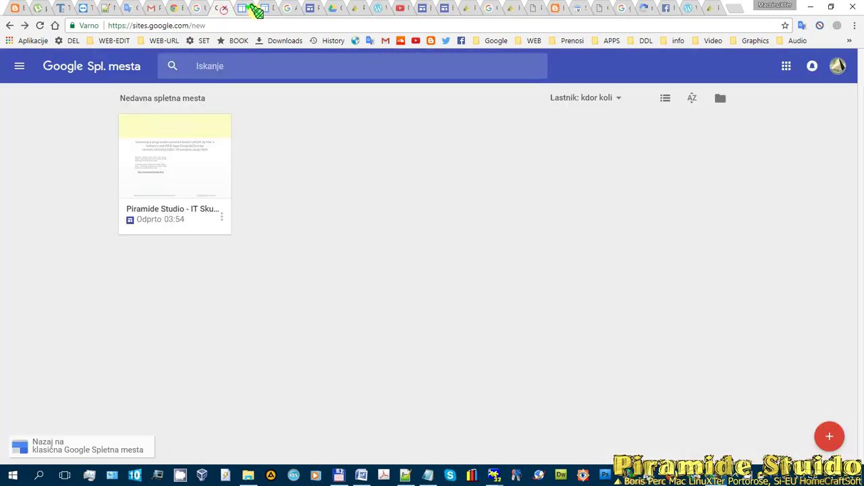
left_click(243, 8)
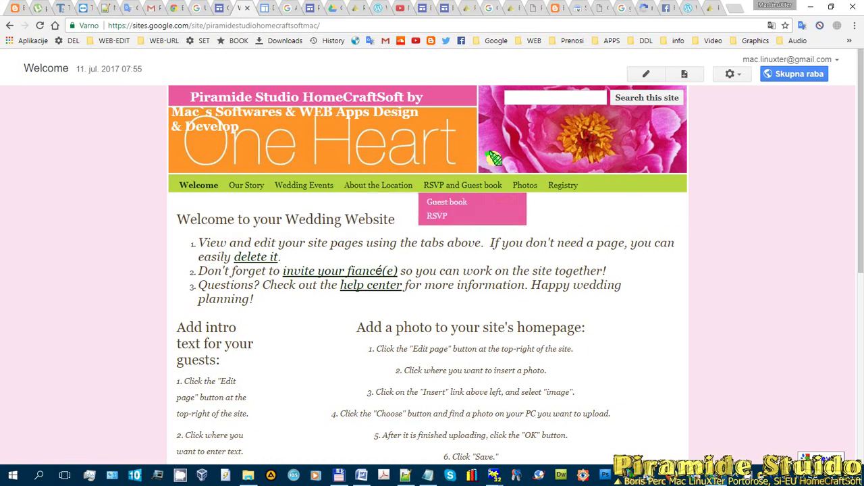
left_click(731, 73)
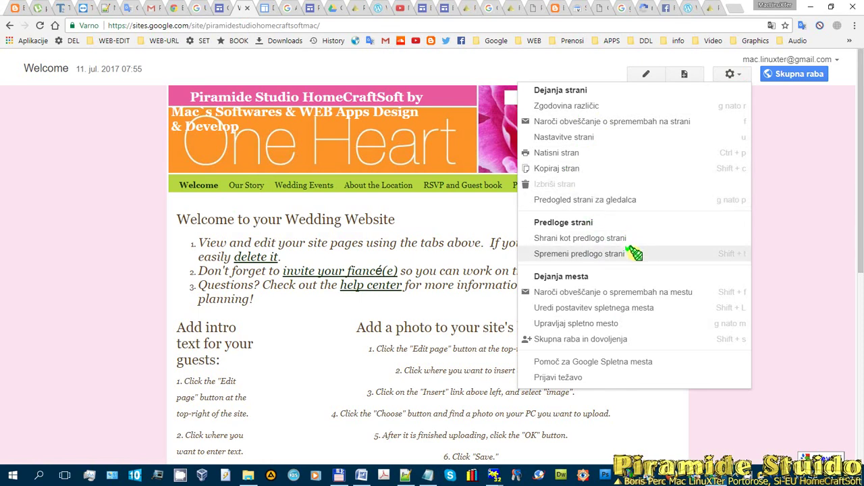
- In Nastavitve strani, tick all four options and add description 'Piramide Studio - HomeCraftSoft' with the author's name
left_click(565, 136)
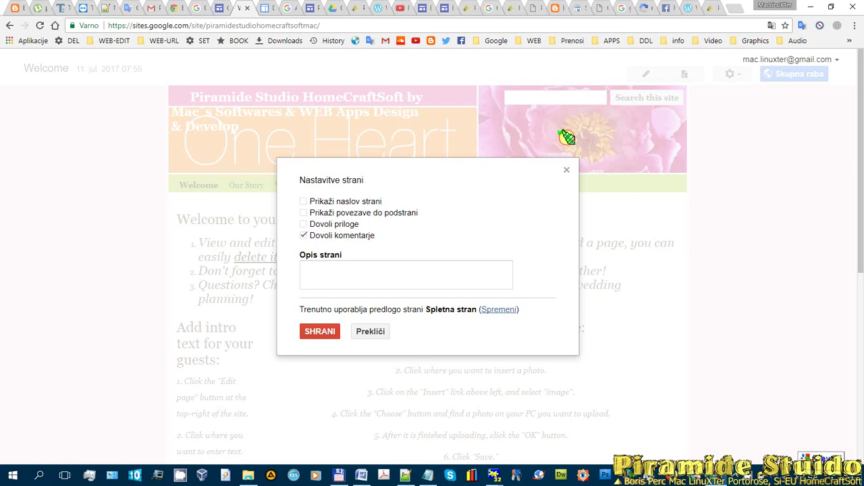
left_click(303, 202)
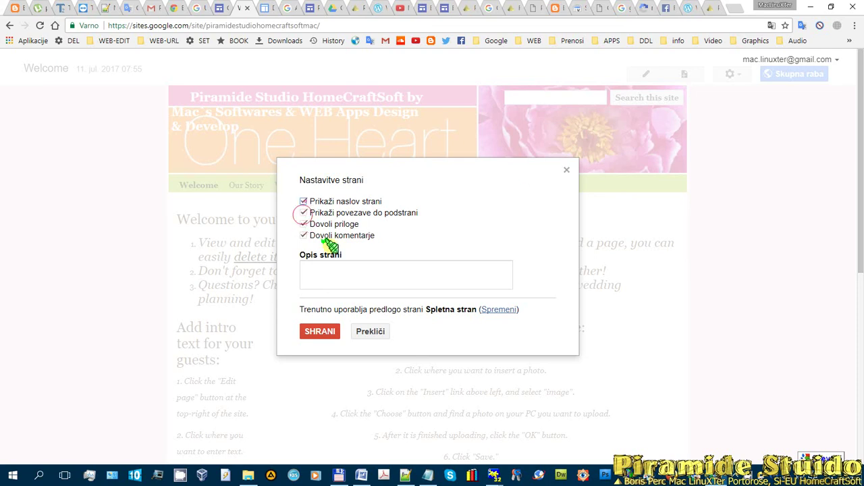
left_click(347, 270)
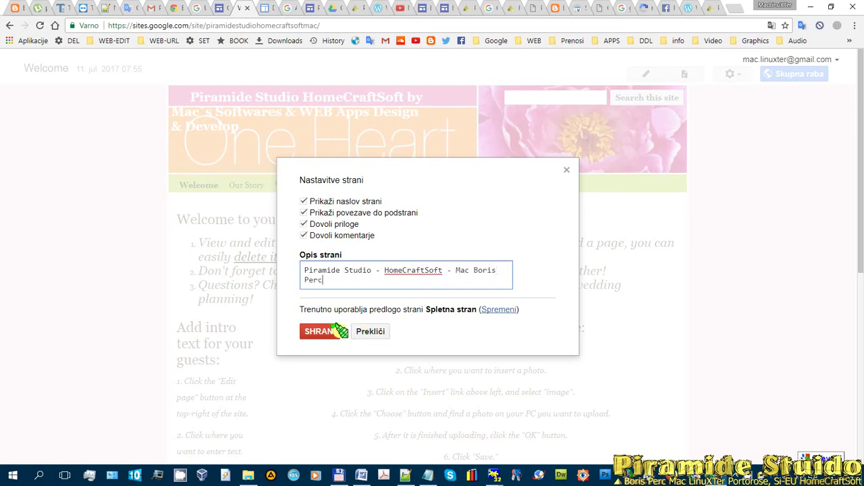
left_click(331, 331)
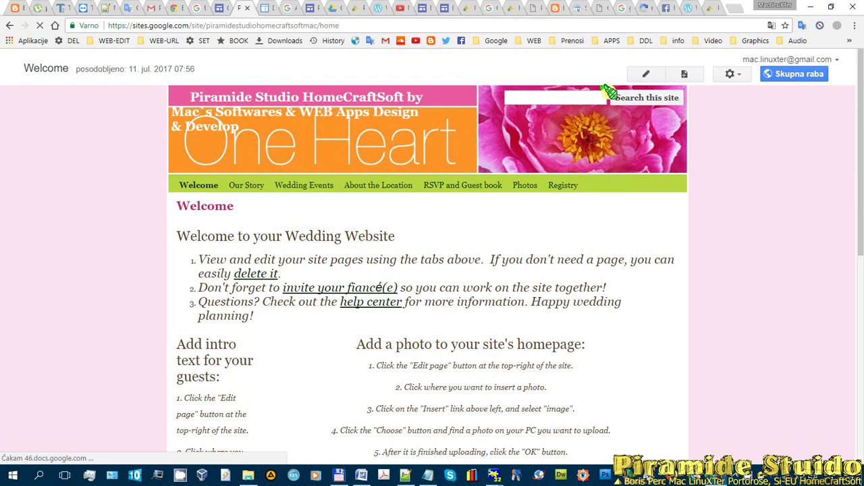
- Choose Upravljaj spletno mesto from the gear menu to reach the site's General settings
left_click(733, 74)
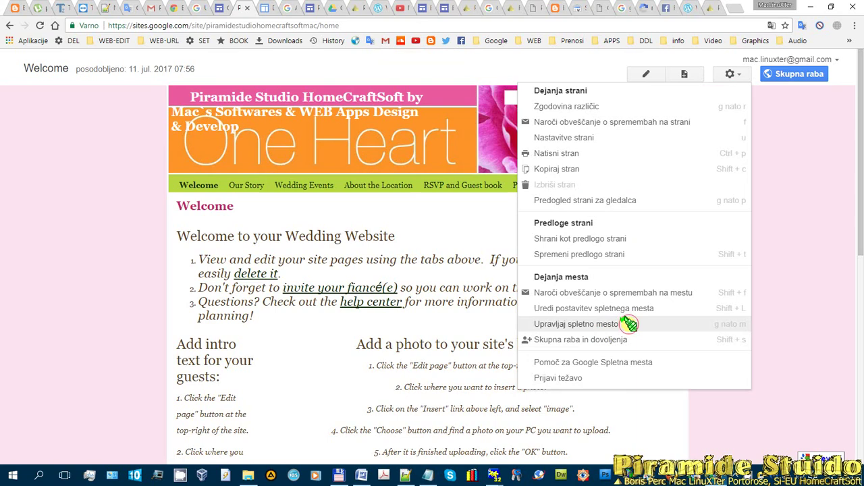
left_click(628, 324)
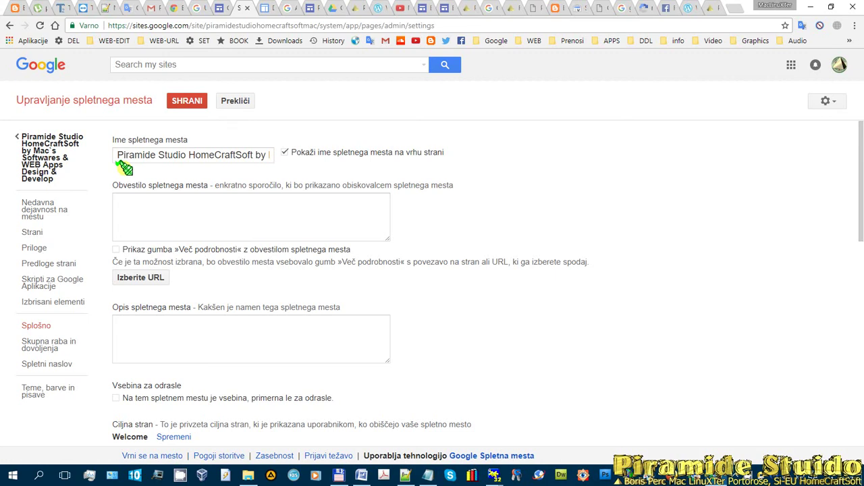
- Scroll the General settings down to Google Search Console and launch its link in a new tab
scroll(178, 214, "down", 2)
scroll(145, 200, "up", 2)
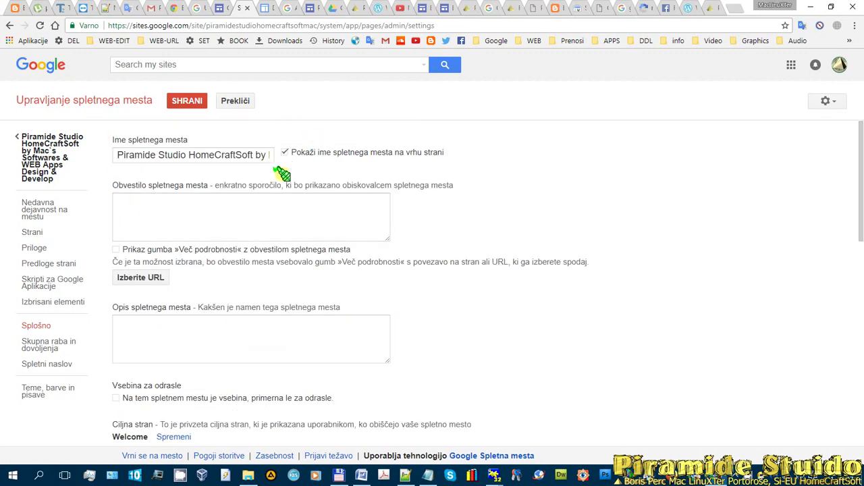
scroll(270, 162, "down", 1)
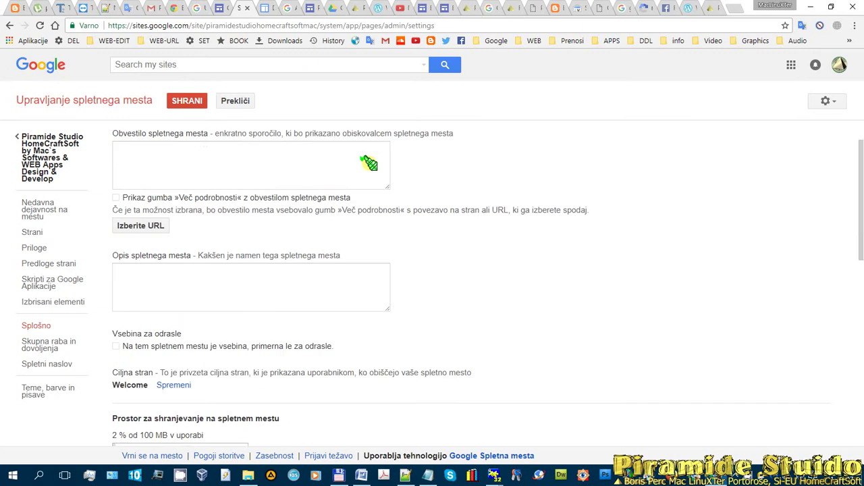
scroll(321, 165, "up", 1)
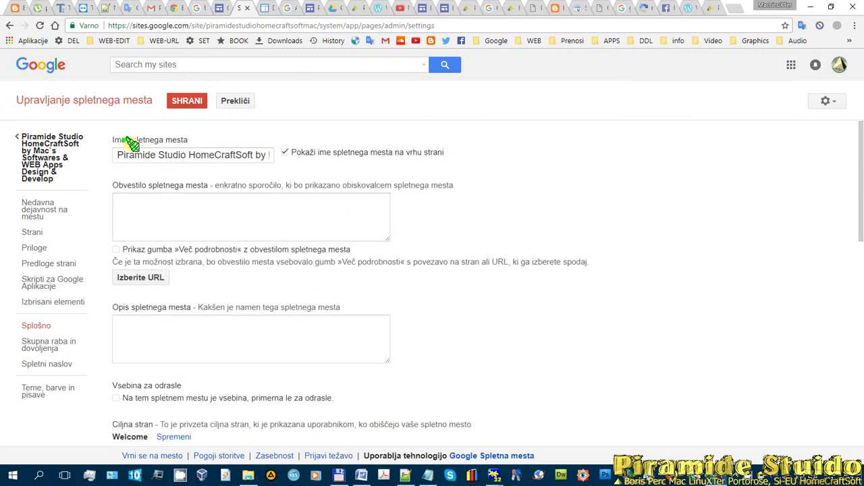
left_click(160, 218)
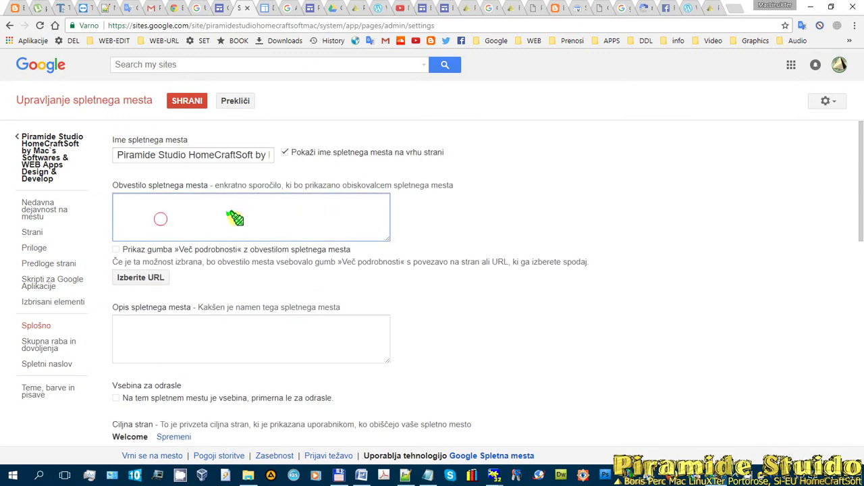
scroll(270, 277, "down", 3)
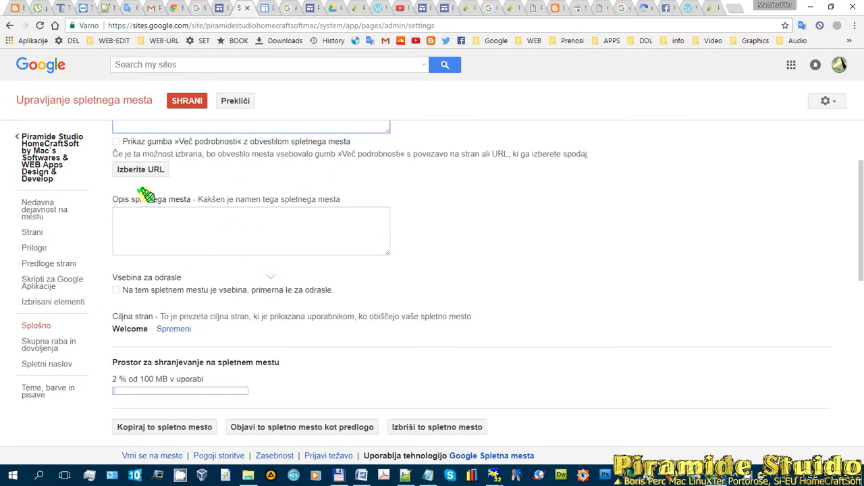
scroll(222, 251, "down", 3)
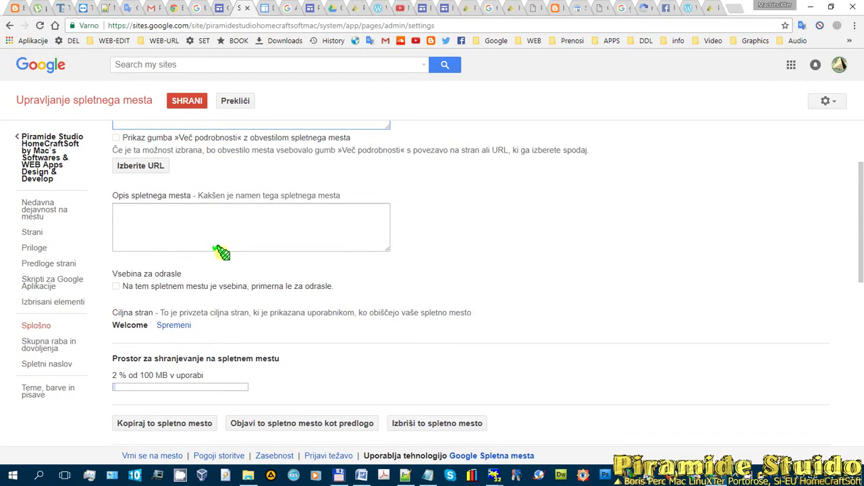
scroll(179, 250, "down", 3)
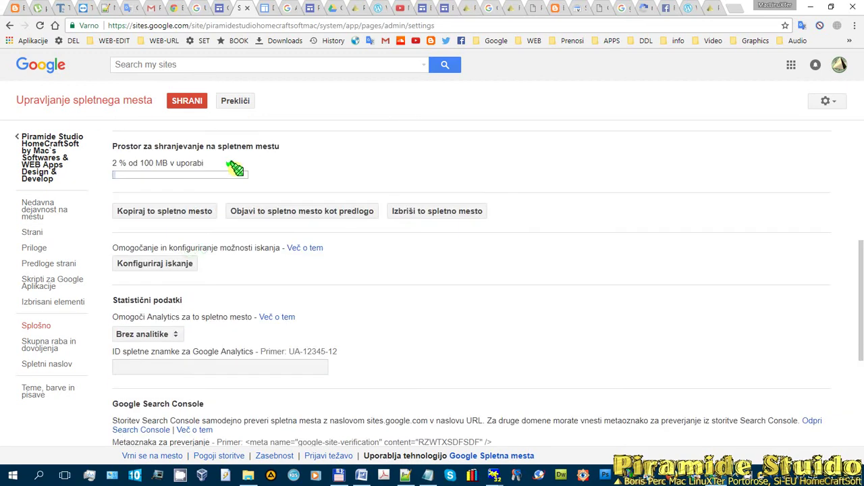
scroll(251, 237, "down", 4)
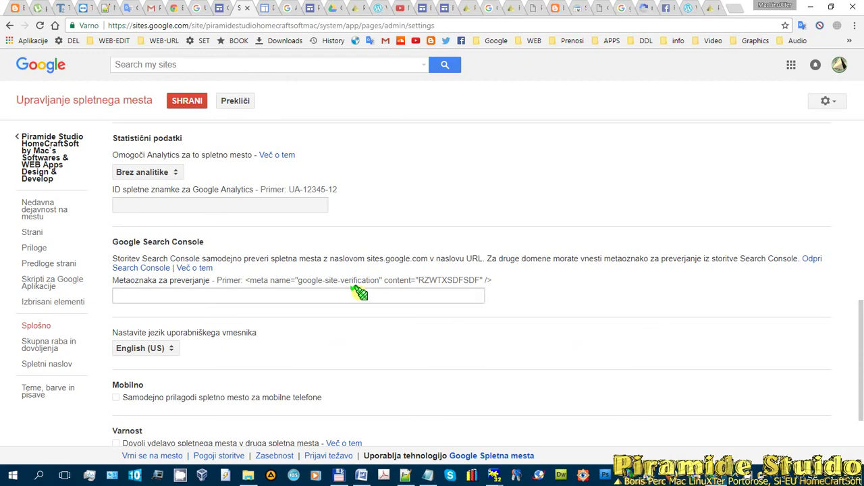
left_click(140, 268)
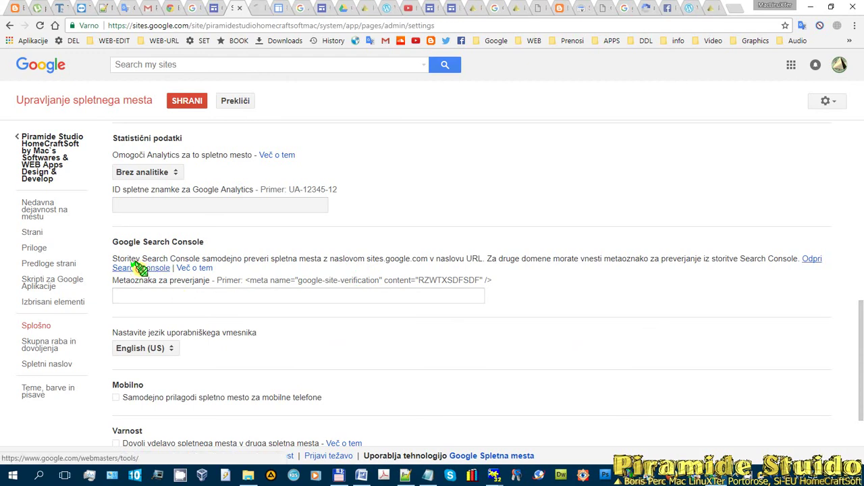
- Copy the site URL from the Sites address bar and add it as a Search Console property
left_click(256, 8)
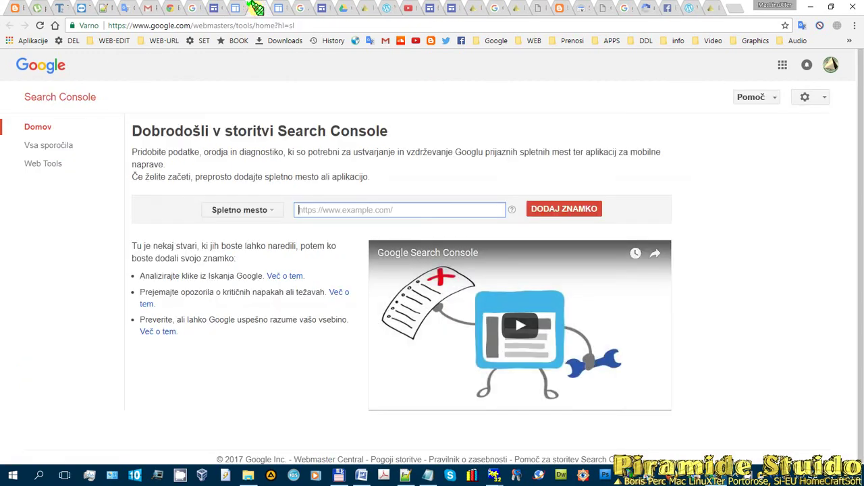
left_click(570, 206)
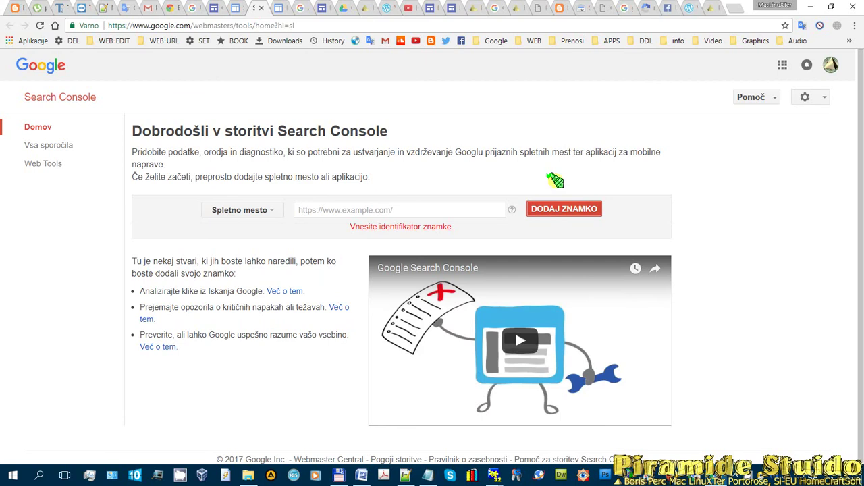
left_click(234, 13)
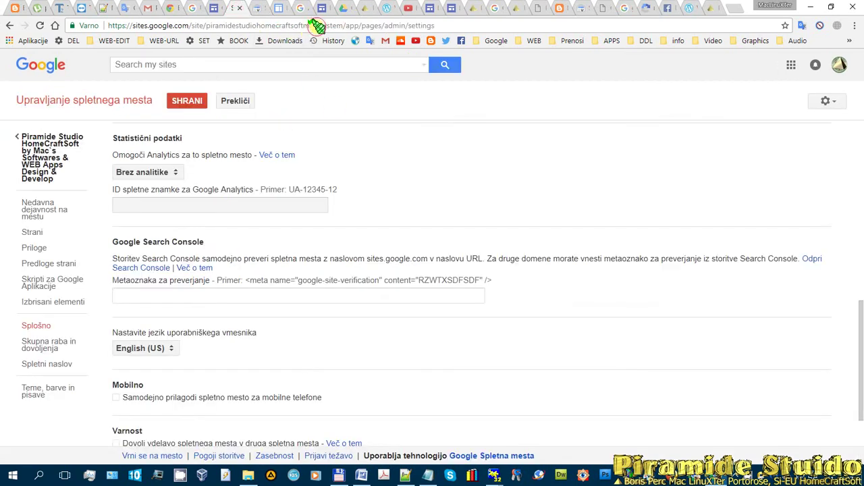
mouse_move(317, 26)
left_mouse_down()
mouse_move(67, 27)
mouse_move(218, 20)
left_mouse_up()
key("ctrl+c")
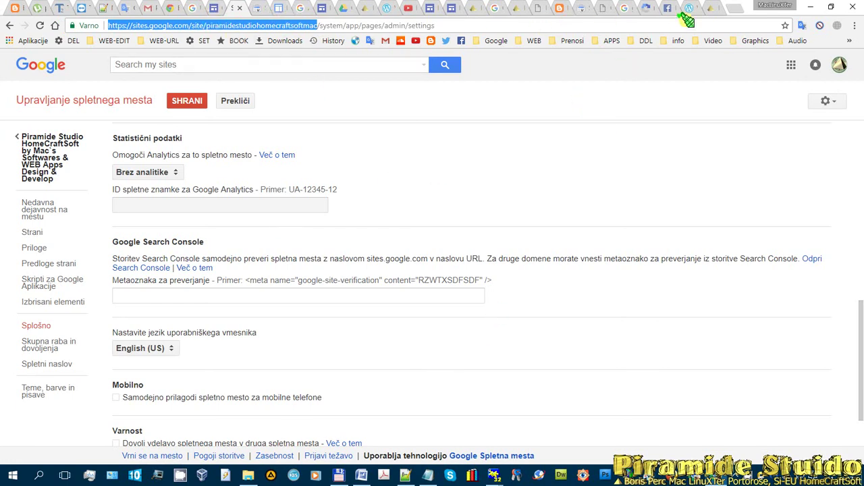
left_click(582, 8)
left_click(373, 210)
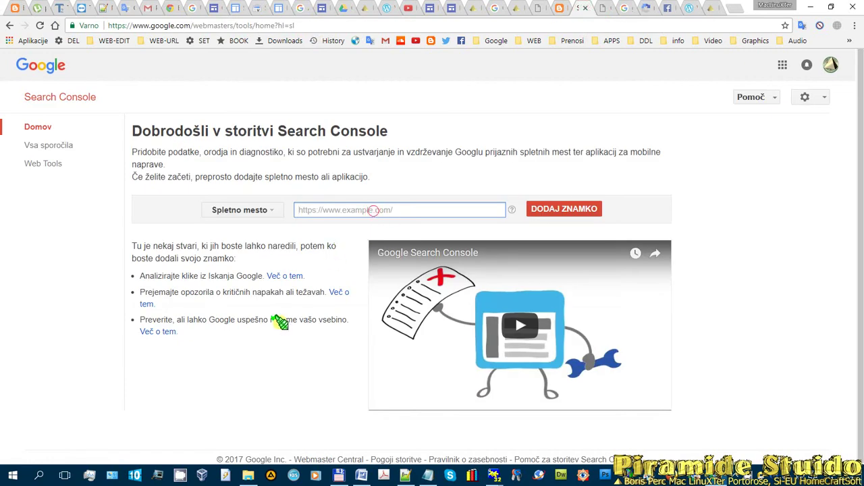
key("ctrl+v")
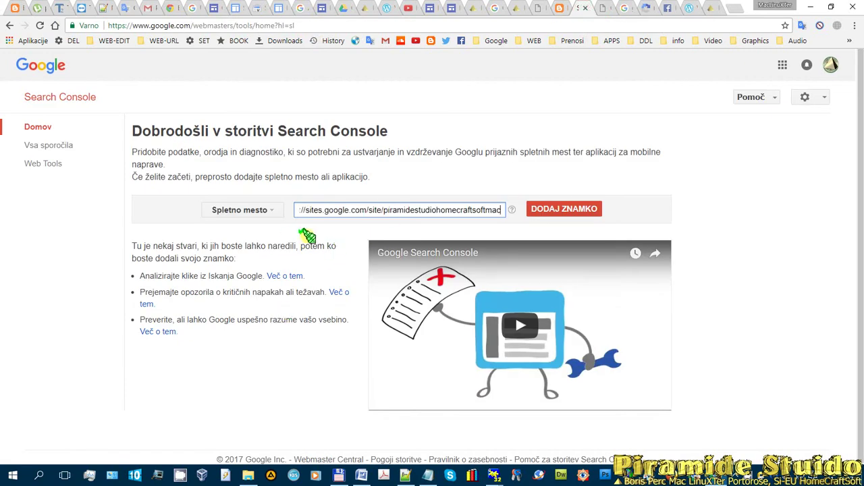
left_click(546, 209)
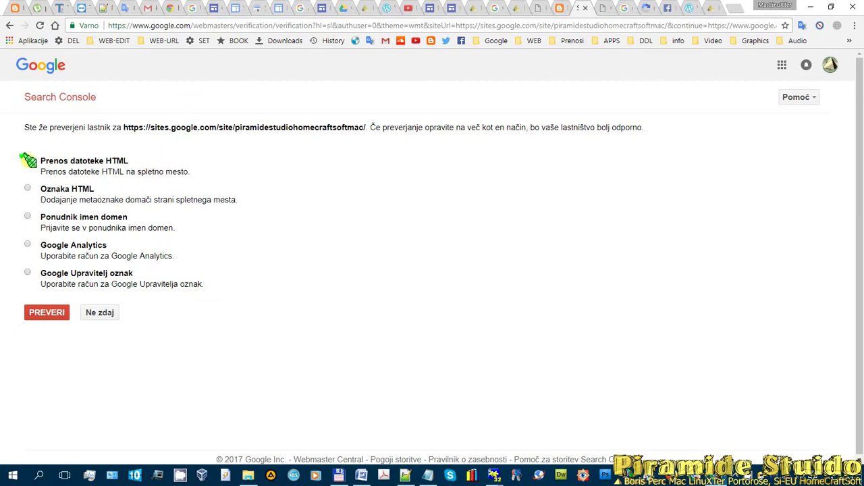
- Pick the Oznaka HTML verification method and copy its google-site-verification meta tag
left_click(27, 159)
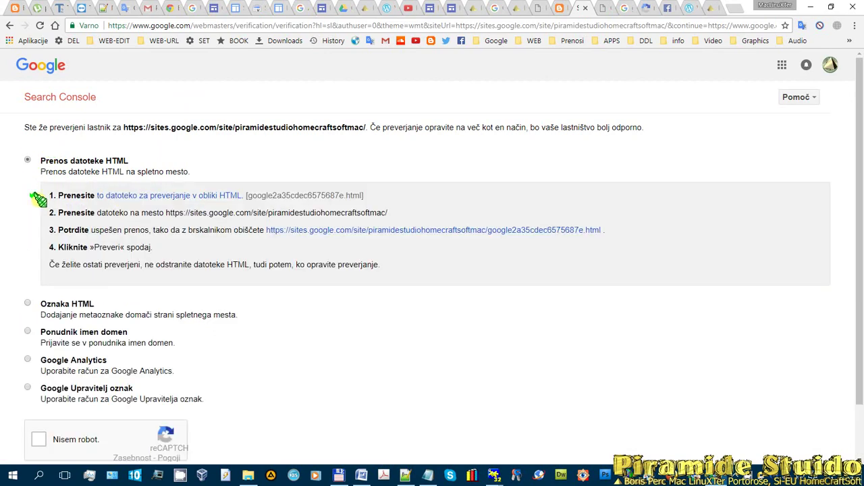
left_click(27, 303)
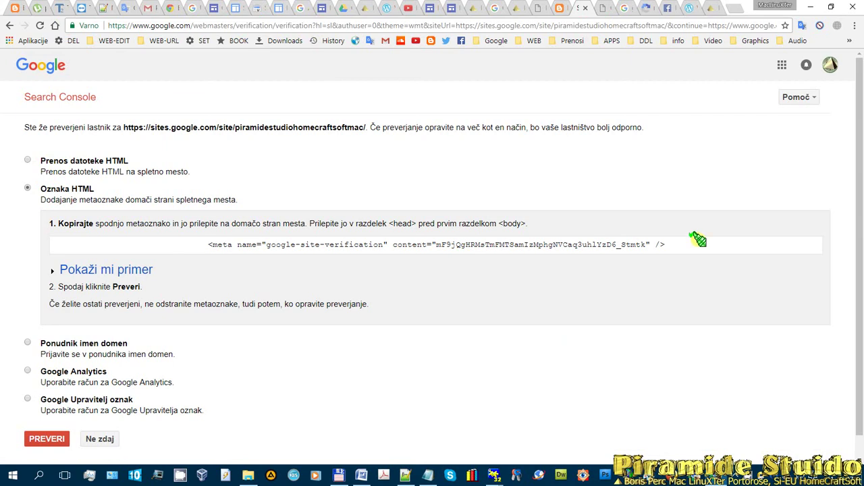
left_click_drag(694, 243, 184, 246)
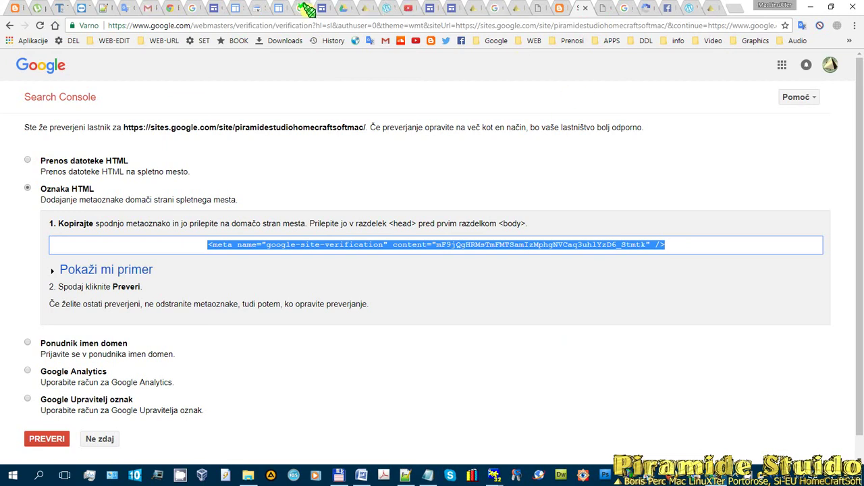
left_click(281, 10)
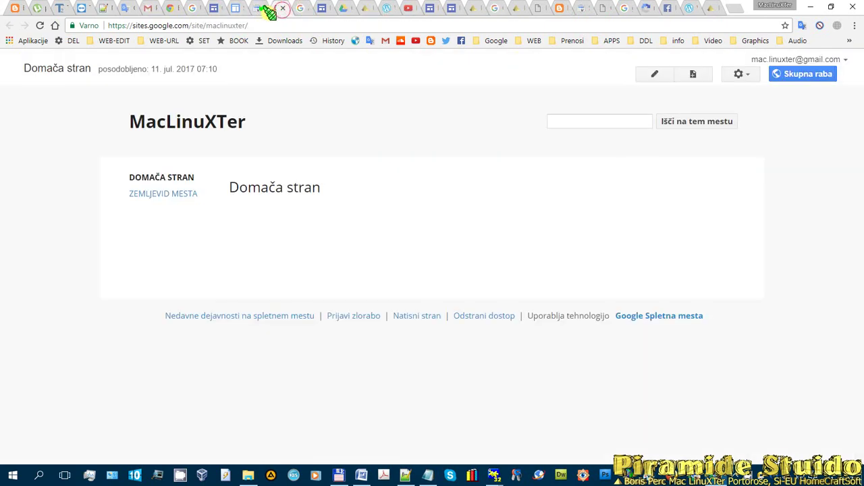
- Paste the meta tag into the Sites 'Metaoznaka za preverjanje' field, leaving it unsaved
left_click(260, 10)
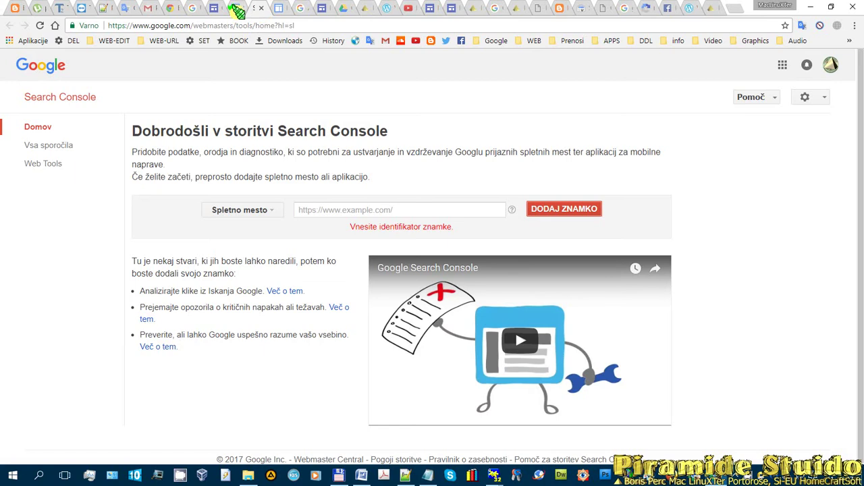
left_click(237, 10)
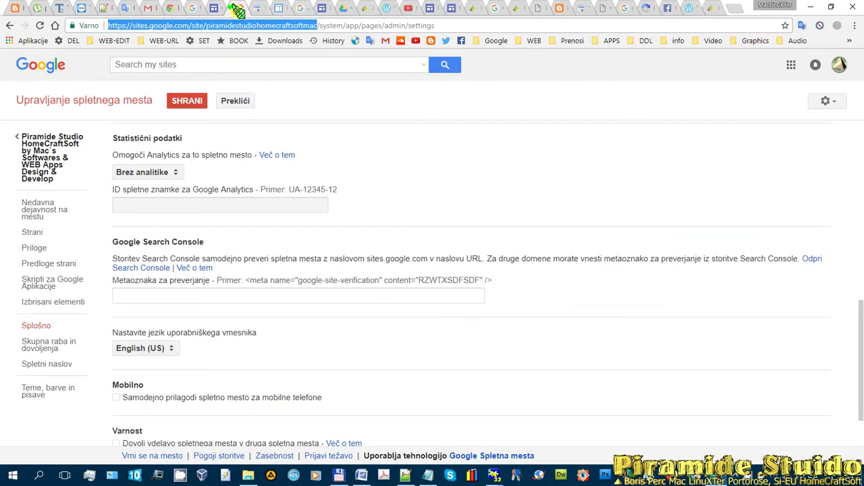
left_click(232, 295)
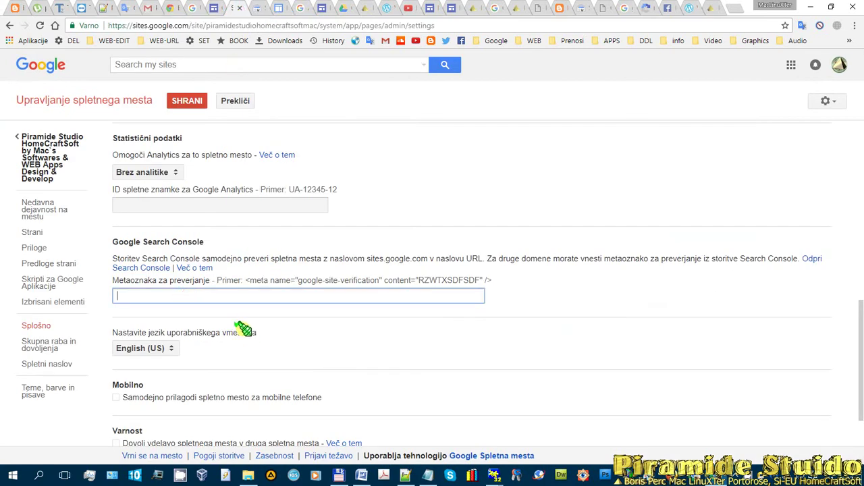
type("<meta name=\"google-site-verification\" content=\"mF9jQgHRMsTmFMTSamlzMphgNVCaq3uhlYzD6_Stmtk\" />")
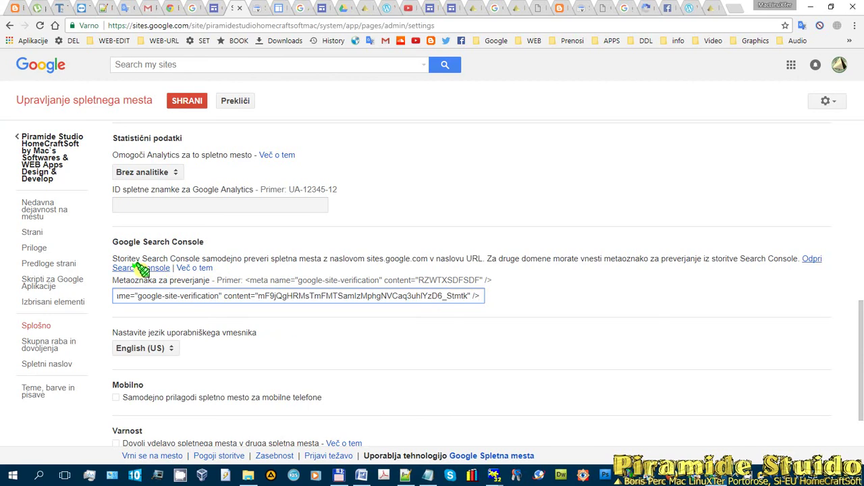
left_click(252, 9)
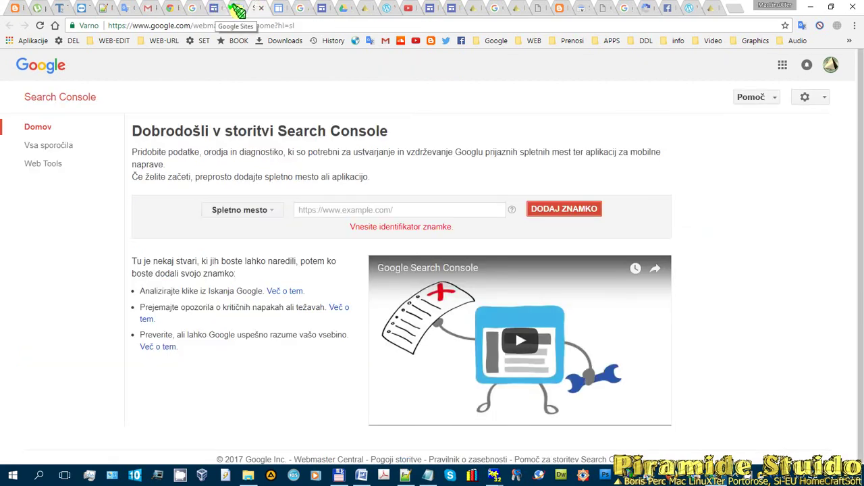
left_click(238, 9)
left_click(258, 8)
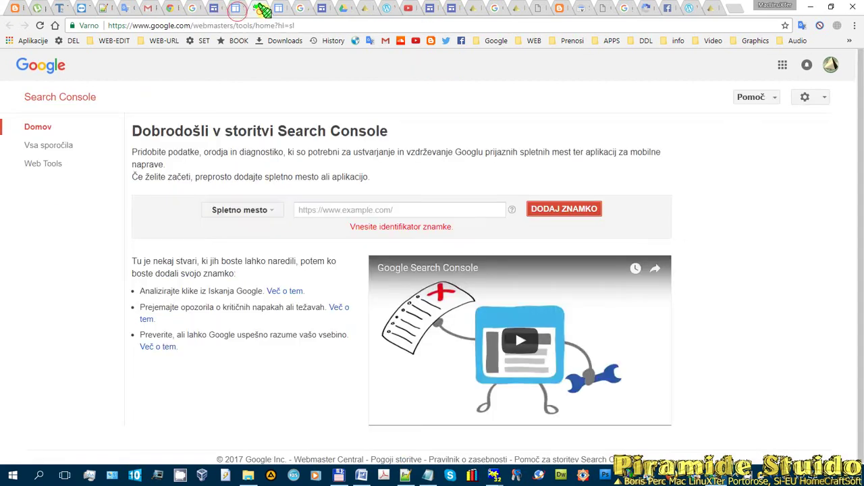
left_click(230, 9)
left_click(241, 10)
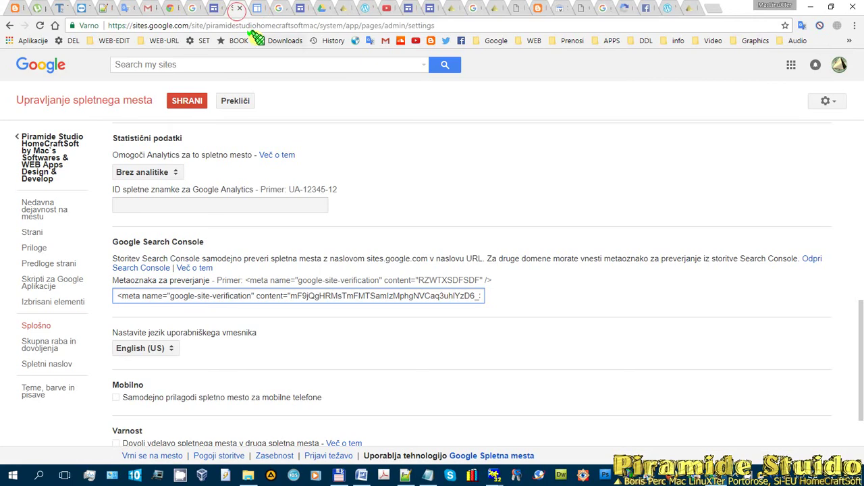
scroll(291, 147, "down", 1)
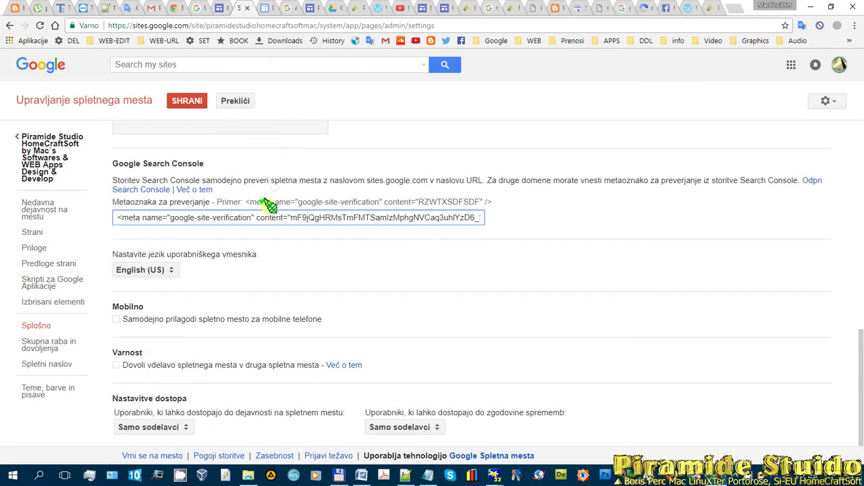
- Pick Slovenščina as the viewer language, then tick the Mobilno and Varnost checkboxes
left_click(171, 271)
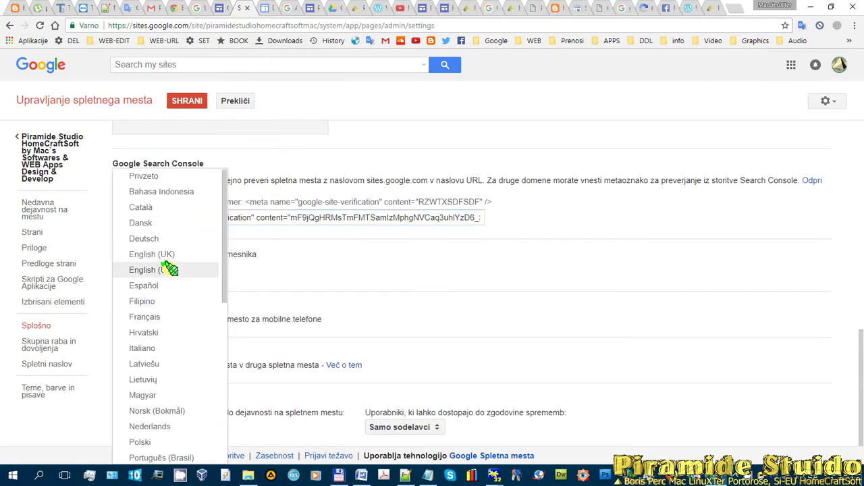
scroll(169, 269, "down", 1)
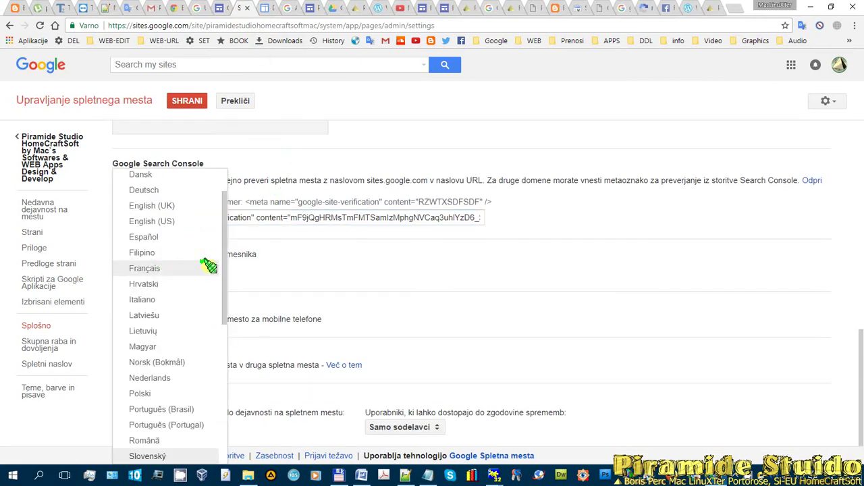
left_click_drag(223, 270, 226, 358)
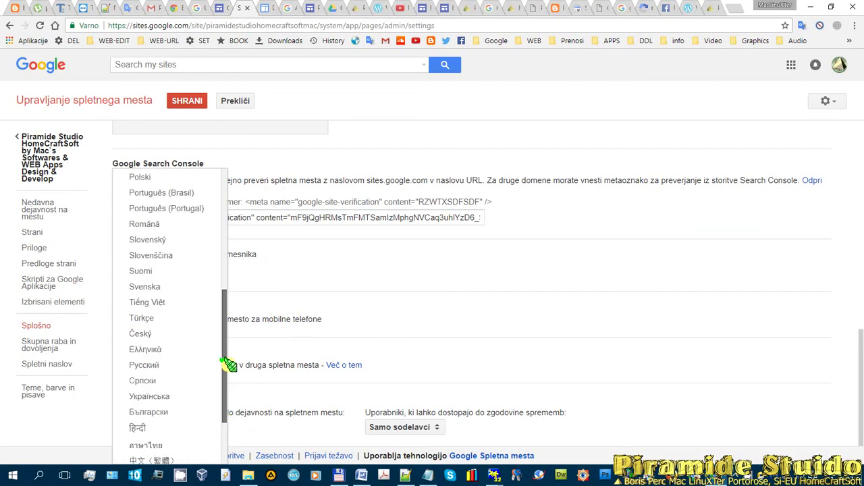
left_click(186, 255)
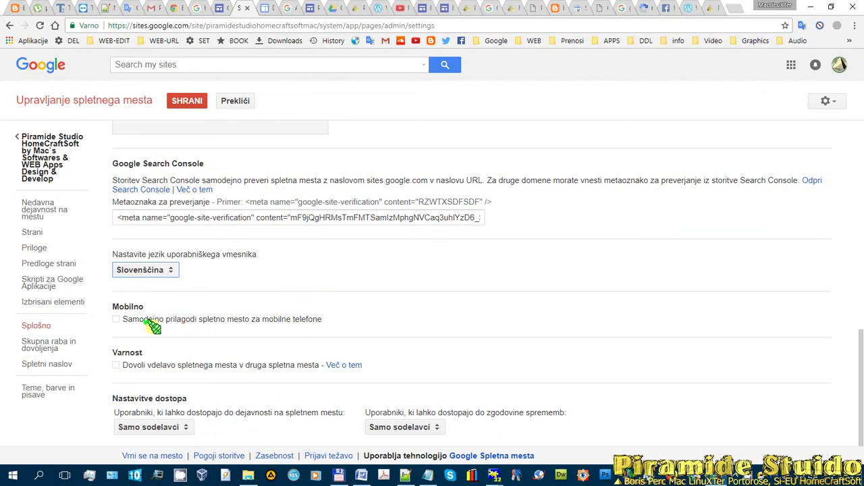
left_click(116, 320)
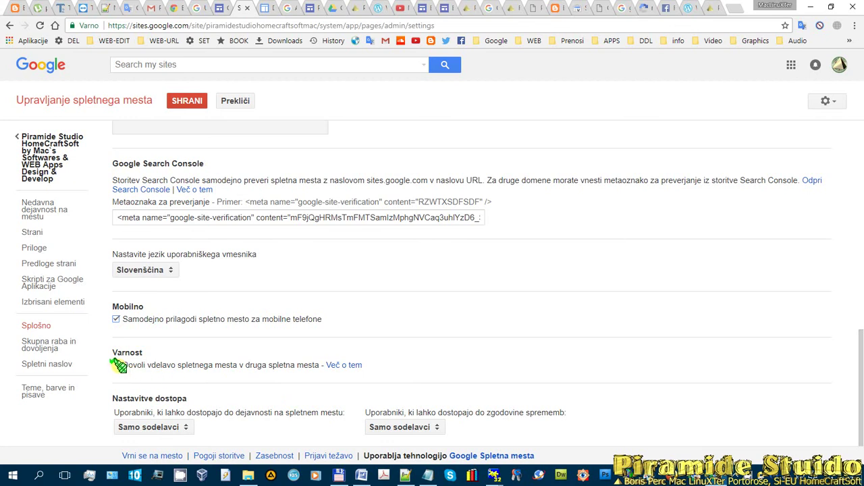
left_click(117, 365)
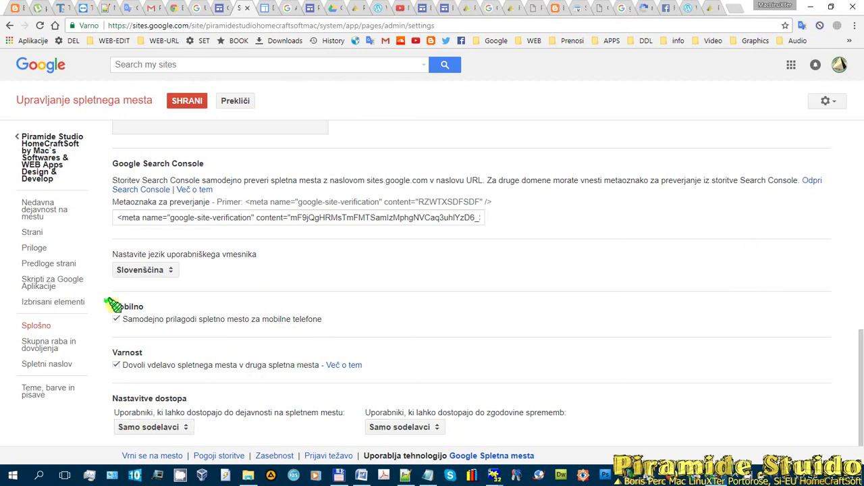
- Save the Google Sites settings holding the Search Console verification meta tag
left_click(184, 100)
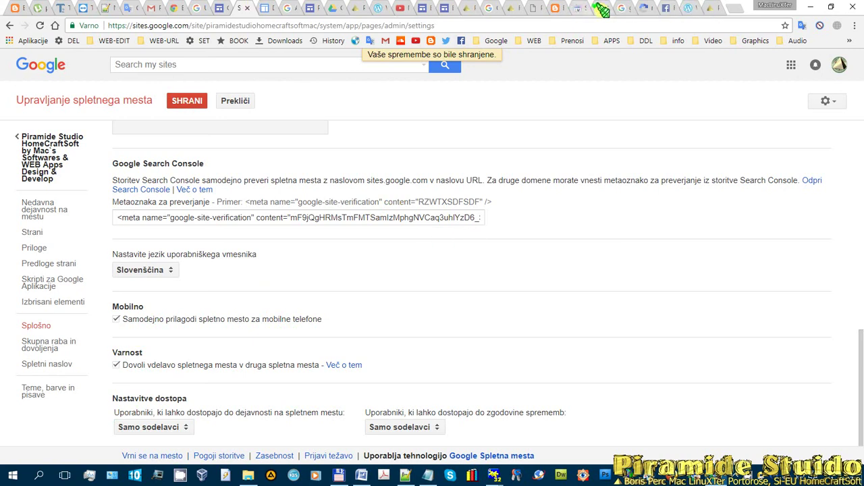
left_click(574, 9)
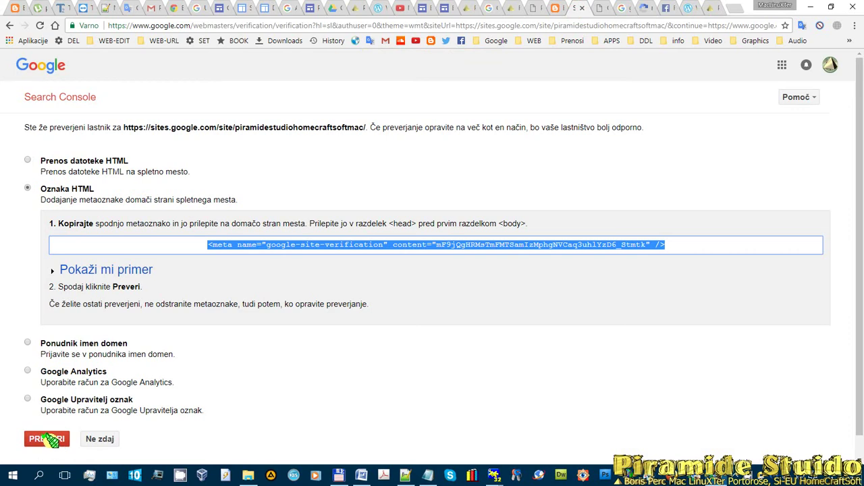
left_click(268, 7)
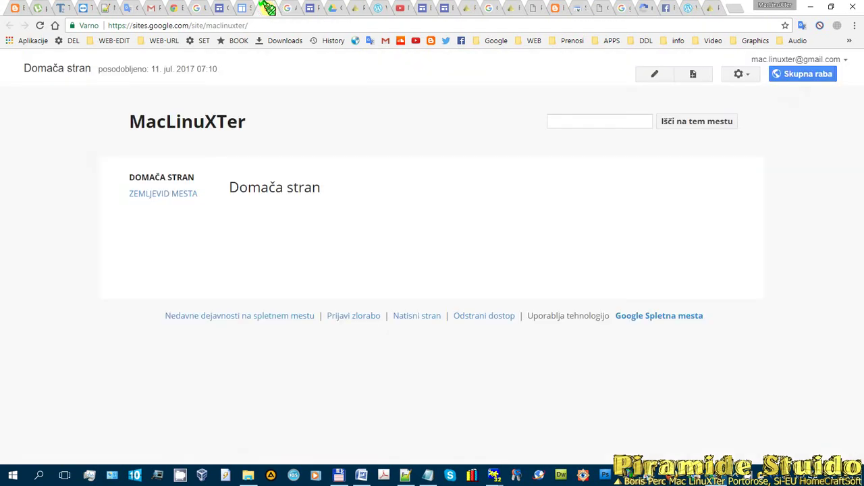
left_click(244, 8)
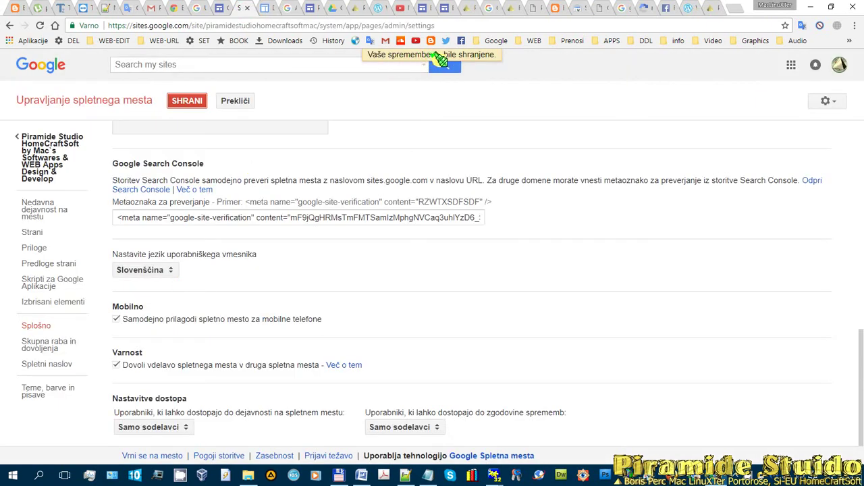
left_click(192, 98)
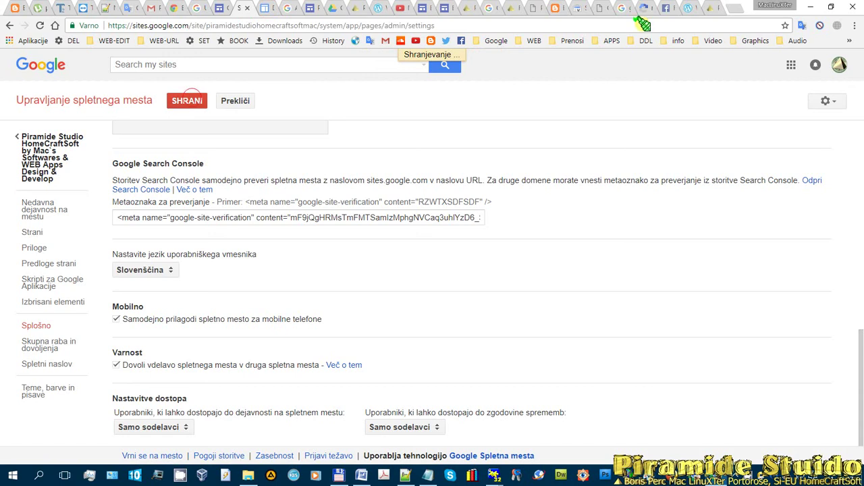
- Run PREVERI in Search Console, copy the verified site address, and continue with Naprej
left_click(577, 9)
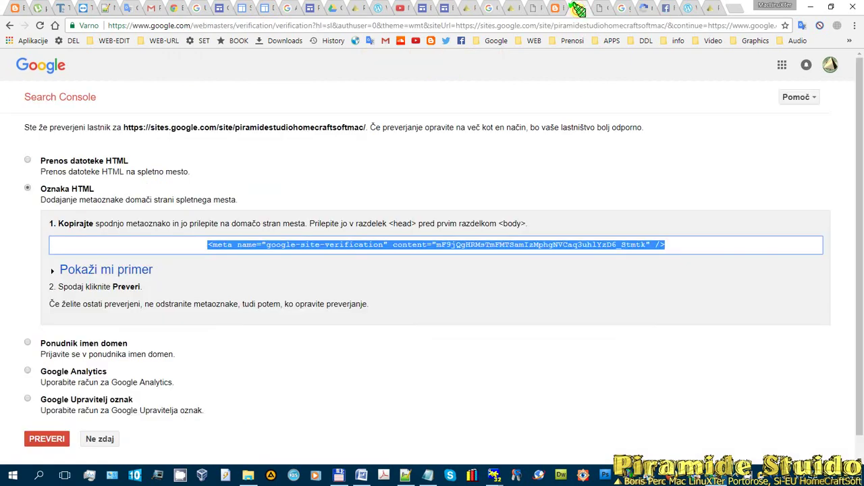
left_click(45, 438)
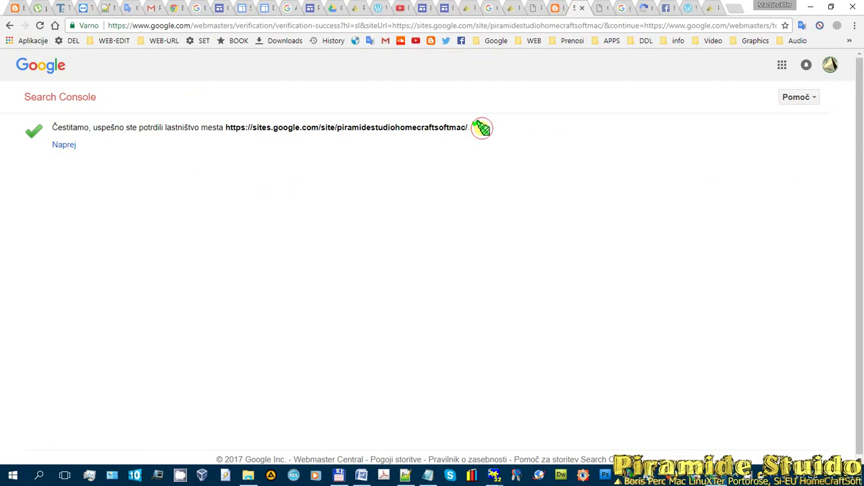
left_click_drag(482, 128, 225, 127)
key("ctrl+c")
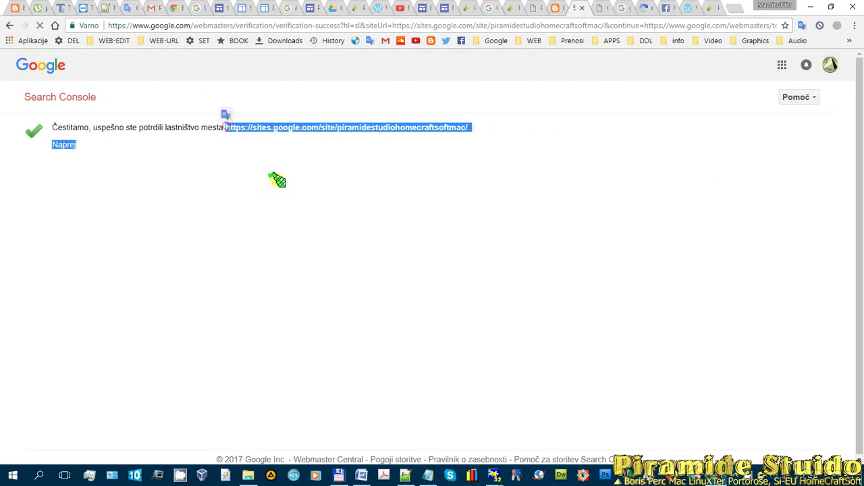
left_click_drag(506, 126, 232, 127)
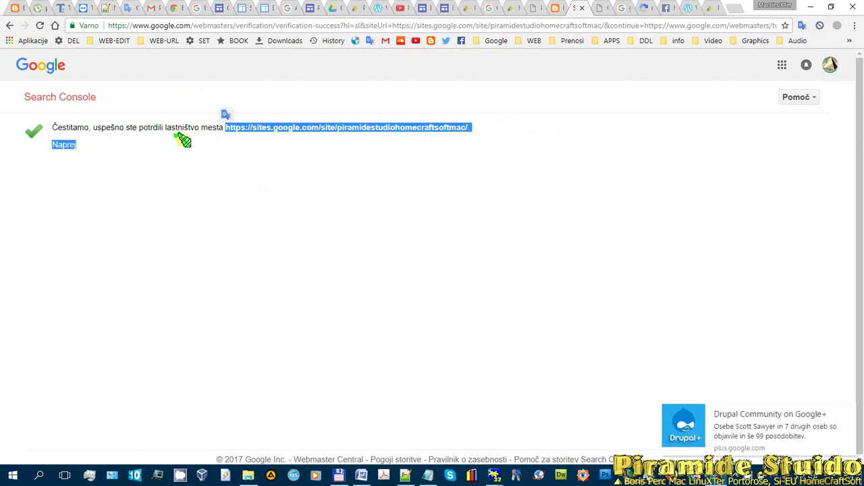
left_click(63, 144)
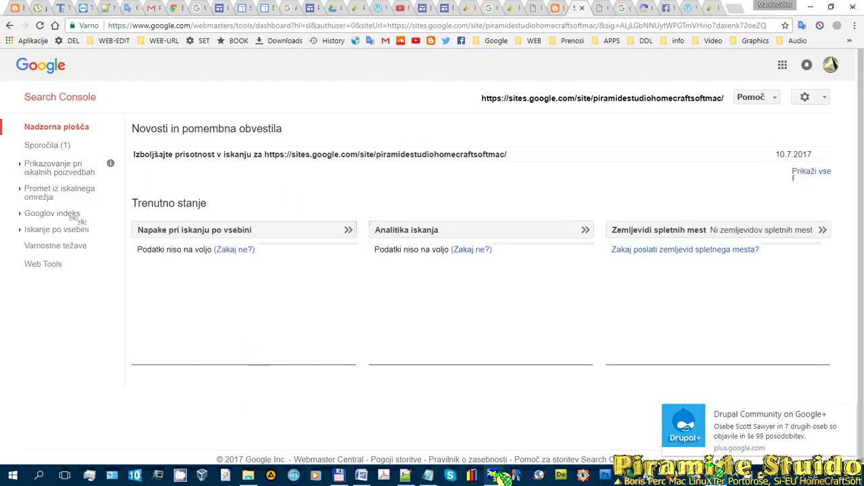
left_click(361, 476)
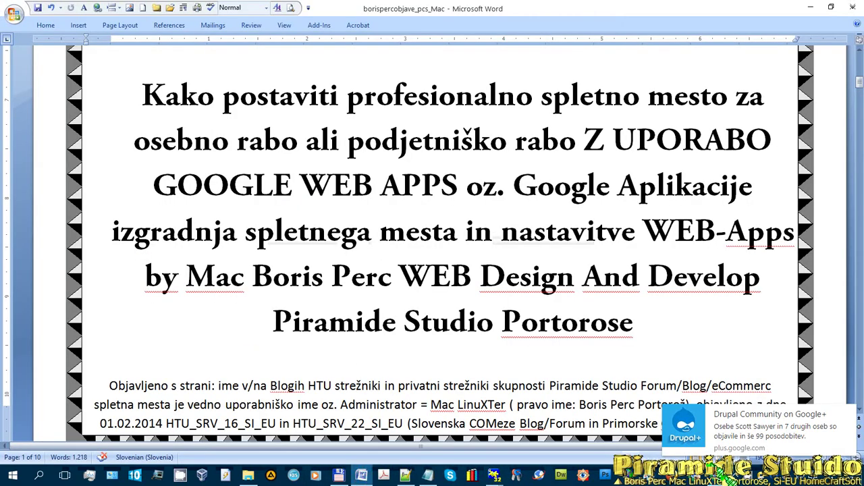
left_click(428, 475)
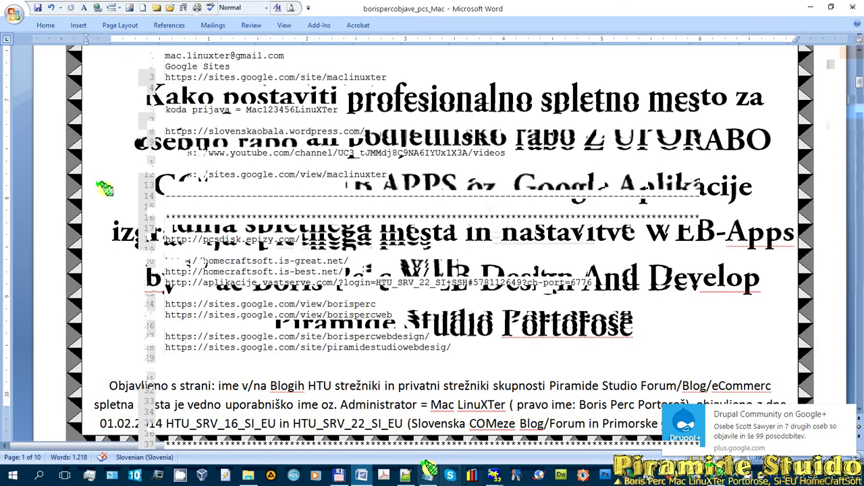
left_click(416, 361)
key("ctrl+v")
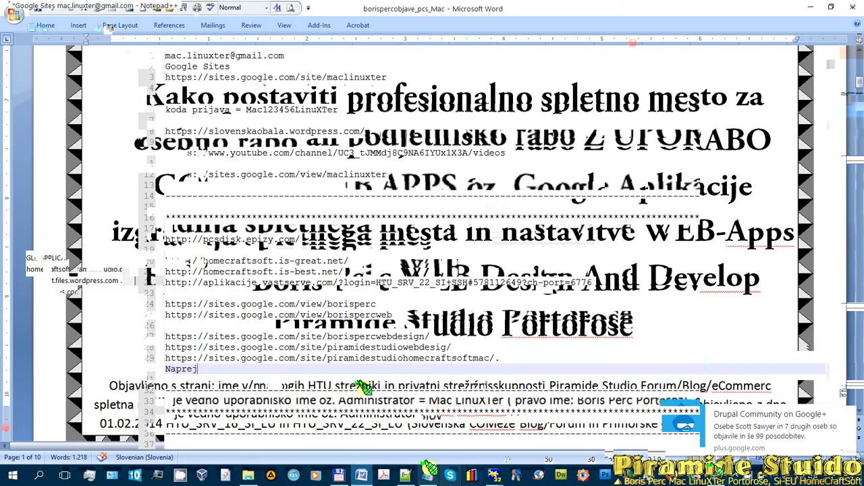
left_click_drag(221, 369, 485, 351)
left_click(493, 361)
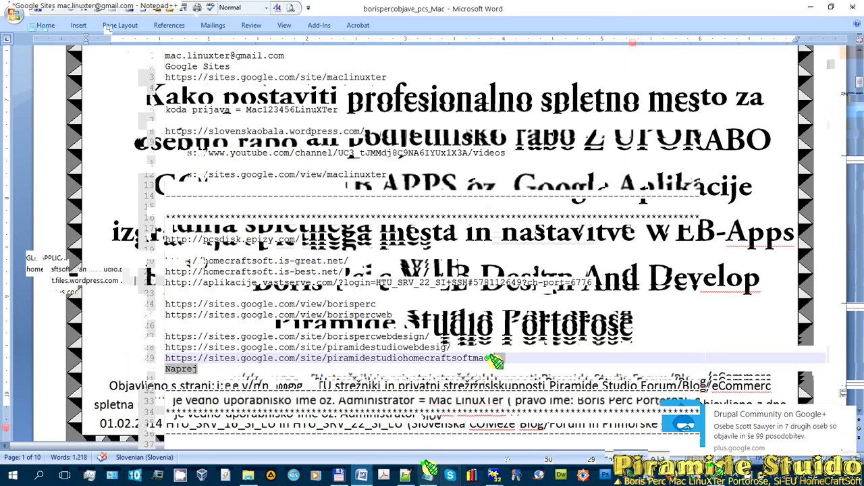
key("shift+Down")
key("Delete")
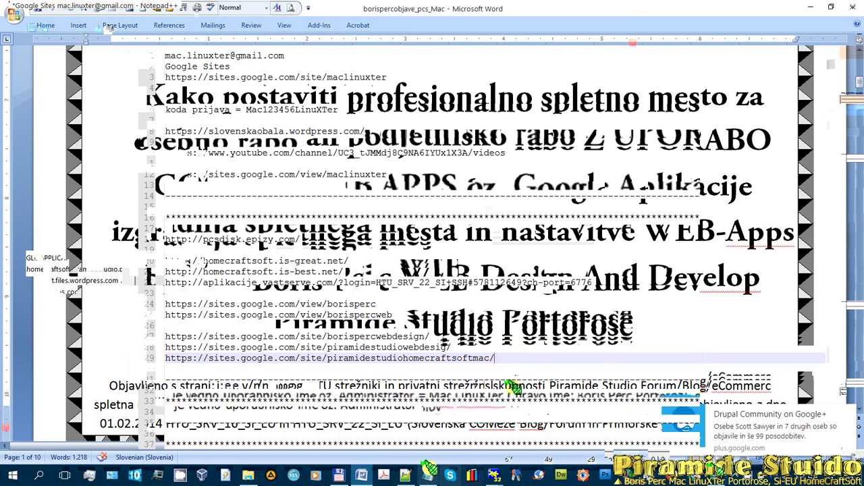
scroll(567, 329, "down", 1)
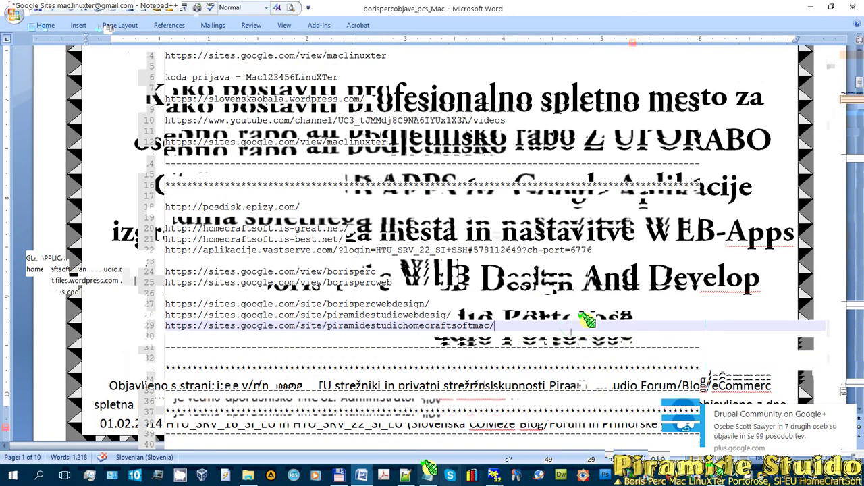
scroll(567, 329, "down", 1)
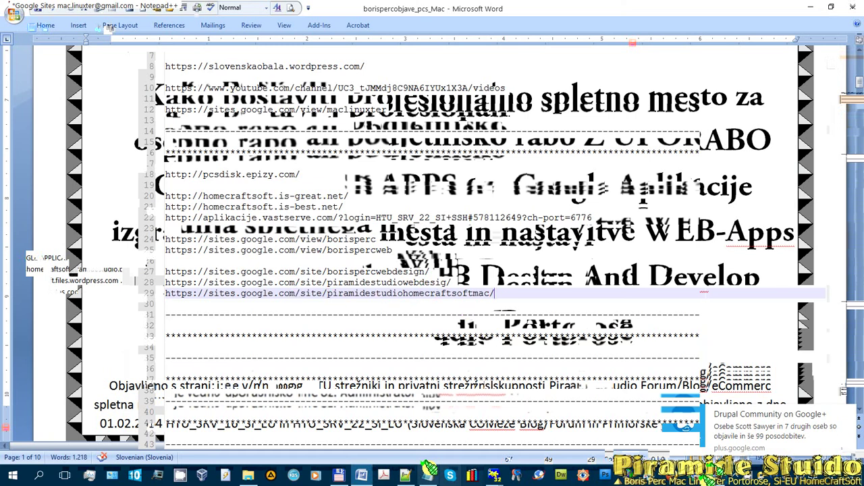
key("alt+Tab")
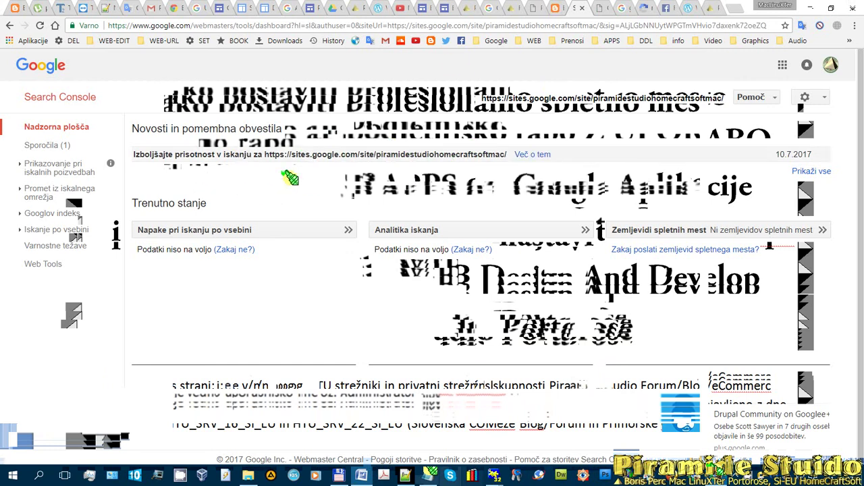
- Start the Analytics sign-up and paste the site address into account name, website name and URL
left_click(601, 9)
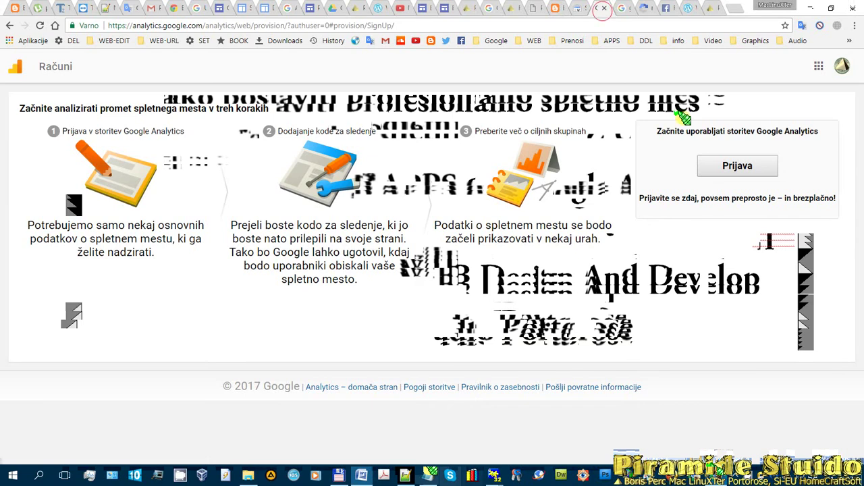
left_click(740, 166)
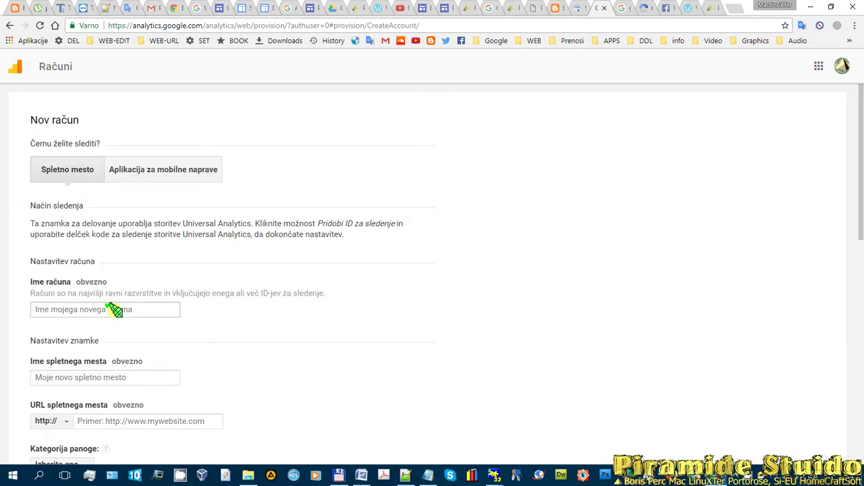
left_click(116, 310)
key("ctrl+v")
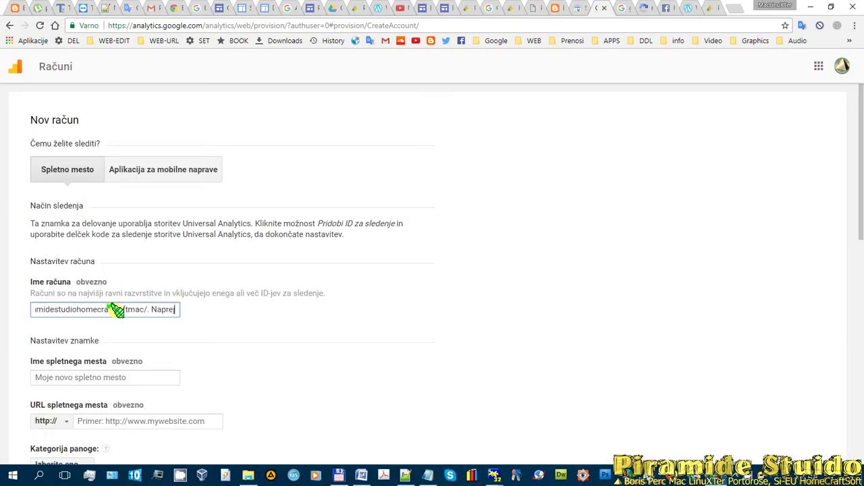
scroll(155, 303, "down", 2)
left_click(99, 216)
key("ctrl+v")
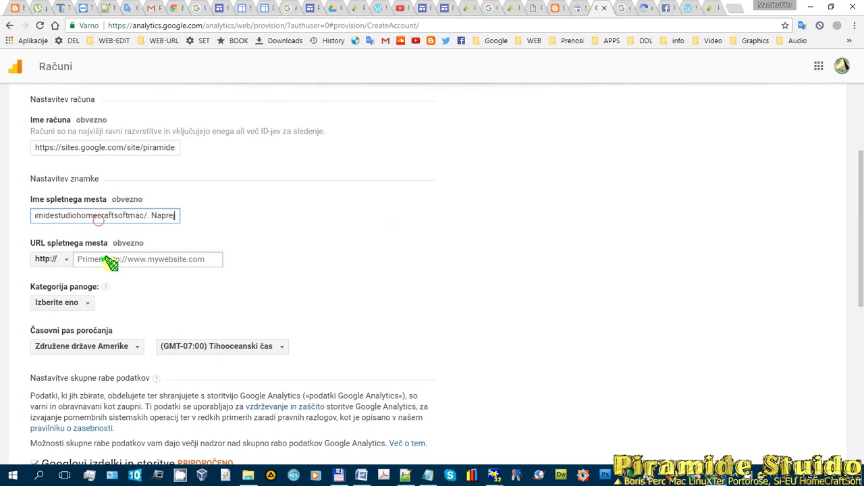
left_click(112, 260)
key("ctrl+v")
left_click_drag(88, 260, 11, 261)
left_click(144, 263)
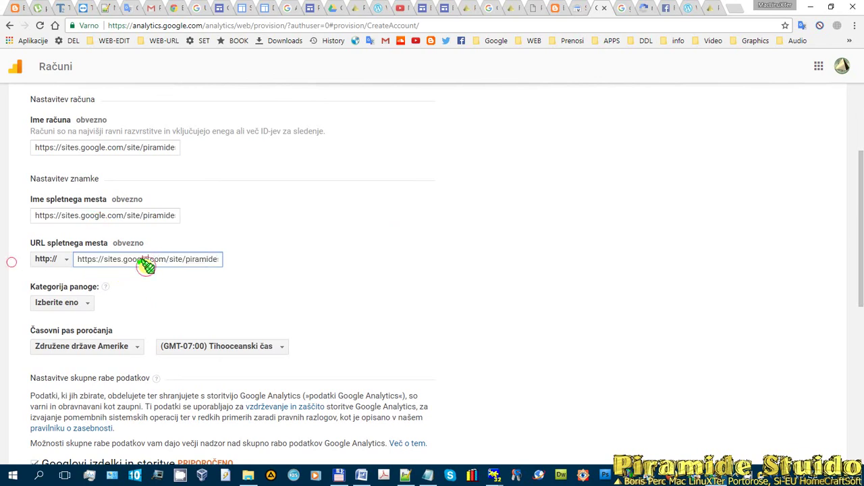
left_click(62, 259)
left_click(57, 294)
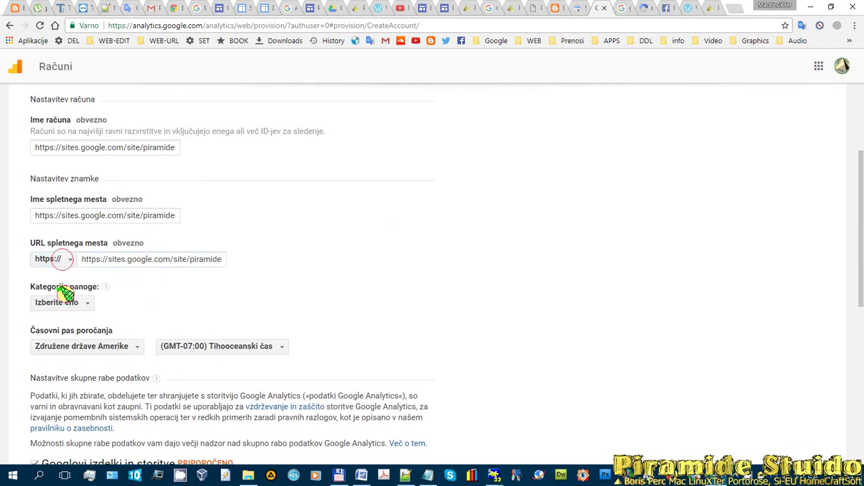
left_click(112, 263)
left_click_drag(107, 261, 18, 264)
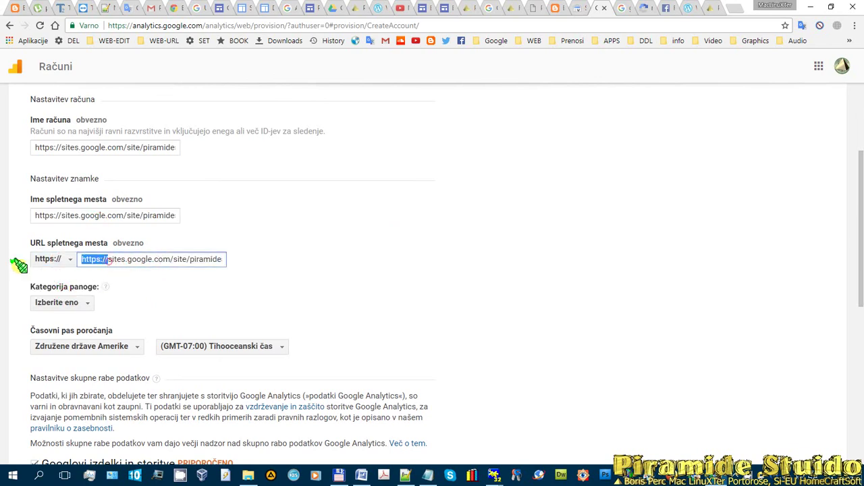
key("Delete")
left_click_drag(206, 260, 277, 258)
left_click(206, 259)
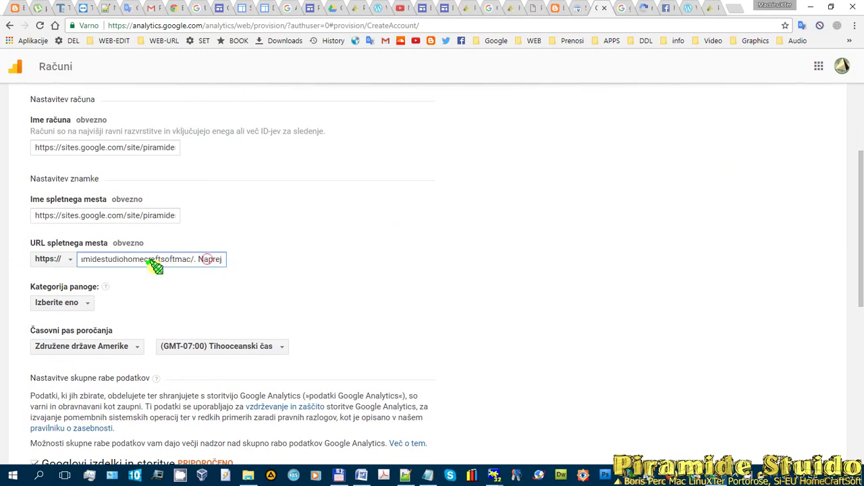
left_click(202, 259)
left_click_drag(192, 260, 31, 264)
key("Delete")
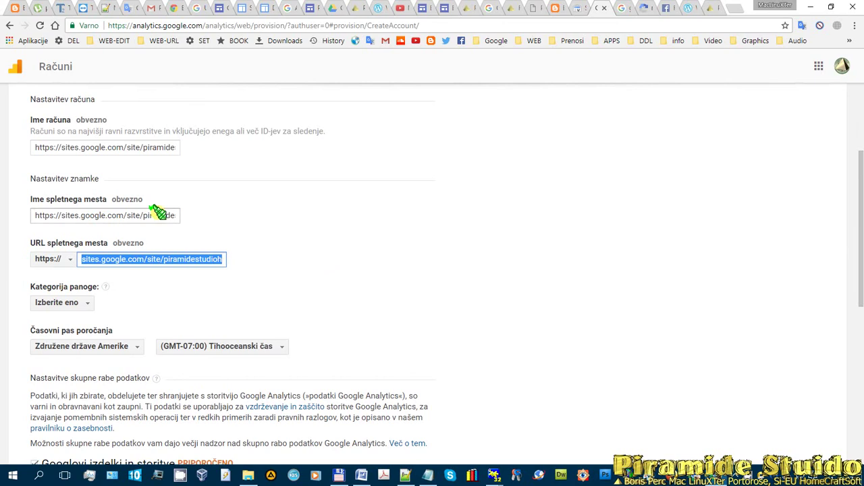
- Remove the stray 'Naprej' from the website name and re-paste the site address as account name
left_click_drag(101, 215, 276, 215)
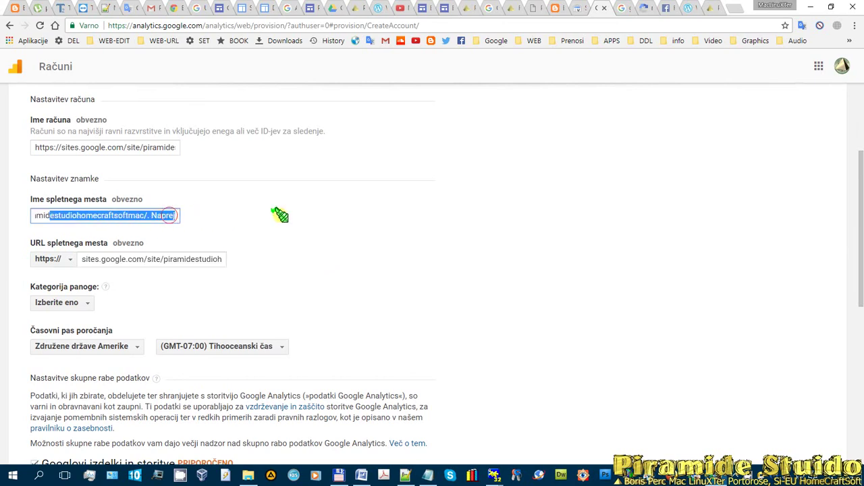
left_click(145, 215)
double_click(145, 215)
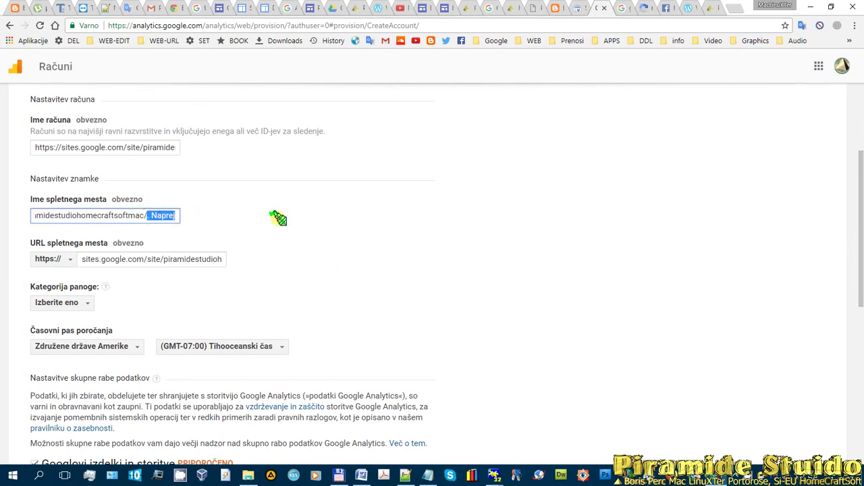
key("BackSpace")
left_click(107, 147)
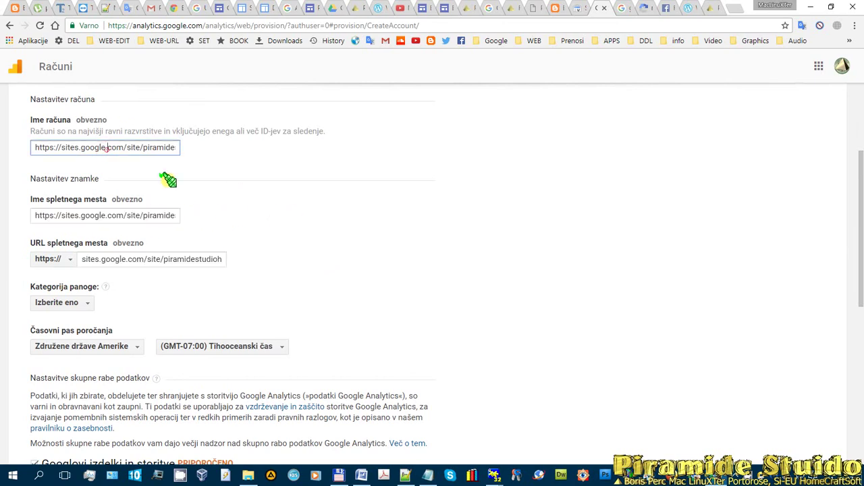
left_click_drag(33, 145, 641, 156)
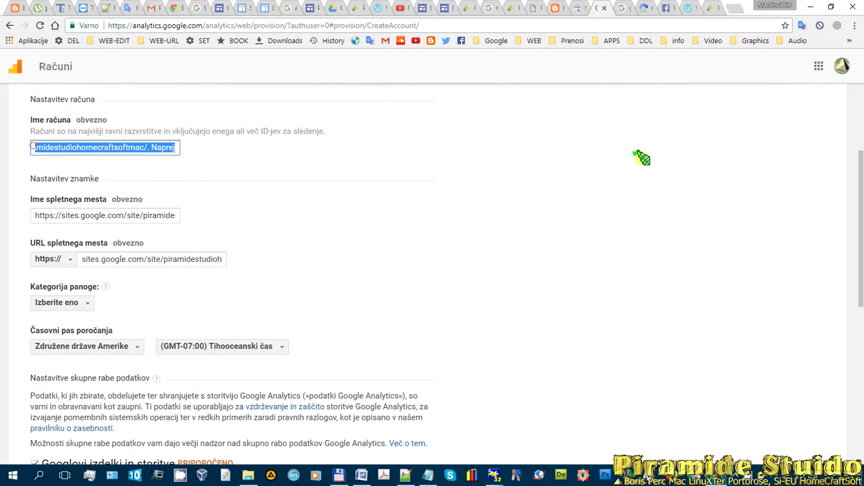
key("ctrl+v")
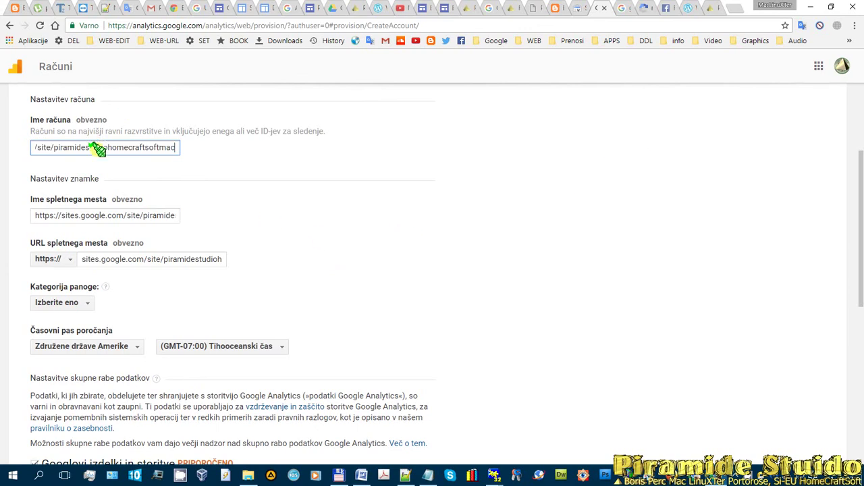
left_click_drag(97, 149, 3, 150)
left_click_drag(174, 147, 253, 150)
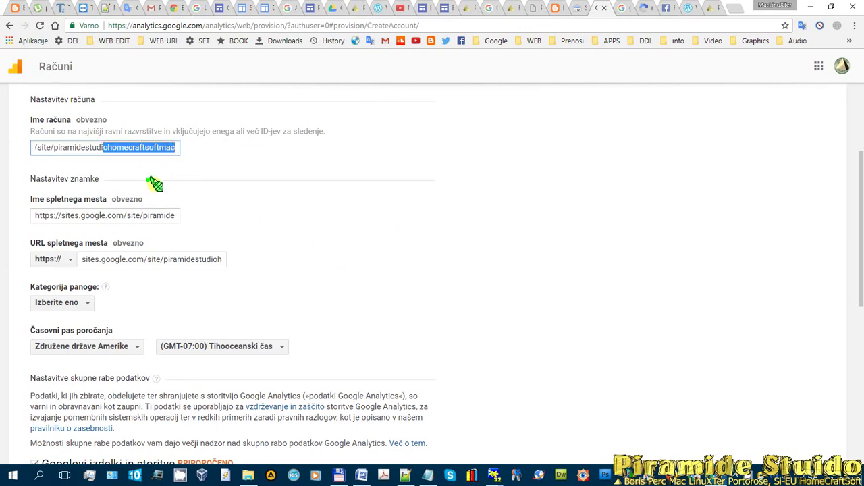
scroll(361, 319, "down", 1)
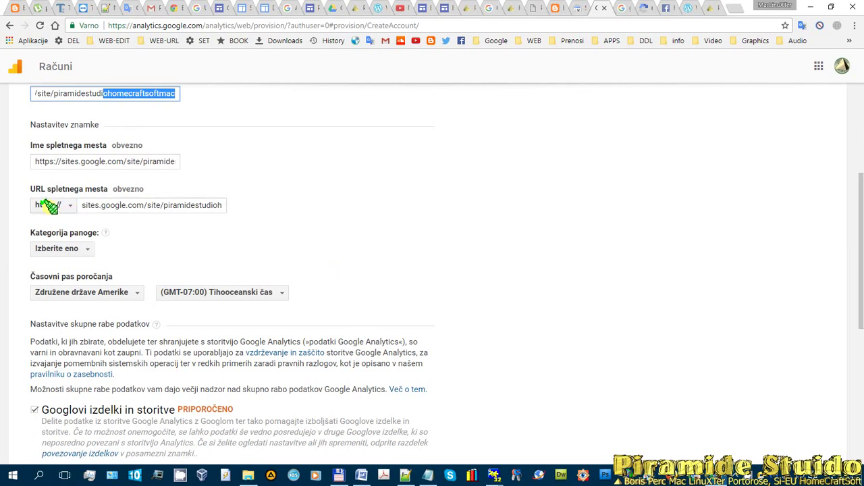
left_click_drag(143, 205, 229, 205)
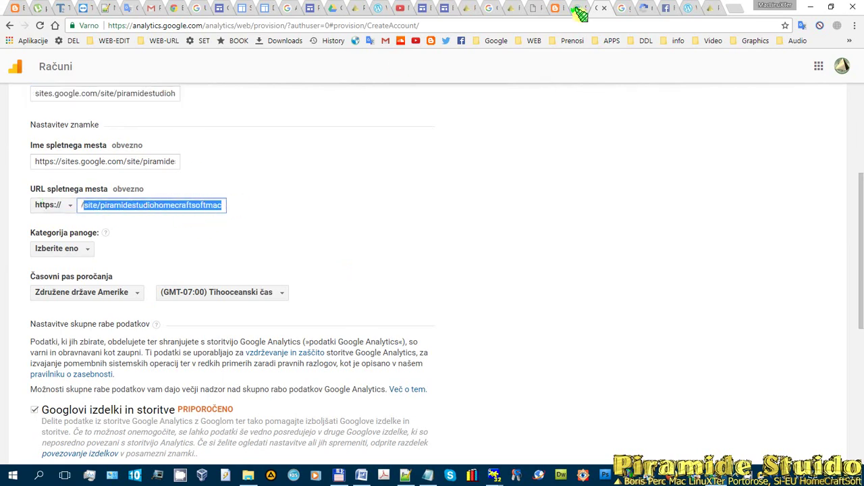
- Check the Google Sites and Search Console tabs, then return to the Analytics account form
left_click(266, 7)
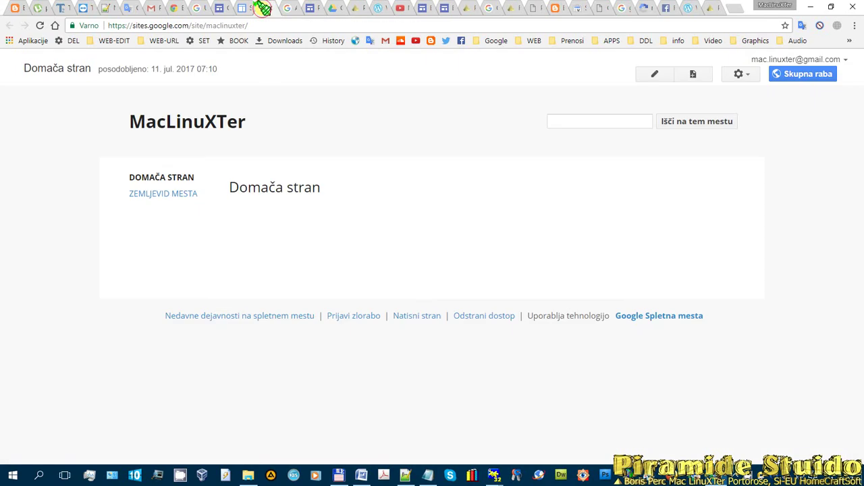
left_click(243, 8)
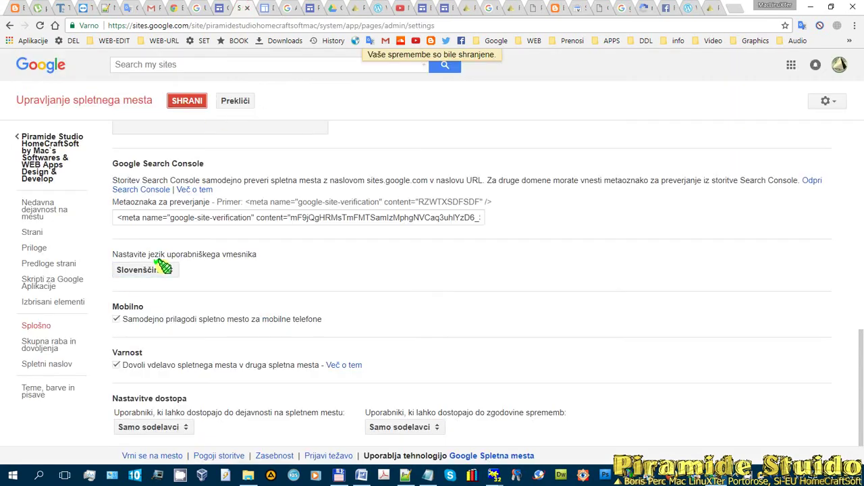
left_click(582, 9)
left_click(594, 8)
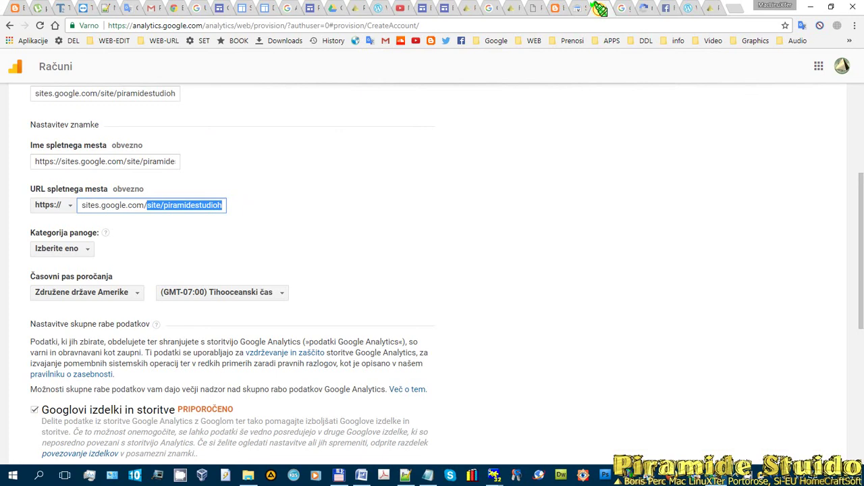
left_click_drag(599, 8, 221, 8)
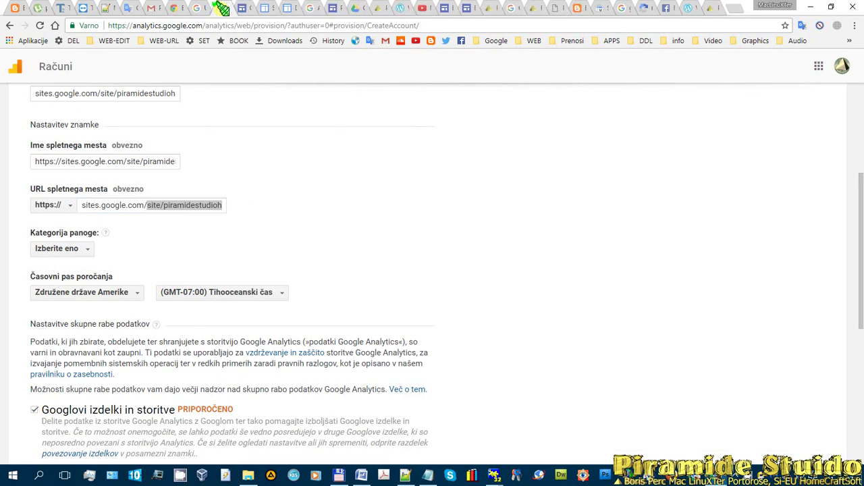
scroll(168, 202, "down", 1)
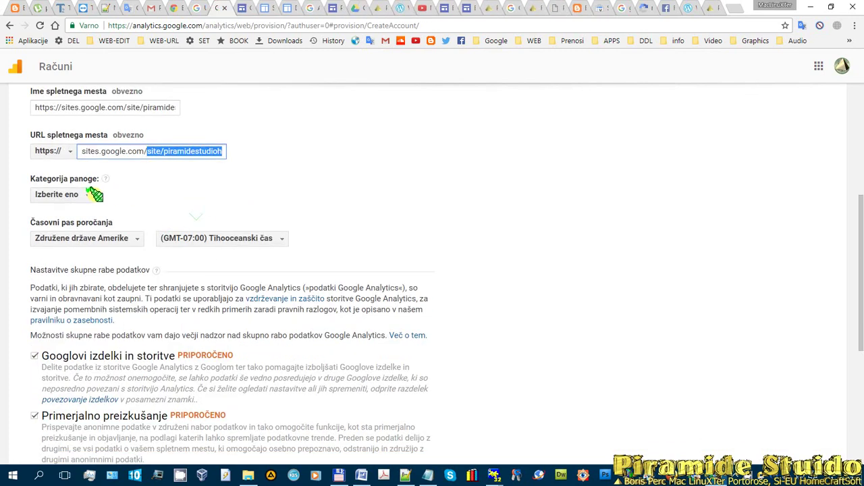
- Choose Računalniki in elektronika as industry and Slovenija, found by searching 'slo', as reporting country
left_click(79, 195)
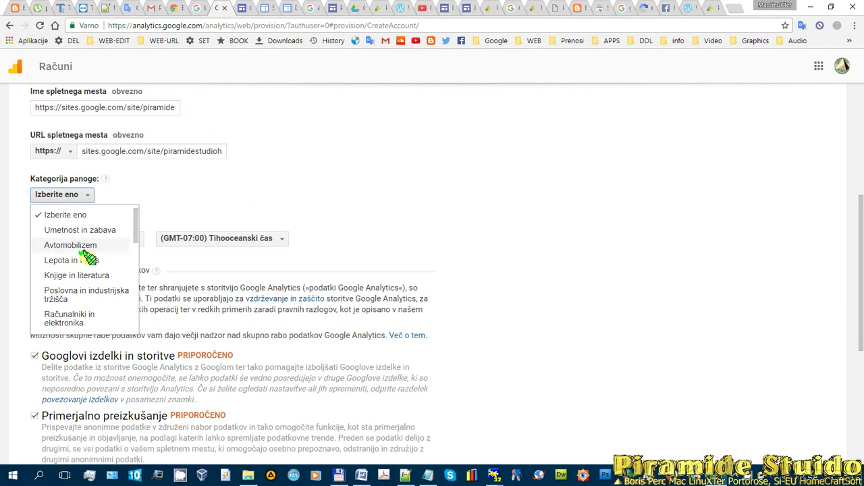
left_click(90, 316)
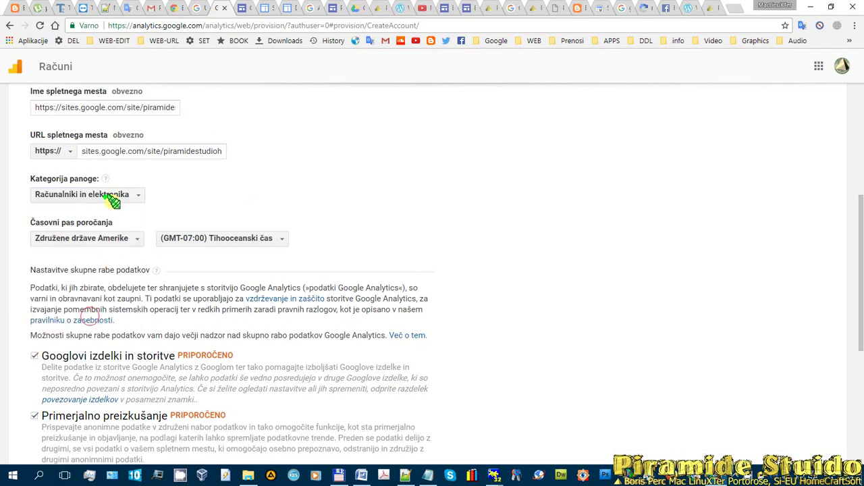
scroll(128, 200, "down", 1)
left_click(130, 183)
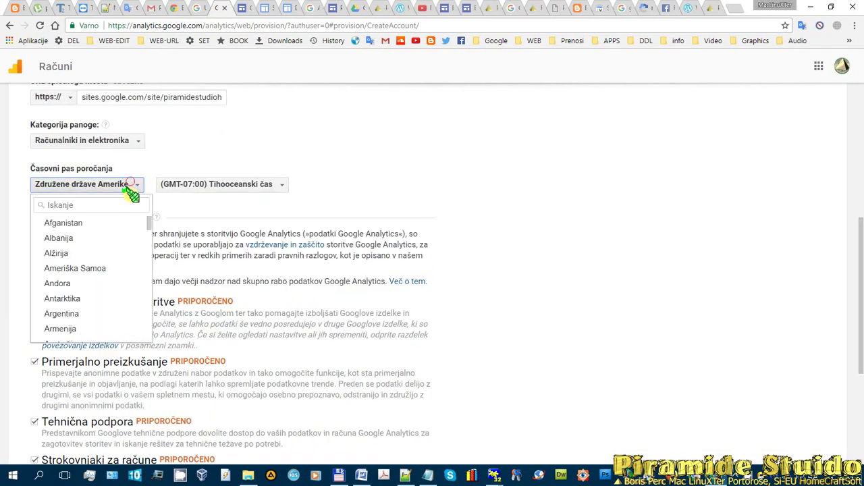
type("slo")
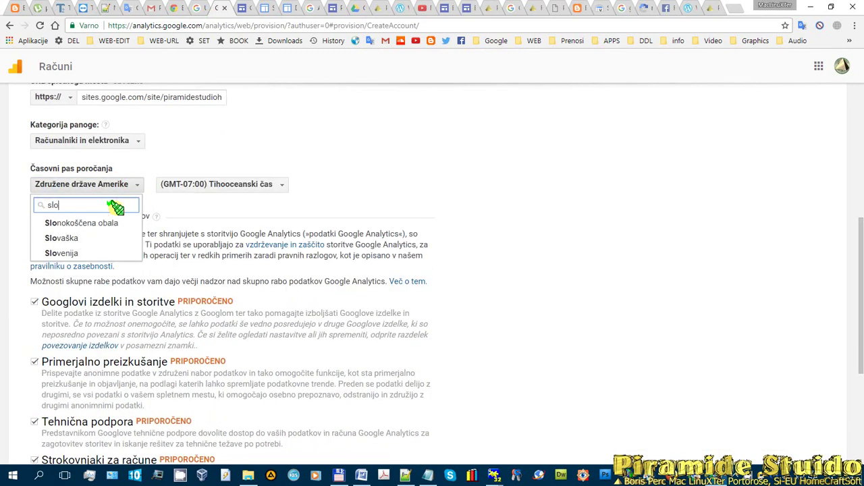
left_click(79, 250)
- Request a tracking ID with Pridobite ID za sledenje to bring up the terms
scroll(239, 266, "down", 3)
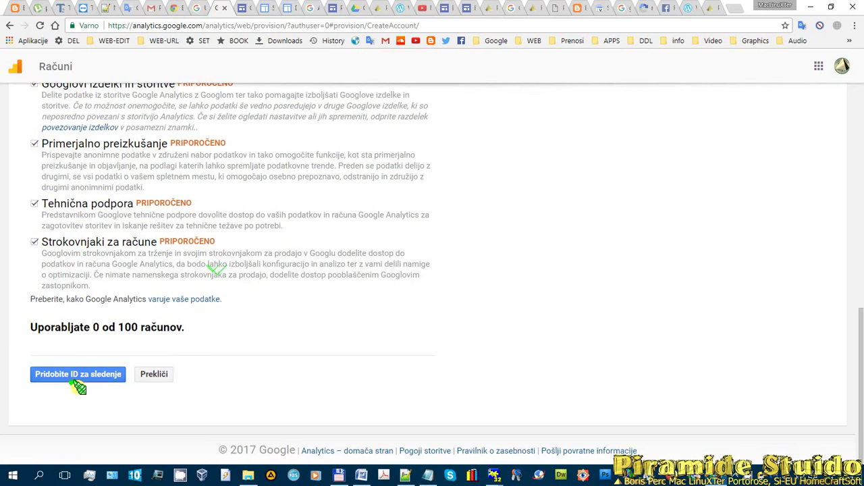
left_click(73, 373)
scroll(309, 328, "down", 5)
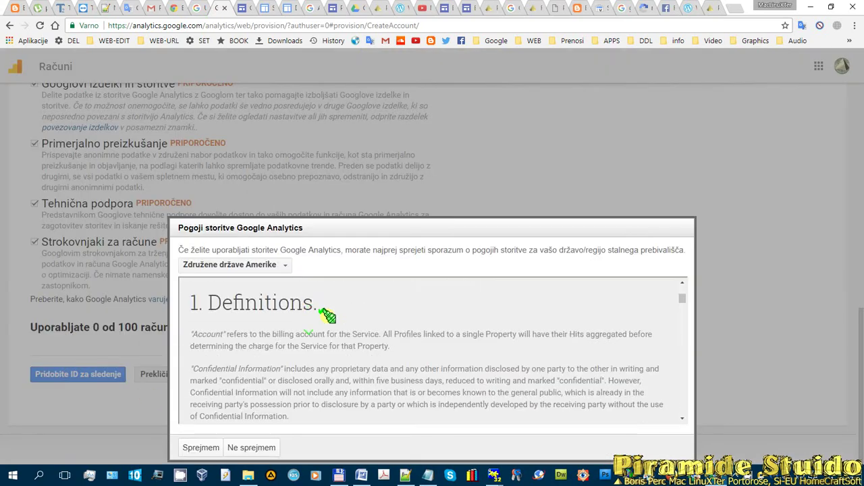
left_click(203, 448)
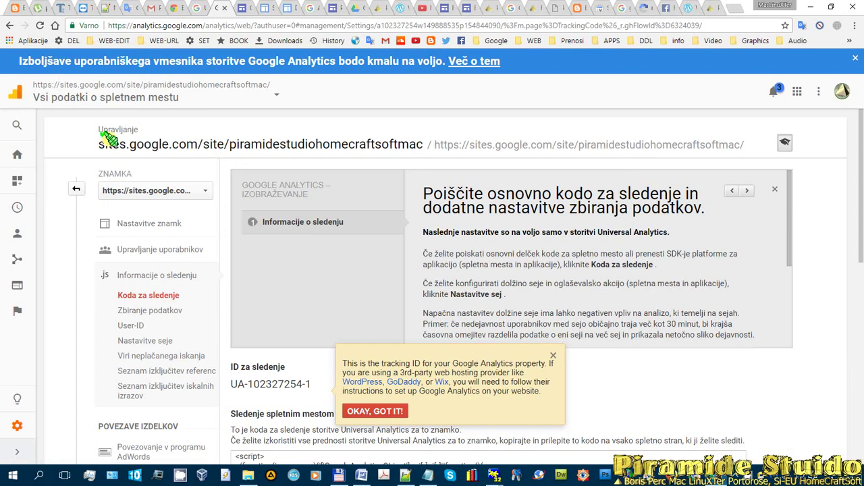
left_click_drag(100, 139, 434, 296)
scroll(368, 211, "down", 10)
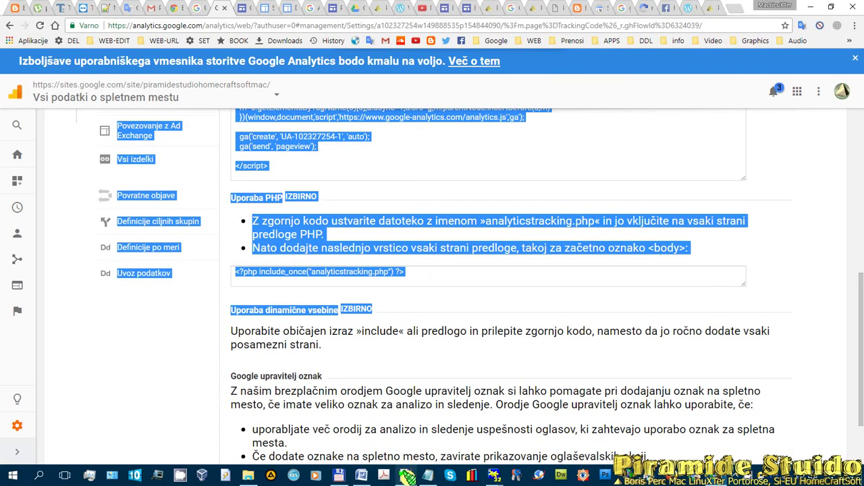
- Paste the copied tracking-code page text at line 31 of the Notepad++ notes
left_click(405, 476)
left_click(202, 318)
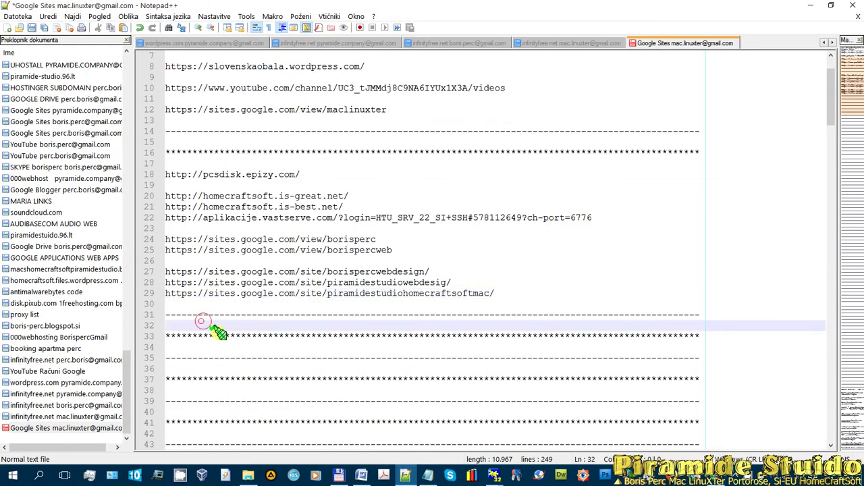
key("ctrl+v")
scroll(302, 327, "down", 4)
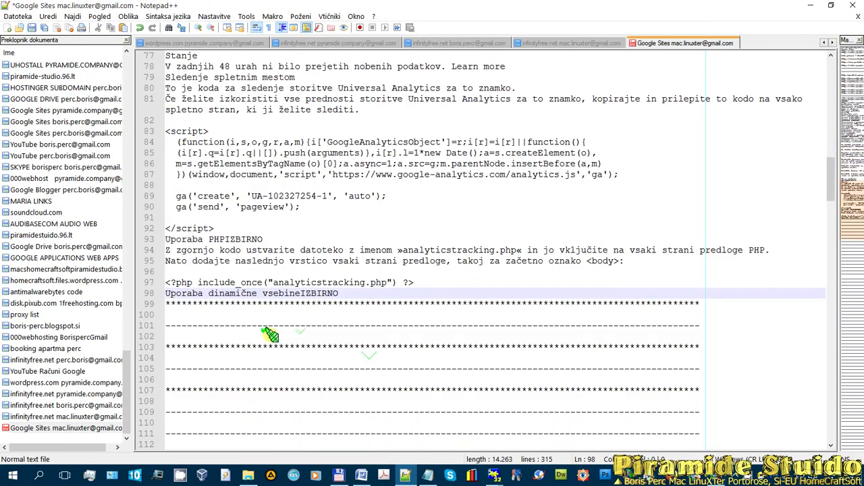
- Copy the tracking ID and code box from Analytics and paste them at notes line 100
left_click(199, 317)
key("alt+Tab")
left_click(469, 277)
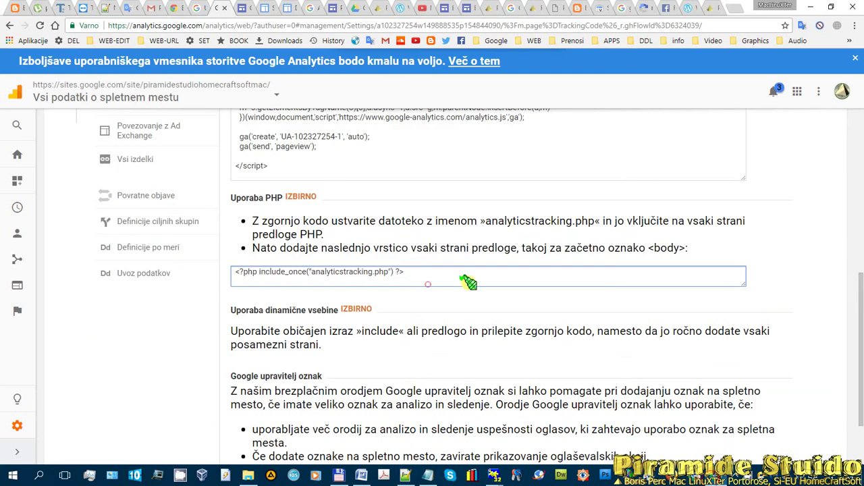
left_click(437, 272)
scroll(273, 225, "up", 3)
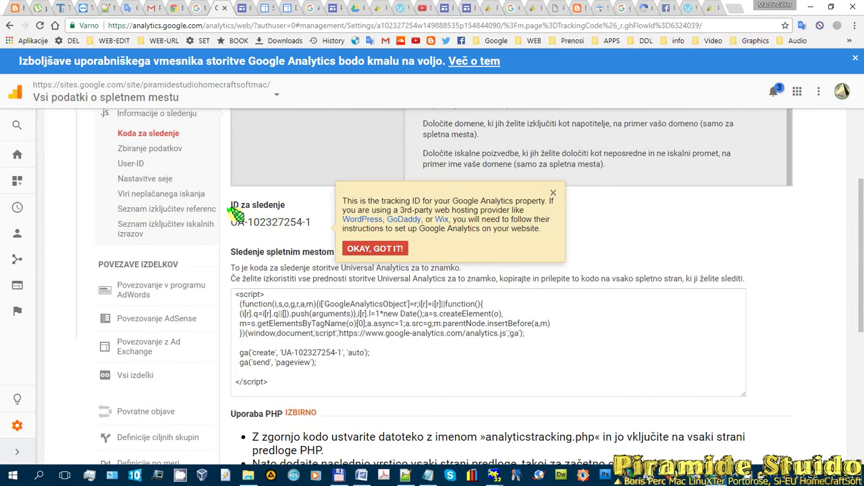
left_click_drag(231, 225, 268, 354)
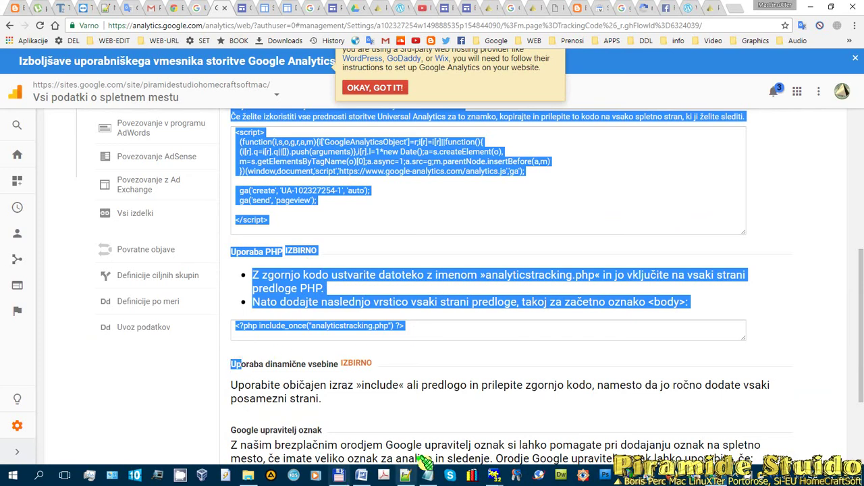
left_click(405, 476)
key("ctrl+v")
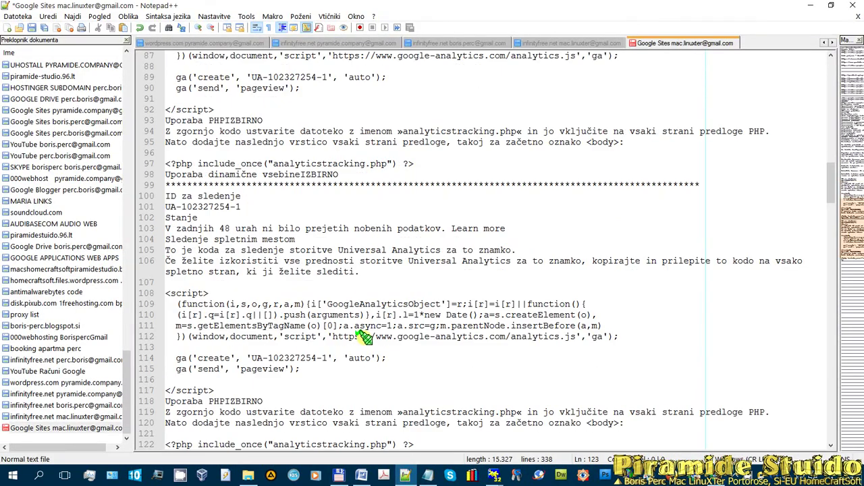
scroll(410, 370, "down", 3)
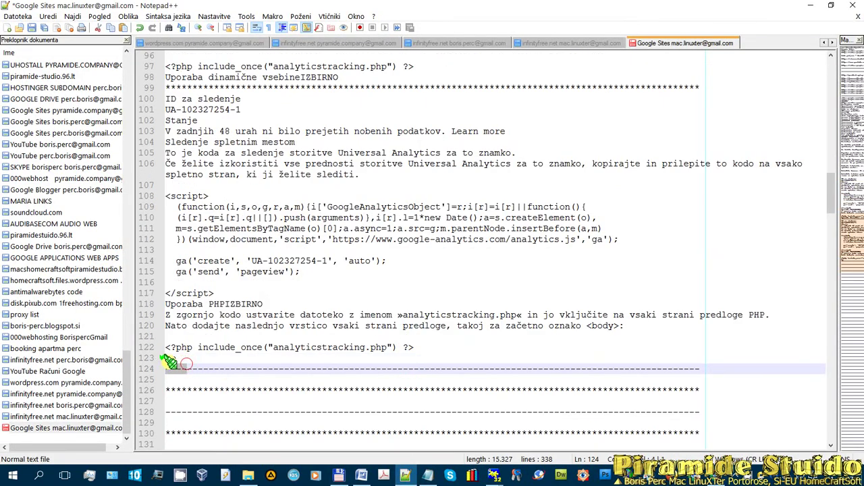
left_click(189, 366)
left_click(299, 349)
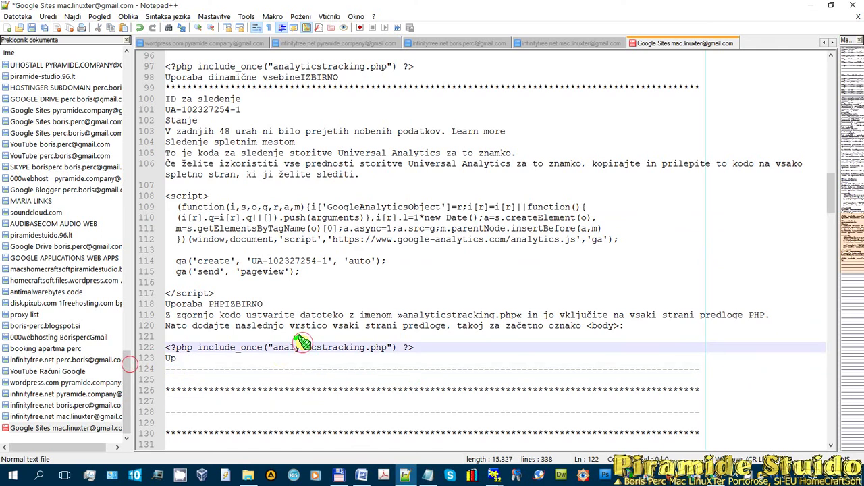
left_click(145, 361)
key("Delete")
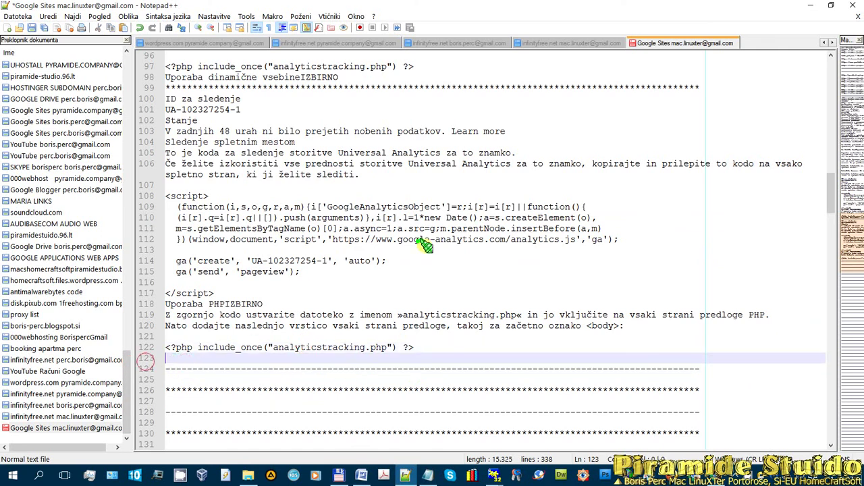
scroll(378, 310, "up", 7)
scroll(378, 310, "down", 5)
left_click_drag(241, 174, 140, 175)
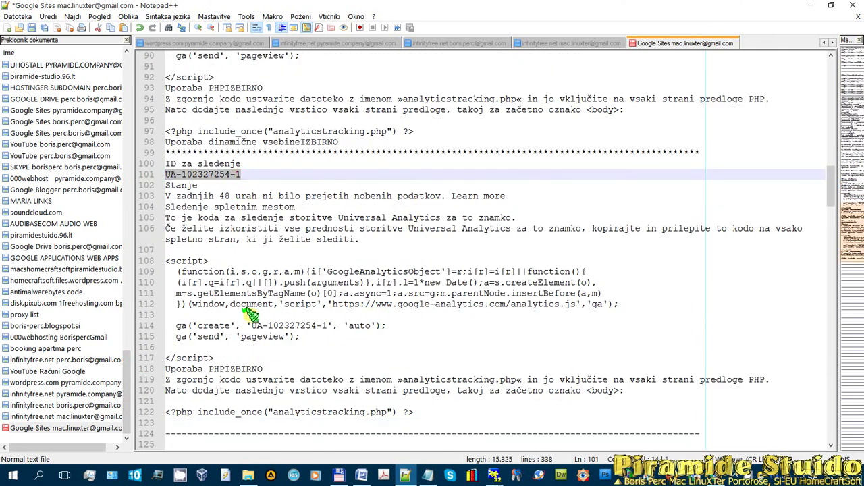
left_click_drag(237, 353, 156, 256)
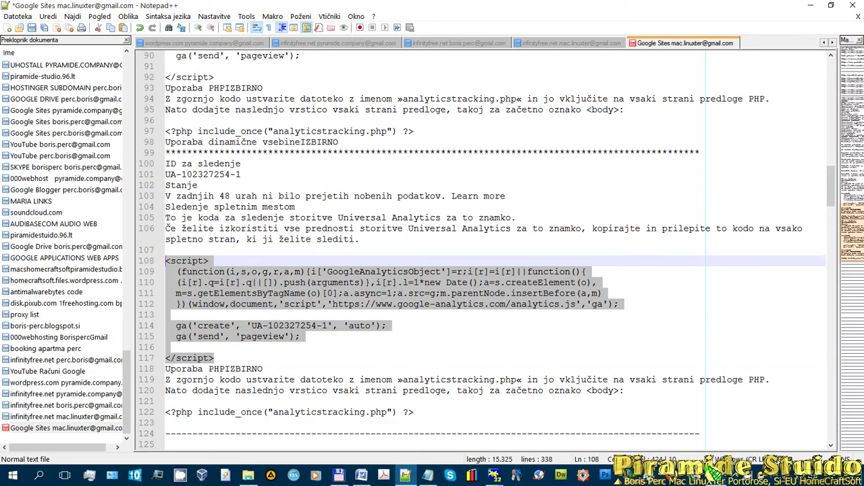
- Dismiss the tracking ID tip, select the tracking code box, and reach the Google Sites recent-sites list
key("alt+Tab")
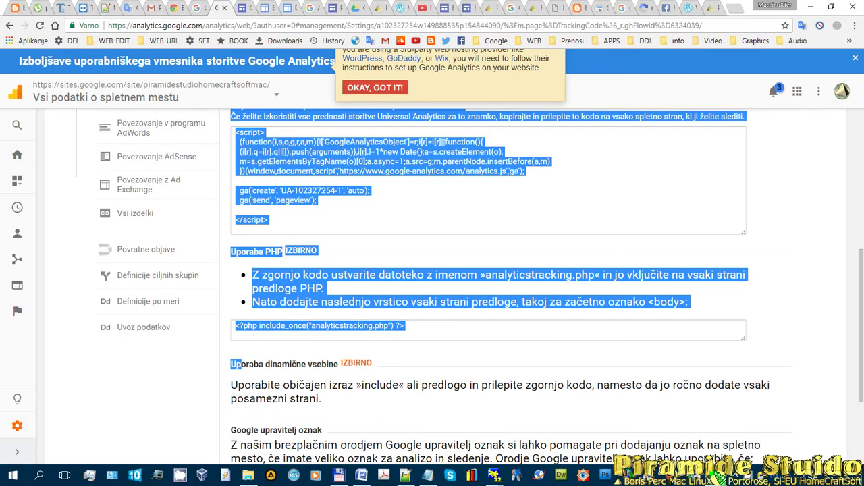
left_click(376, 87)
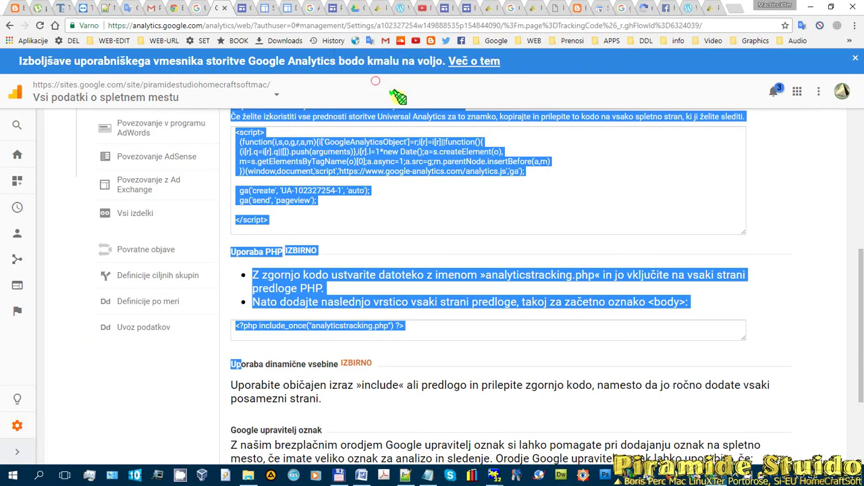
left_click(427, 200)
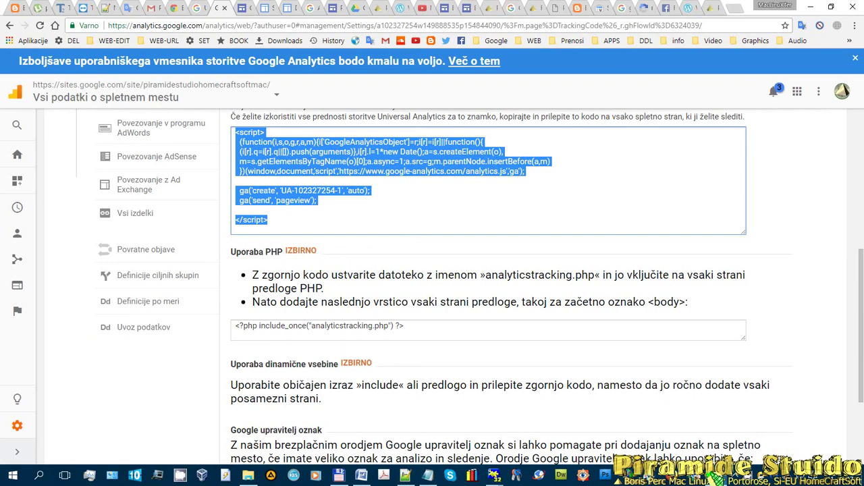
key("alt+Tab")
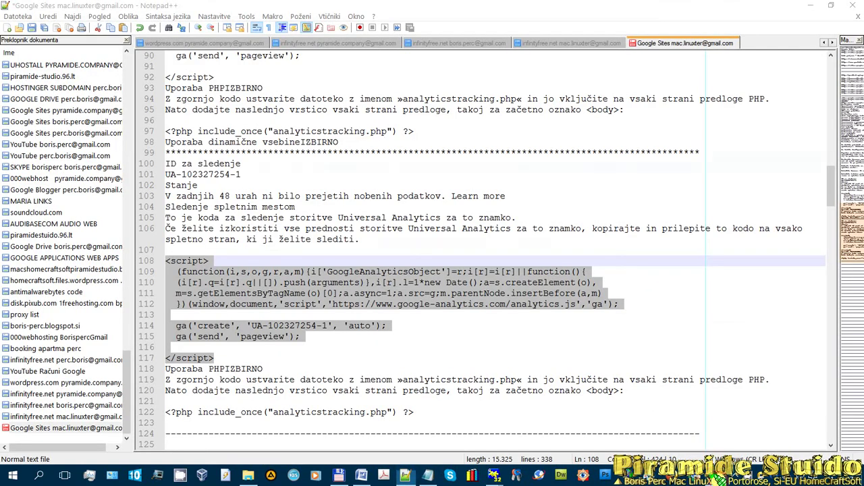
key("alt+Tab")
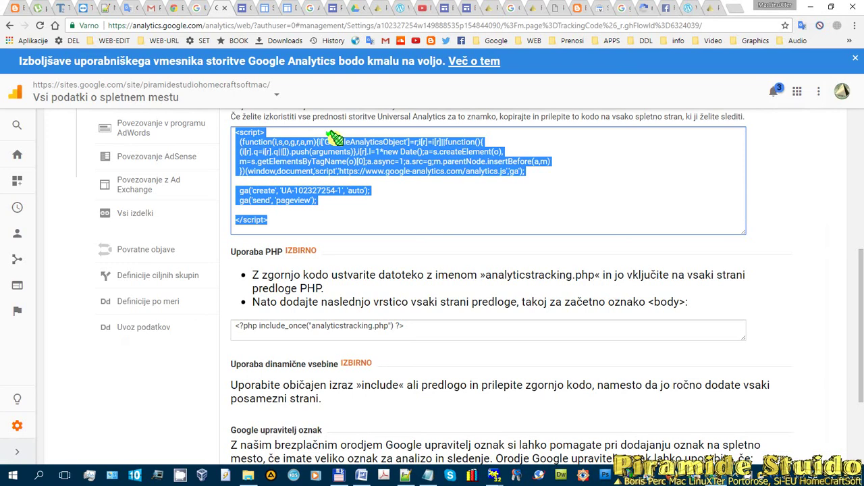
left_click(242, 8)
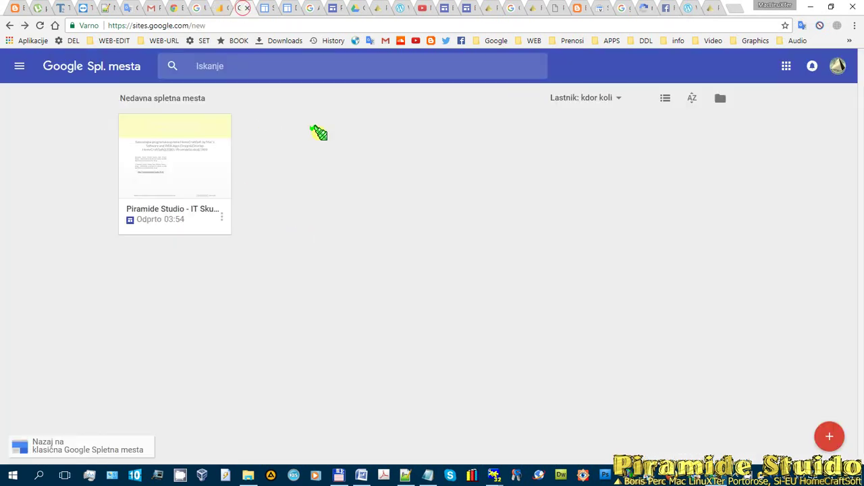
- Save the classic site's general settings, view Skupna raba in dovoljenja and Spletni naslov, then return
left_click(267, 9)
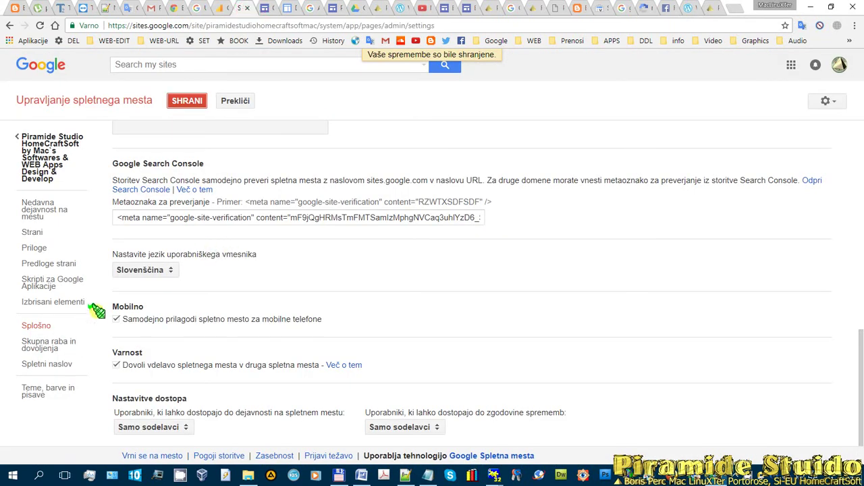
left_click(184, 101)
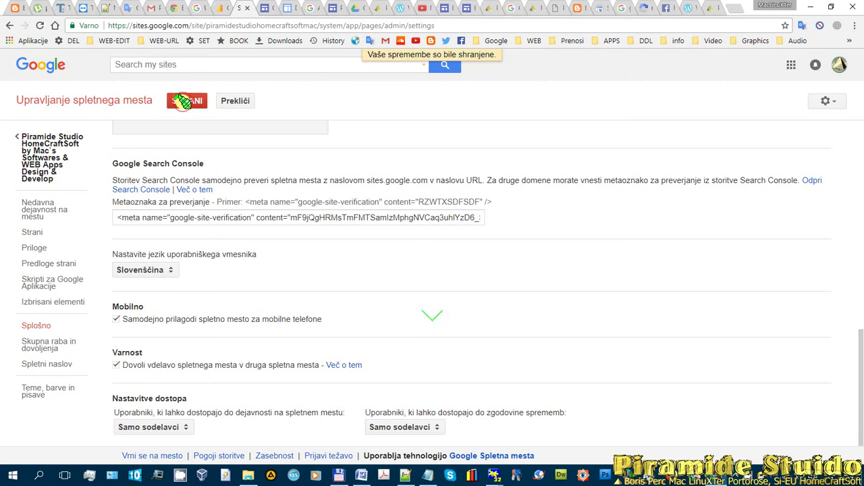
left_click(41, 344)
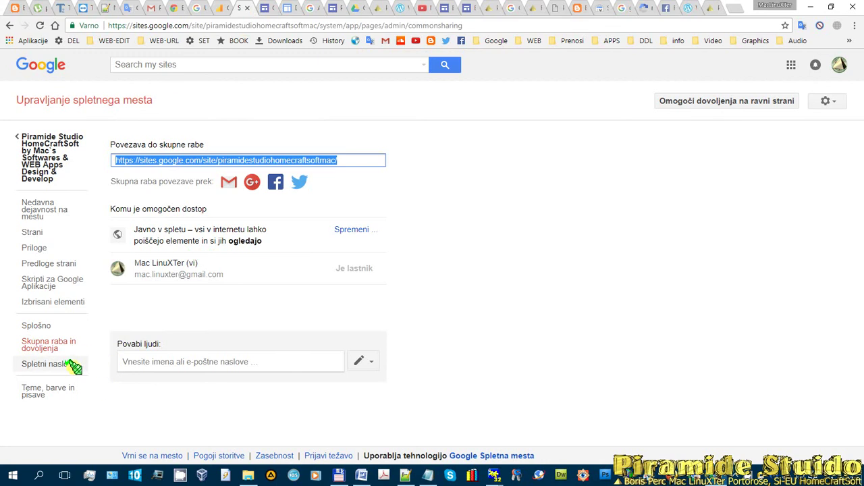
left_click(44, 364)
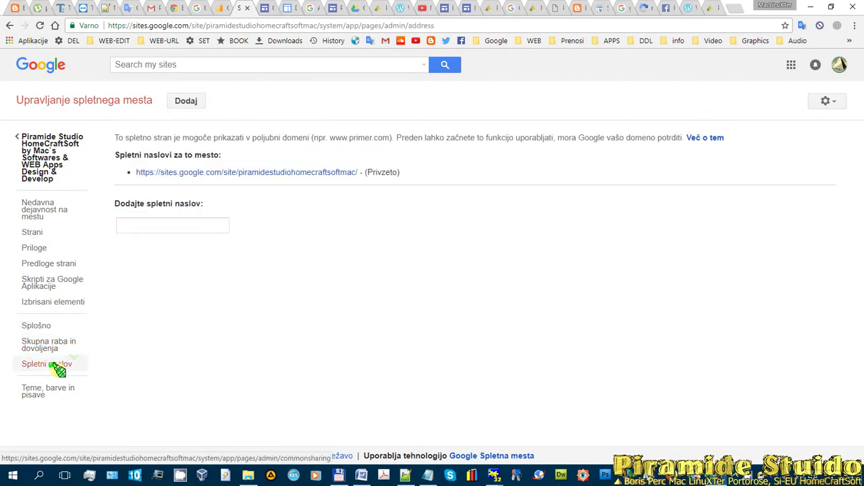
left_click(31, 326)
scroll(390, 281, "down", 3)
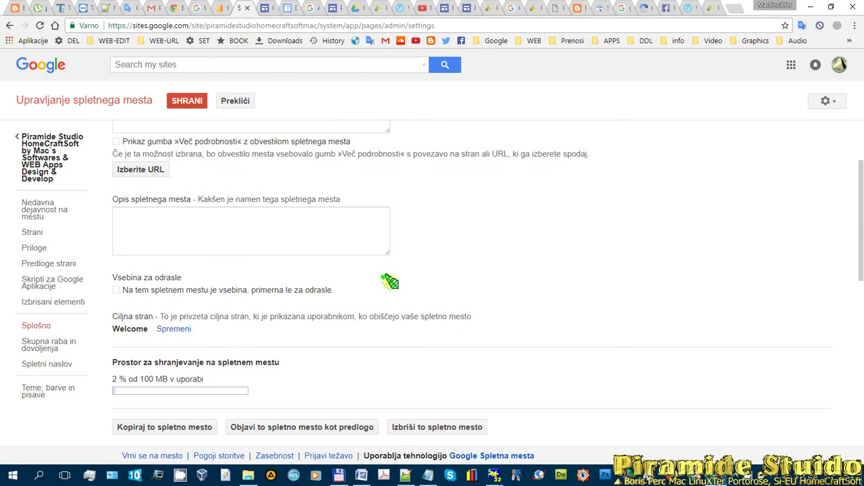
scroll(391, 281, "down", 3)
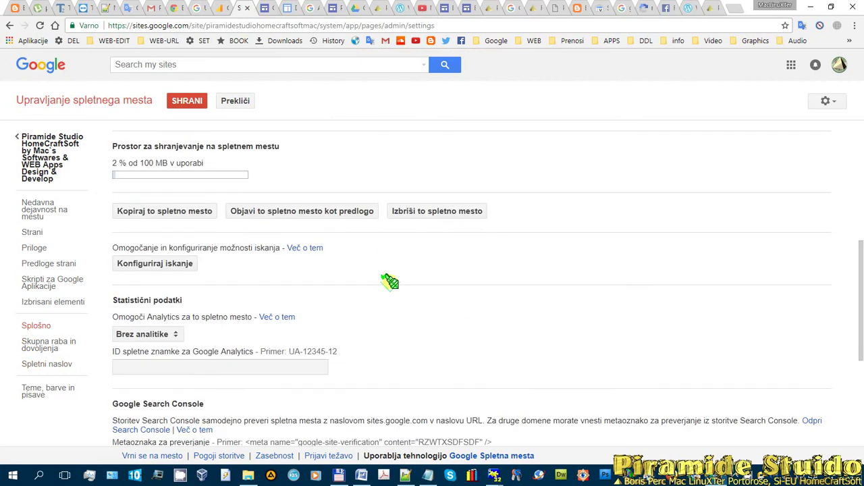
scroll(390, 281, "down", 1)
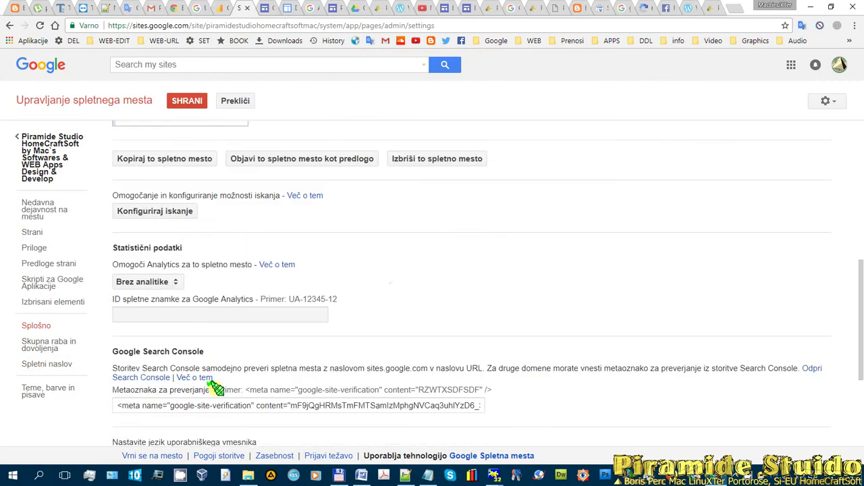
left_click(178, 311)
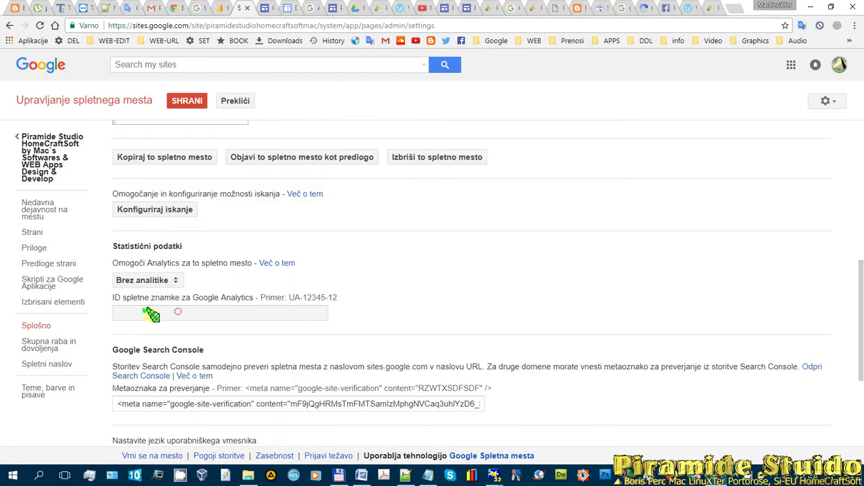
left_click(175, 283)
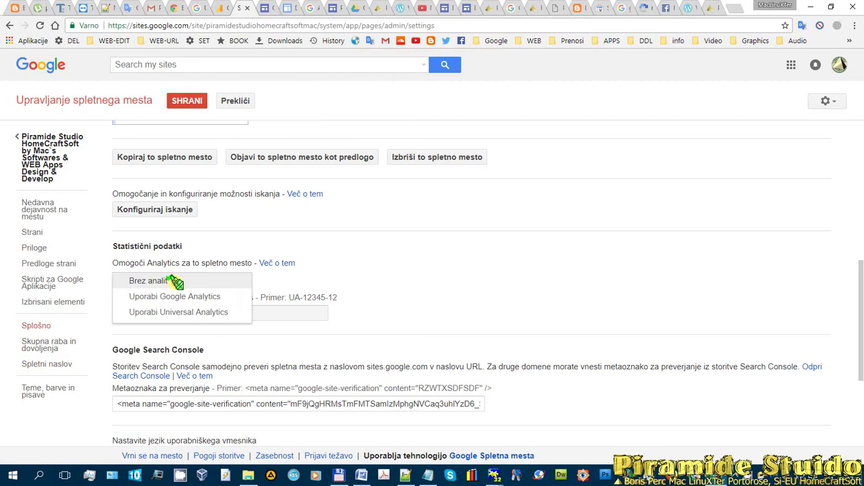
left_click(231, 297)
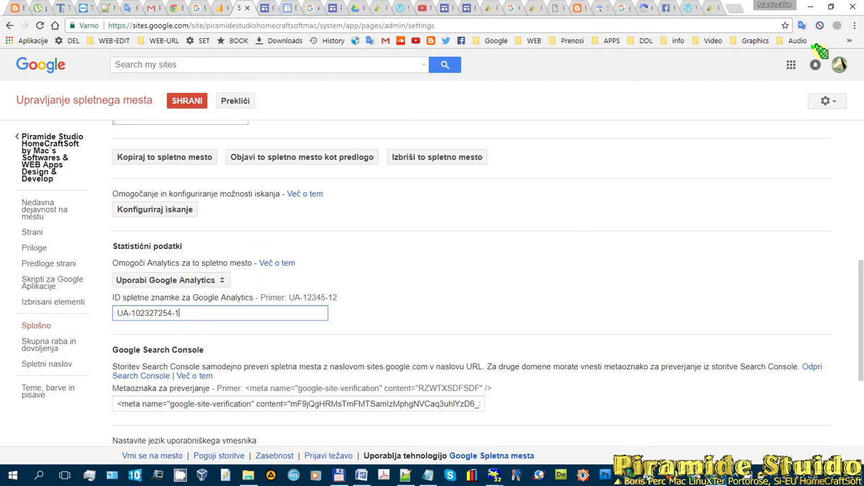
scroll(315, 315, "down", 2)
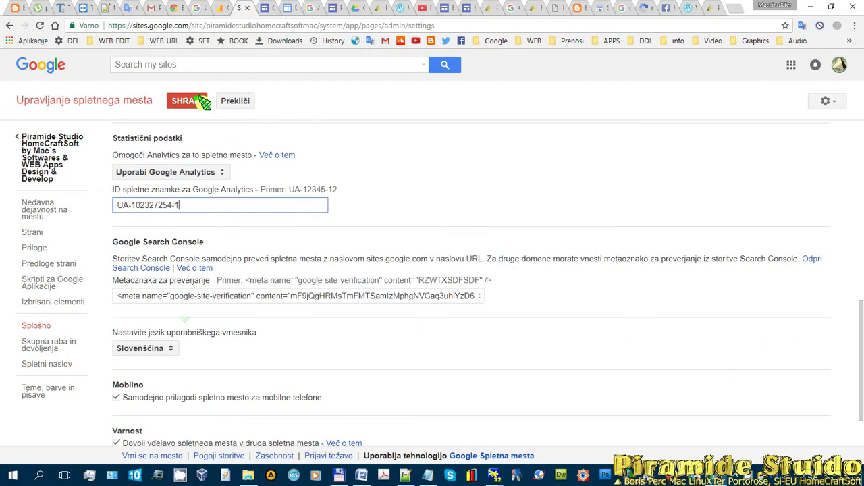
left_click(182, 100)
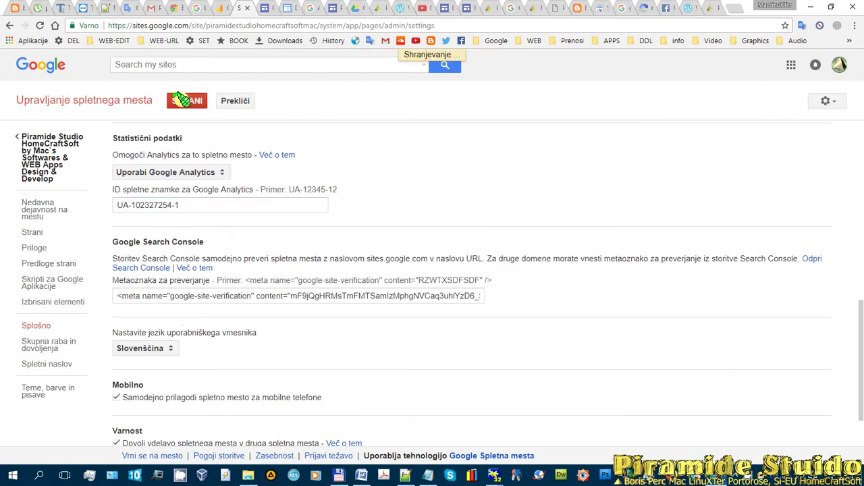
left_click(599, 9)
left_click(621, 8)
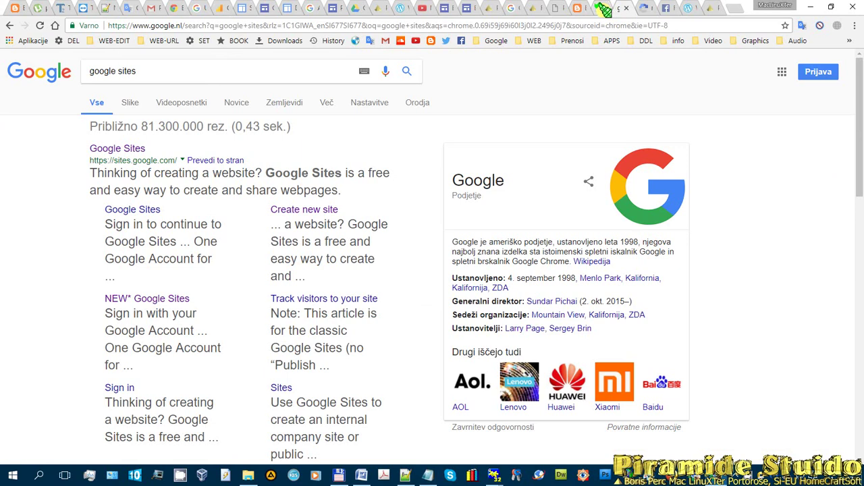
- Open the Analytics DOMOV home report, accepting the tour and dismissing the help alert
left_click(600, 8)
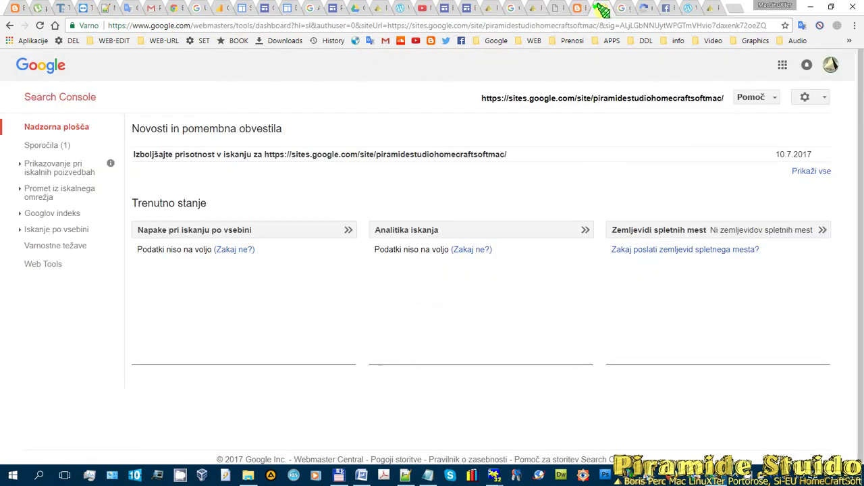
left_click_drag(596, 9, 222, 11)
left_click(219, 10)
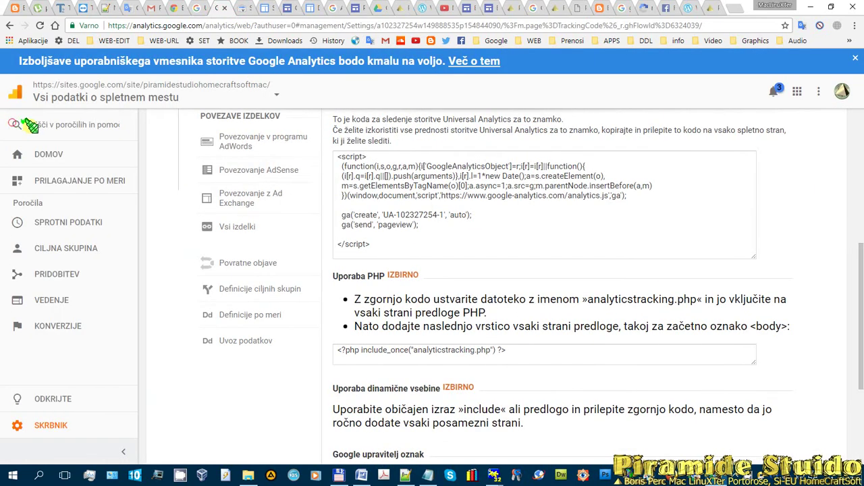
left_click(59, 158)
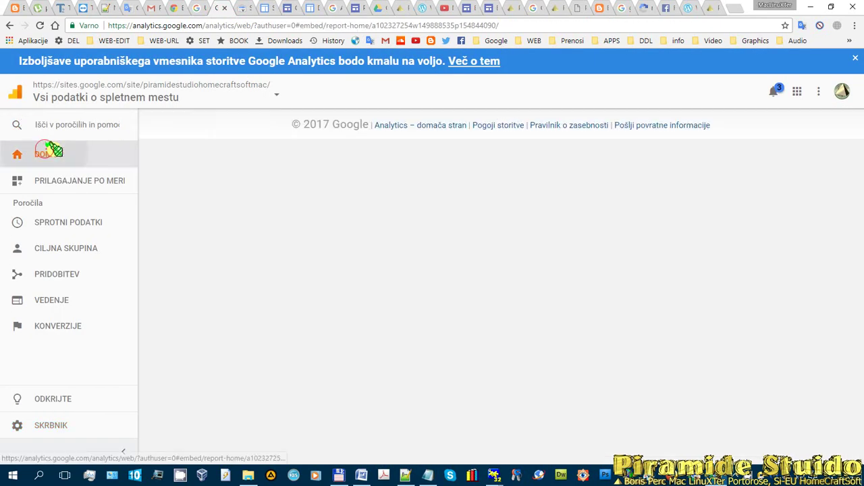
left_click(287, 216)
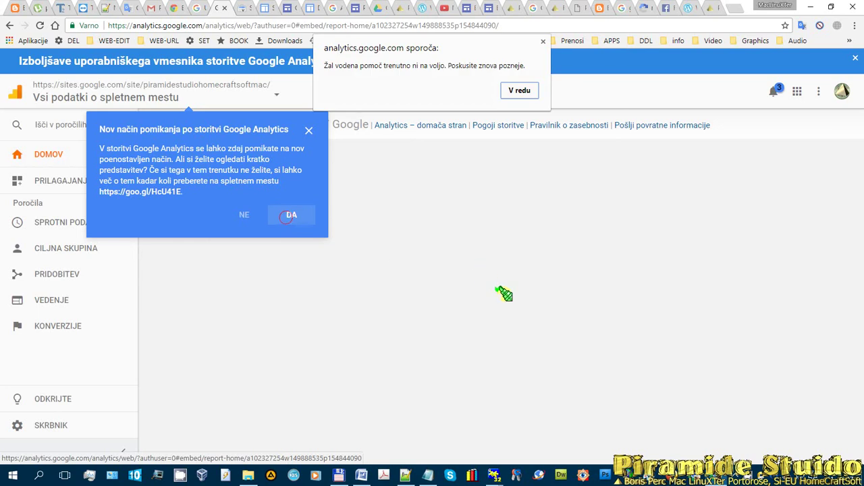
left_click(518, 90)
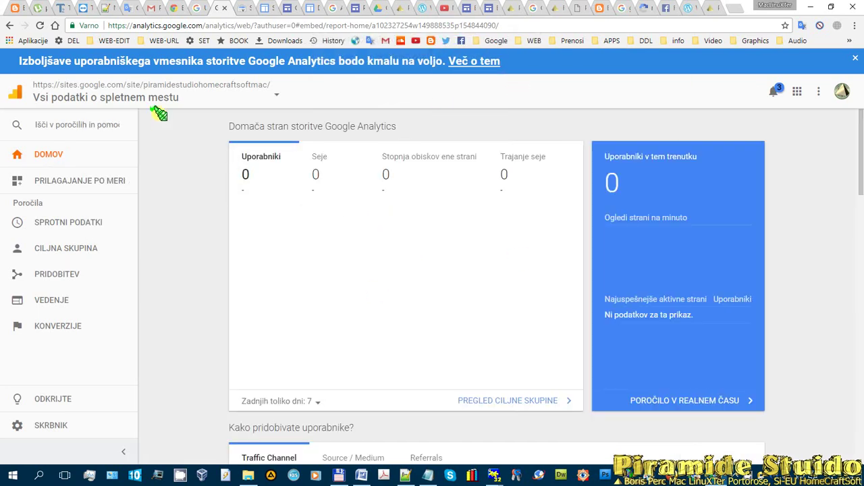
- Move via Search Console and the recent sites list to the MacLinuxTer site home page
left_click(242, 10)
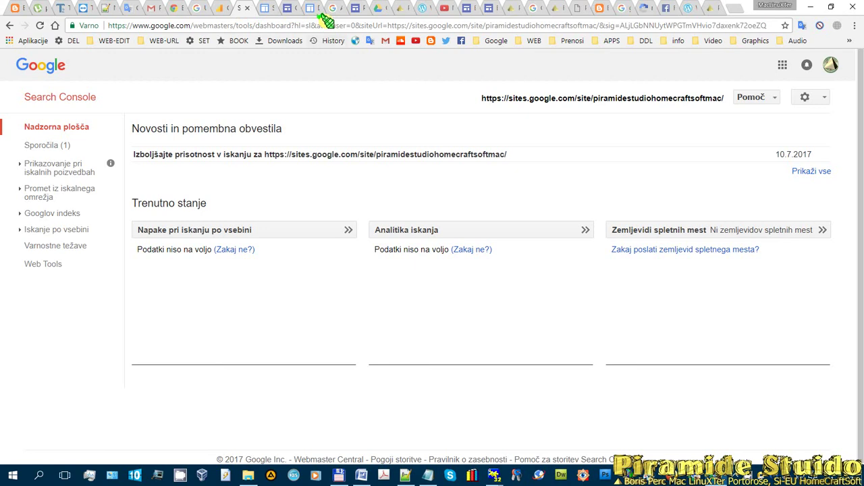
left_click(291, 10)
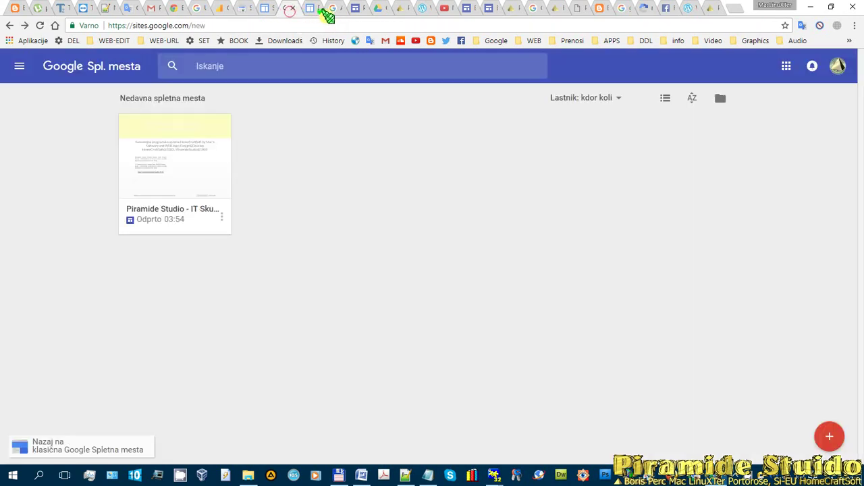
left_click(310, 8)
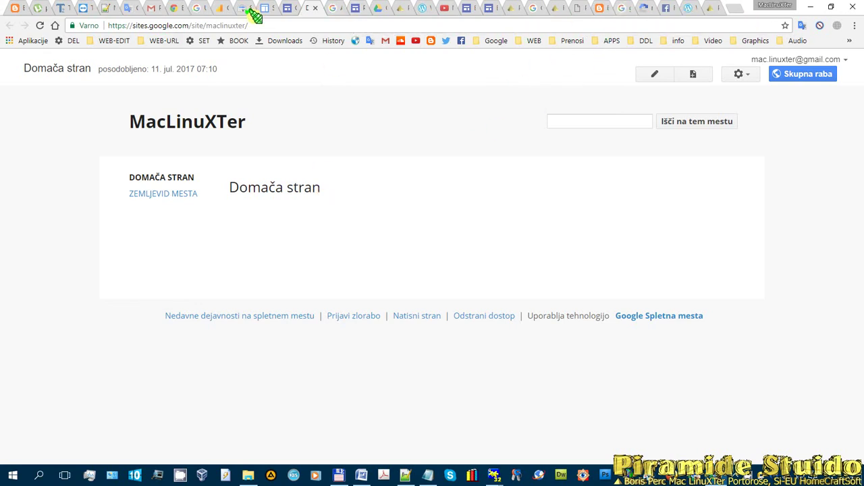
- Cycle through the Analytics, Search Console, Sites, Images and Sites editor tabs, ending on Google Drive
left_click(226, 8)
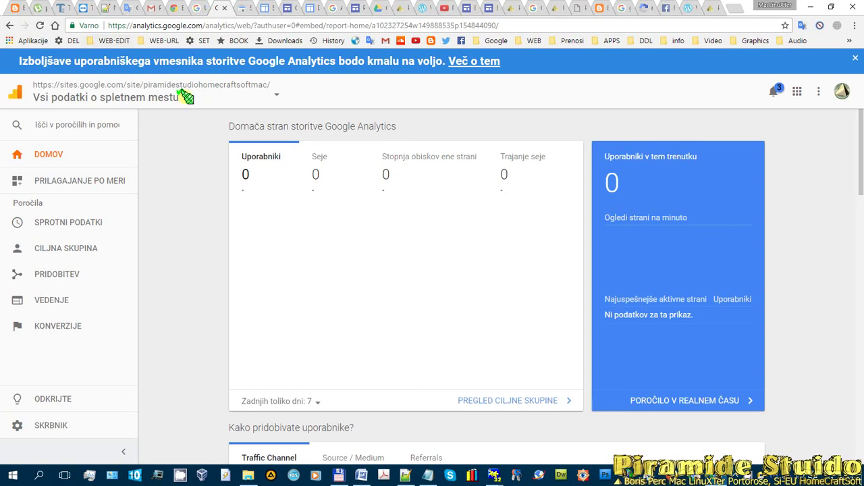
left_click(244, 8)
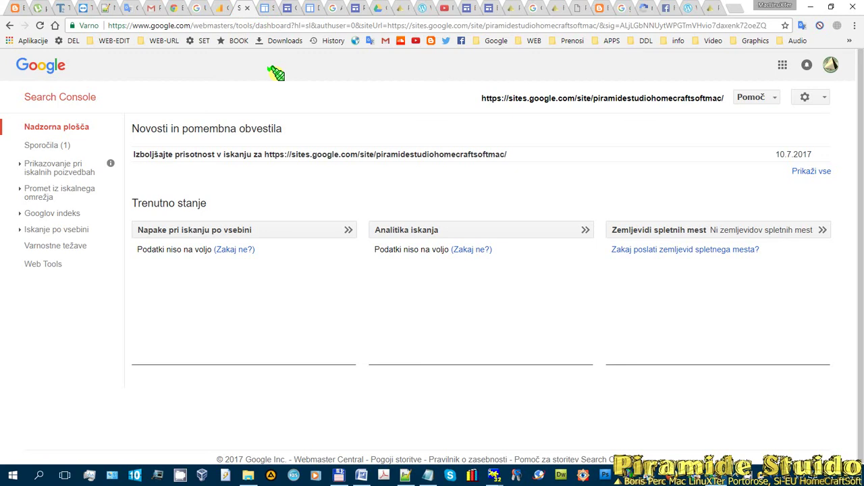
left_click(285, 8)
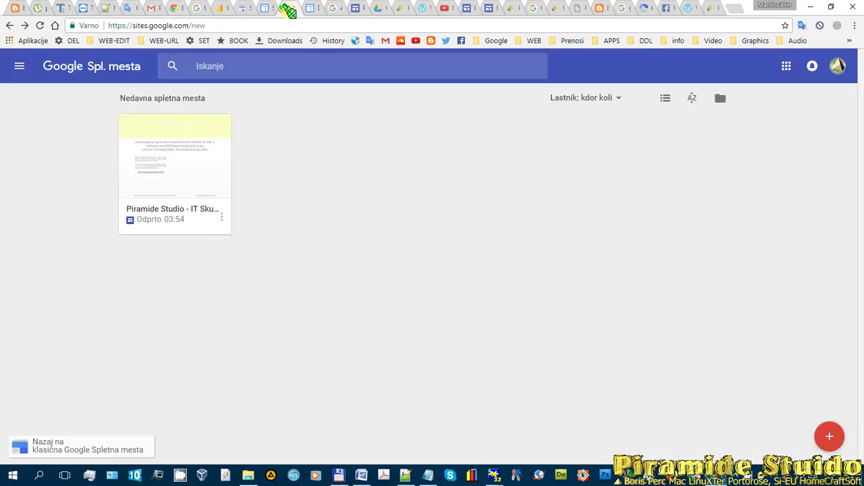
left_click(312, 10)
left_click(333, 8)
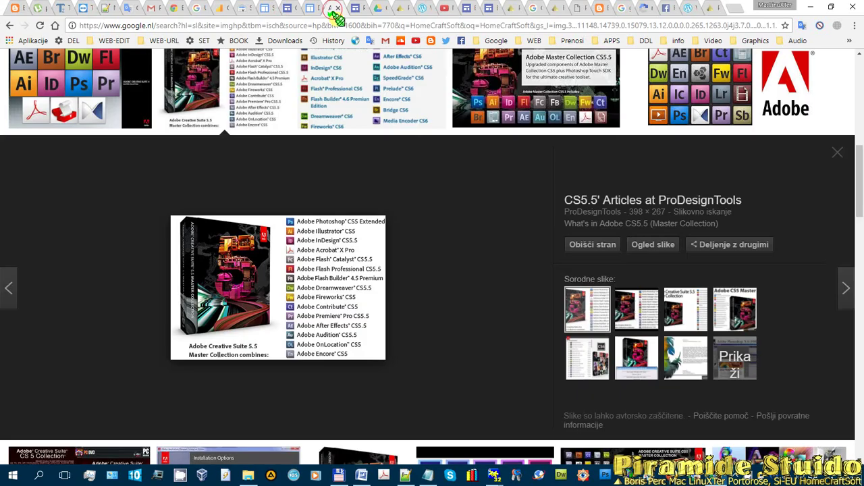
left_click(351, 8)
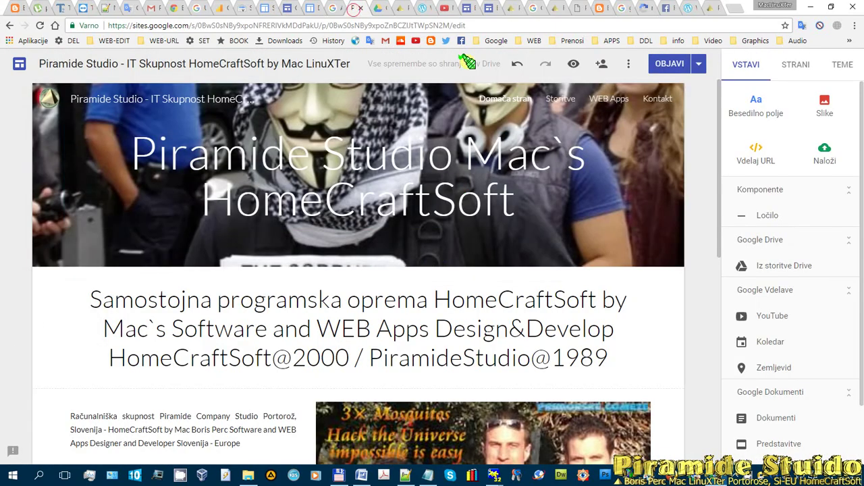
left_click(375, 8)
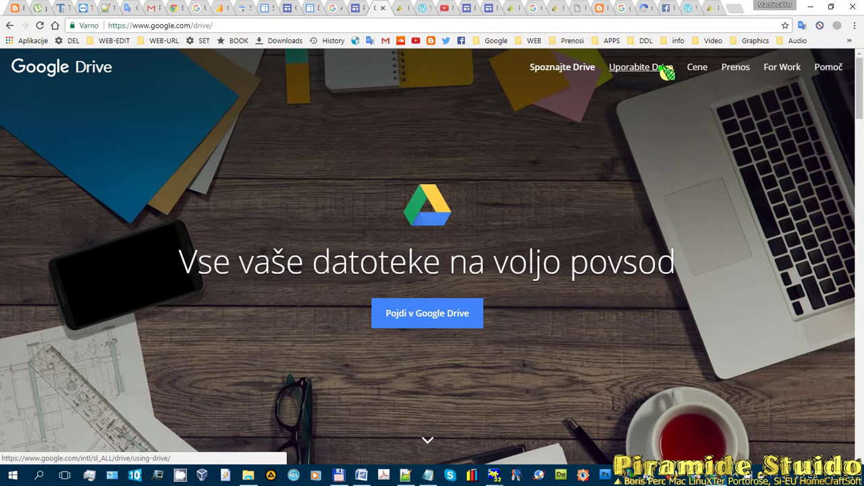
- Enter Google Drive and close the welcome introduction to reveal My Drive
left_click(419, 311)
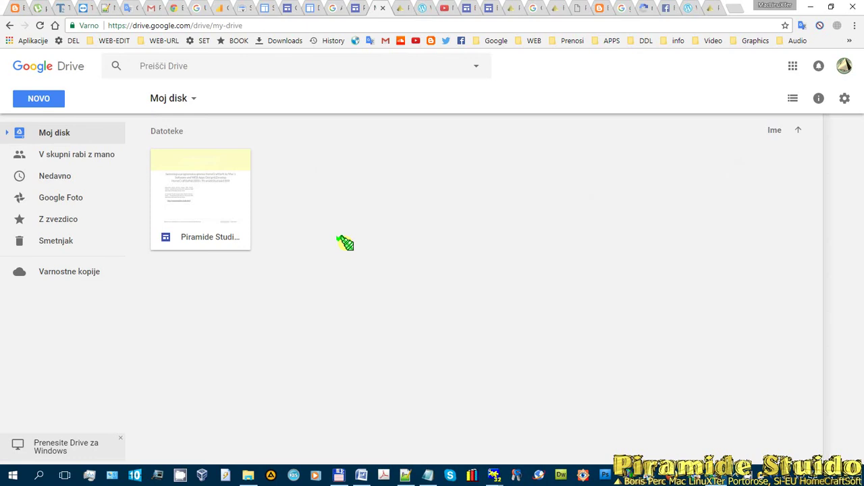
left_click(571, 256)
left_click(571, 256)
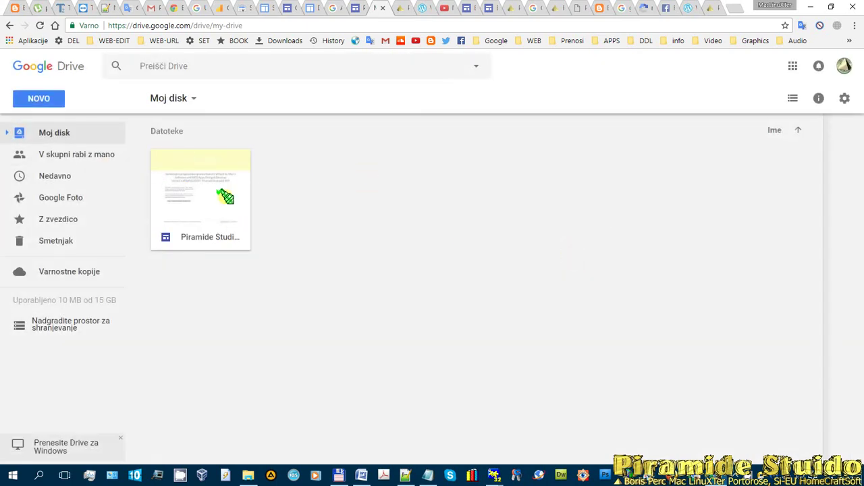
- Create the folders 'Games - Igre', 'Programska Oprema' and 'Programi Windows' in My Drive
right_click(307, 183)
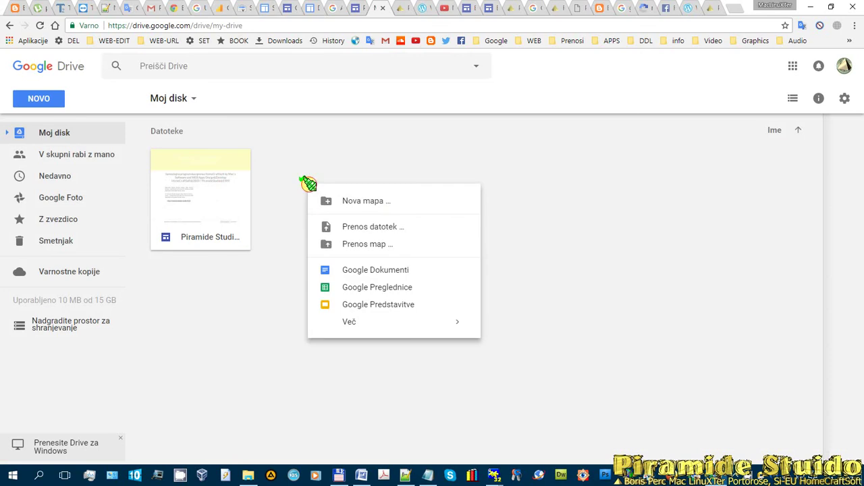
left_click(365, 202)
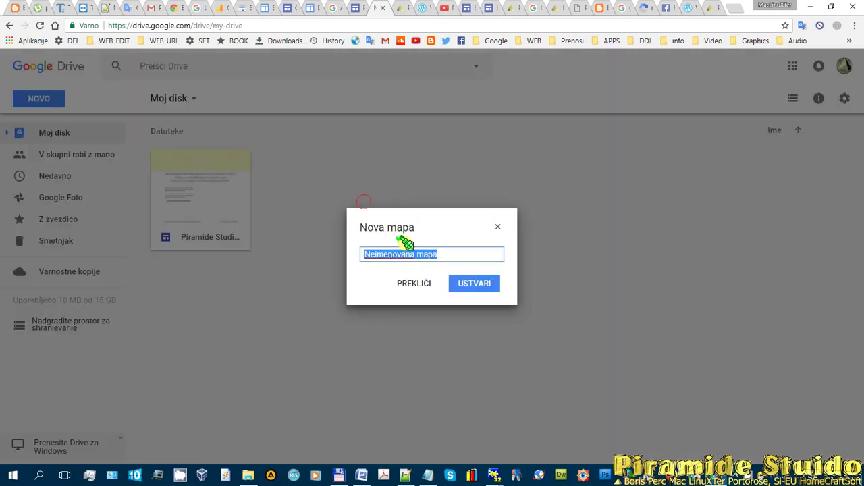
type("Games - Igre")
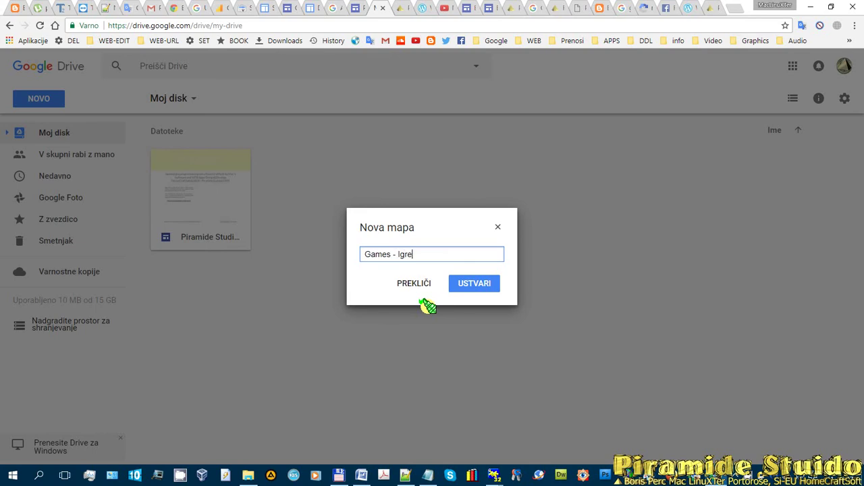
key("Return")
right_click(359, 169)
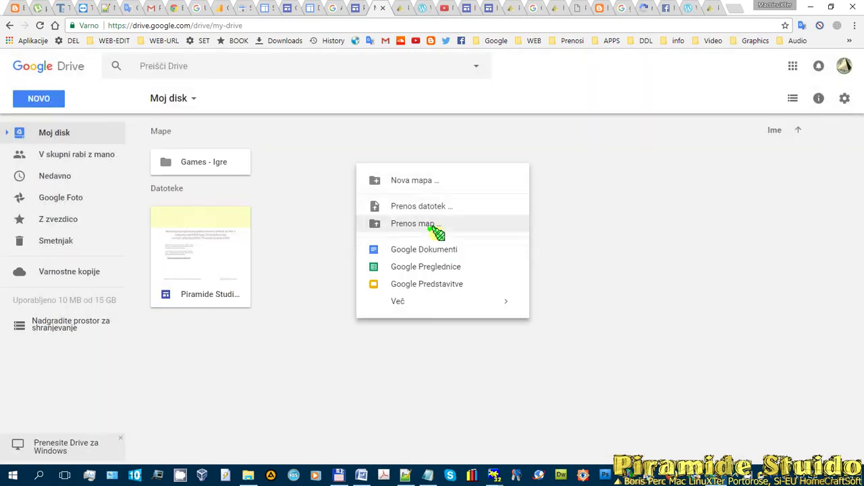
left_click(421, 186)
type("Programska Oprema")
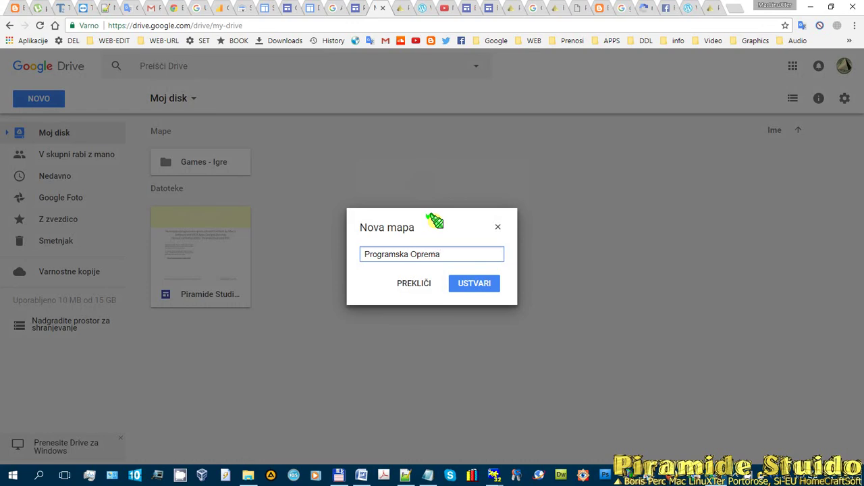
key("Return")
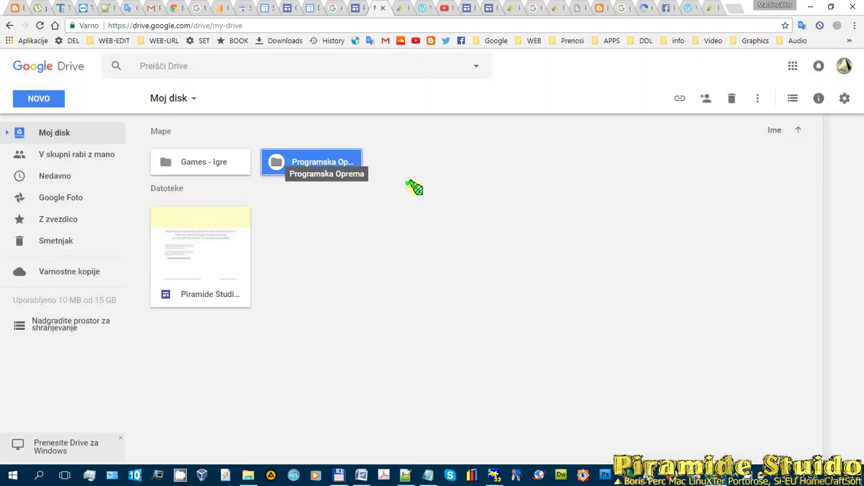
right_click(414, 164)
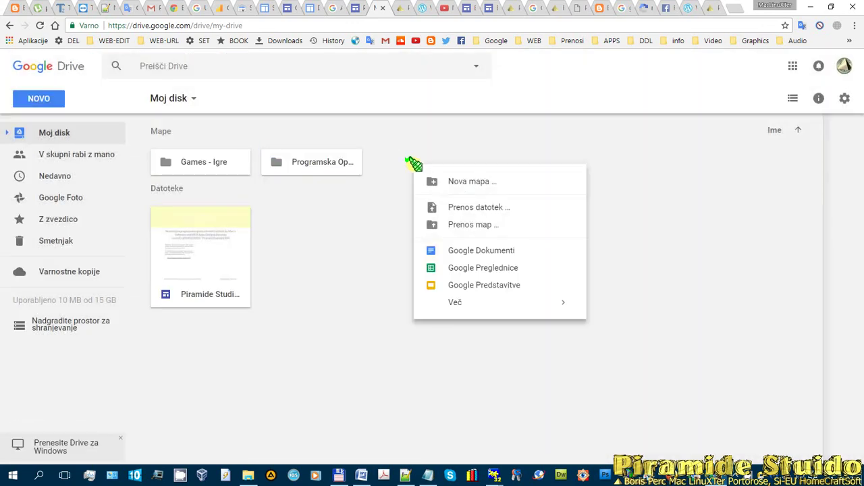
left_click(486, 183)
type("Programi Windows")
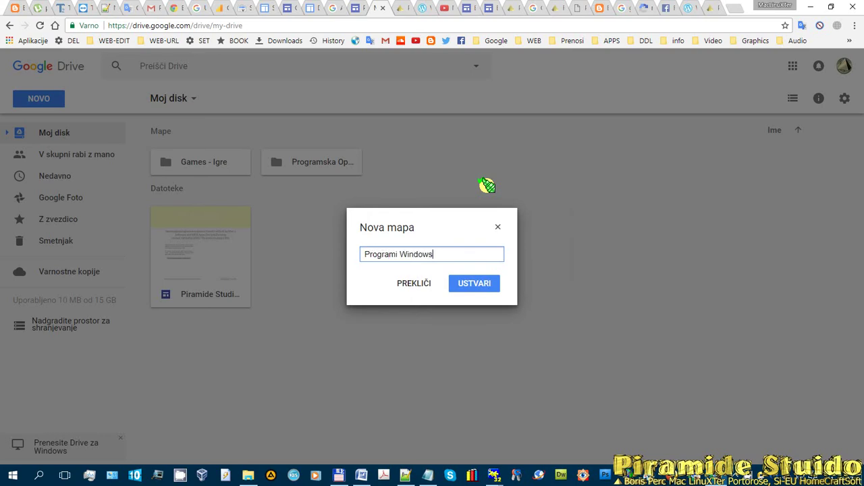
key("Return")
- Create the folders 'Linux', 'HomeCraftSoft' and 'Dokumentacija'
right_click(534, 161)
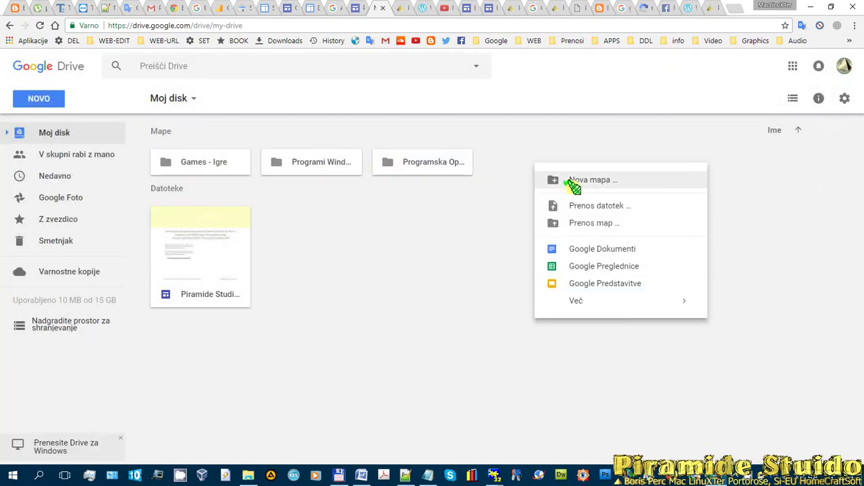
left_click(572, 181)
type("Linux")
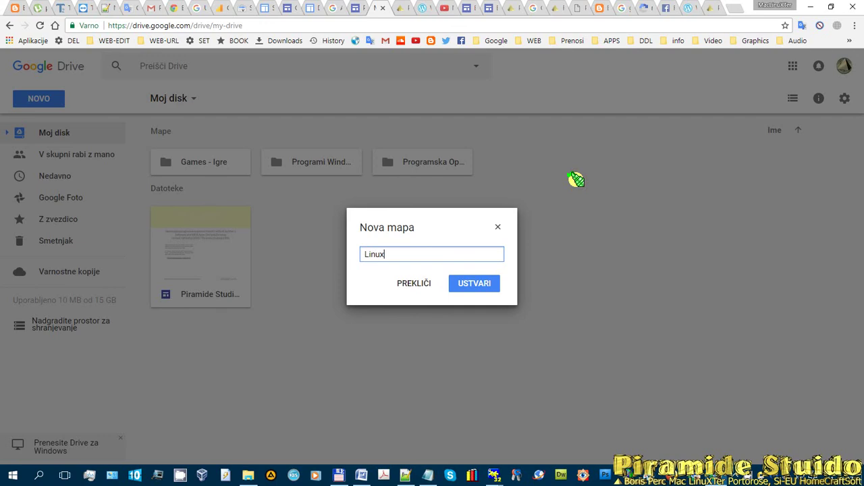
key("Return")
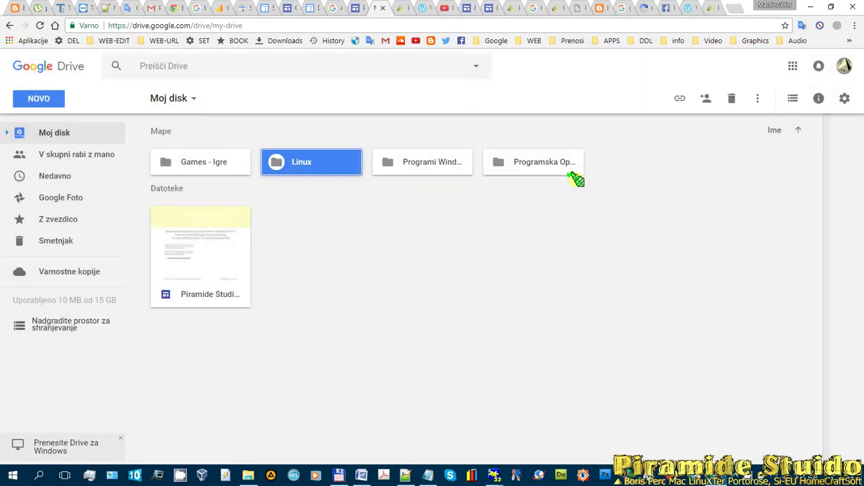
right_click(623, 159)
left_click(673, 177)
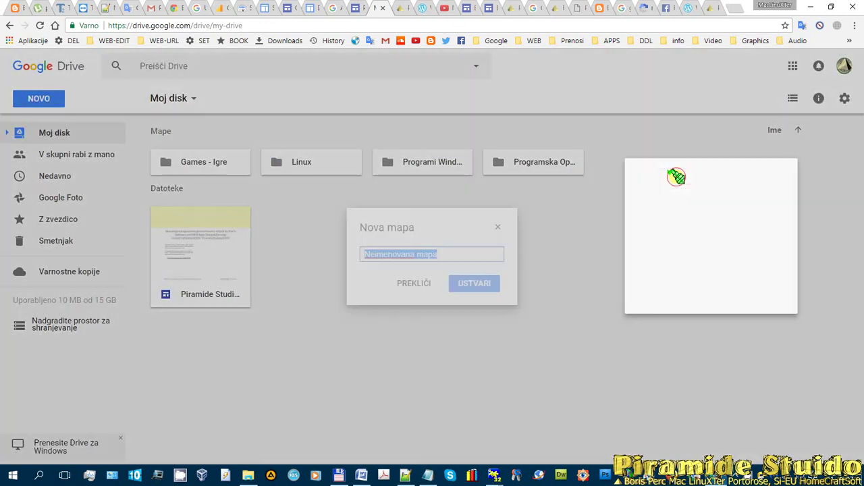
type("HomeCra")
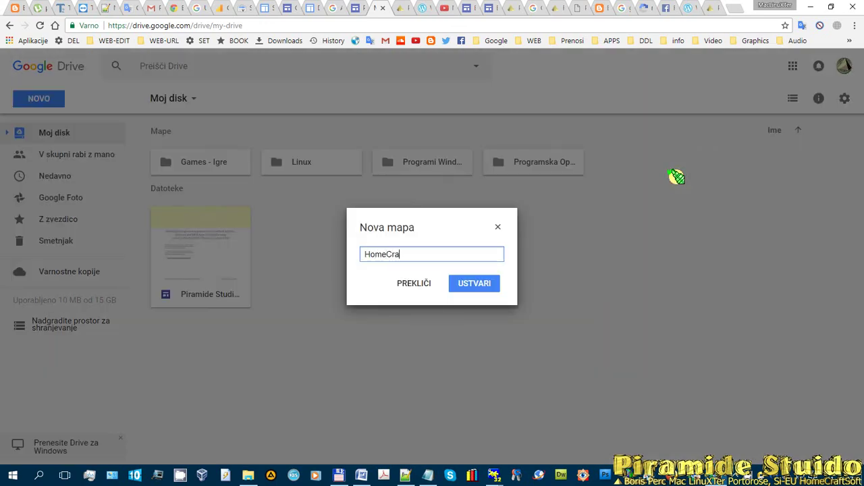
type("ftSoft")
key("Return")
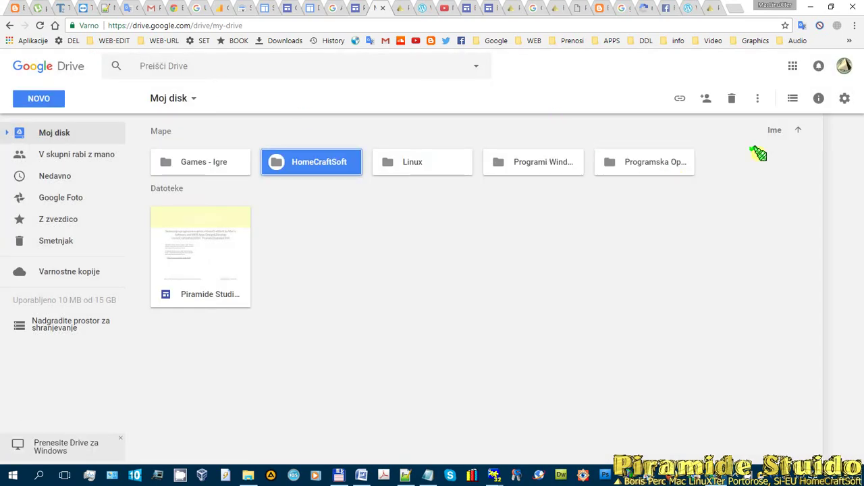
right_click(738, 161)
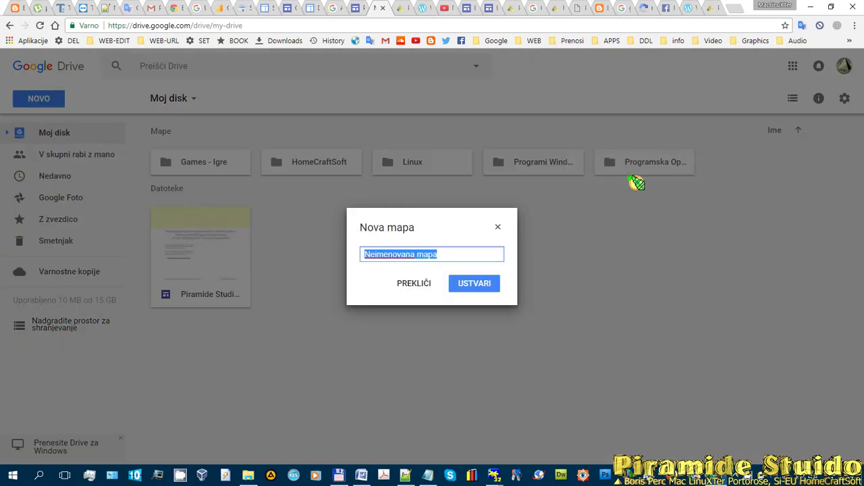
type("Dokumentacija")
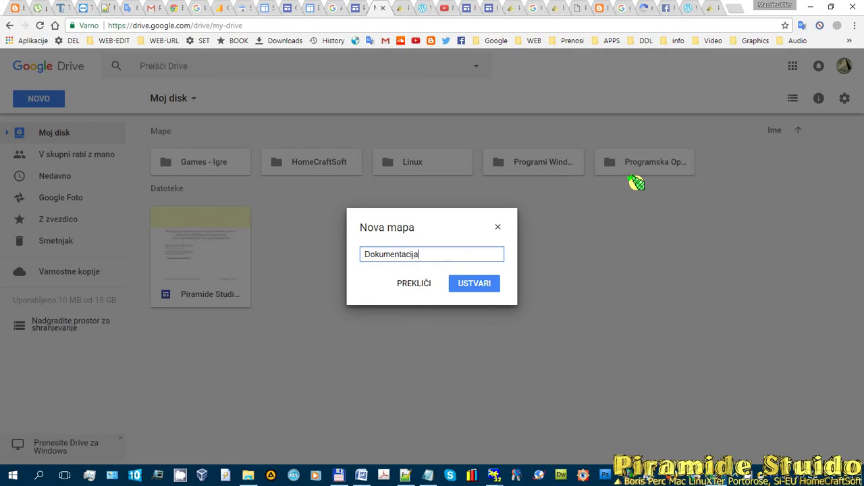
key("Return")
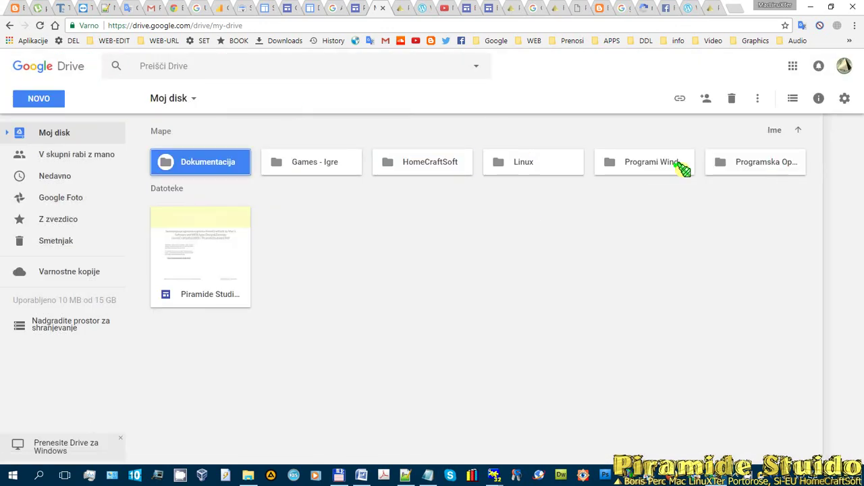
- Turn on link sharing for the Dokumentacija folder and select its share link
left_click(215, 161)
right_click(185, 154)
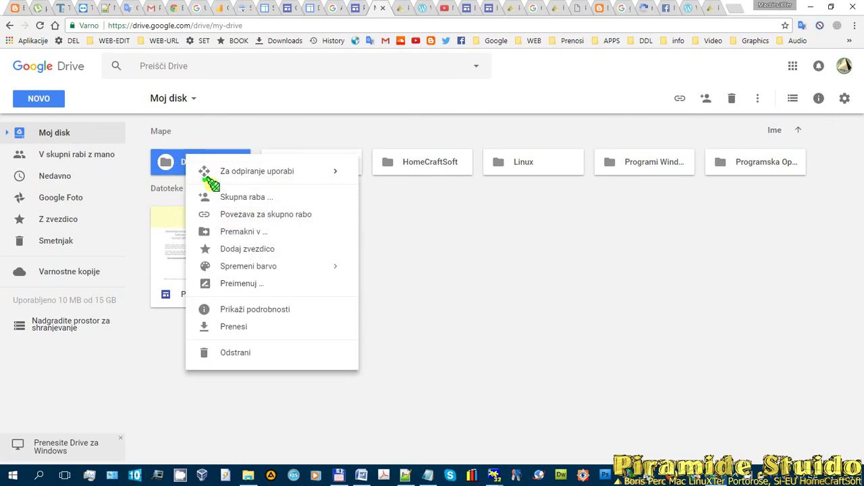
left_click(233, 213)
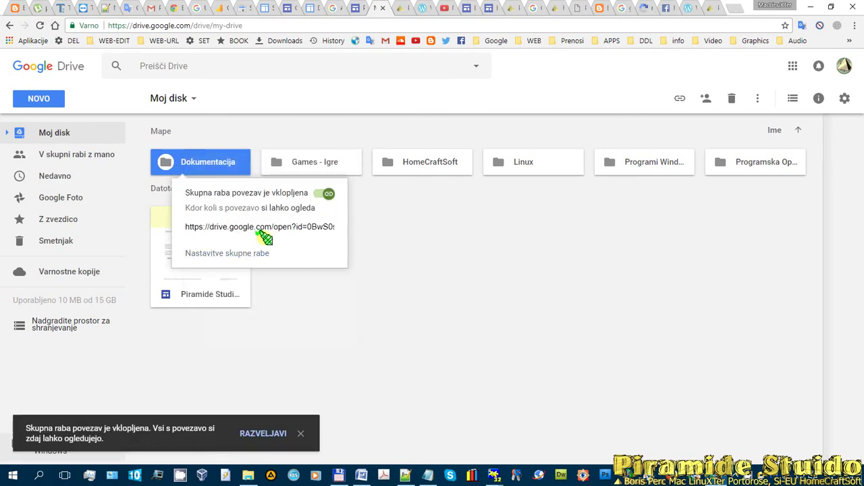
left_click(249, 227)
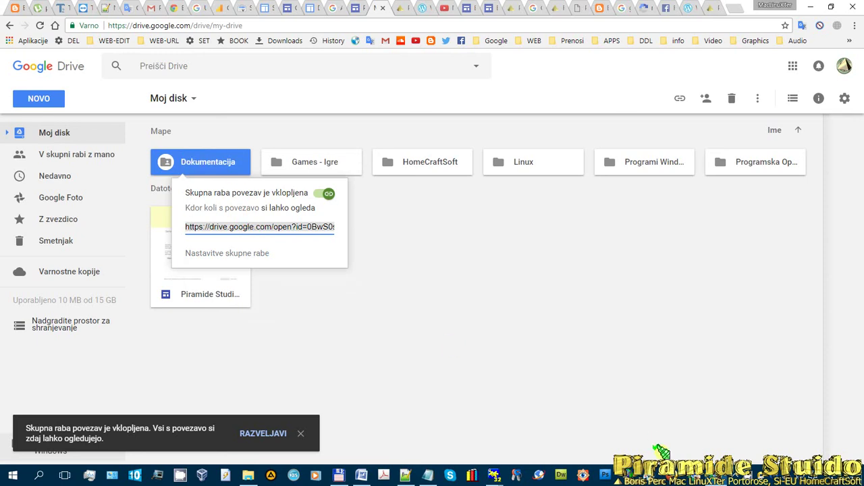
left_click(713, 478)
scroll(459, 324, "down", 3)
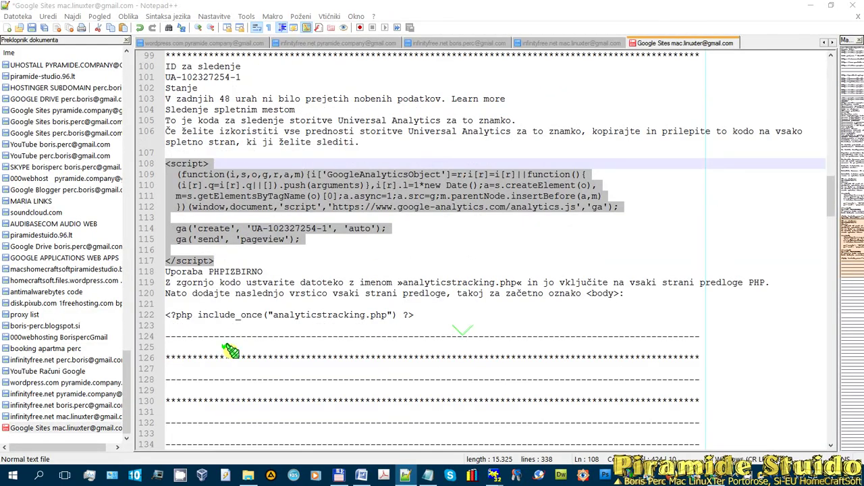
- On line 125 of the notes, add a 'Google Drive' line with the account e-mail and paste the Dokumentacija share link
left_click(207, 347)
type("G")
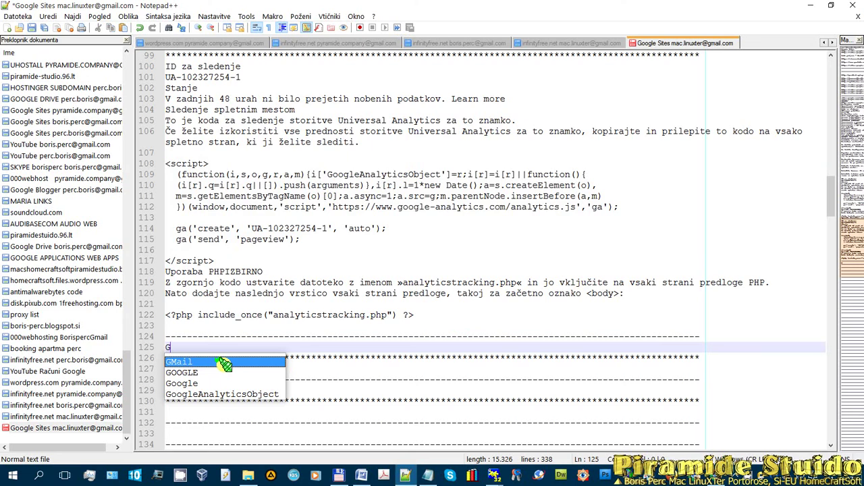
type("oogle Dri")
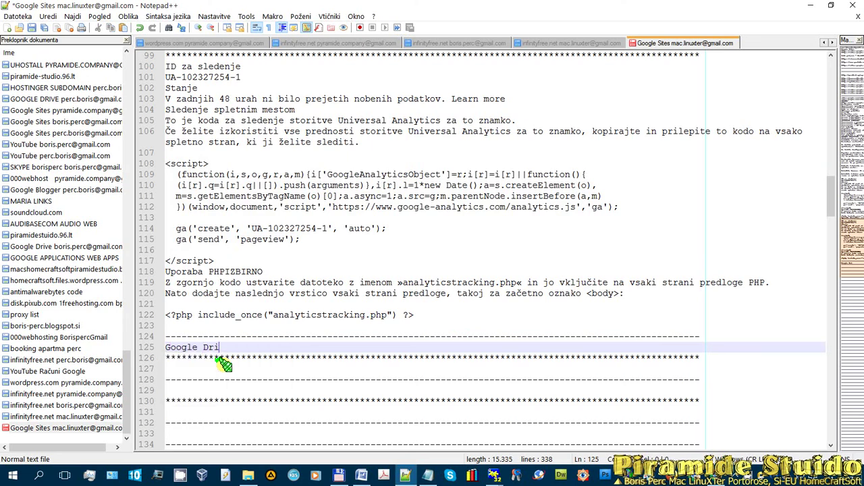
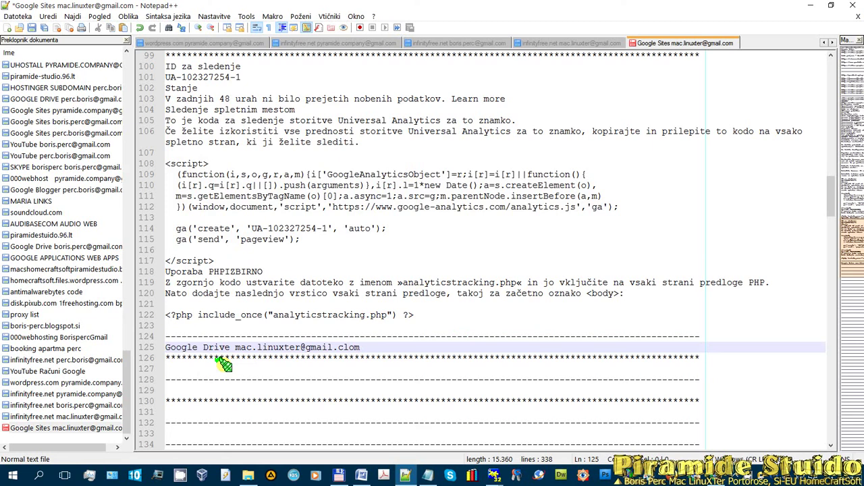
key("Return")
key("Return")
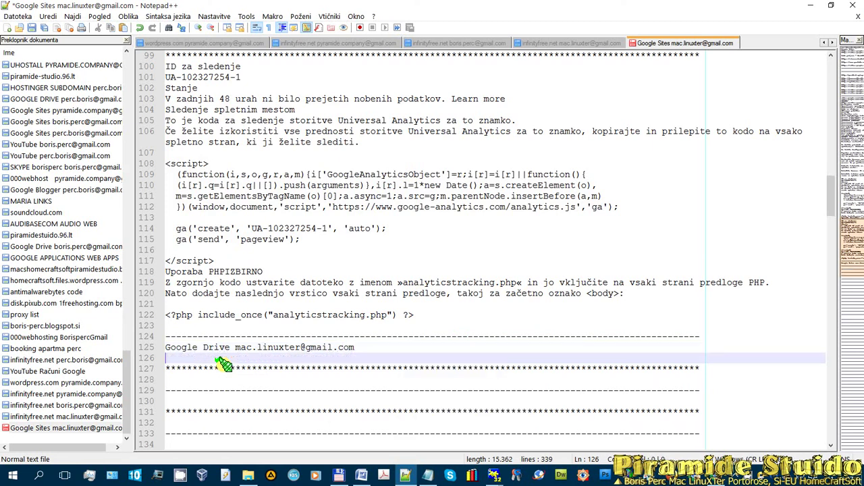
key("Return")
key("Return")
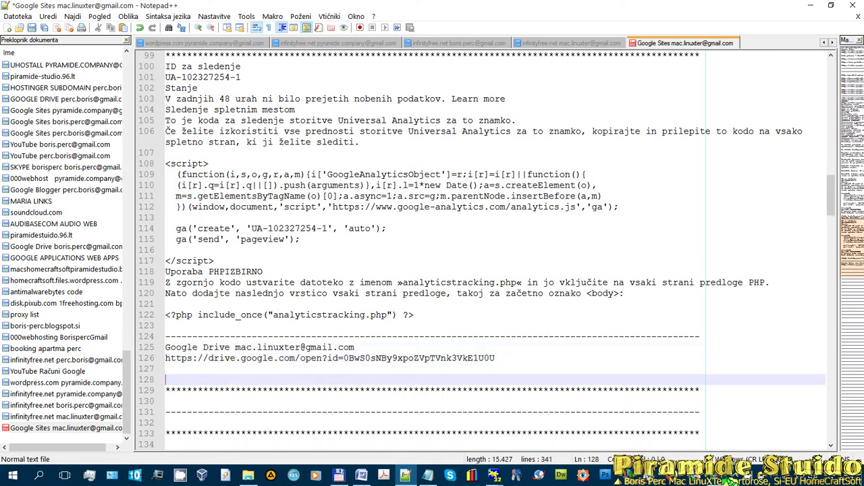
left_click(721, 476)
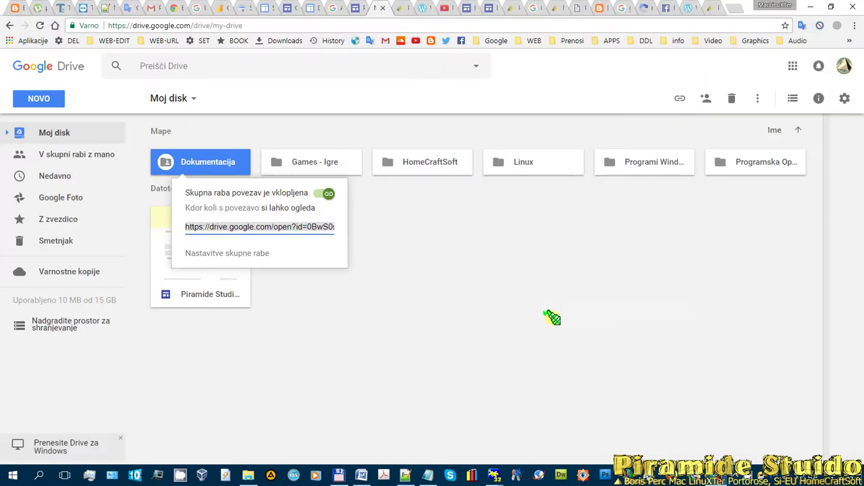
- Close the sharing popup and open the empty Dokumentacija folder, then return to the Sites editor
left_click(308, 344)
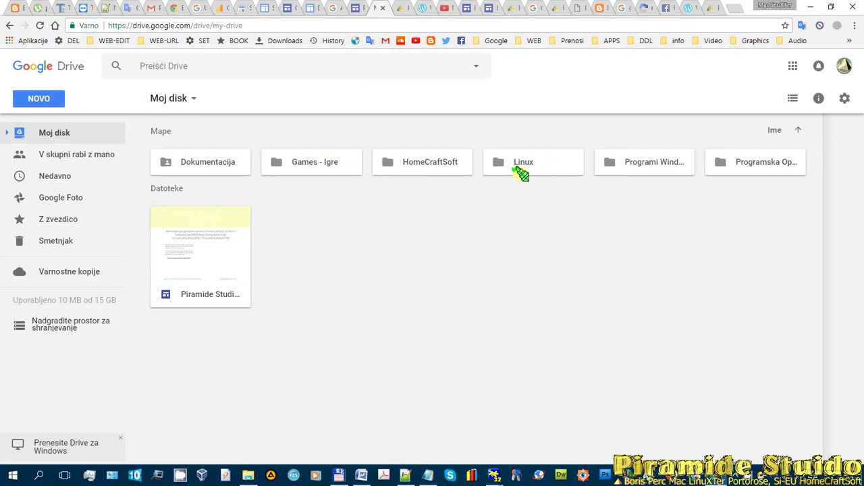
double_click(216, 163)
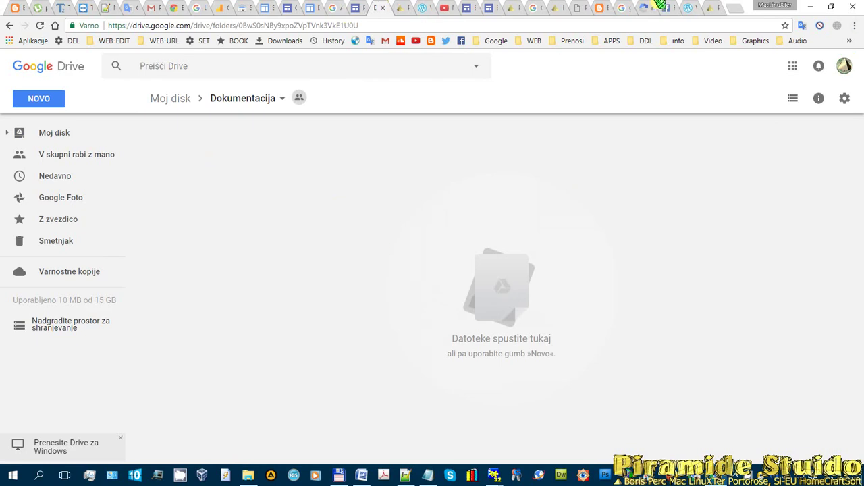
left_click(361, 7)
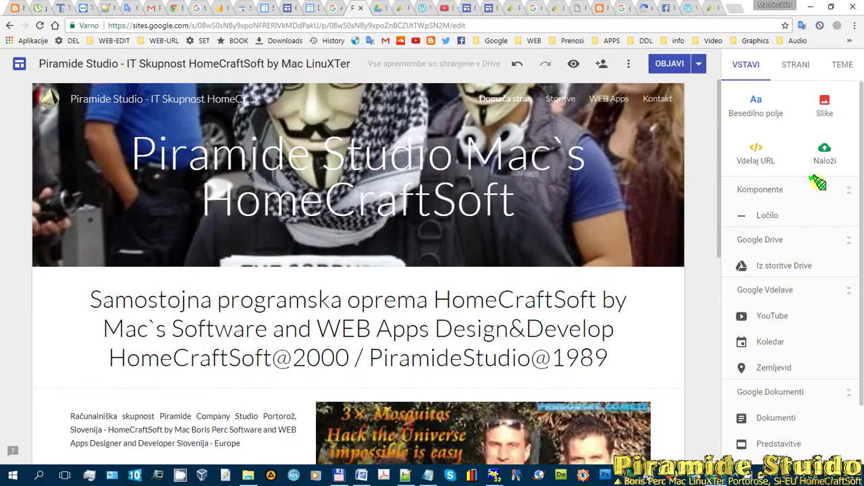
- Open the Storitve page in the editor and select the empty section below its title
scroll(816, 299, "down", 2)
scroll(569, 227, "down", 3)
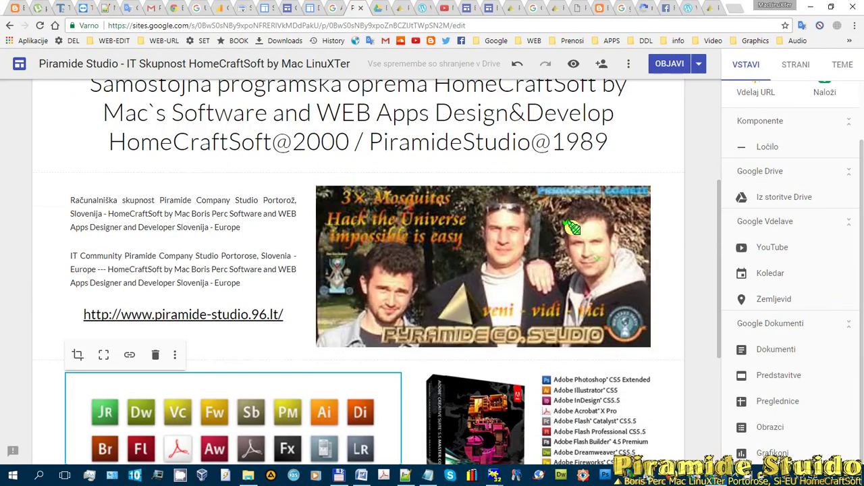
scroll(654, 112, "up", 3)
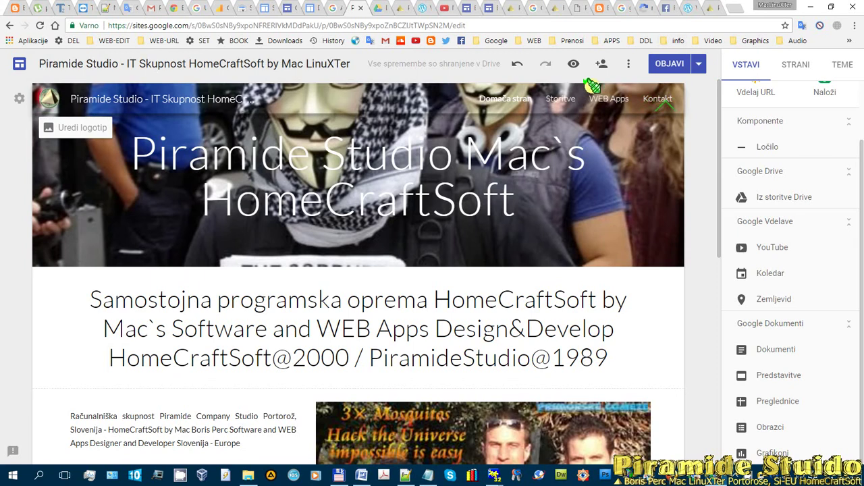
left_click(561, 99)
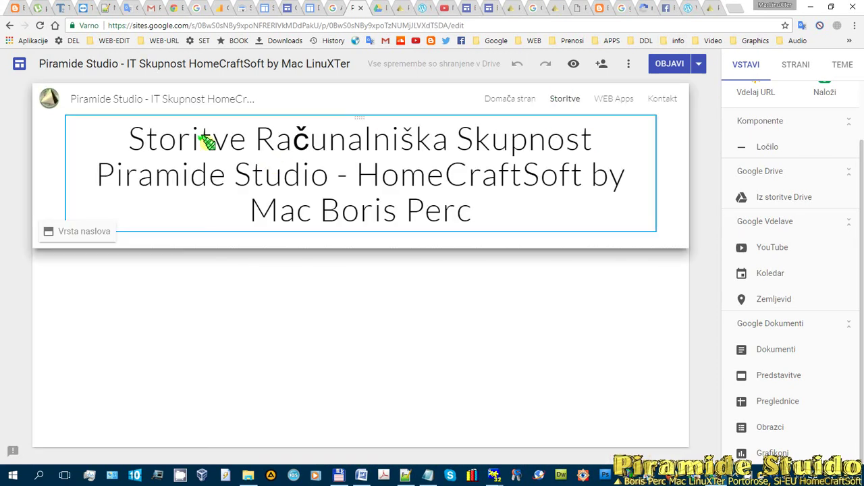
left_click(796, 65)
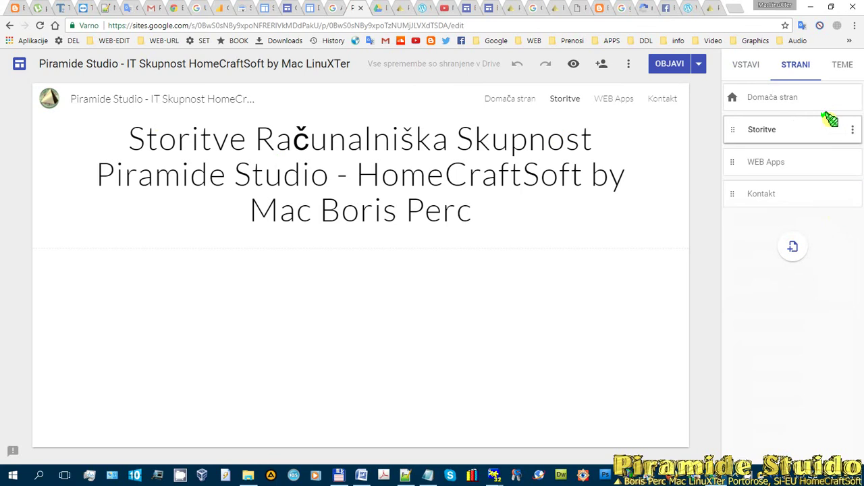
left_click(736, 65)
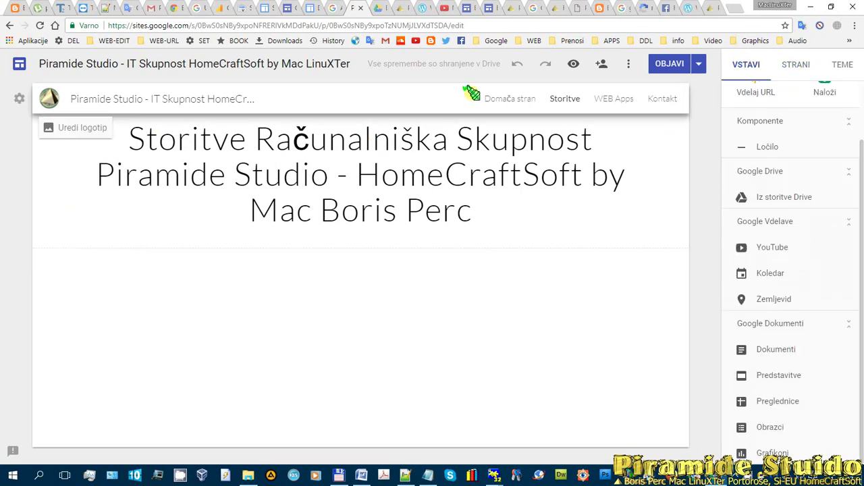
left_click(308, 277)
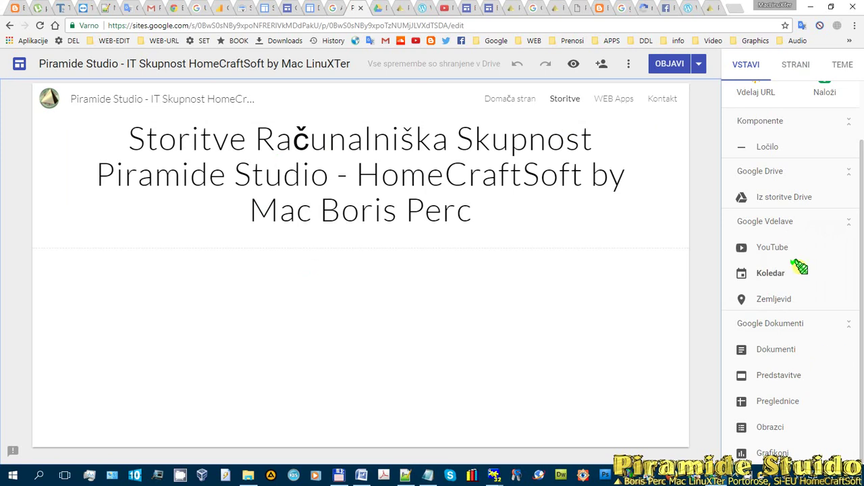
left_click(775, 299)
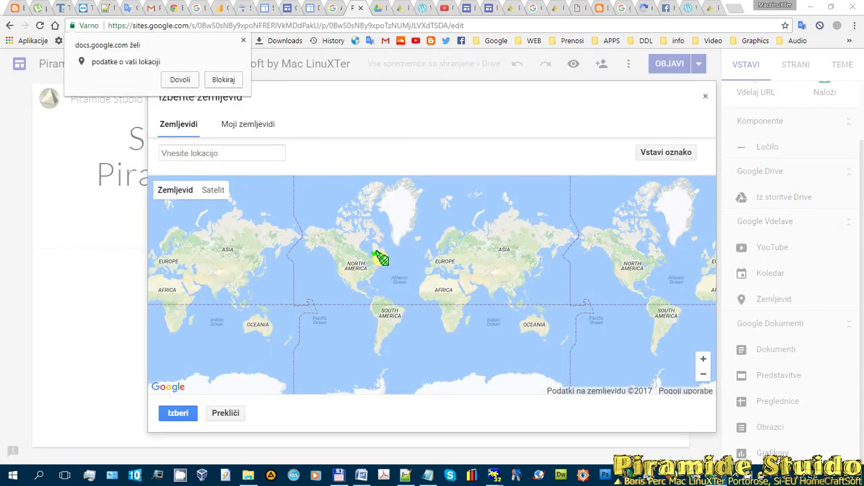
left_click(222, 154)
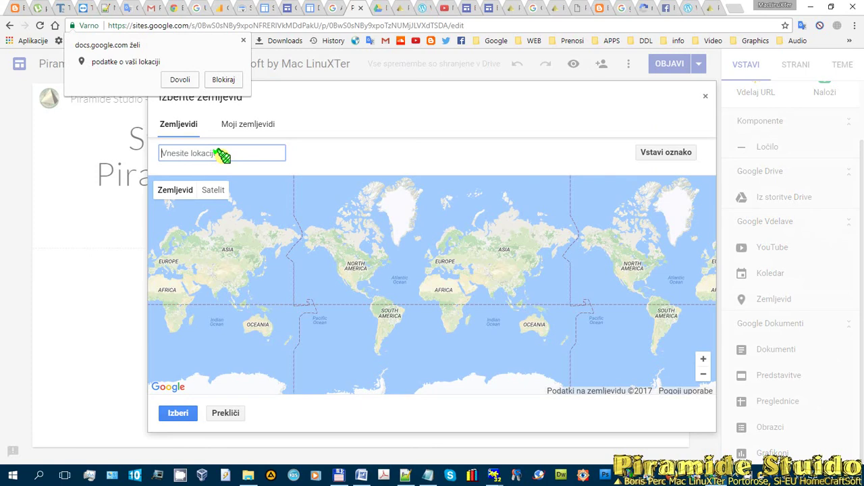
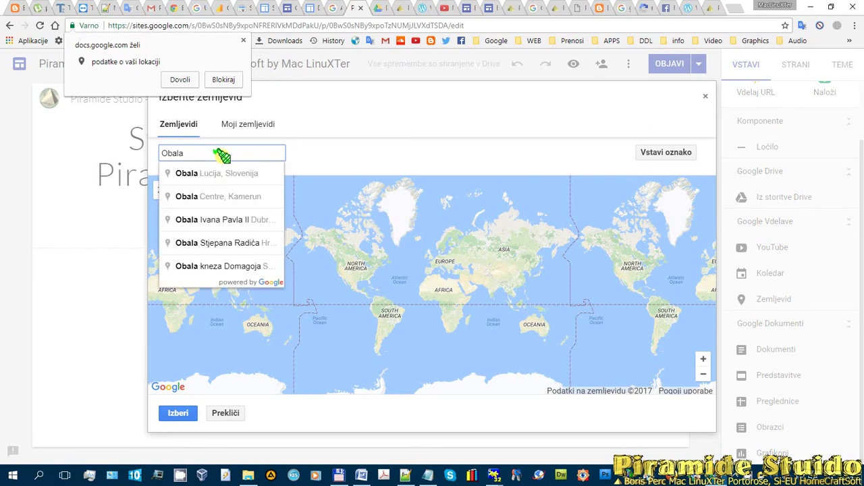
left_click(222, 172)
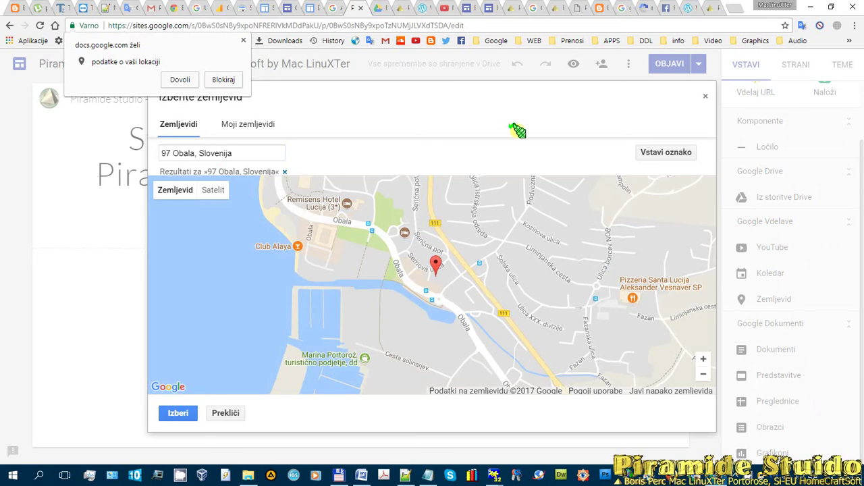
left_click(177, 412)
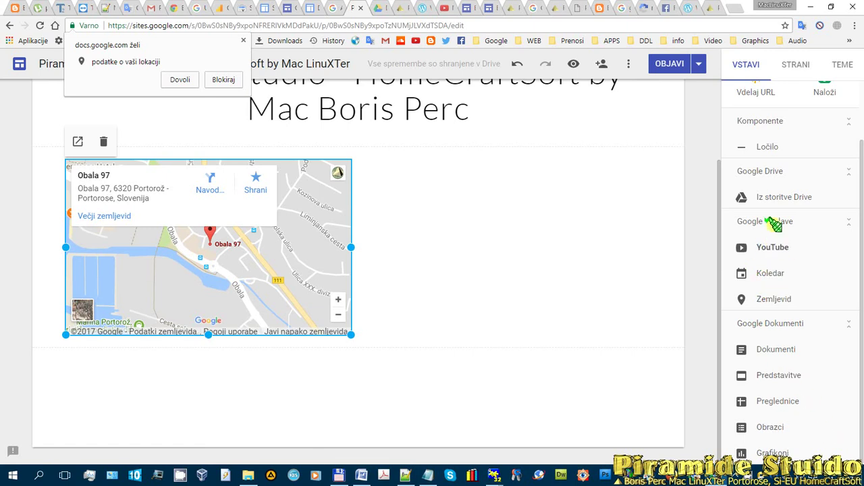
- Browse the Dokumentacija folder in the Drive picker, answer the location prompt, and close the picker
left_click(780, 194)
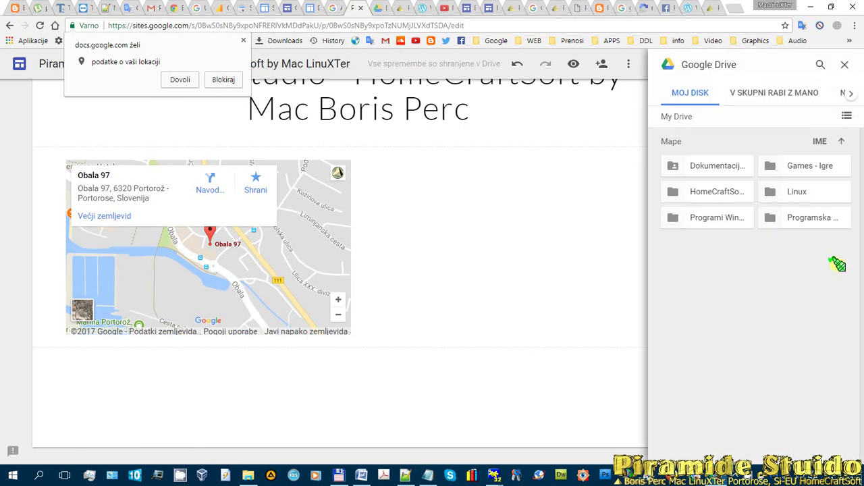
double_click(709, 164)
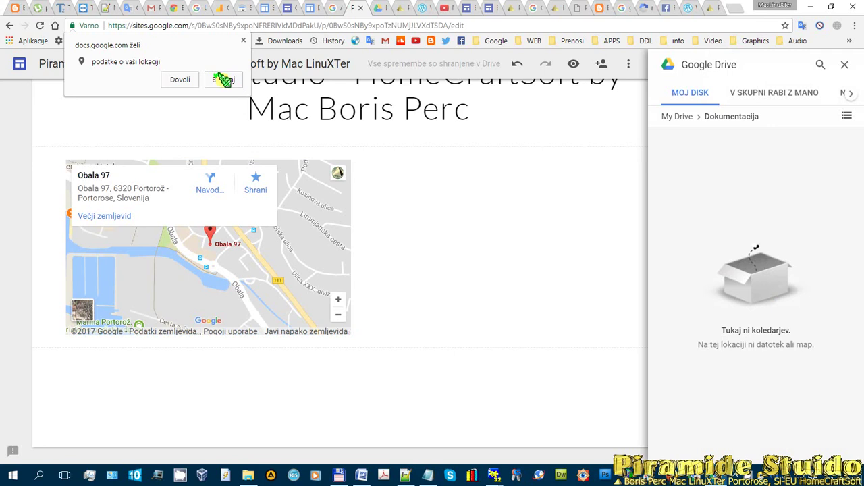
left_click(178, 79)
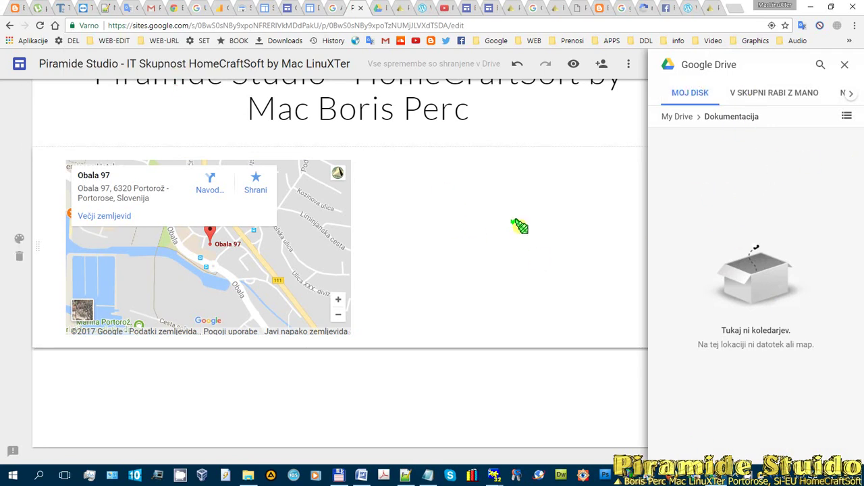
left_click(844, 65)
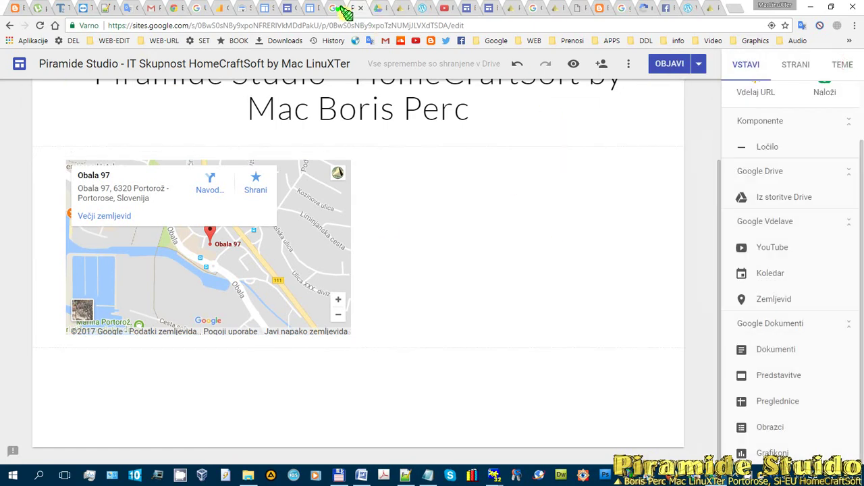
- Switch through the Drive folder, Pyramide Studio blog, WordPress.com and YouTube channel tabs
left_click(380, 12)
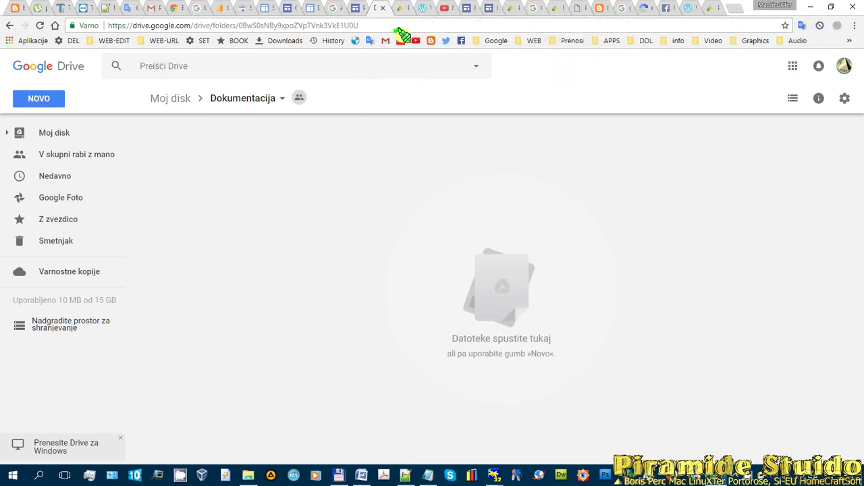
left_click(401, 8)
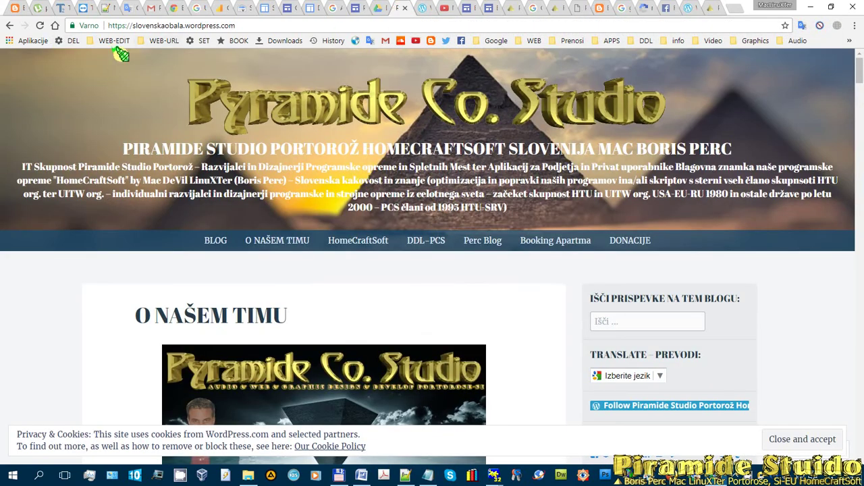
left_click(424, 10)
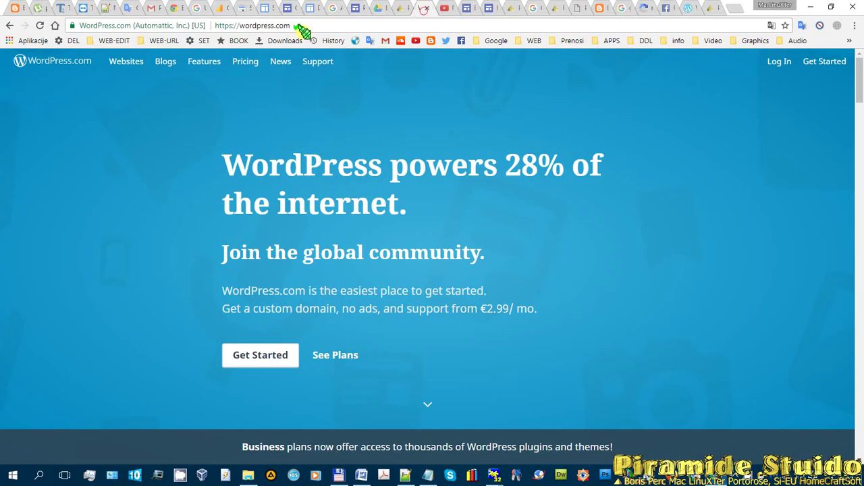
left_click(449, 7)
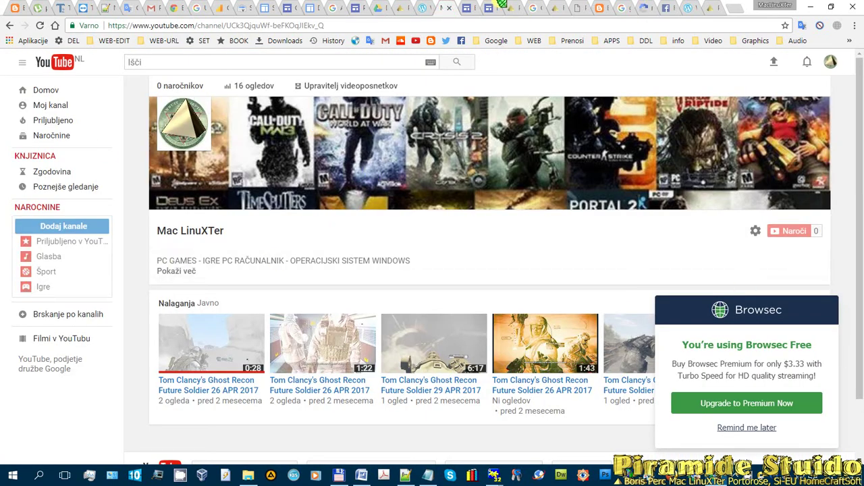
left_click(468, 8)
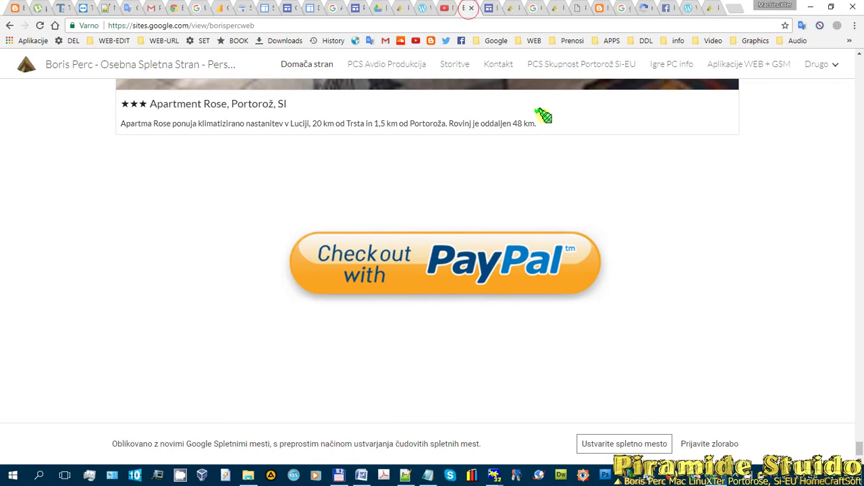
scroll(559, 168, "up", 10)
scroll(560, 168, "up", 15)
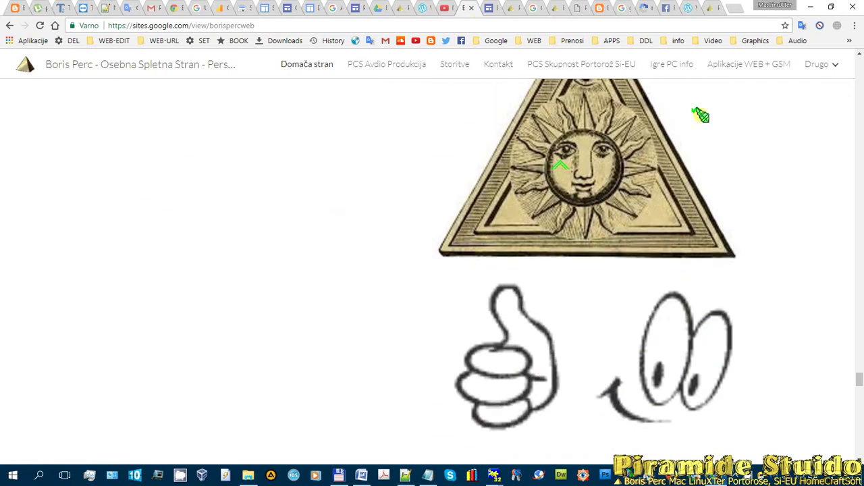
left_click(666, 64)
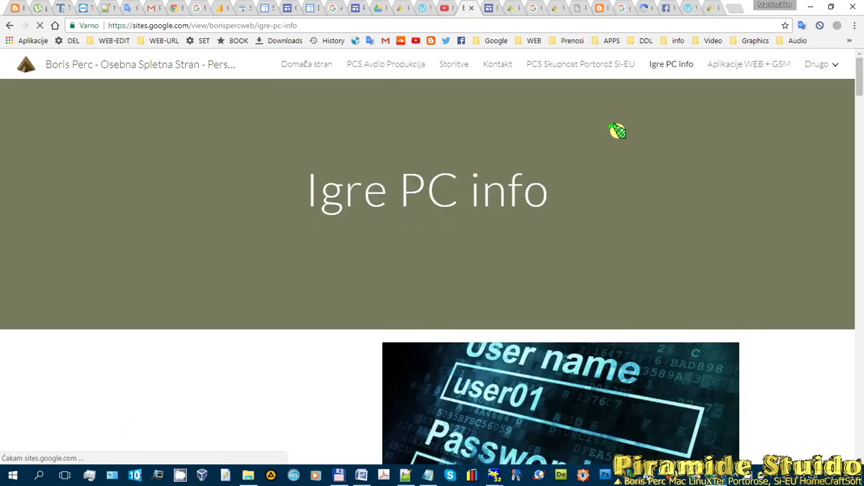
scroll(702, 169, "down", 6)
scroll(704, 171, "down", 8)
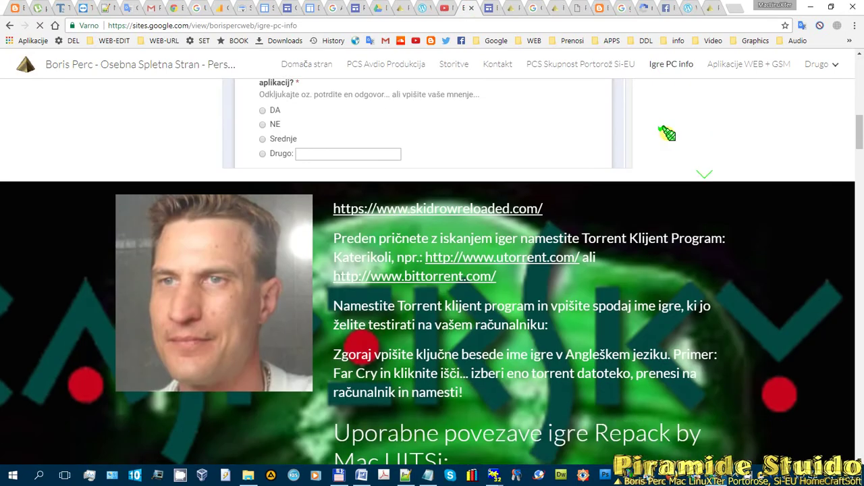
scroll(666, 134, "up", 4)
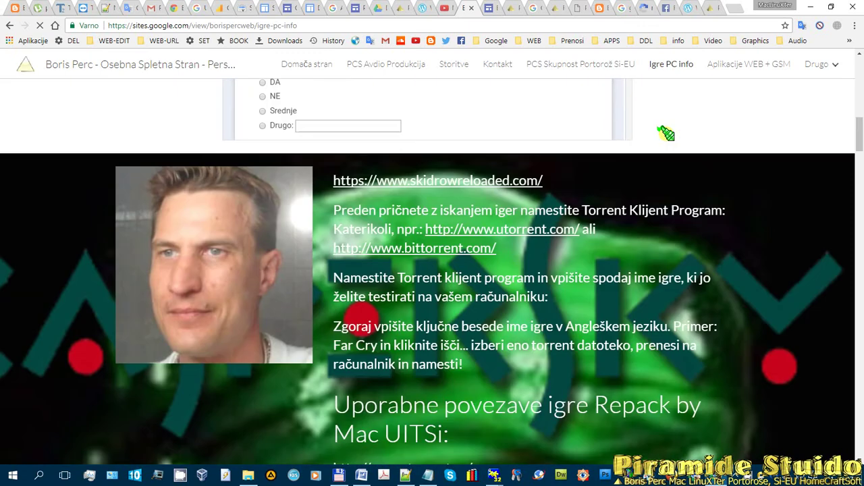
scroll(665, 134, "down", 7)
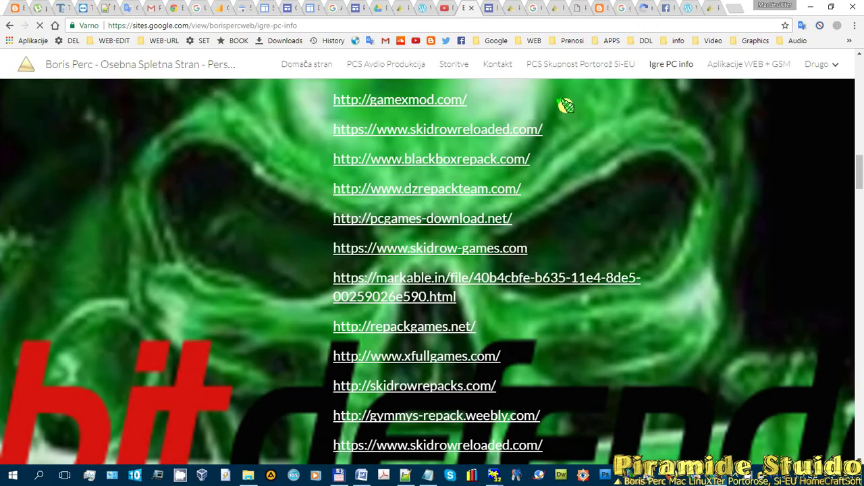
scroll(563, 106, "up", 5)
scroll(415, 200, "down", 7)
scroll(463, 190, "down", 15)
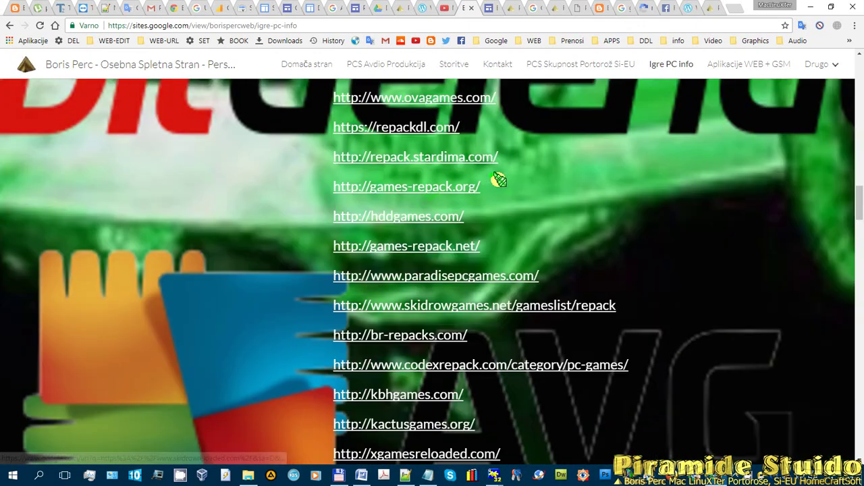
scroll(601, 137, "down", 20)
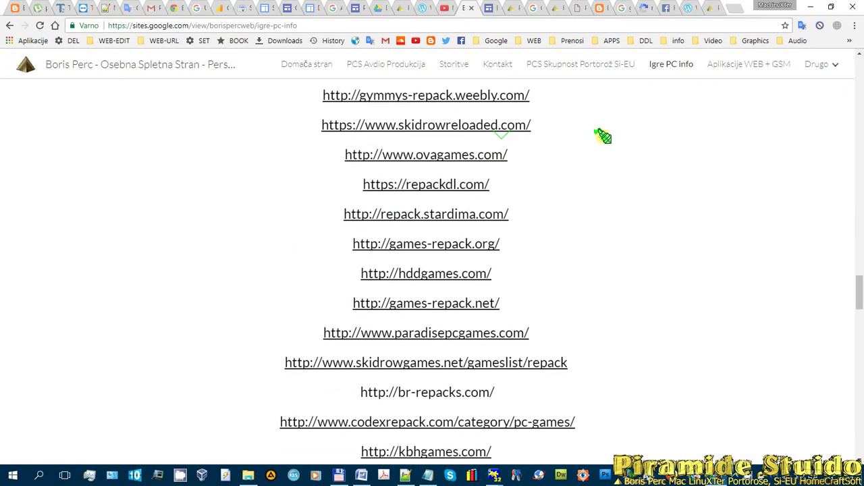
scroll(602, 138, "down", 9)
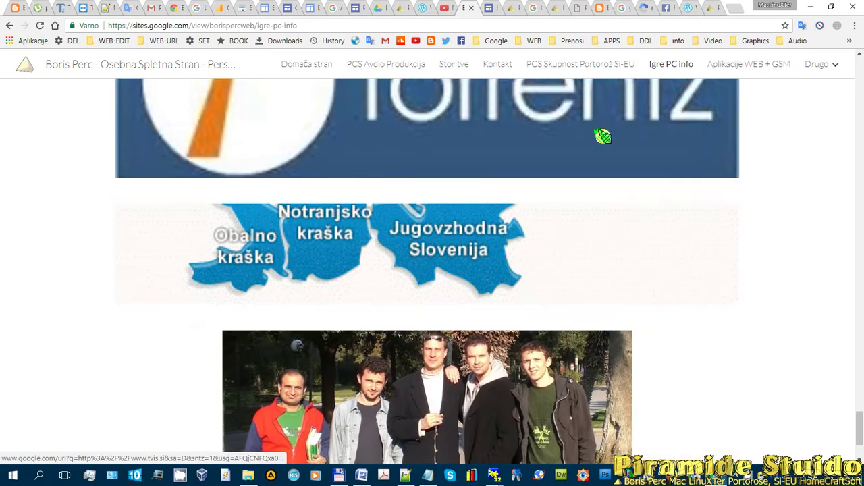
scroll(601, 137, "up", 7)
scroll(601, 137, "up", 6)
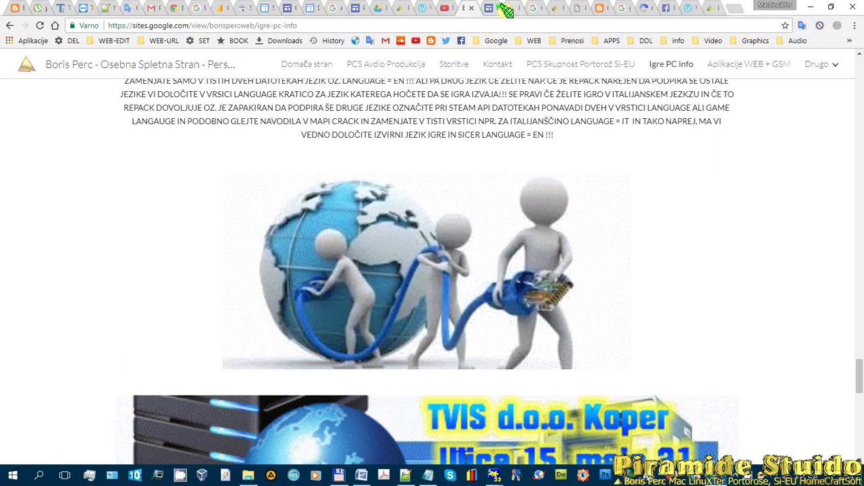
- Search Google for 'xampp' in a new tab and open the XAMPP Installers and Downloads page
left_click(734, 11)
type("x")
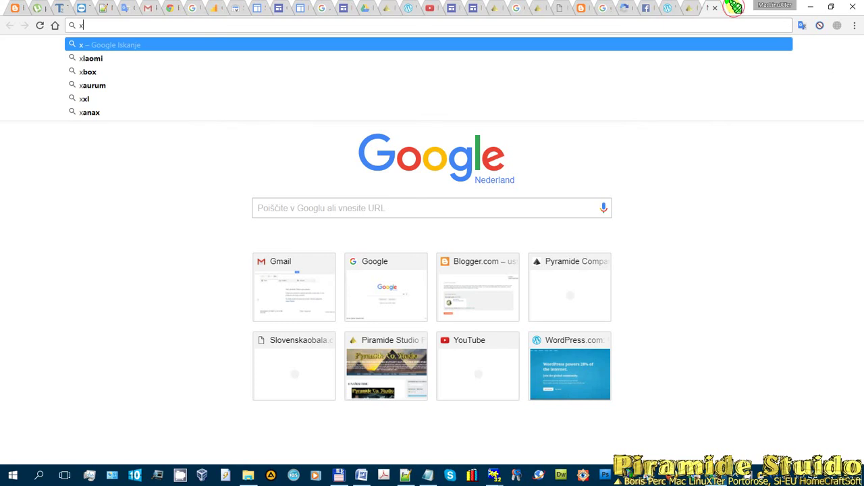
type("ampp")
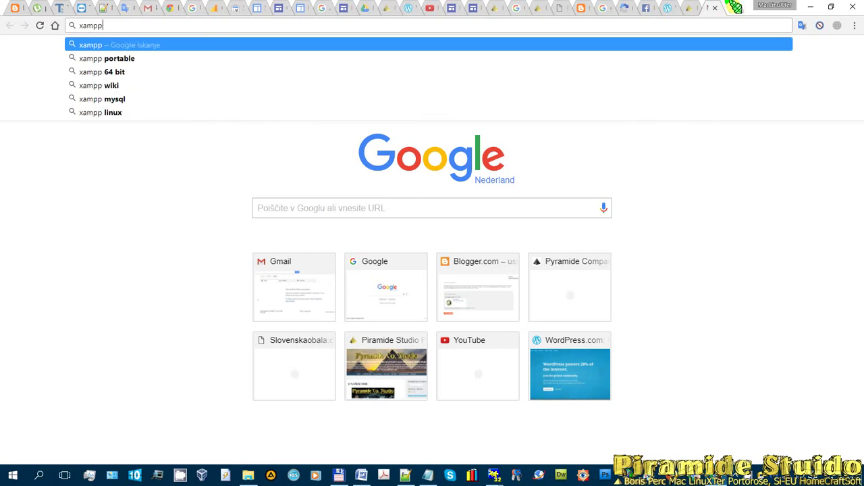
key("Return")
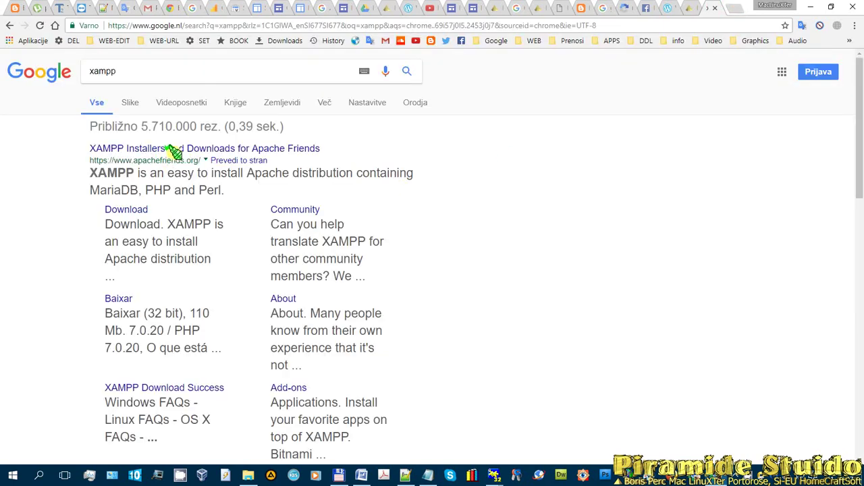
left_click(171, 148)
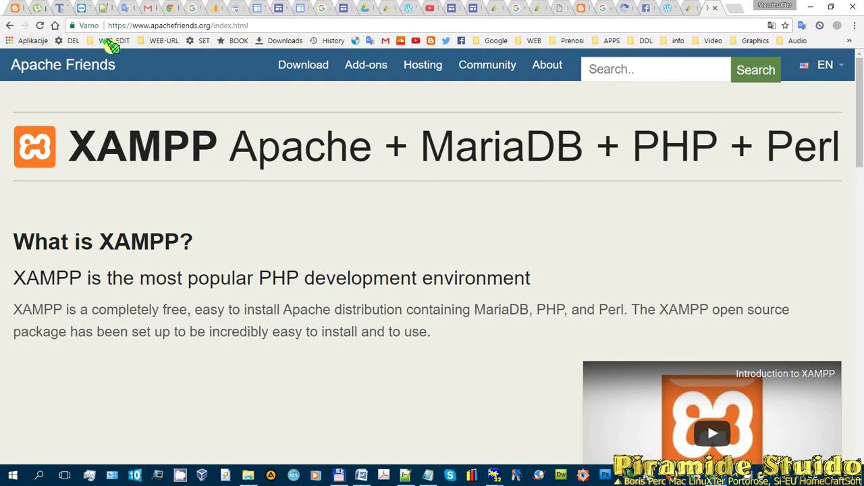
- Look over the uTorrent website tab, then return to the Torrentz2 search page
left_click(39, 8)
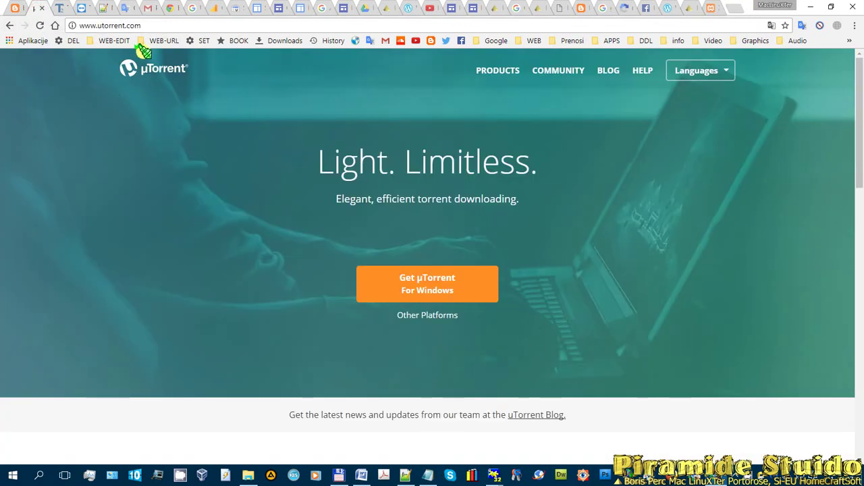
left_click(150, 25)
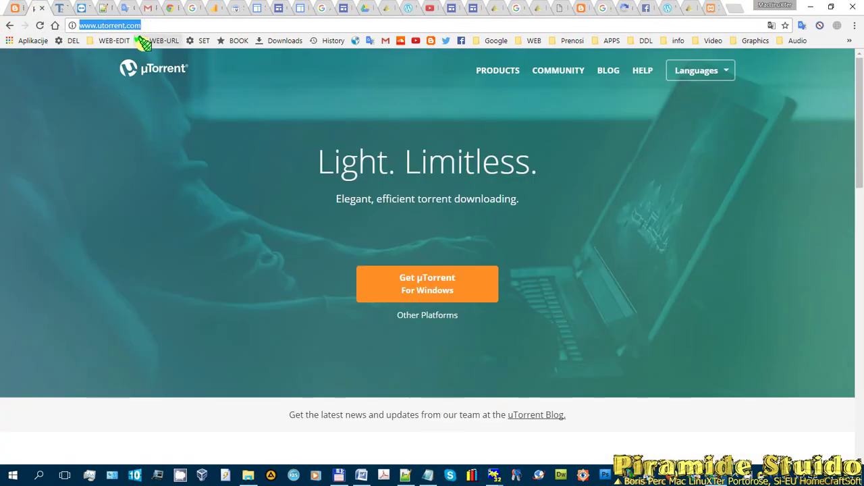
left_click(755, 474)
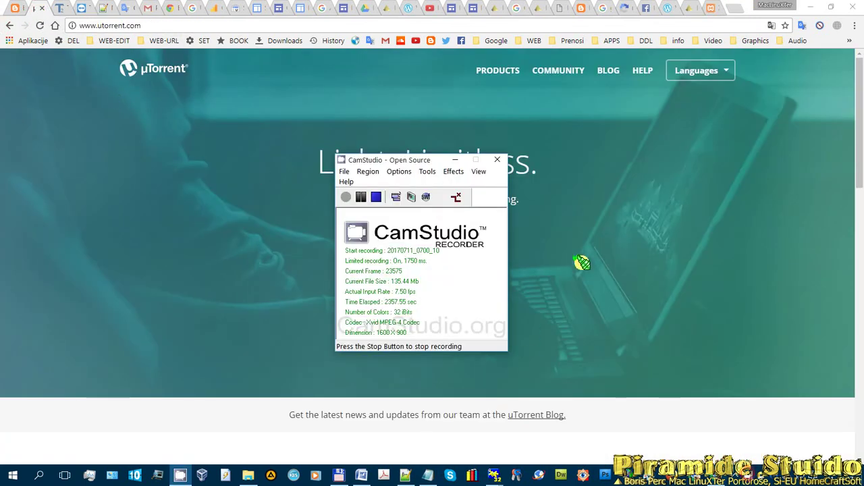
left_click(455, 160)
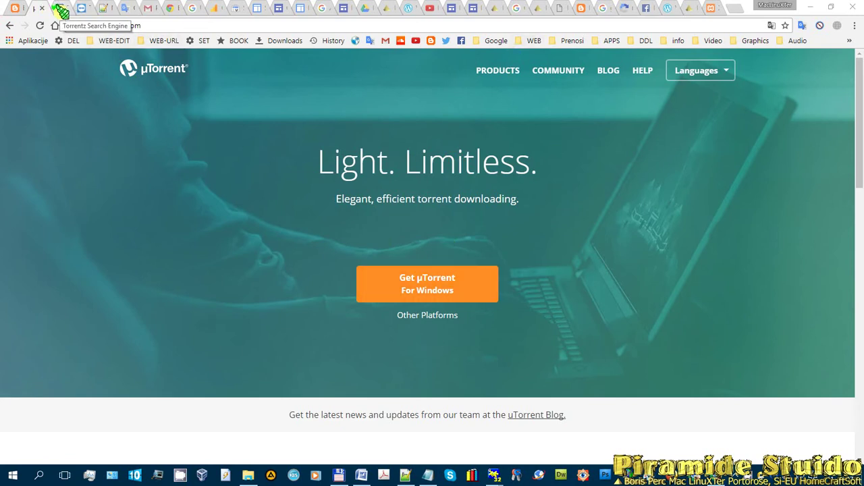
left_click(62, 9)
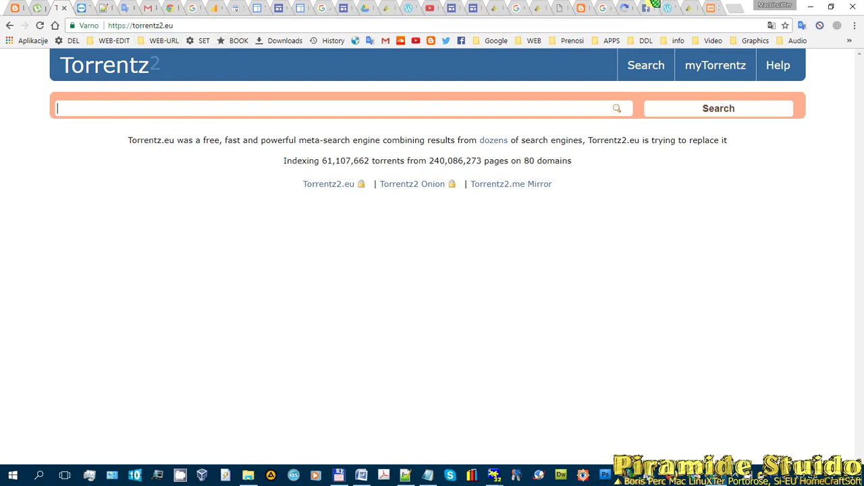
- Load partis.si in a new tab and enter the account username and password
left_click(732, 8)
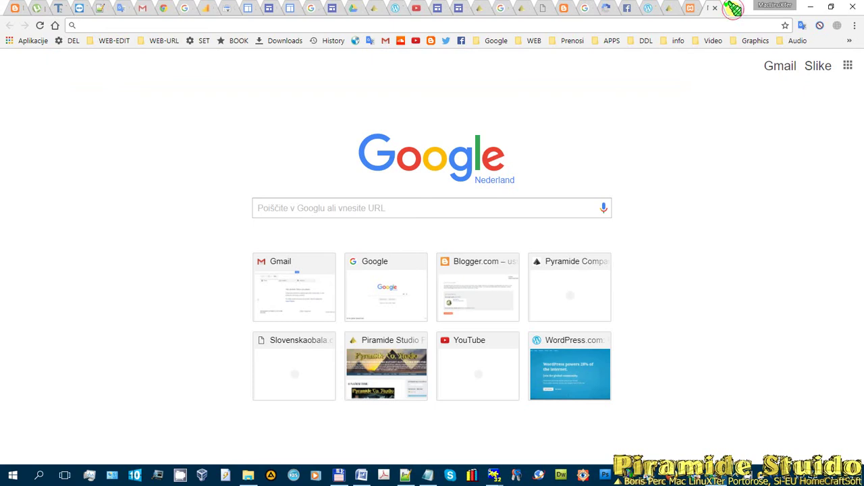
type("partis.")
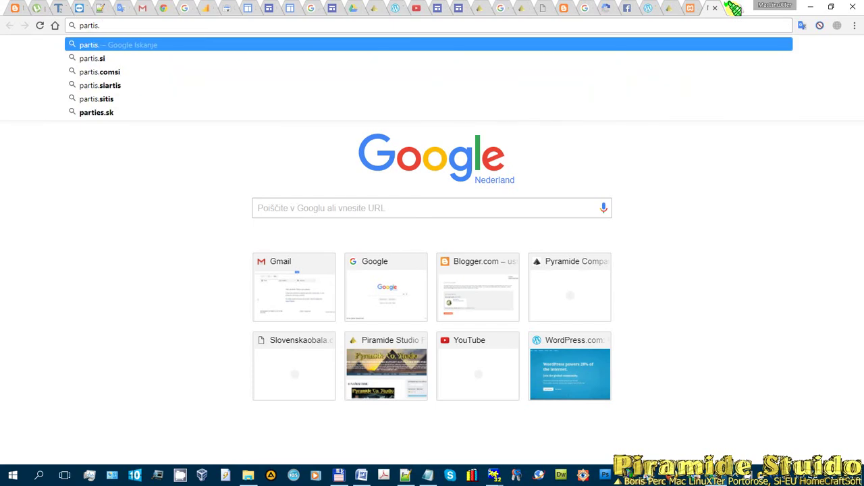
key("BackSpace")
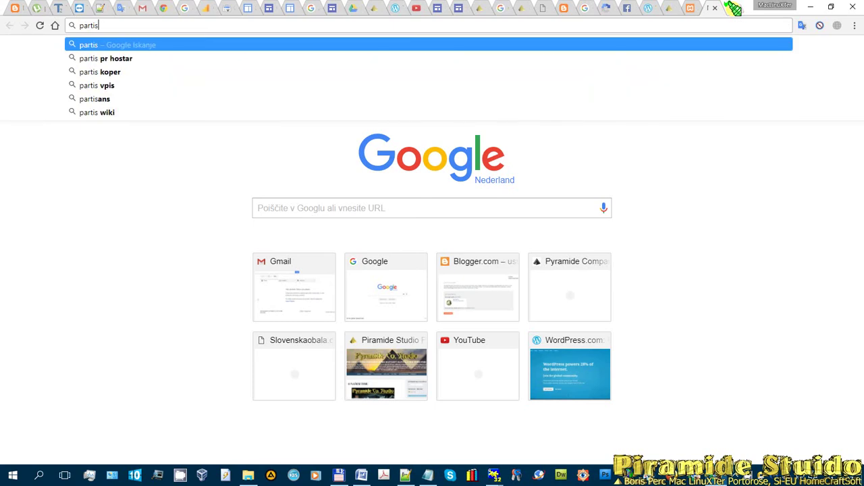
key("BackSpace")
key("BackSpace")
type("is.si")
key("Return")
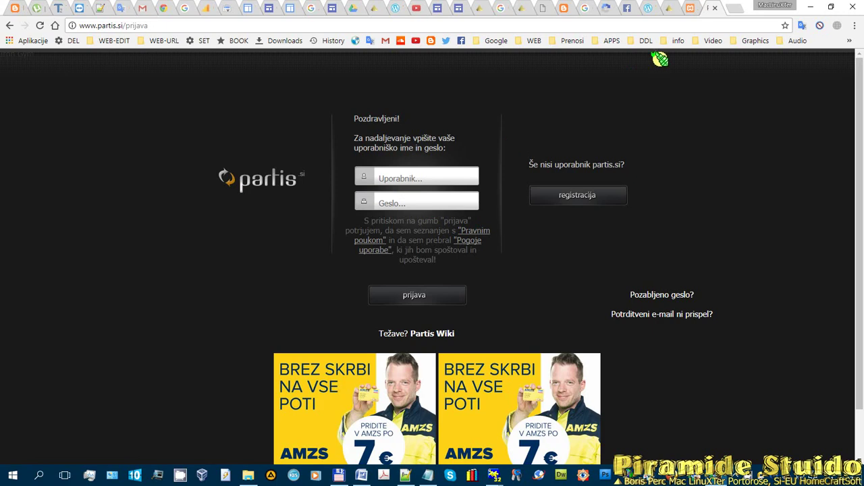
left_click(447, 174)
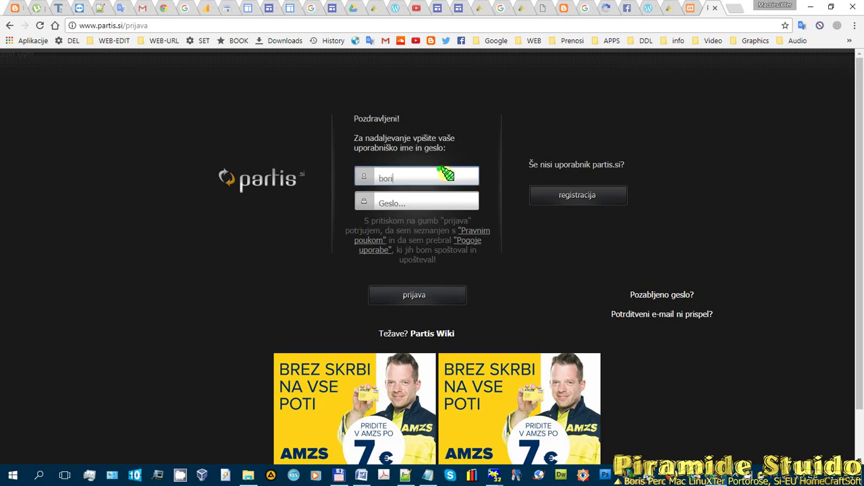
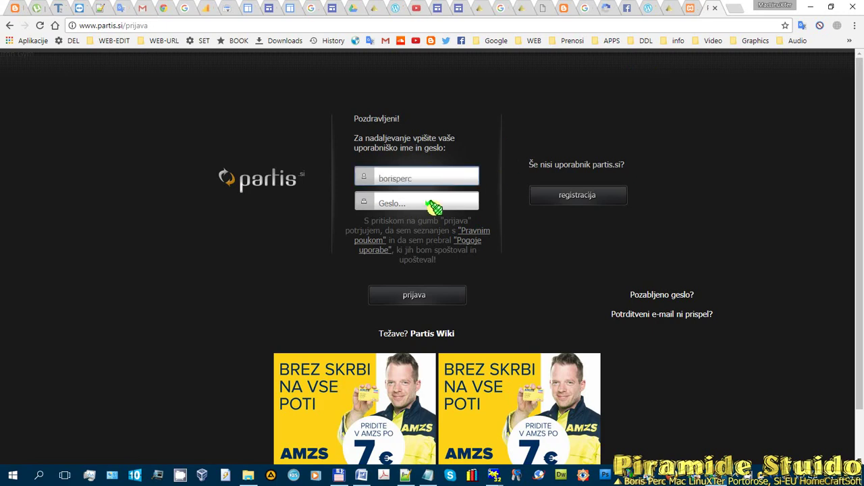
left_click(413, 198)
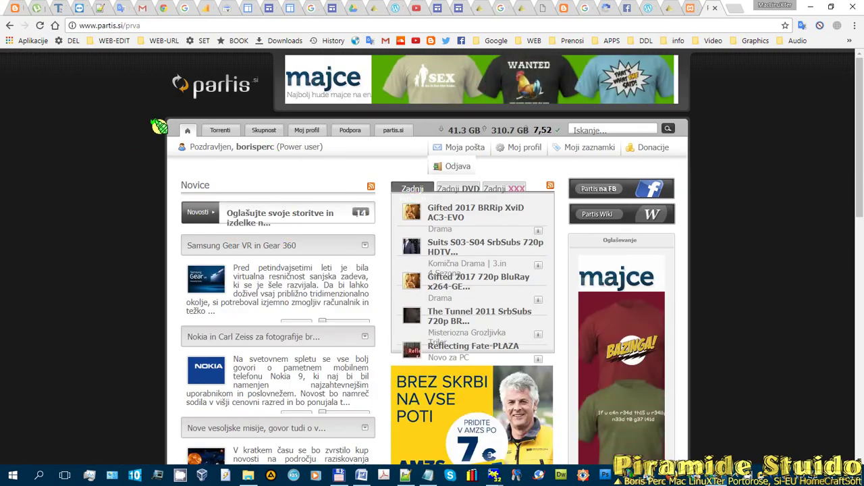
- Check the Torrenti section options, then close the partis.si tab
mouse_move(277, 151)
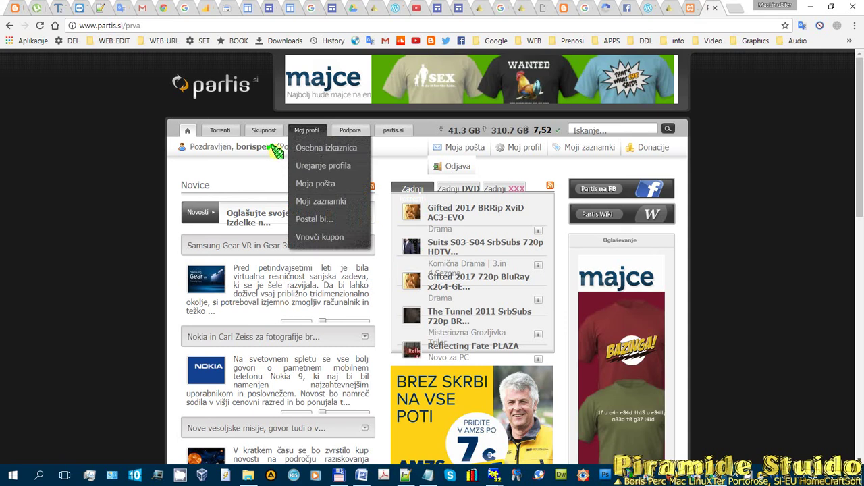
left_click(221, 132)
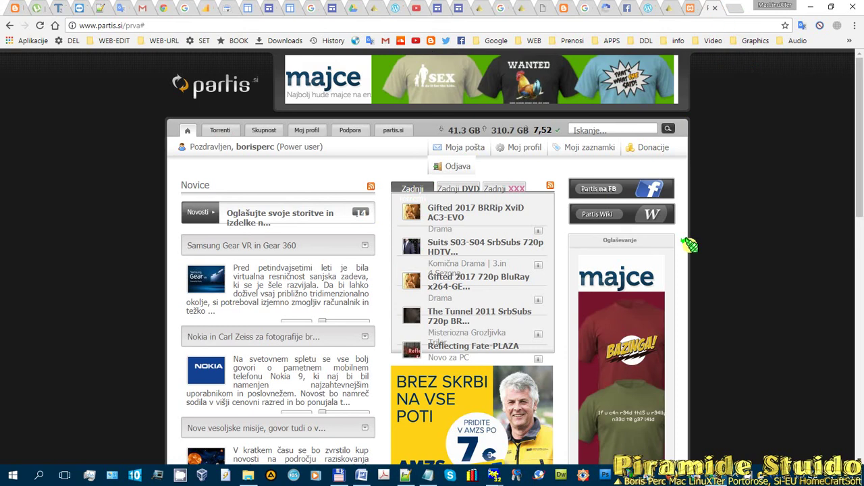
left_click(718, 8)
left_click(61, 8)
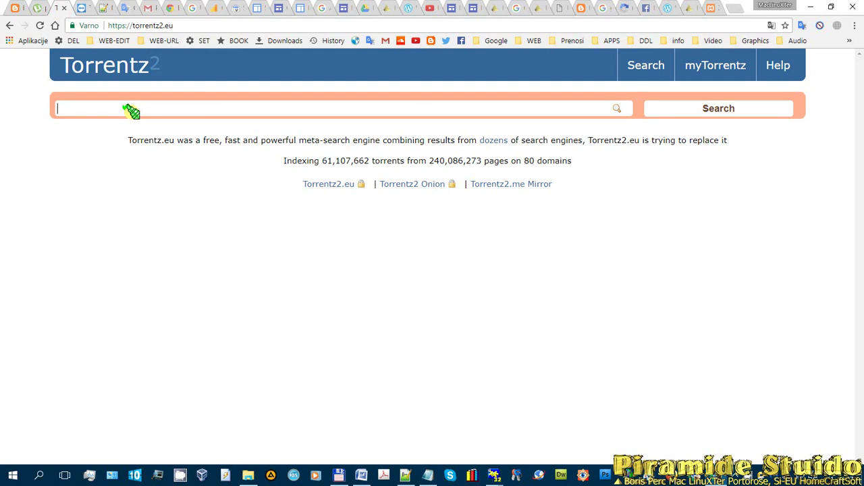
type("pc games")
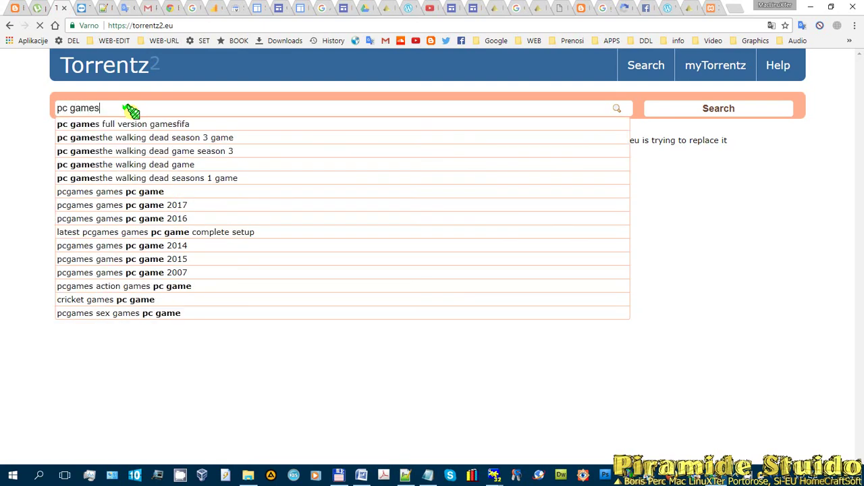
key("Return")
scroll(162, 246, "down", 3)
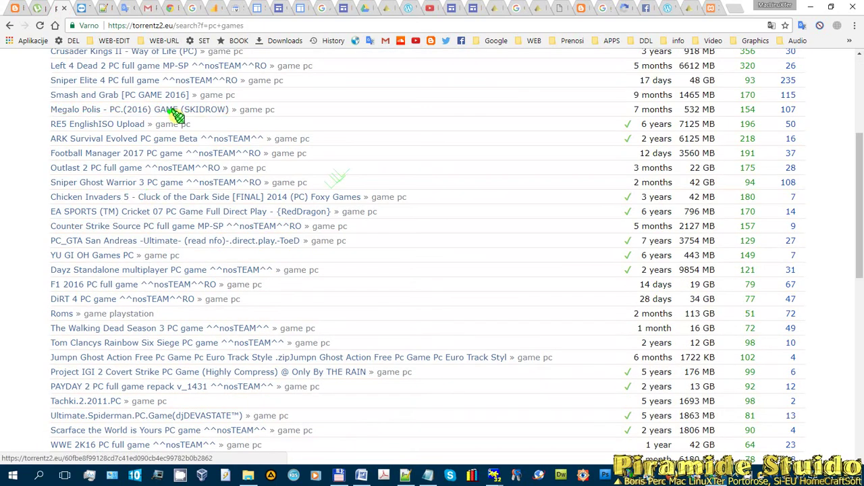
scroll(169, 113, "up", 5)
scroll(135, 215, "down", 3)
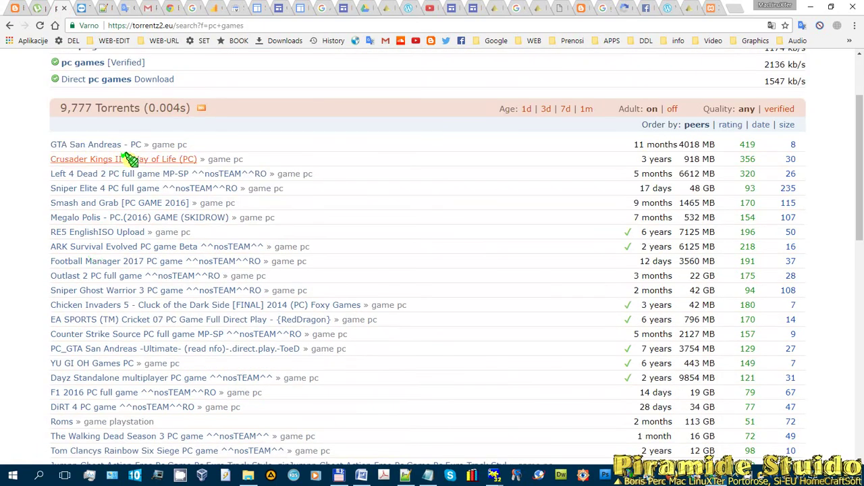
scroll(85, 110, "up", 3)
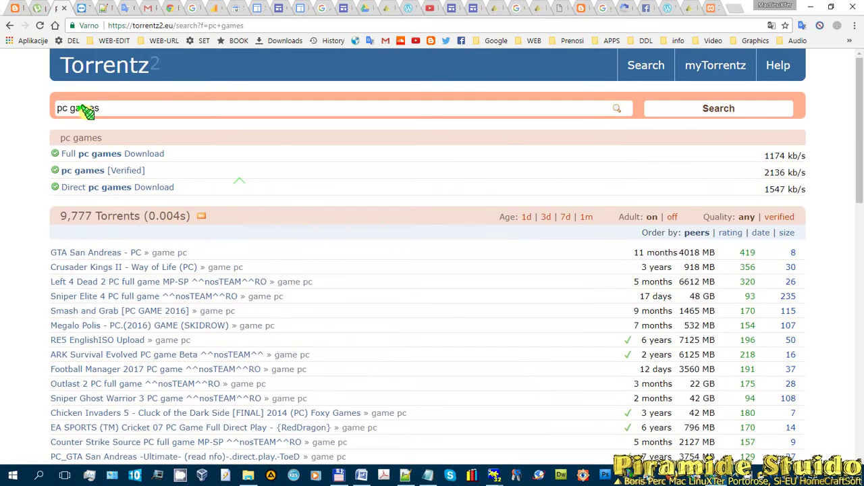
scroll(182, 247, "down", 15)
scroll(181, 323, "down", 3)
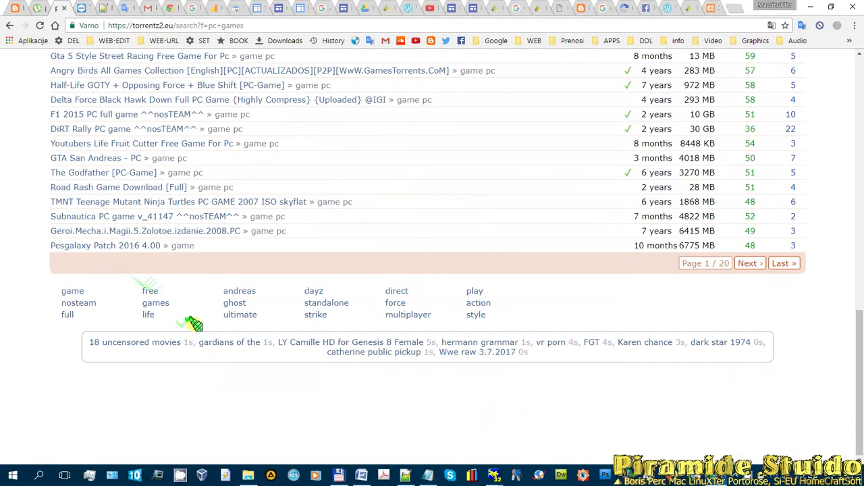
scroll(87, 116, "up", 5)
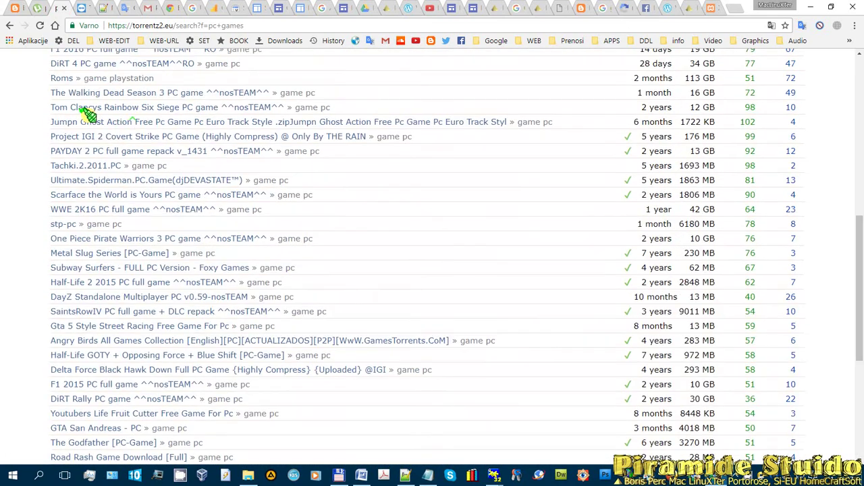
scroll(164, 193, "down", 5)
scroll(196, 220, "up", 2)
scroll(196, 219, "up", 9)
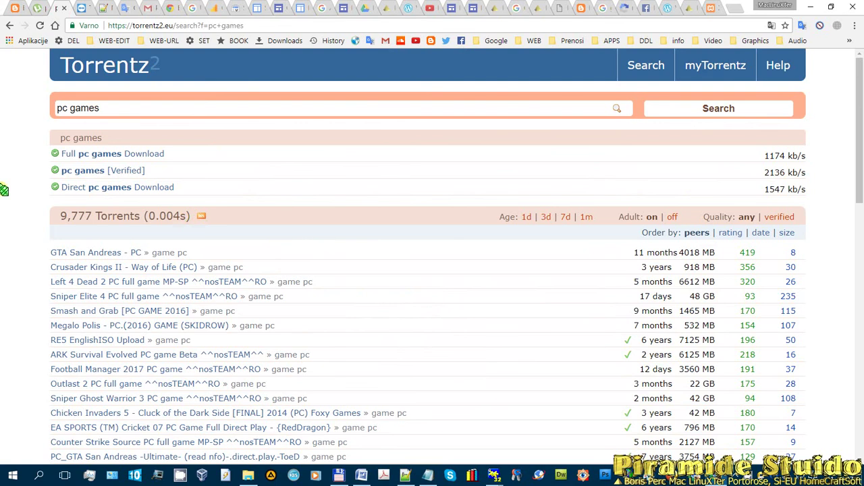
scroll(202, 243, "down", 1)
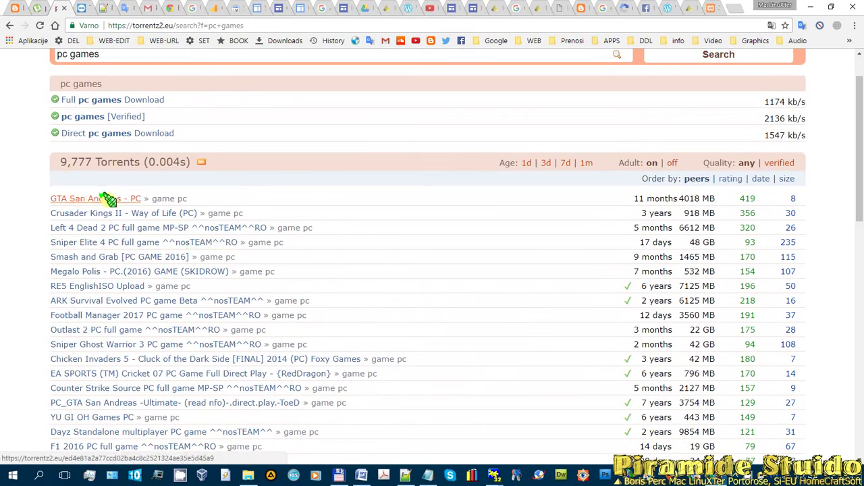
scroll(182, 157, "up", 1)
left_click_drag(104, 108, 4, 111)
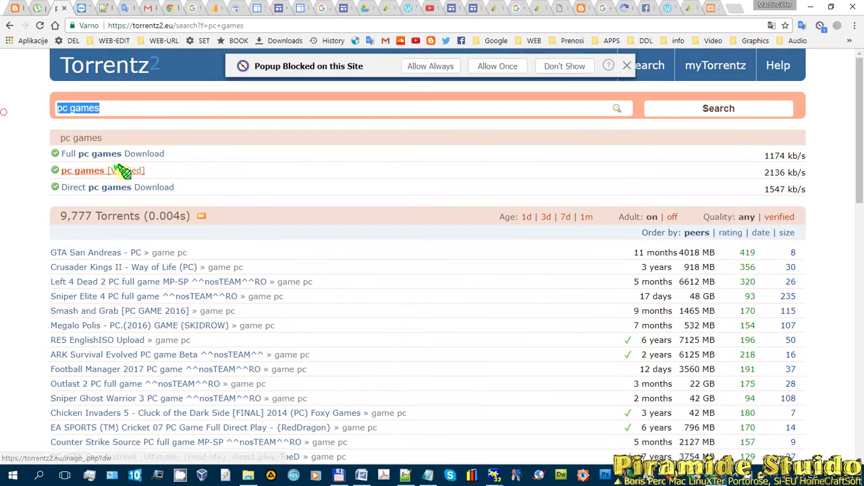
- Search Torrentz2 for 'aplication', then 'aplication pc', and scan the results
type("apli")
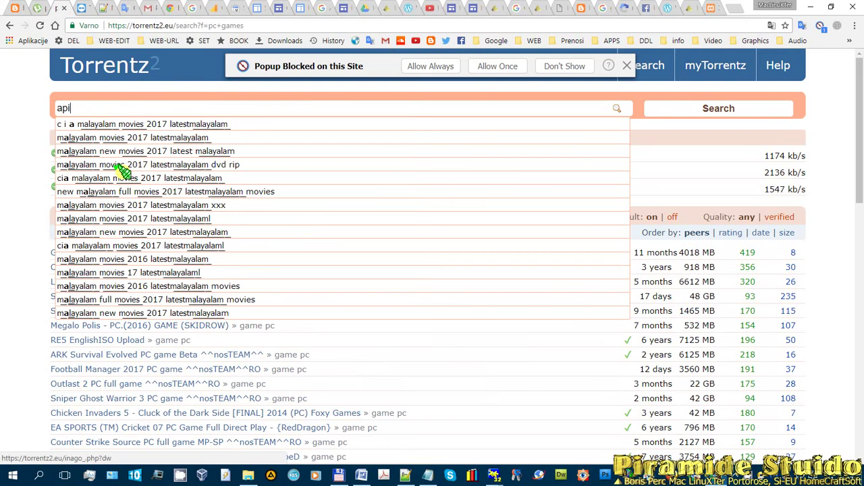
type("cation")
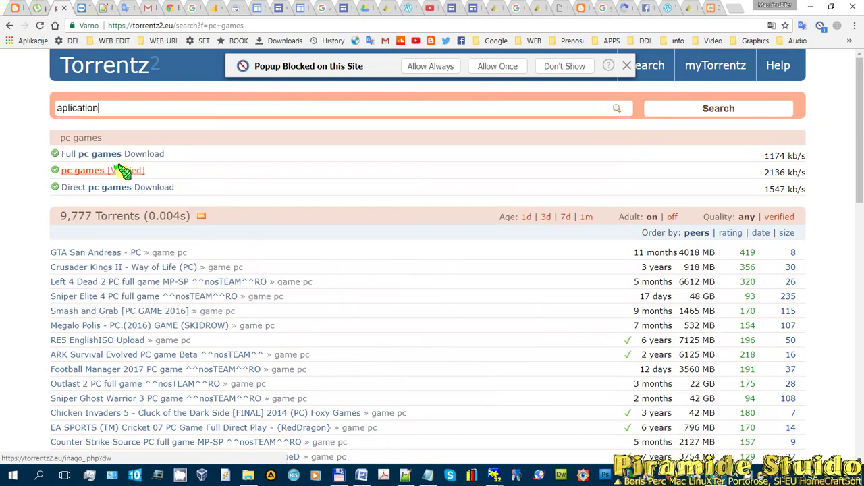
key("Return")
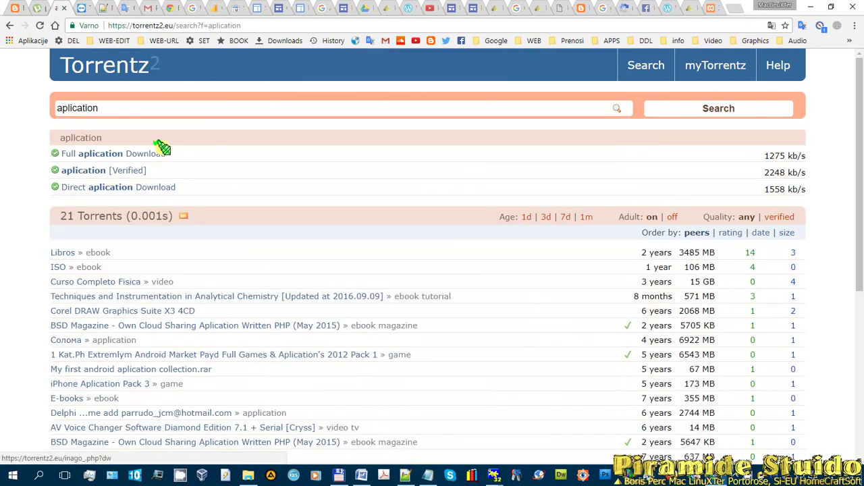
left_click(115, 108)
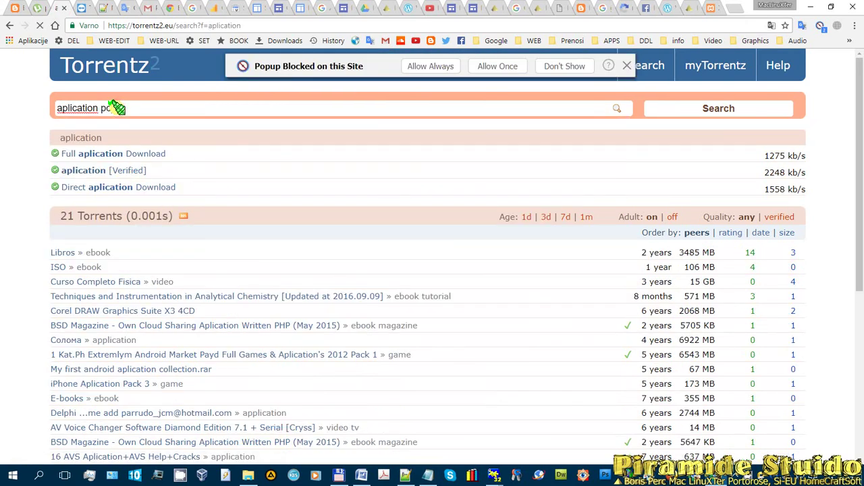
type("pc")
key("Return")
double_click(114, 108)
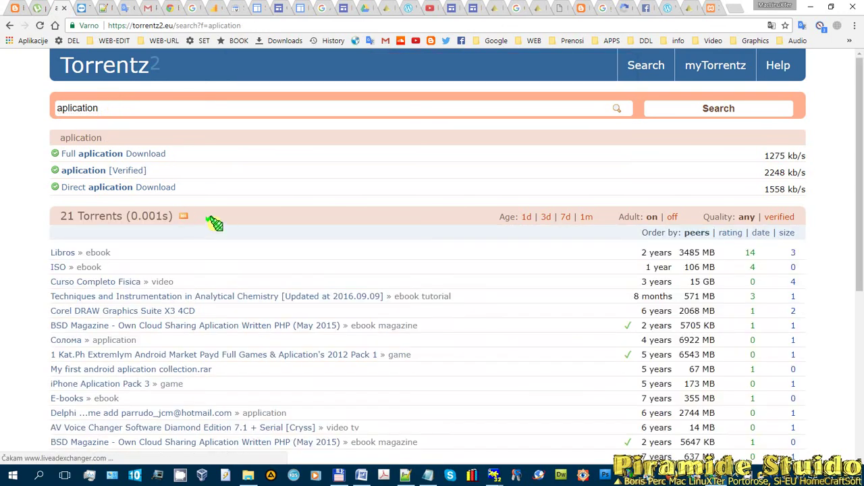
scroll(331, 283, "down", 2)
scroll(330, 282, "down", 1)
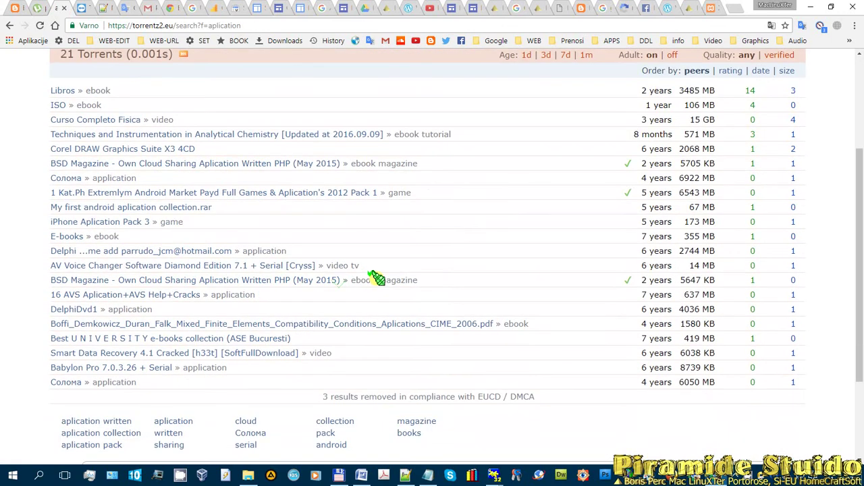
scroll(513, 346, "down", 2)
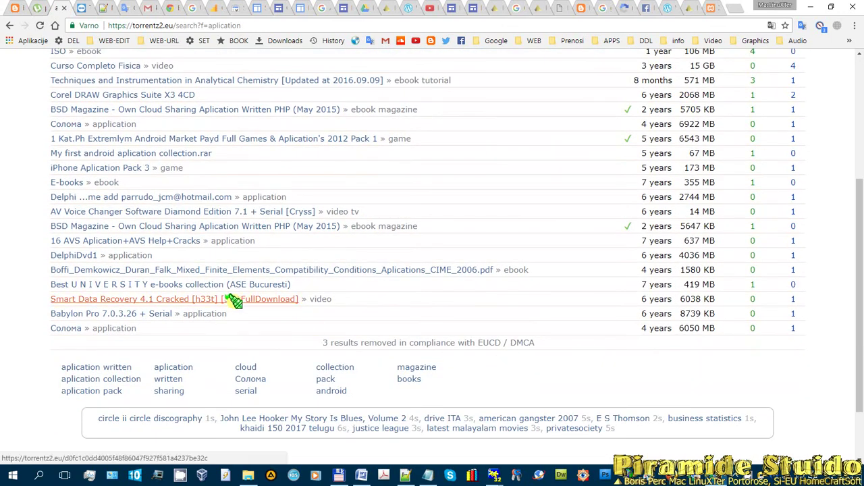
scroll(216, 284, "up", 4)
- Replace the query with 'software' and browse its 319,531 results
double_click(140, 109)
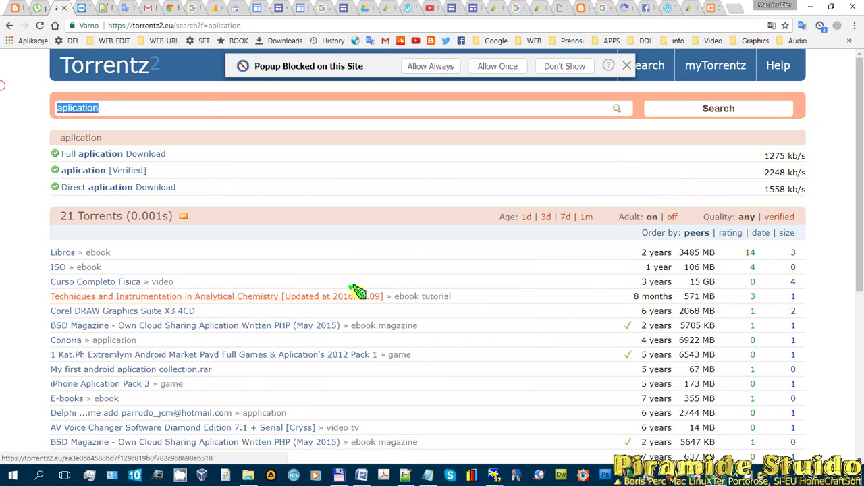
type("pc")
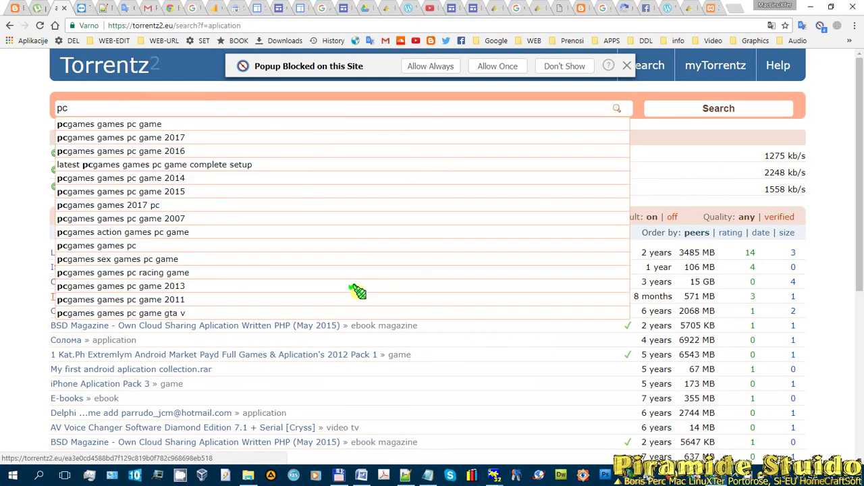
key("BackSpace")
key("BackSpace")
type("sif")
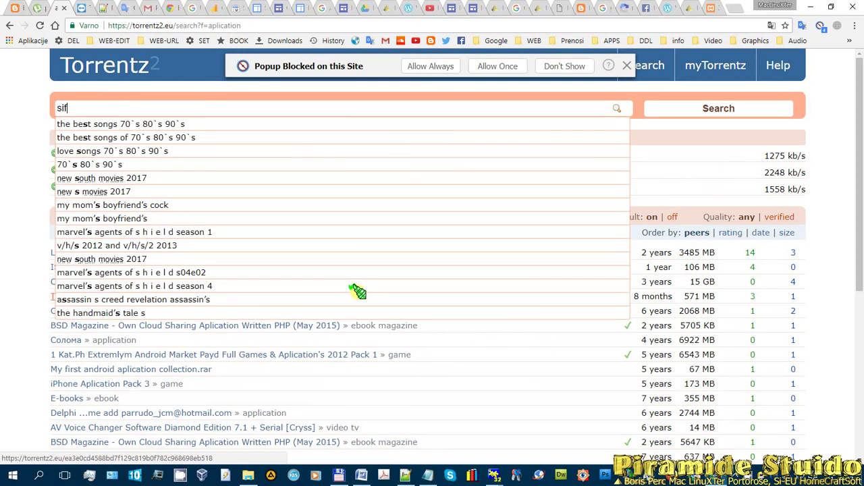
key("BackSpace")
key("BackSpace")
key("BackSpace")
type("software")
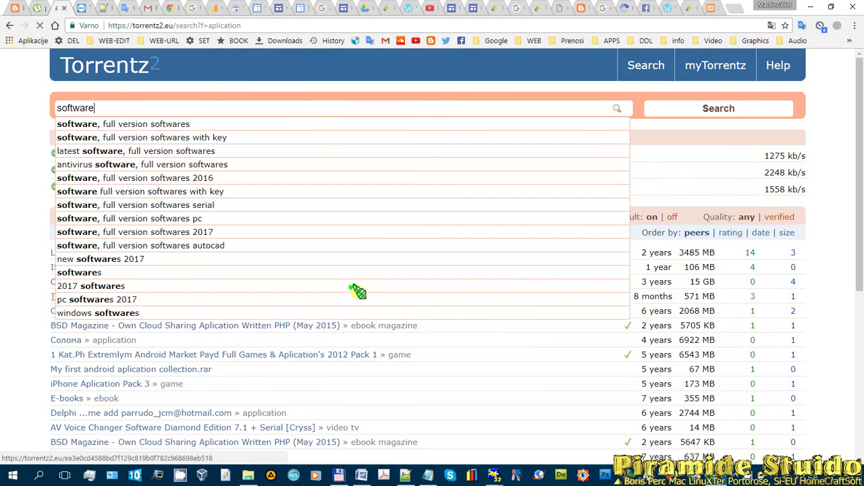
key("Return")
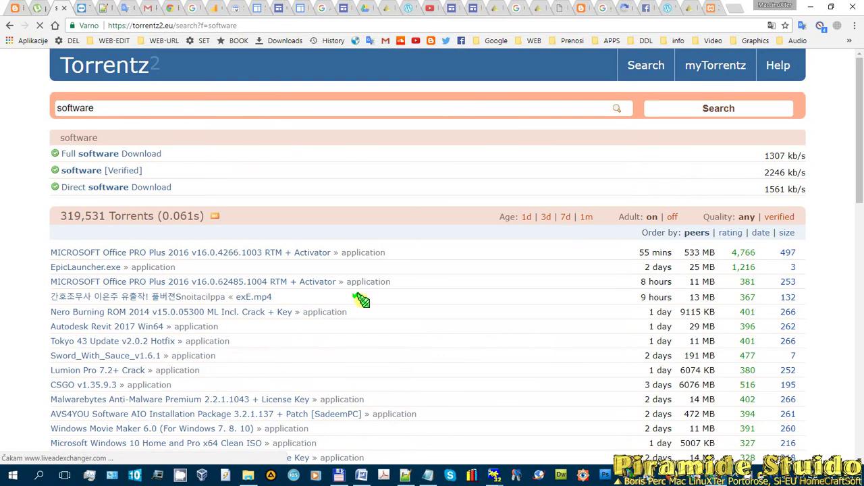
scroll(290, 306, "down", 3)
scroll(291, 330, "down", 2)
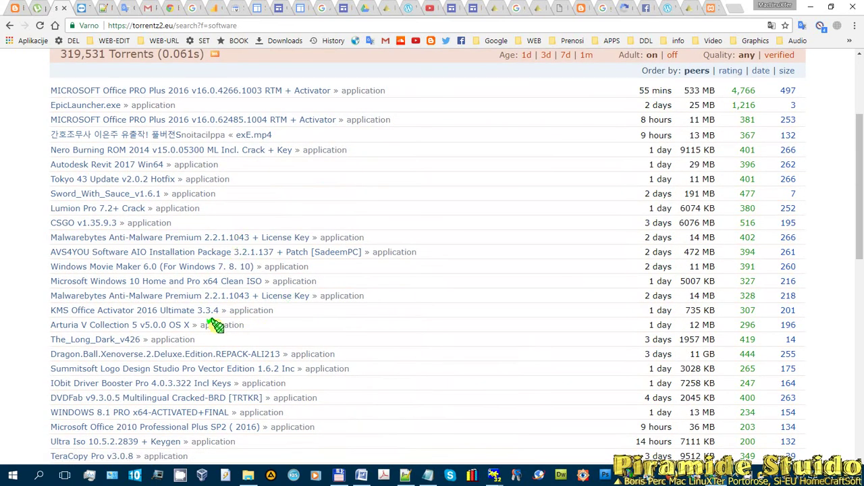
- Copy 'application' from a result row and search it, getting 23,468 torrents
left_click_drag(254, 326, 210, 326)
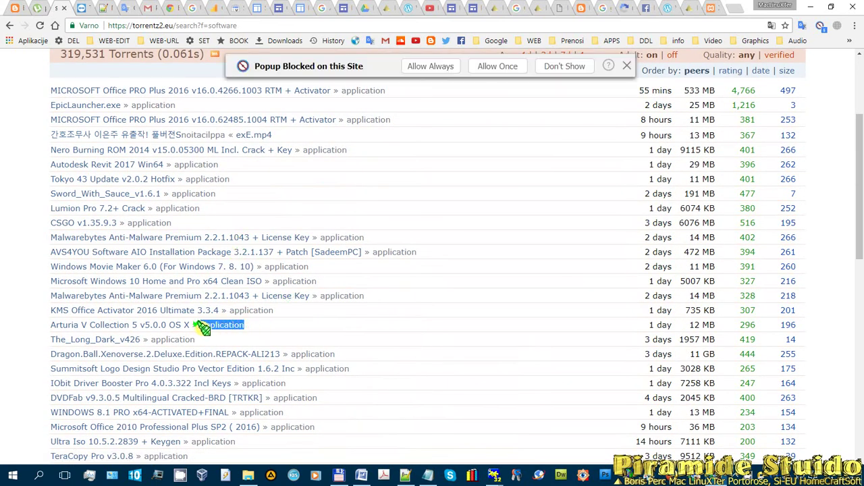
scroll(405, 301, "up", 3)
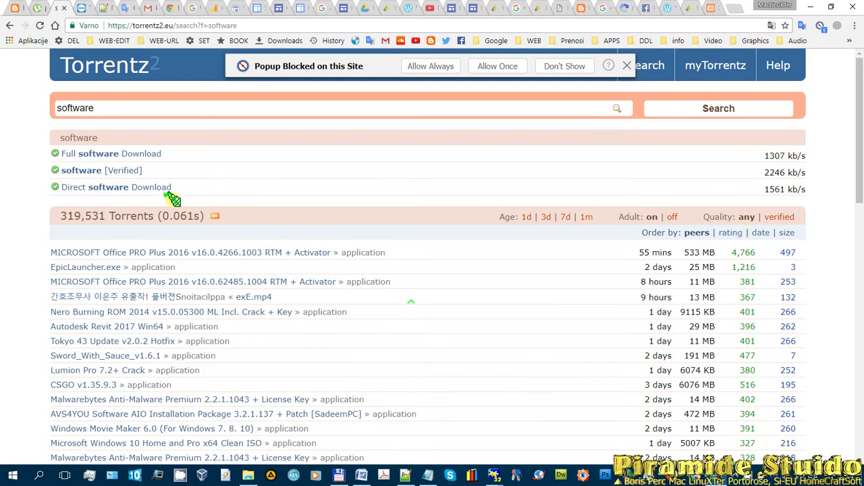
left_click(130, 109)
type("application")
key("Return")
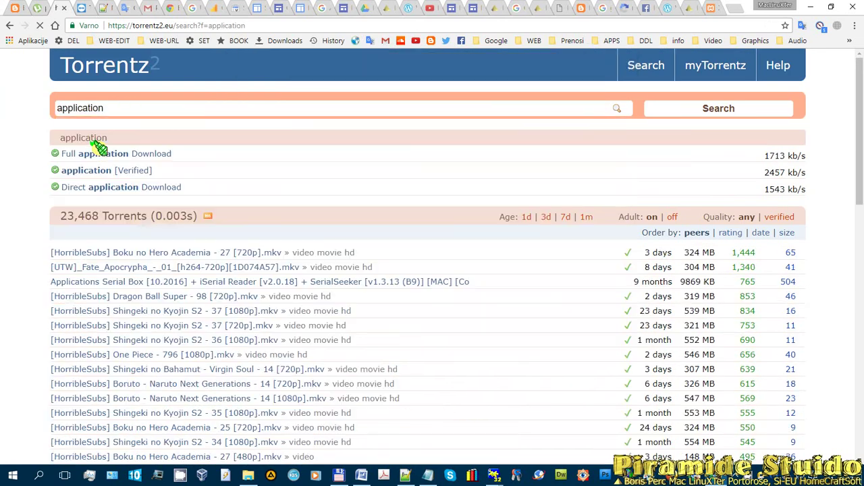
scroll(230, 276, "down", 2)
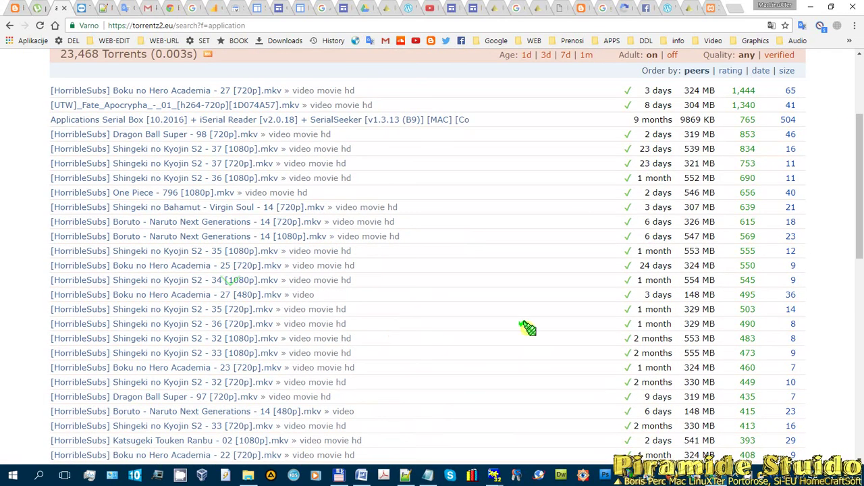
scroll(139, 264, "up", 2)
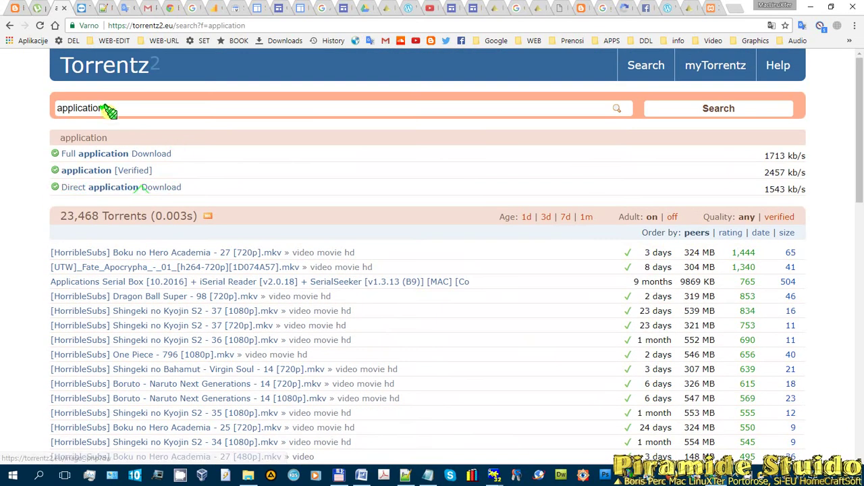
left_click(111, 108)
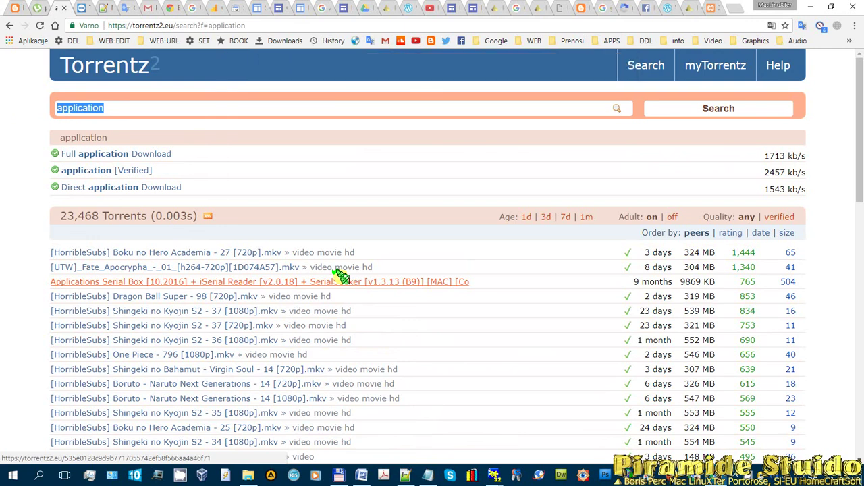
- Search for 'Adobe master collection', browse the 946 results, and open the Start menu
type("Adobe ")
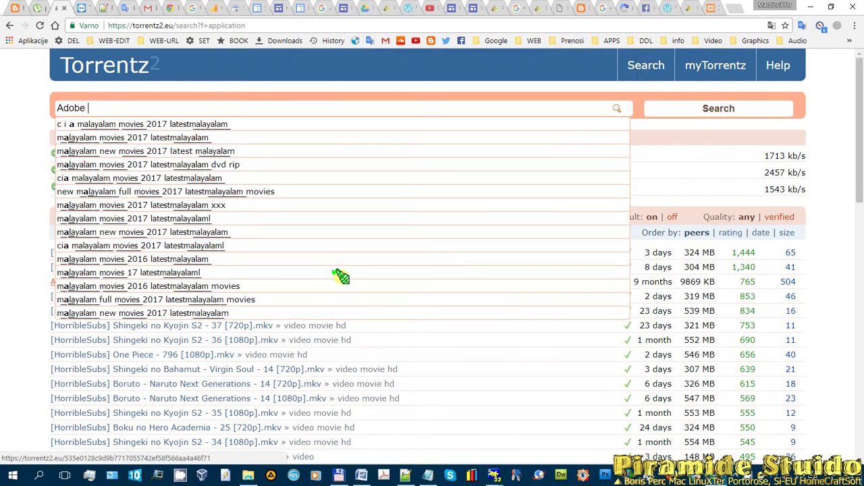
type("master collercit")
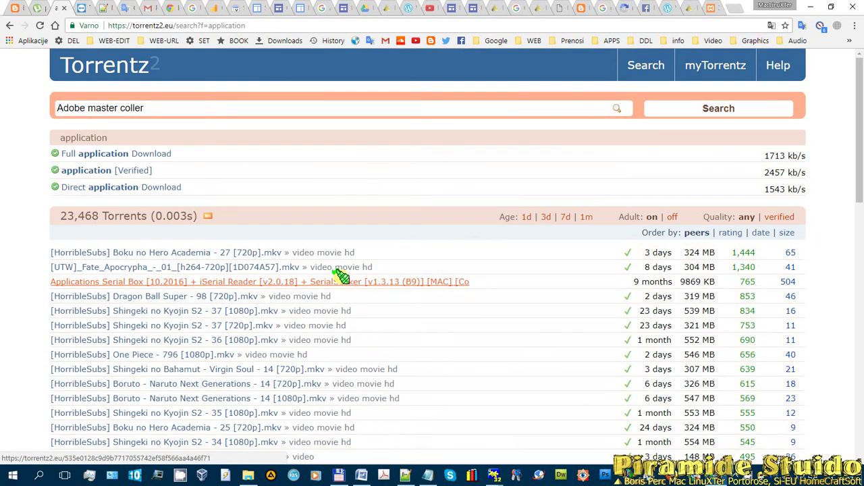
key("BackSpace")
type("ction")
key("Return")
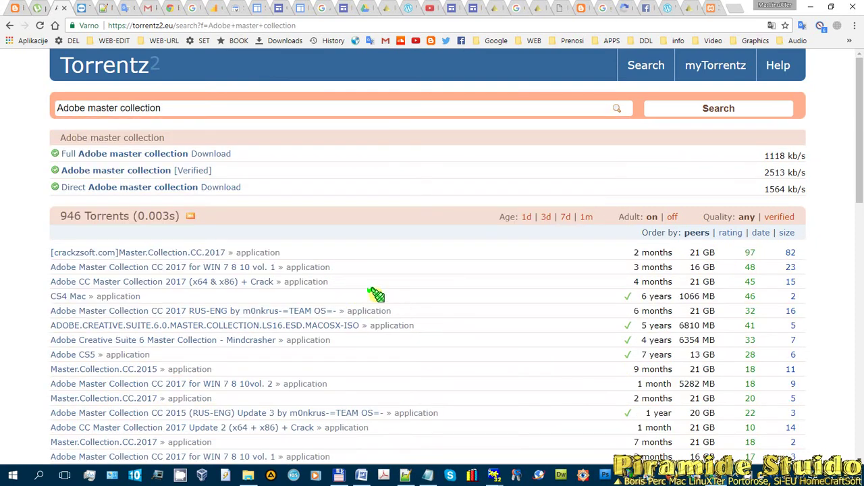
scroll(256, 214, "down", 2)
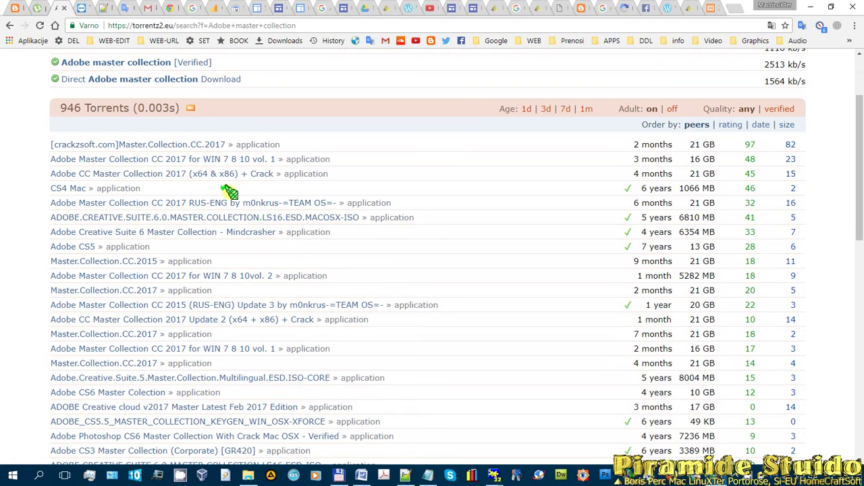
scroll(209, 273, "down", 4)
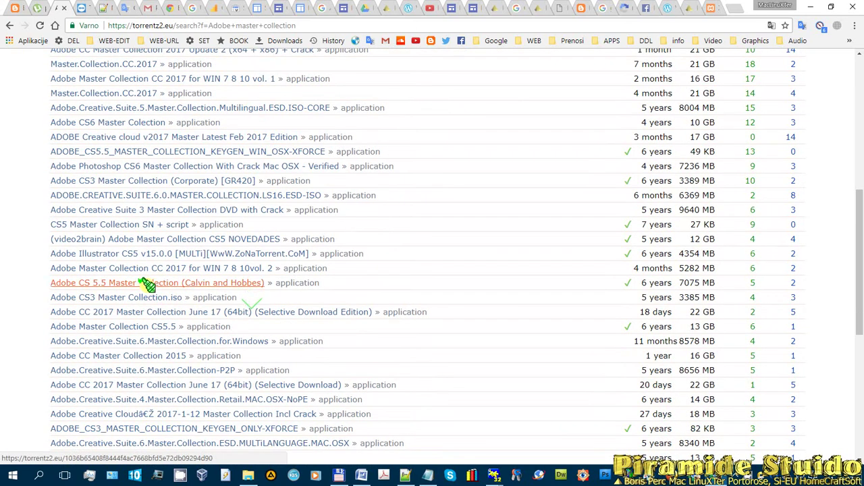
scroll(283, 257, "up", 1)
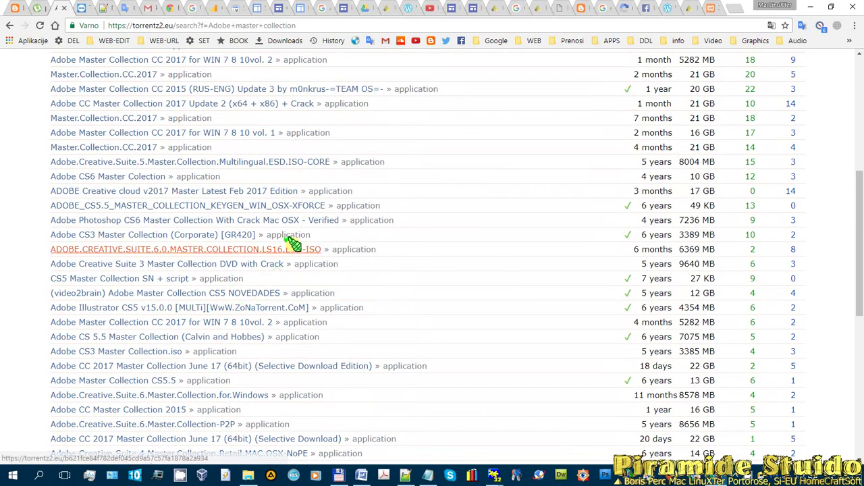
scroll(233, 295, "up", 2)
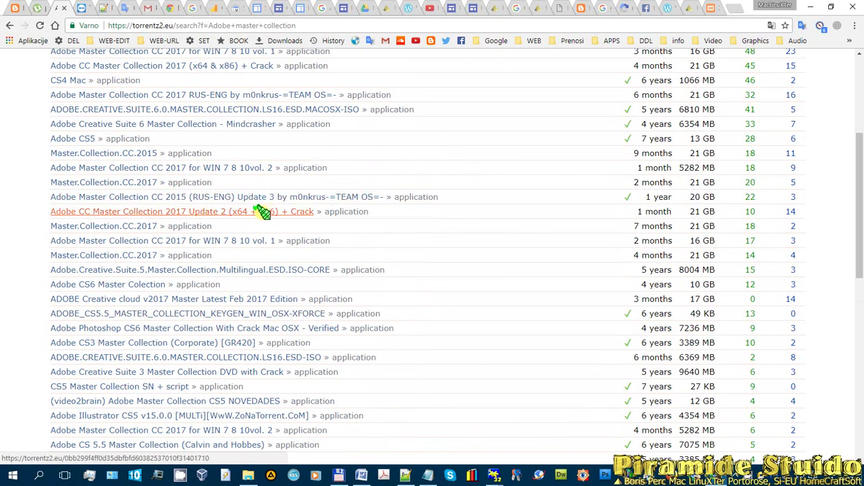
scroll(227, 199, "up", 2)
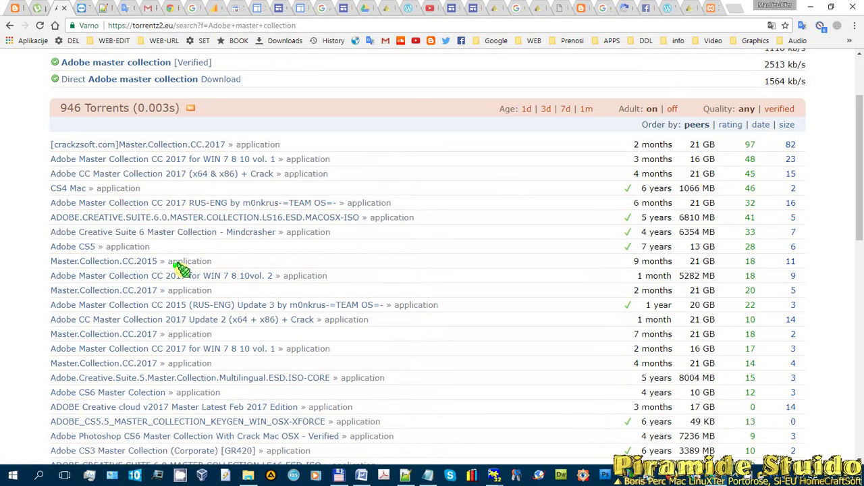
scroll(185, 210, "down", 1)
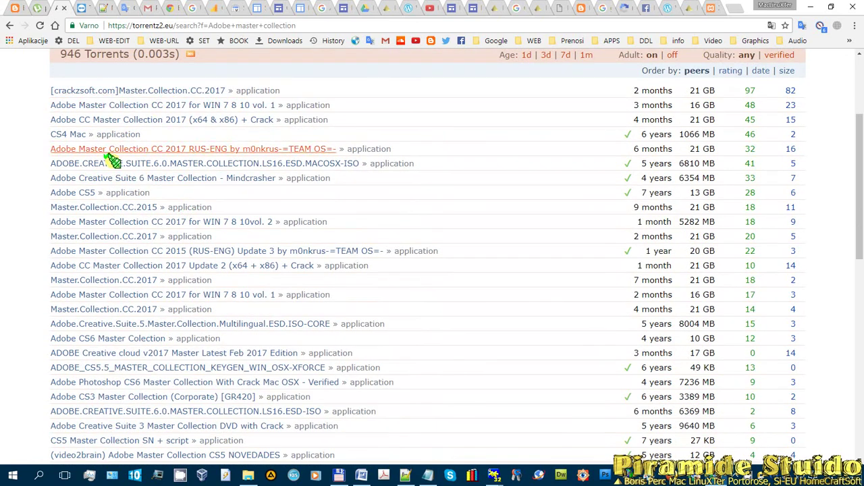
left_click(14, 472)
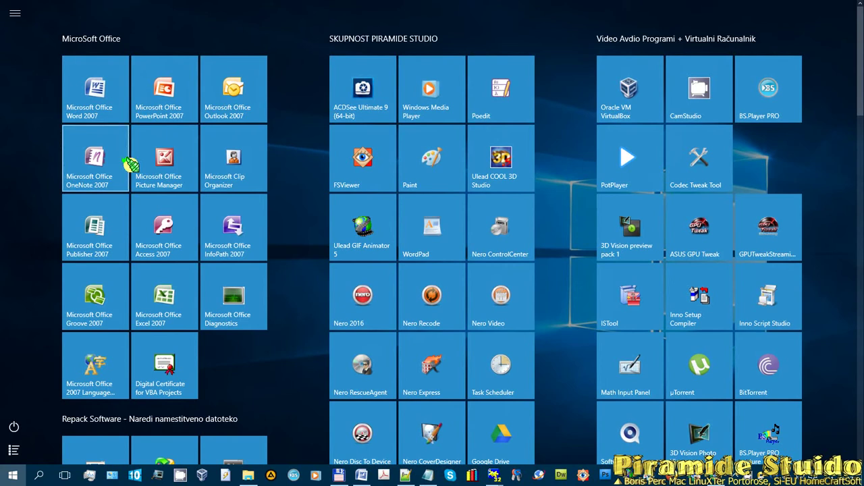
scroll(557, 139, "down", 6)
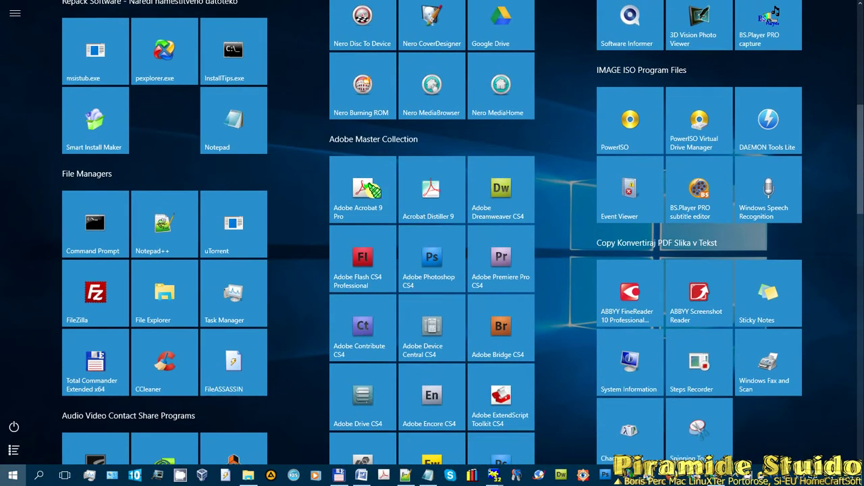
scroll(521, 182, "down", 2)
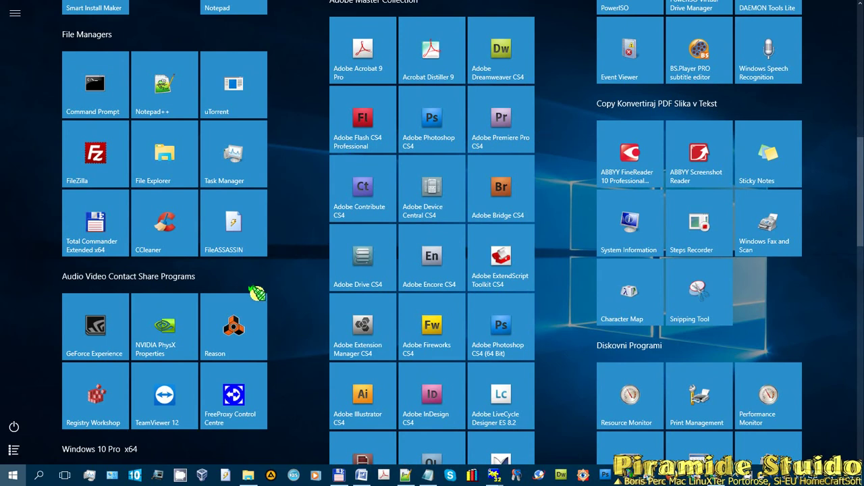
scroll(578, 281, "down", 15)
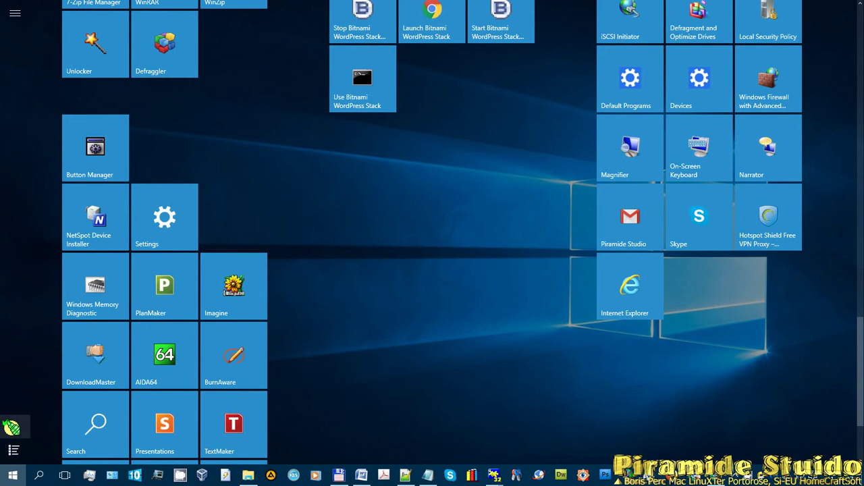
- Download the Adobe Master Collection CC 2017 for WIN 7 8 10 vol. 1 torrent from torrent.cd
left_click(12, 475)
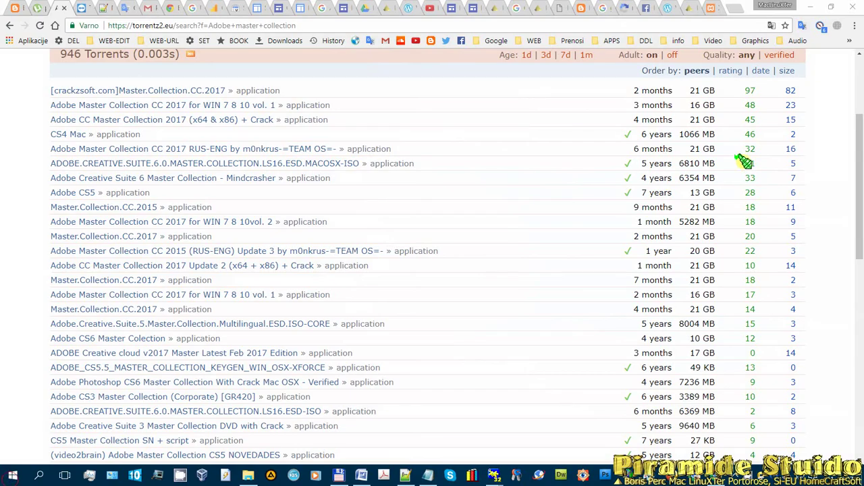
scroll(251, 216, "down", 3)
scroll(223, 169, "up", 4)
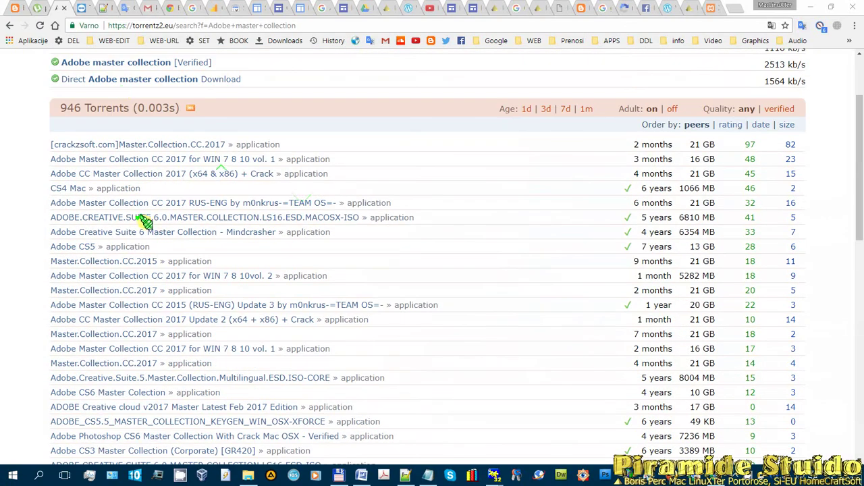
left_click(134, 158)
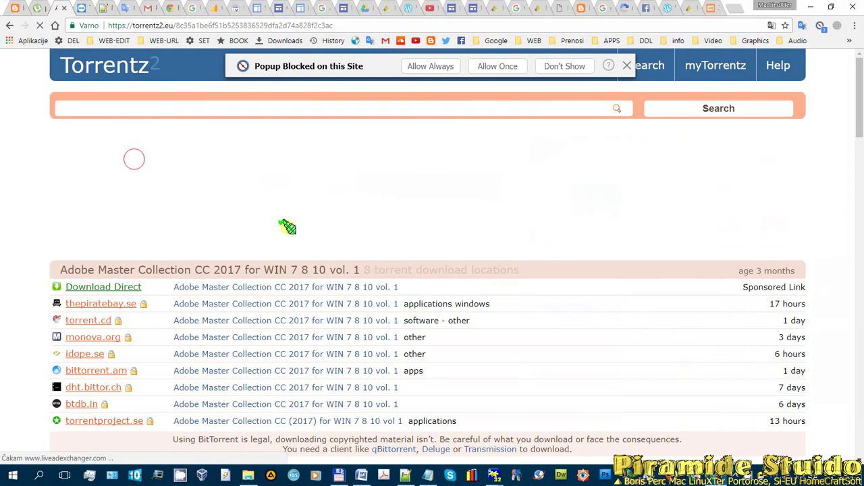
scroll(287, 228, "down", 2)
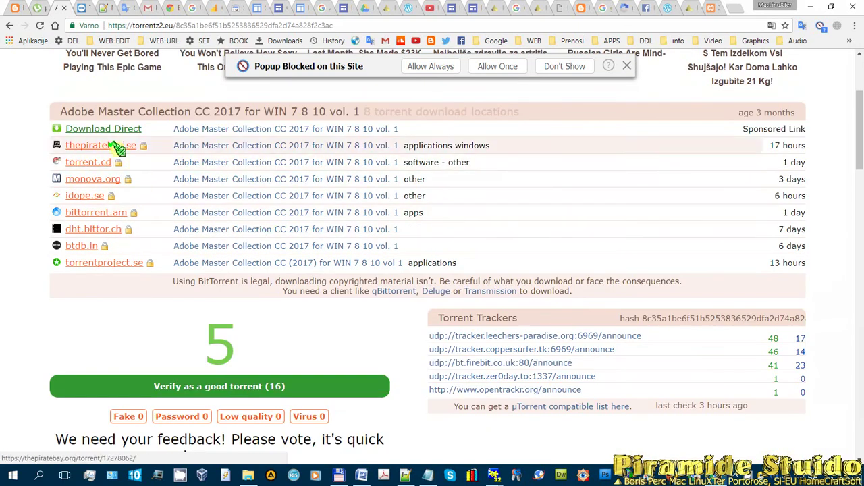
left_click(77, 162)
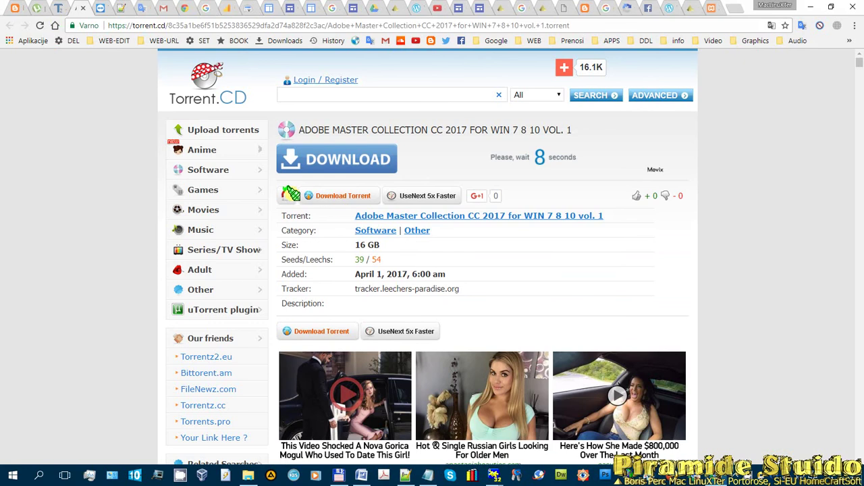
left_click(335, 196)
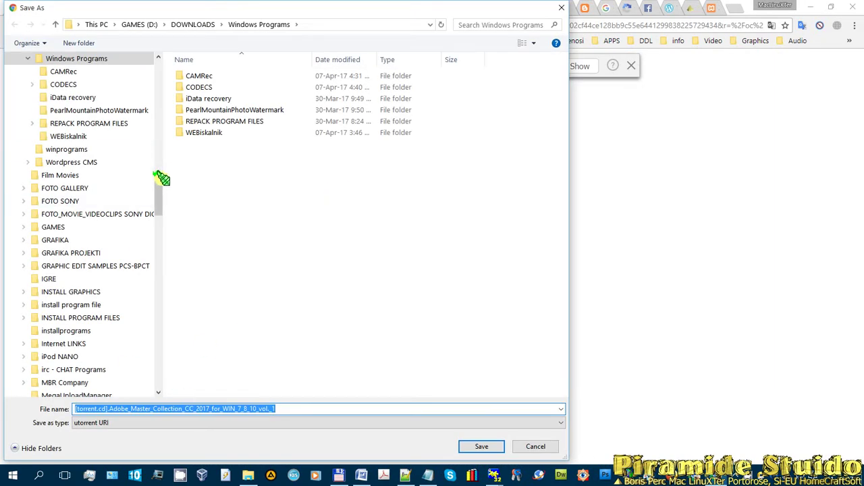
- Save the Adobe Master Collection torrent into D:\DOWNLOADS\Torrents\Windows Programi
left_click_drag(158, 185, 180, 261)
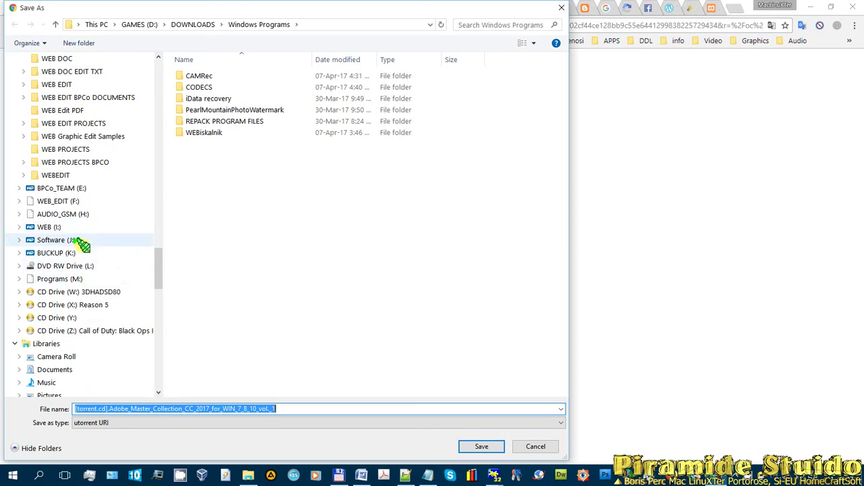
scroll(92, 243, "up", 8)
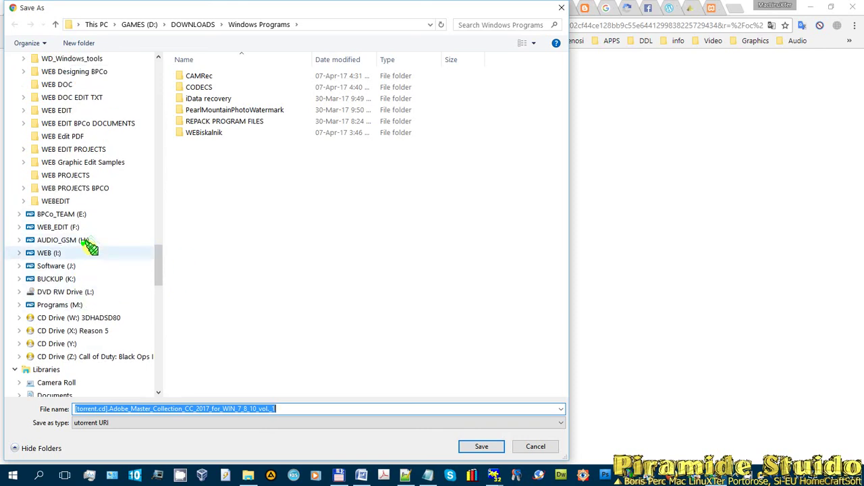
scroll(104, 231, "up", 1)
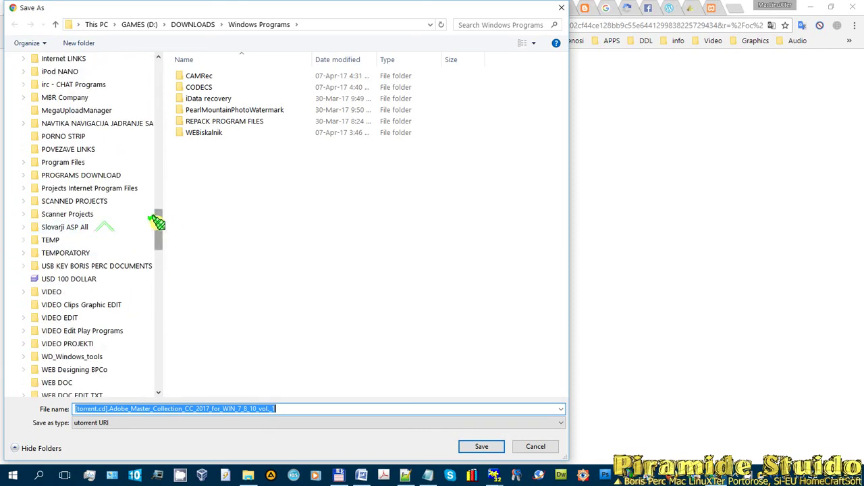
left_click_drag(157, 223, 155, 147)
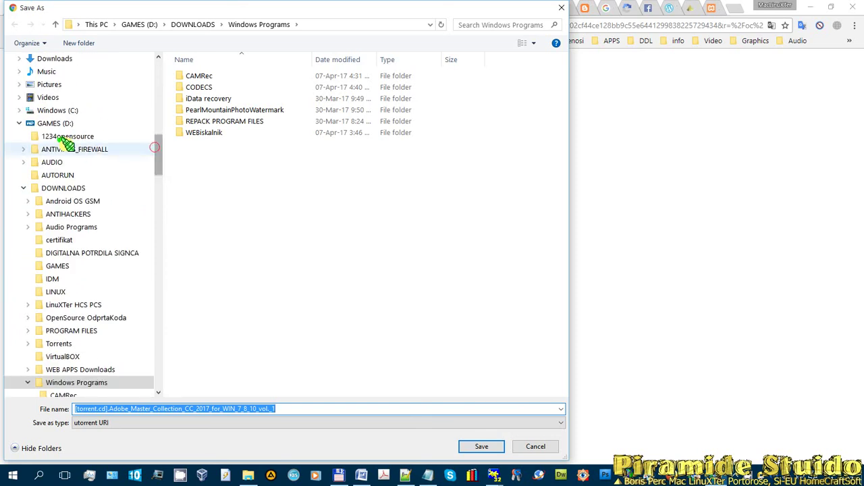
left_click(60, 188)
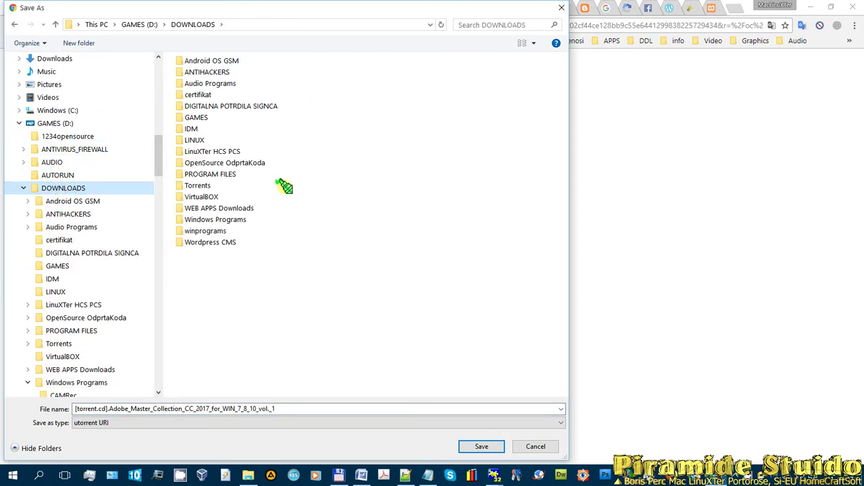
double_click(197, 185)
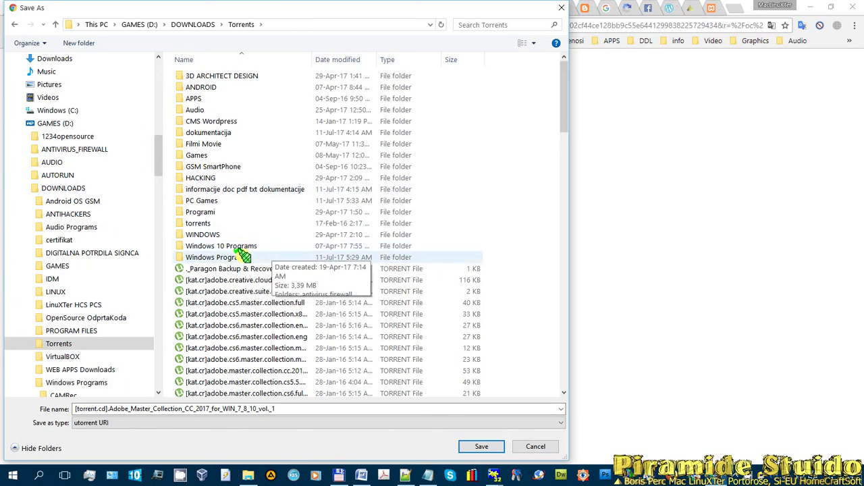
double_click(241, 256)
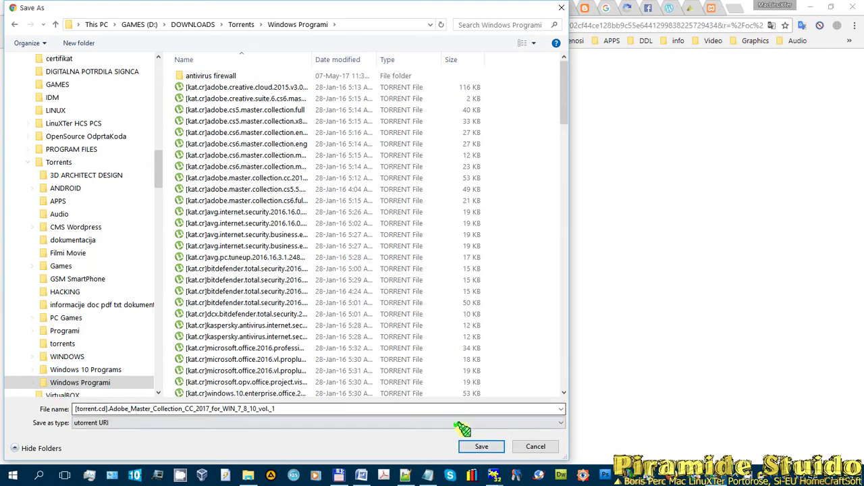
left_click(475, 447)
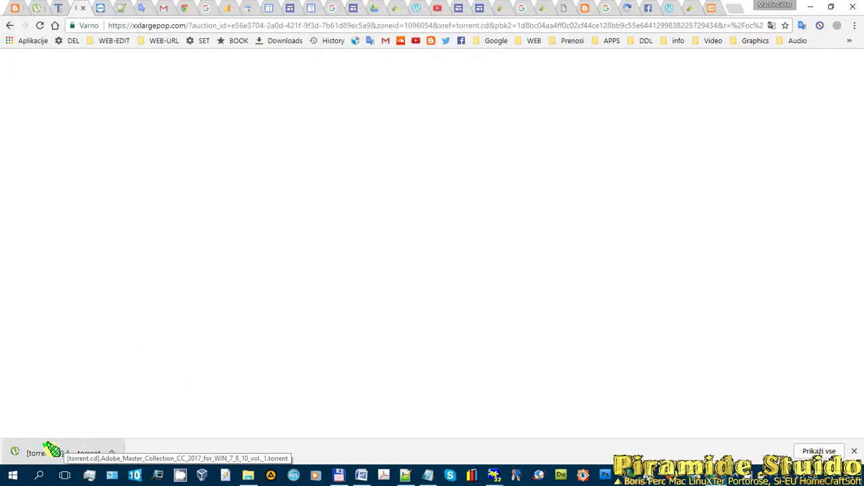
- From the uTorrent tab, open the downloaded Adobe Master Collection .torrent in uTorrent
left_click(39, 8)
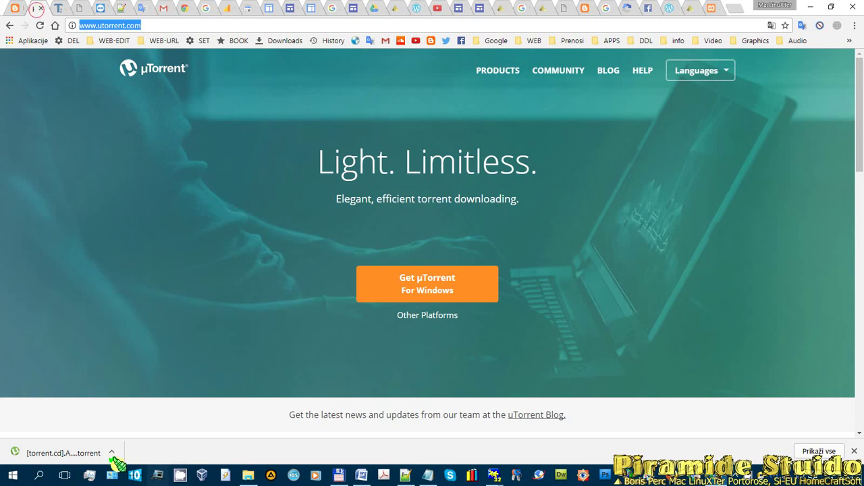
left_click(68, 448)
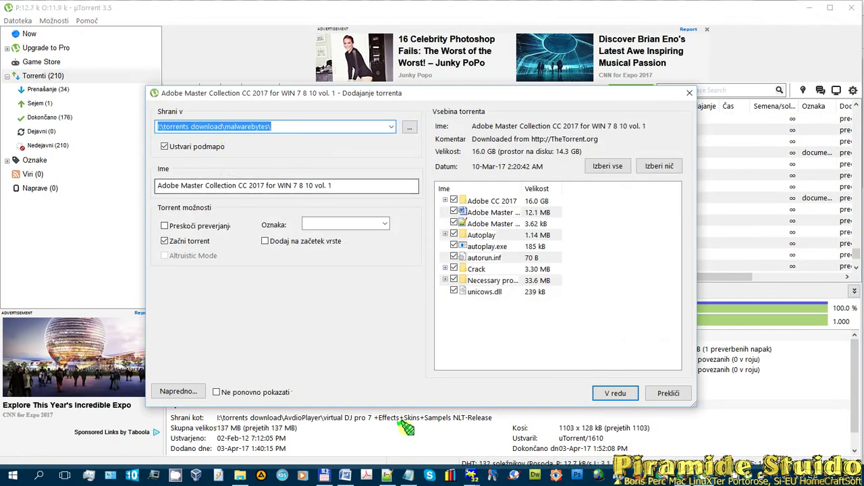
left_click(325, 477)
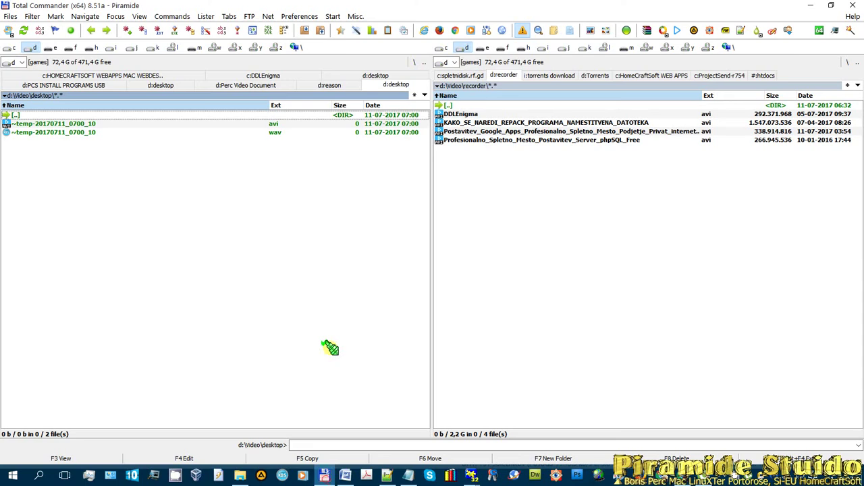
left_click(112, 48)
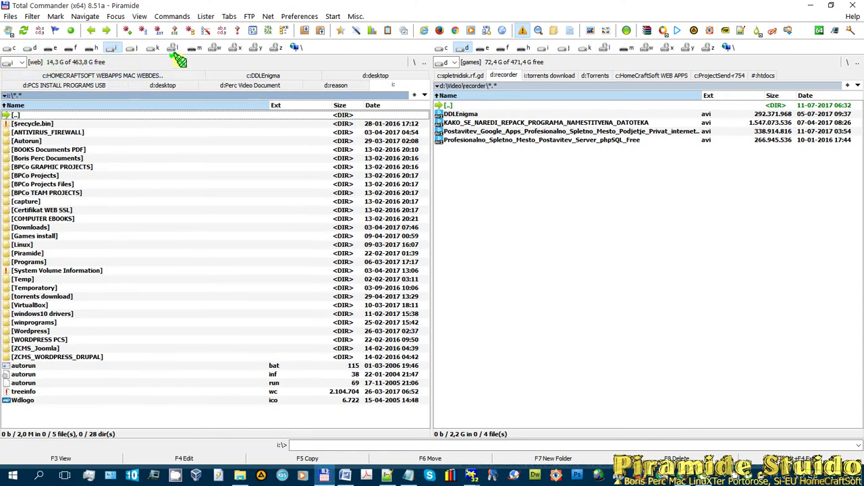
left_click(131, 48)
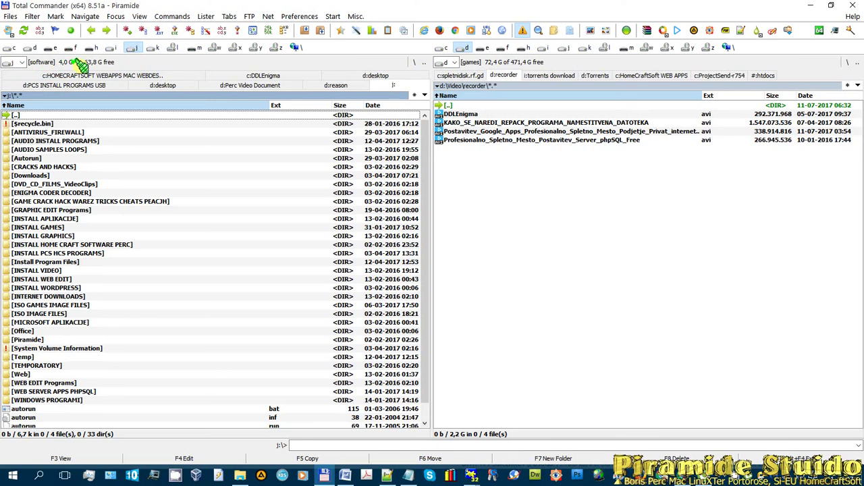
left_click(155, 48)
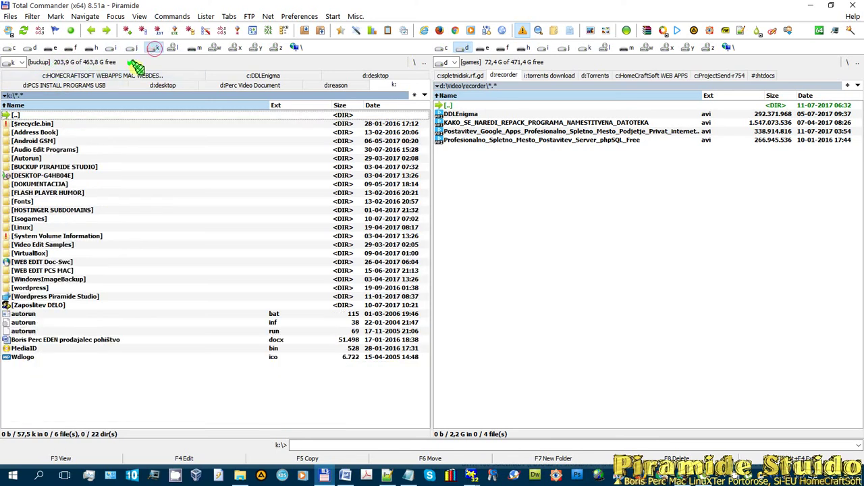
left_click(113, 48)
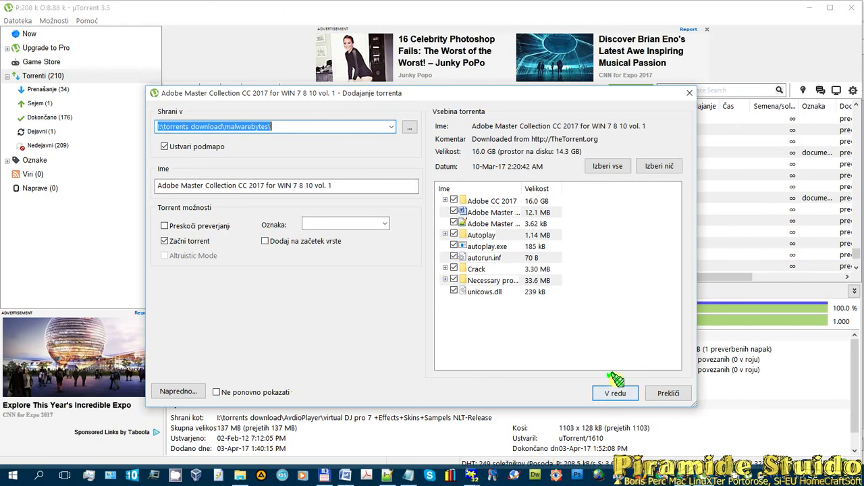
- Cancel the add-torrent dialog and exit uTorrent with Datoteka > Izhod
left_click(666, 394)
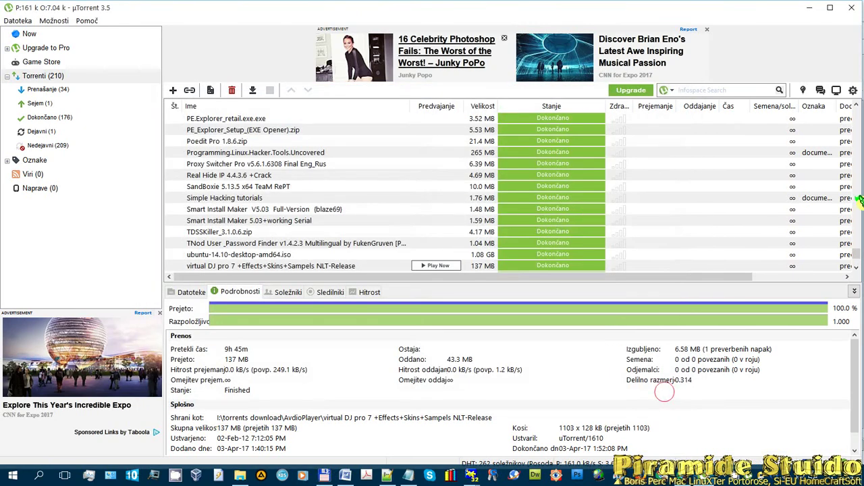
left_click_drag(851, 249, 848, 112)
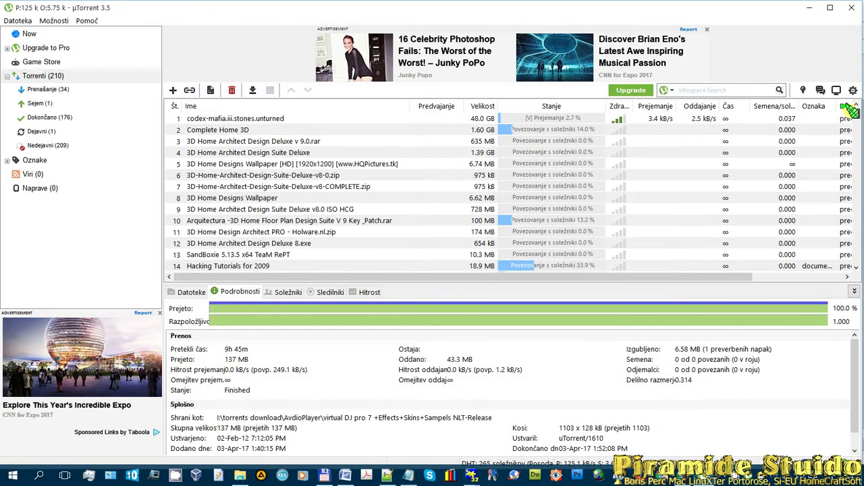
scroll(547, 139, "down", 10)
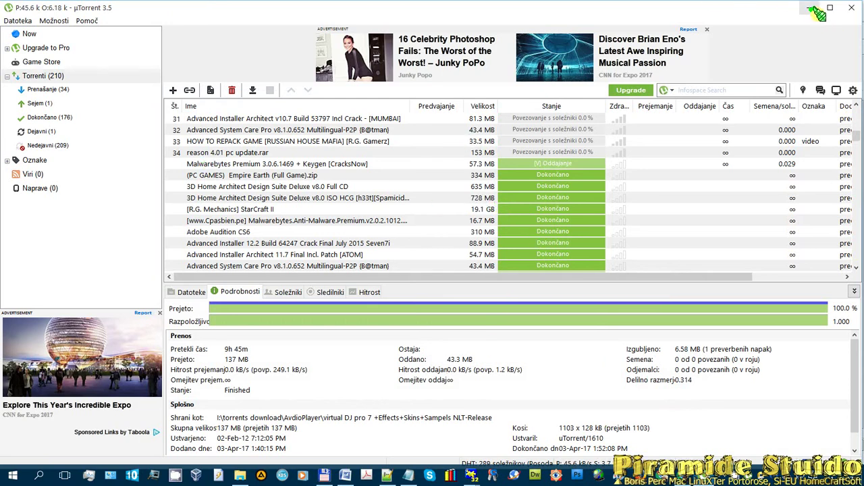
left_click(14, 20)
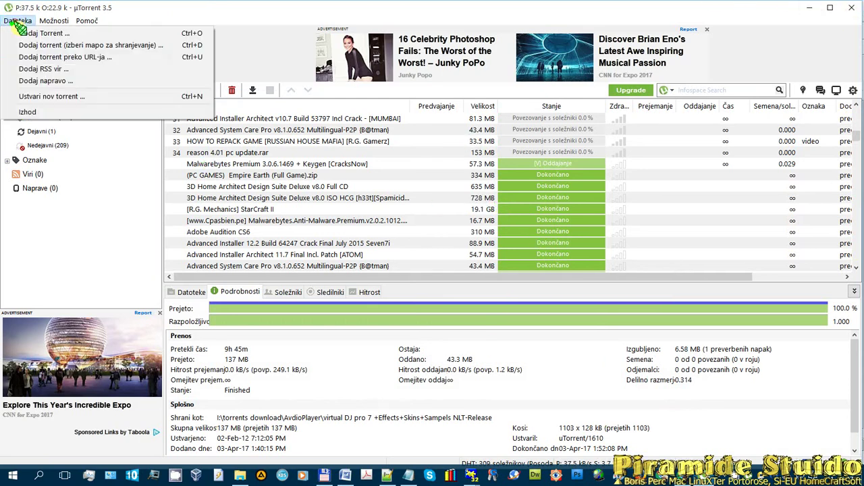
left_click(31, 114)
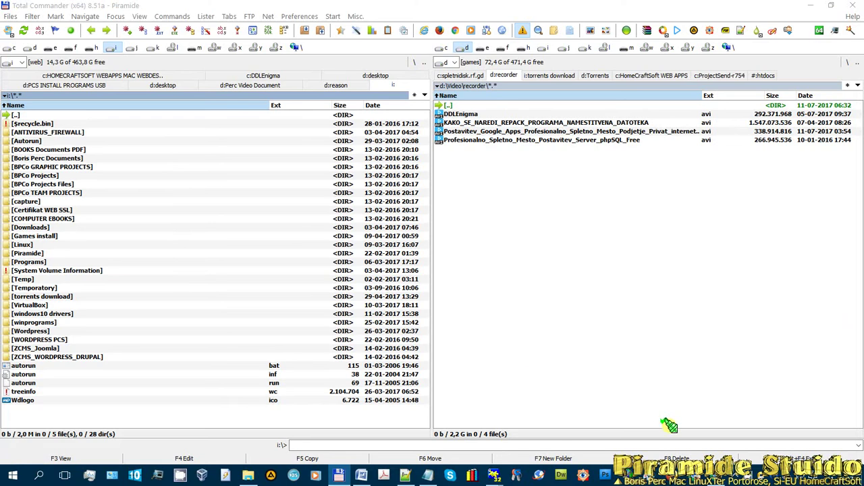
- Cycle through the Chrome tabs and land on the dpd.disk.890m.com web disk login page
left_click(722, 481)
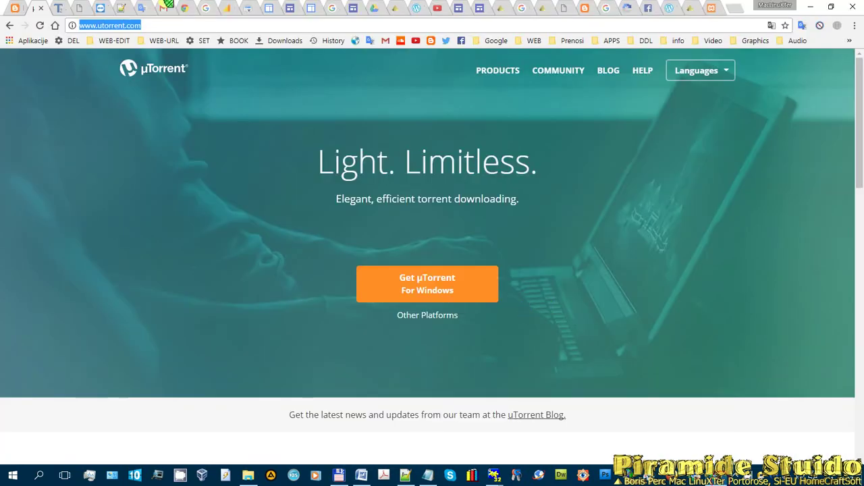
left_click(82, 8)
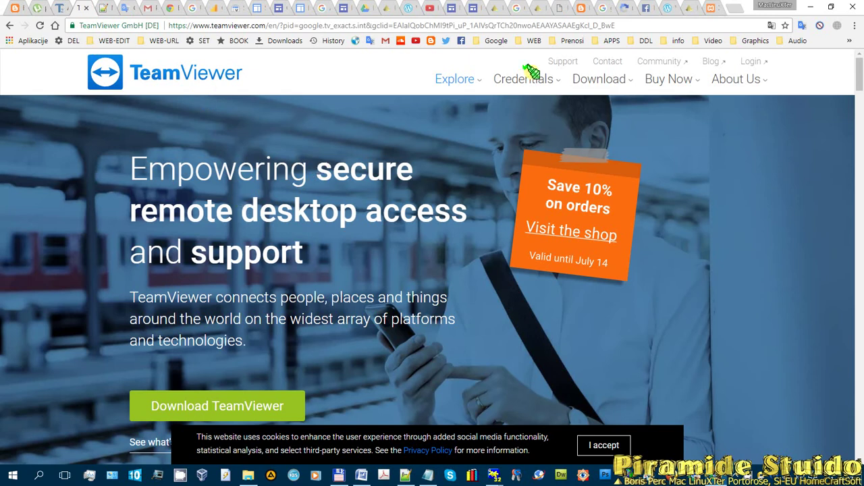
left_click(101, 8)
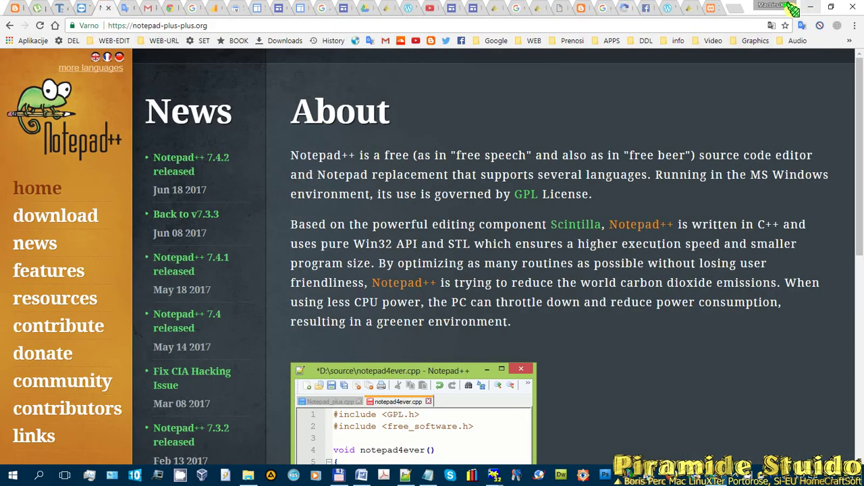
left_click(712, 10)
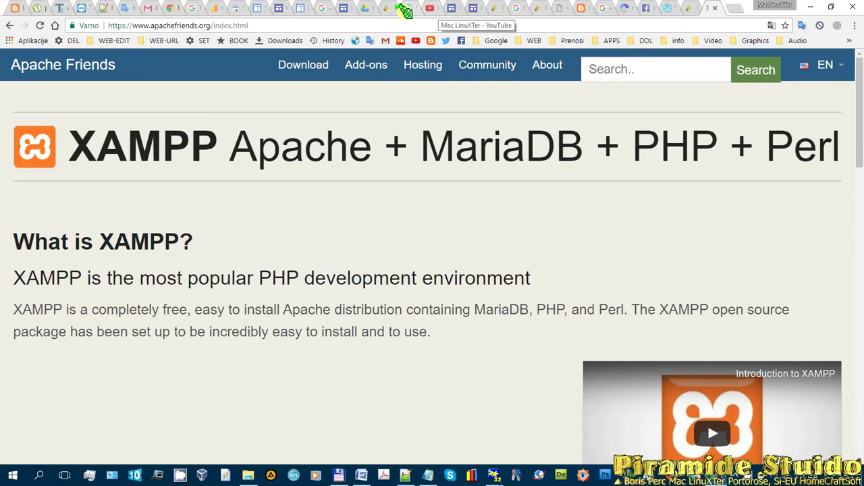
left_click(408, 10)
left_click(479, 10)
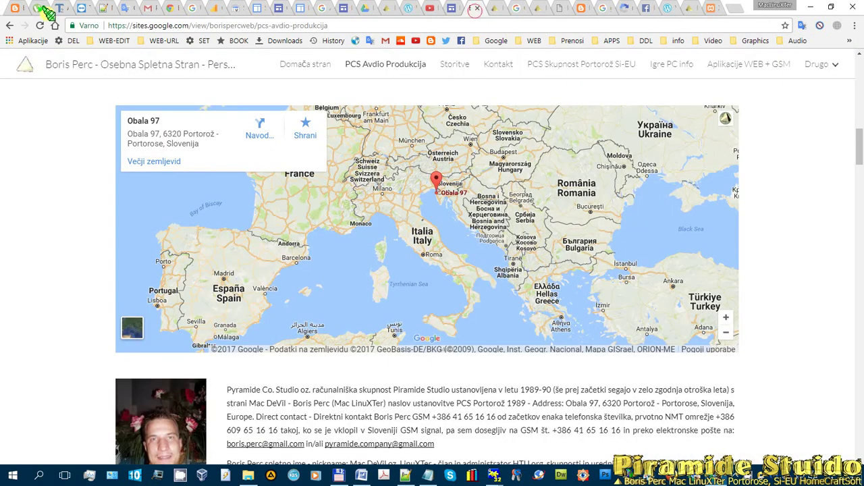
left_click(496, 8)
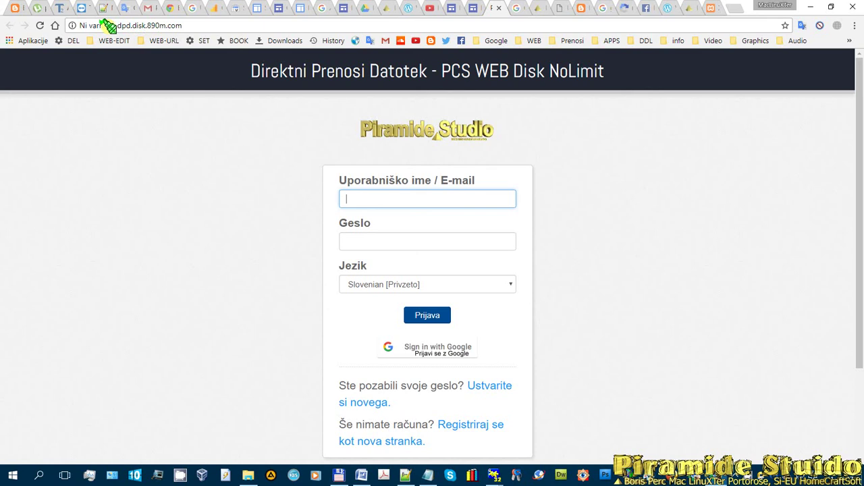
- Try Google sign-in and password reset, then open 'Registriraj se kot nova stranka'
scroll(723, 139, "down", 2)
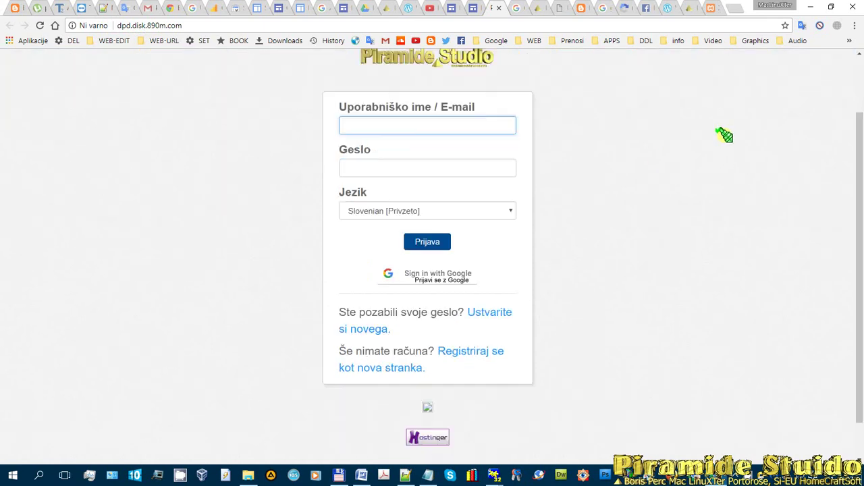
left_click(400, 240)
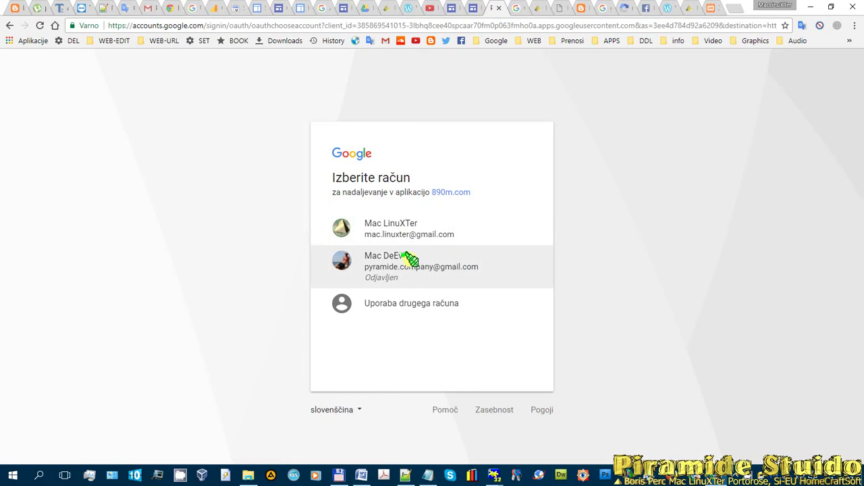
left_click(482, 289)
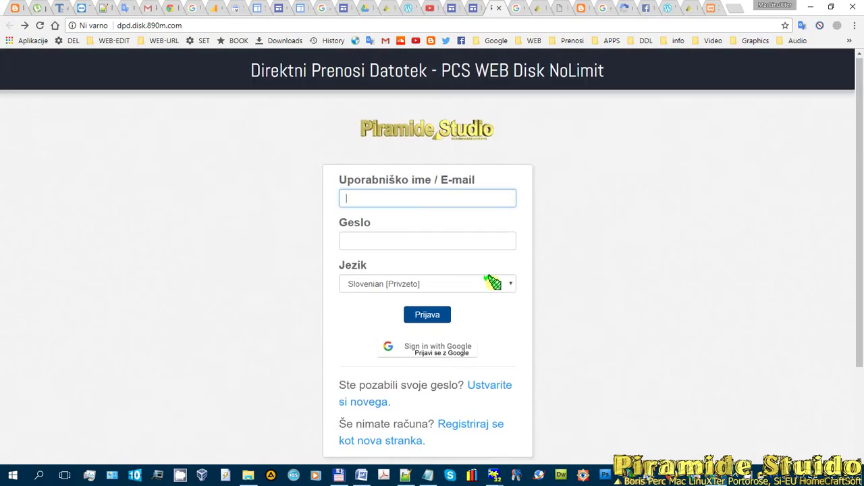
scroll(503, 279, "down", 2)
scroll(531, 224, "up", 2)
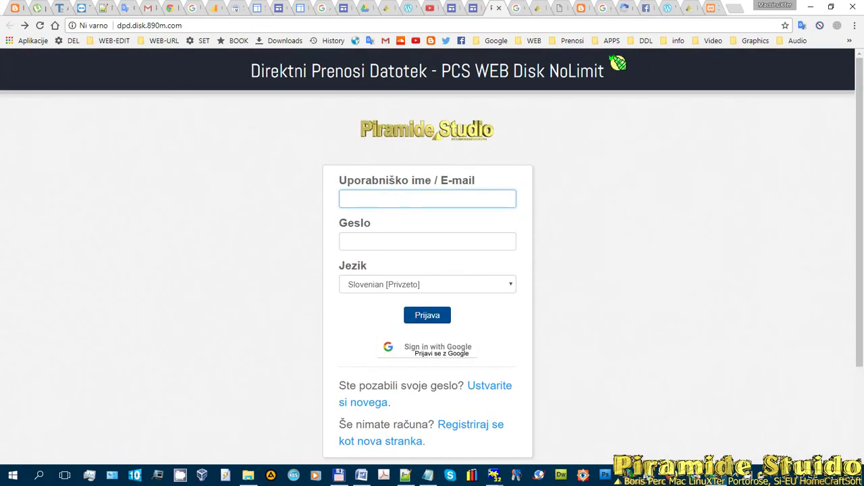
scroll(527, 234, "down", 2)
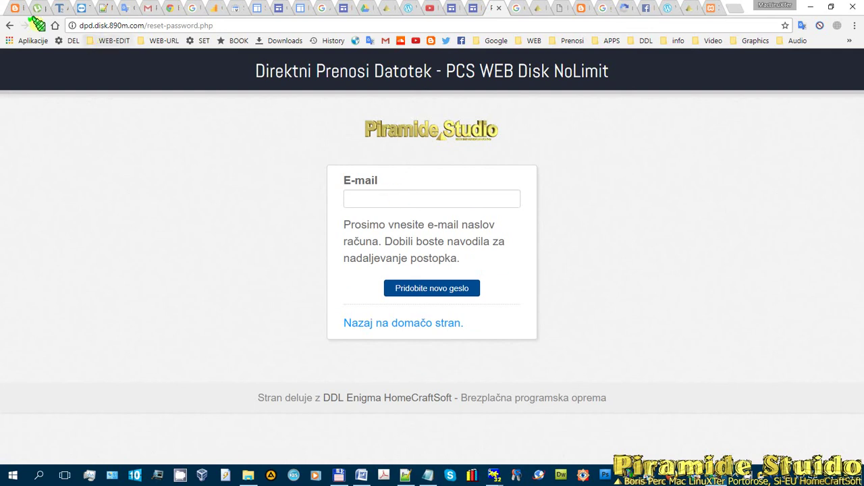
left_click(9, 25)
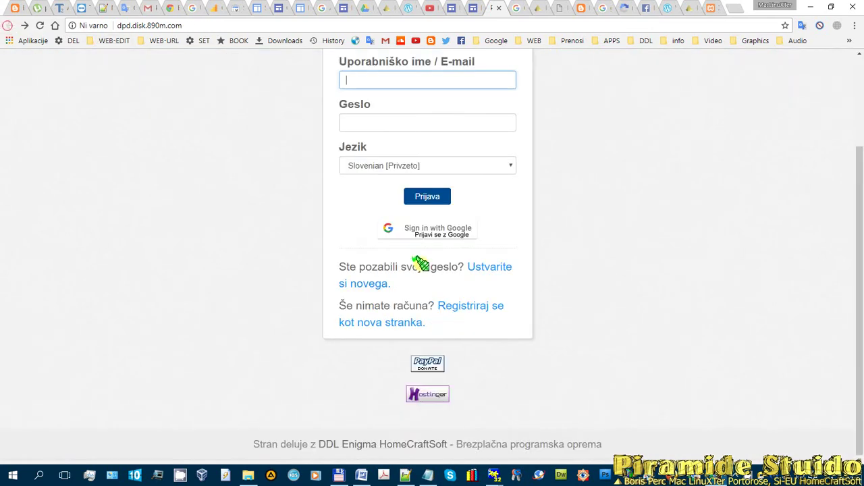
left_click(478, 305)
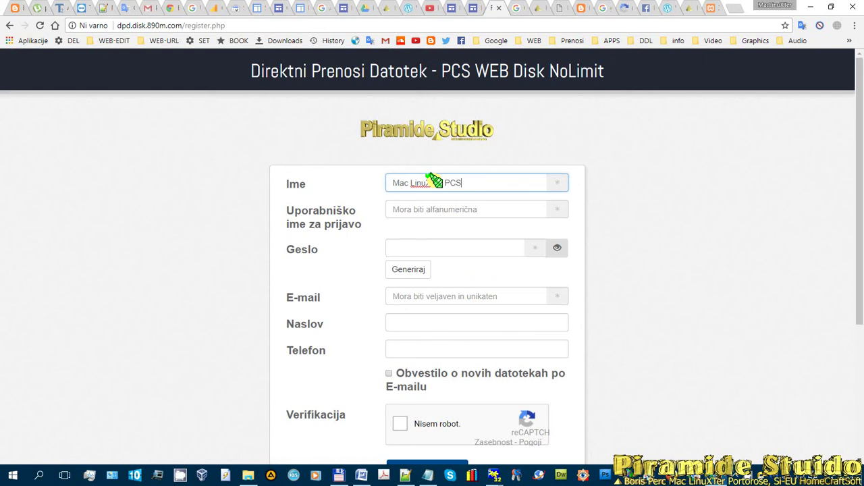
- Enter a username and generate a random password with Generiraj, toggling its visibility
left_click(452, 210)
type("maclinuxterpiramidestudio")
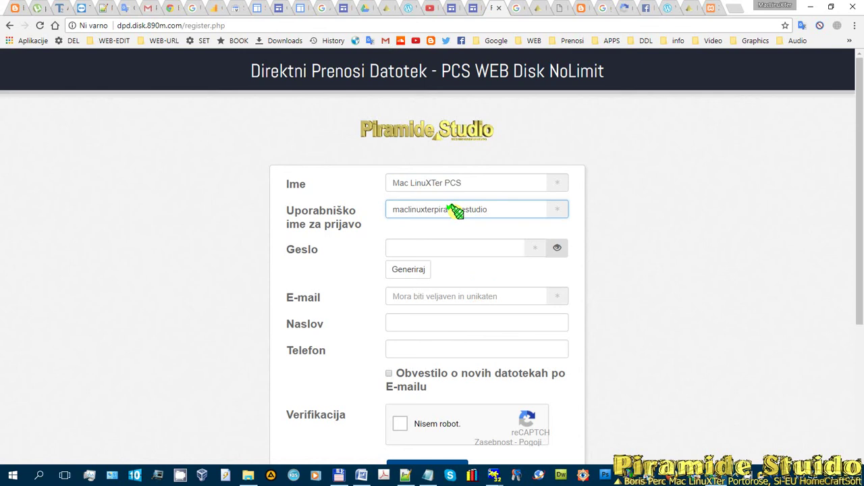
left_click(419, 269)
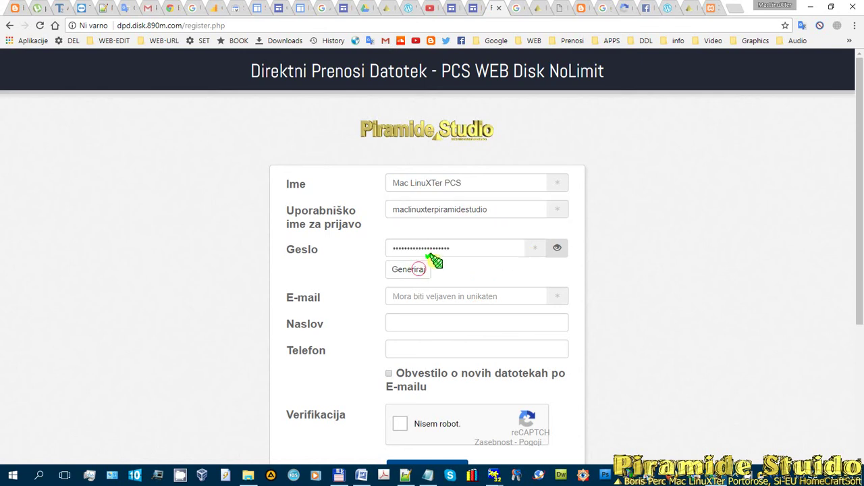
left_click(557, 248)
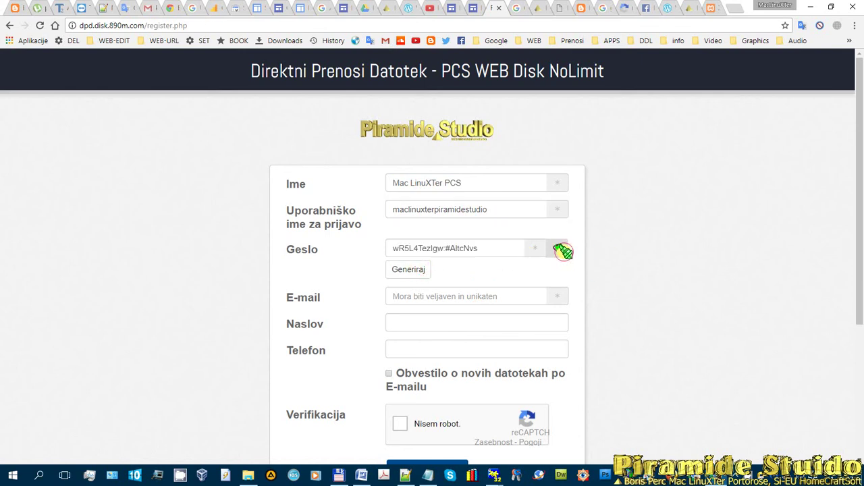
left_click(420, 268)
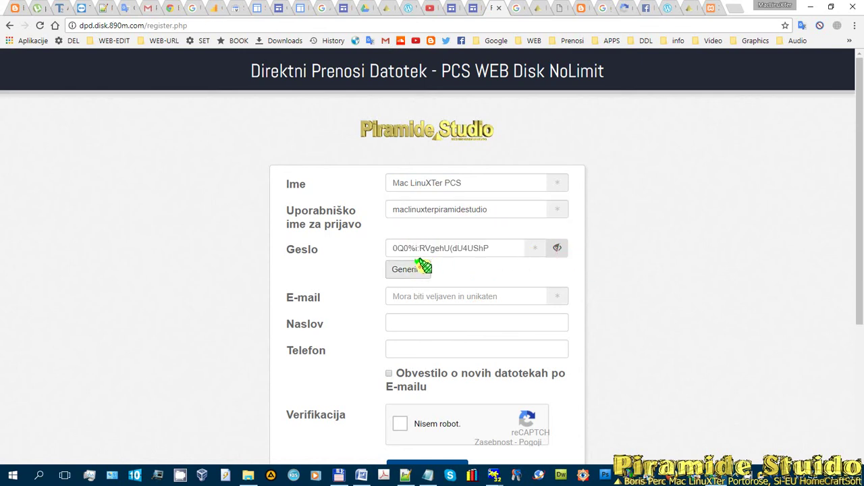
left_click(414, 269)
left_click(414, 269)
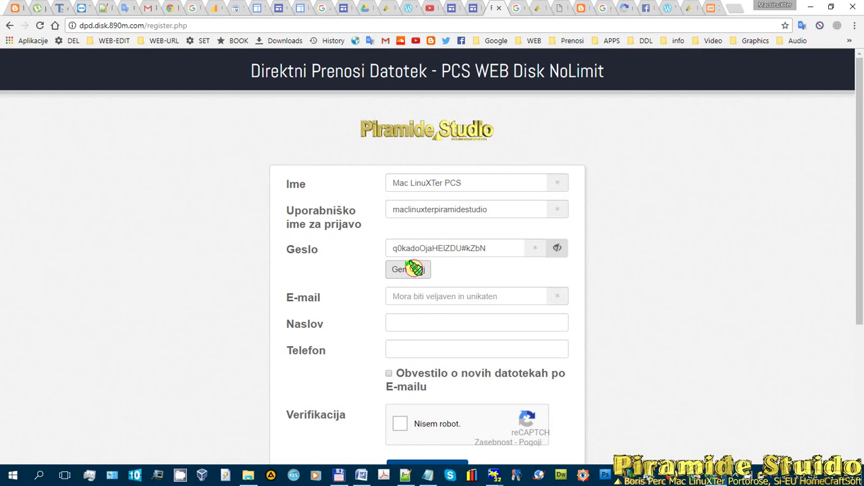
left_click(414, 268)
left_click(415, 269)
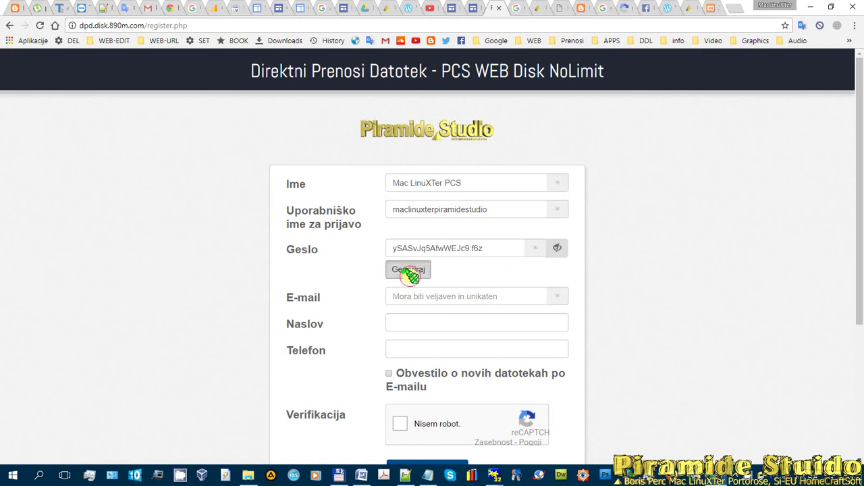
left_click(413, 270)
left_click(413, 270)
left_click(558, 249)
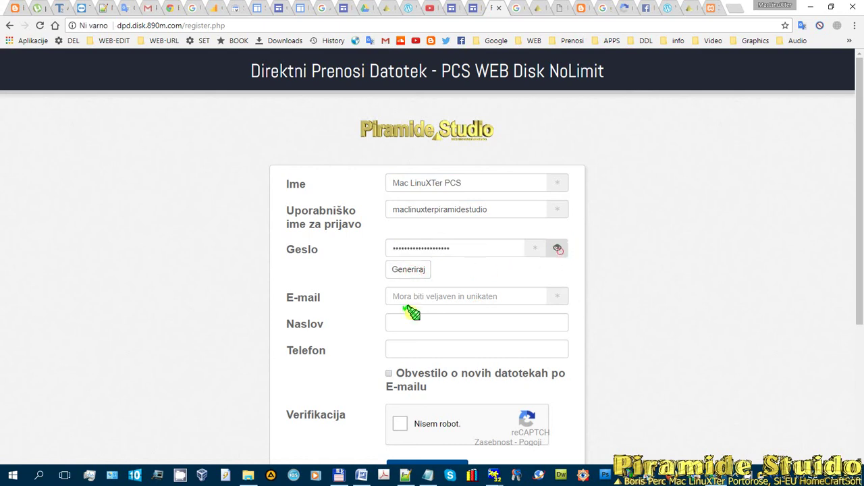
- Fill in e-mail, address and phone, enable new-file notifications, and pass the reCAPTCHA
scroll(511, 256, "down", 2)
left_click(471, 189)
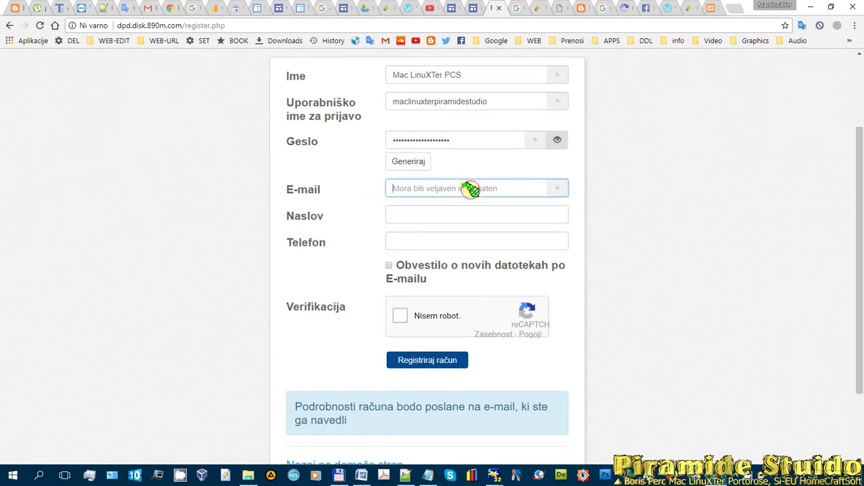
left_click(434, 214)
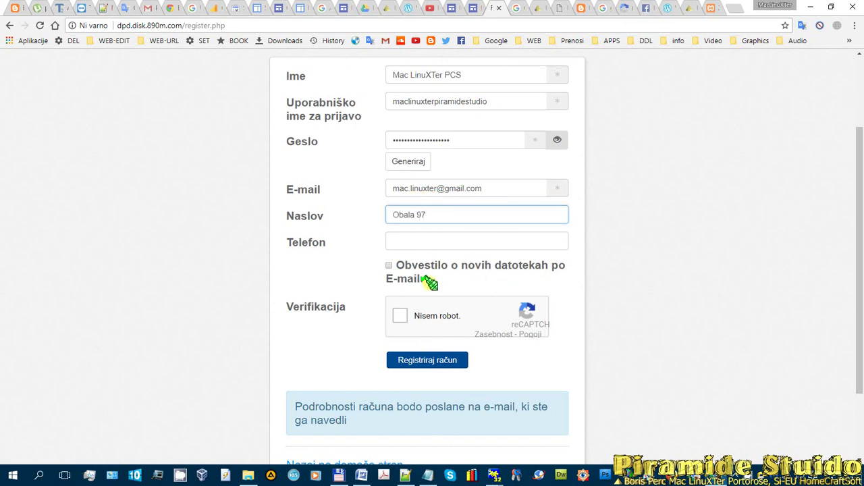
left_click(436, 240)
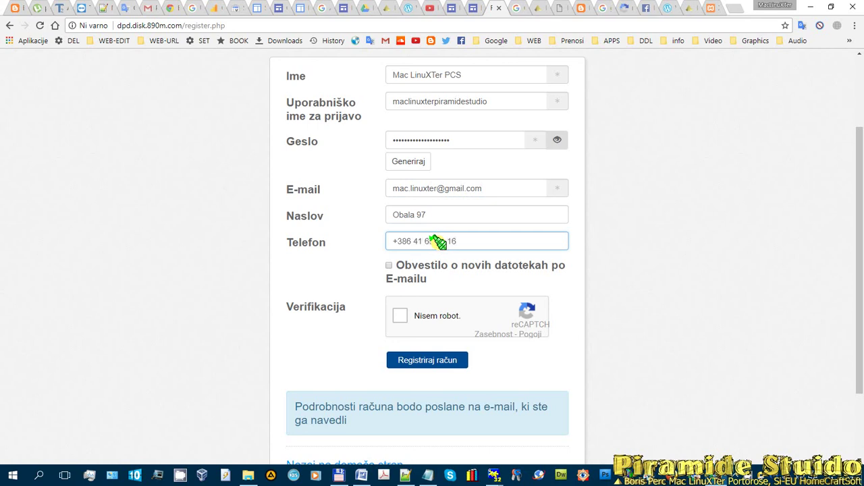
left_click(389, 266)
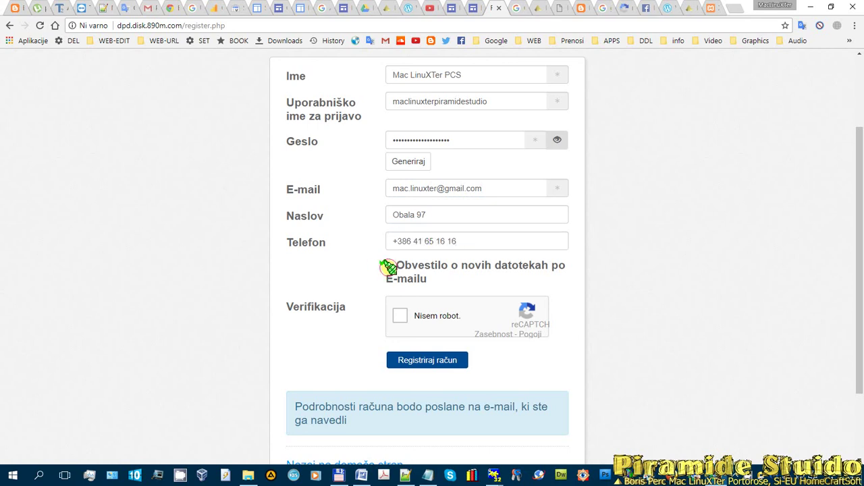
left_click(402, 313)
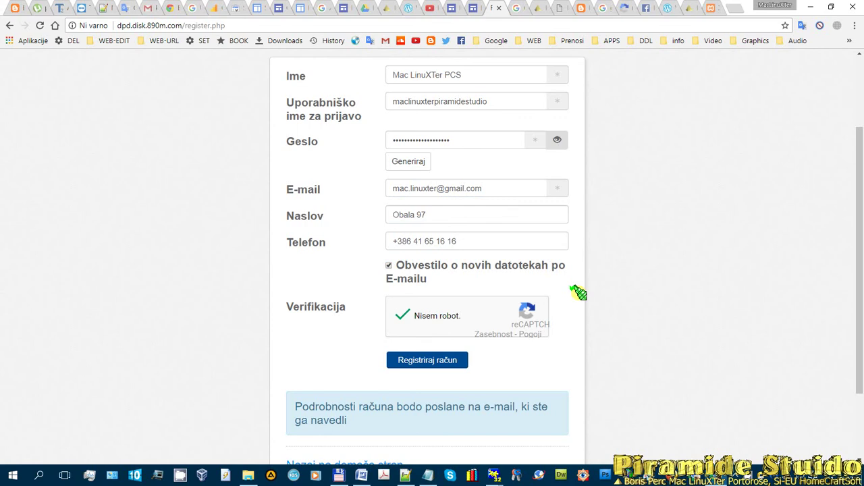
scroll(578, 292, "up", 3)
scroll(525, 189, "down", 1)
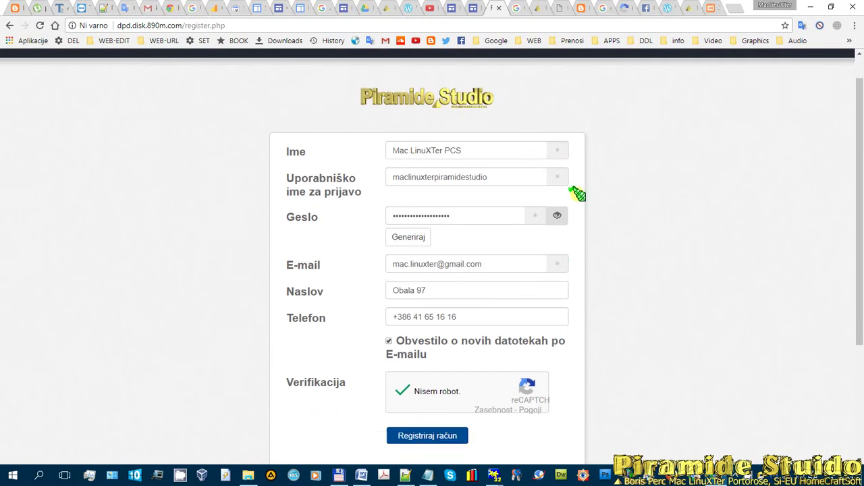
scroll(577, 193, "down", 2)
scroll(453, 193, "up", 3)
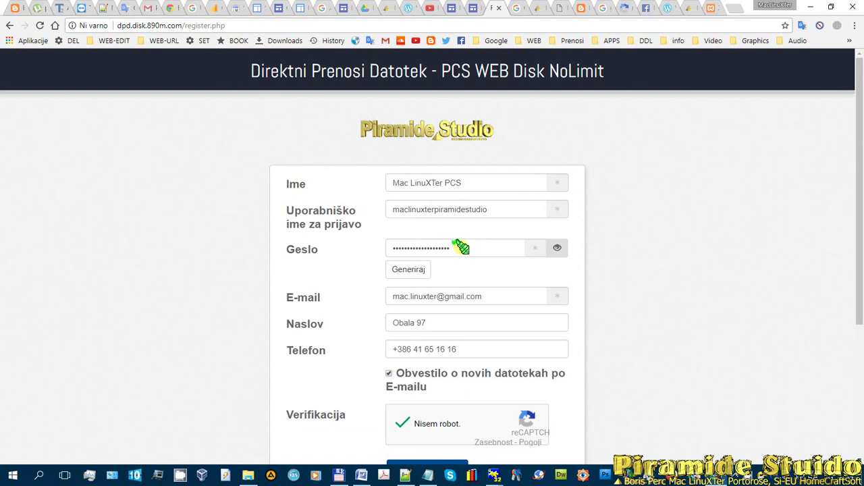
scroll(637, 297, "down", 3)
scroll(415, 267, "up", 3)
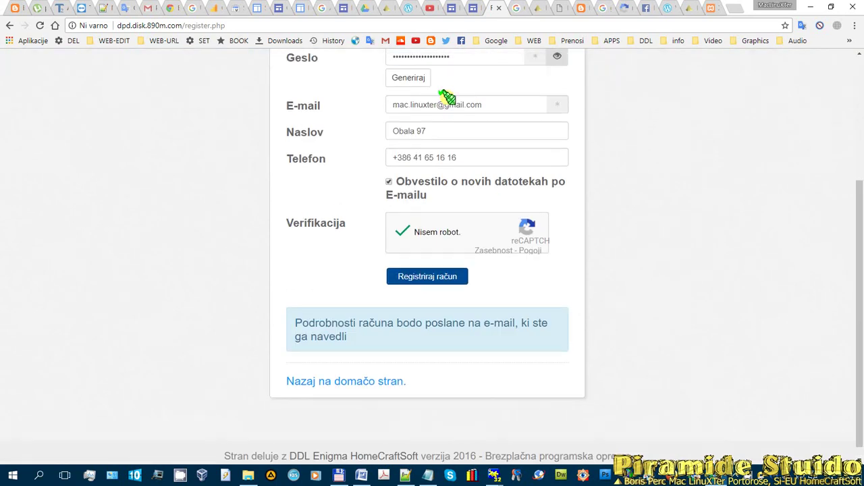
scroll(390, 287, "down", 3)
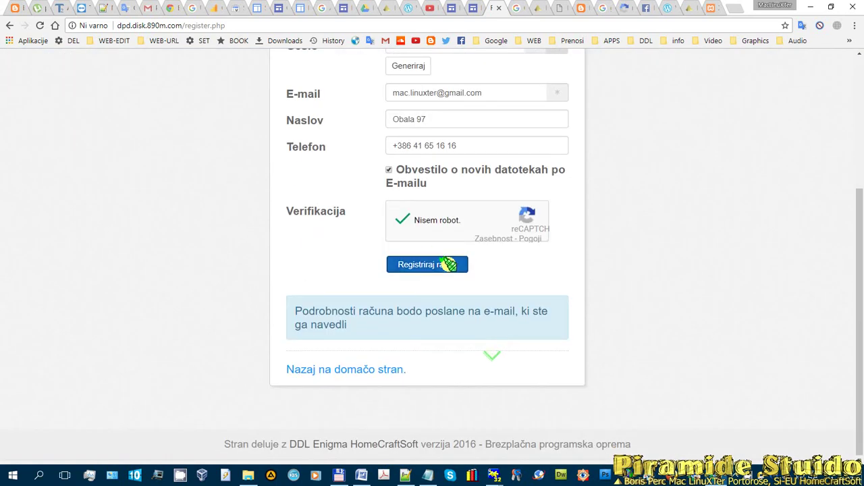
- Submit the new account registration, save its password in Chrome, and return to the home page
left_click(420, 264)
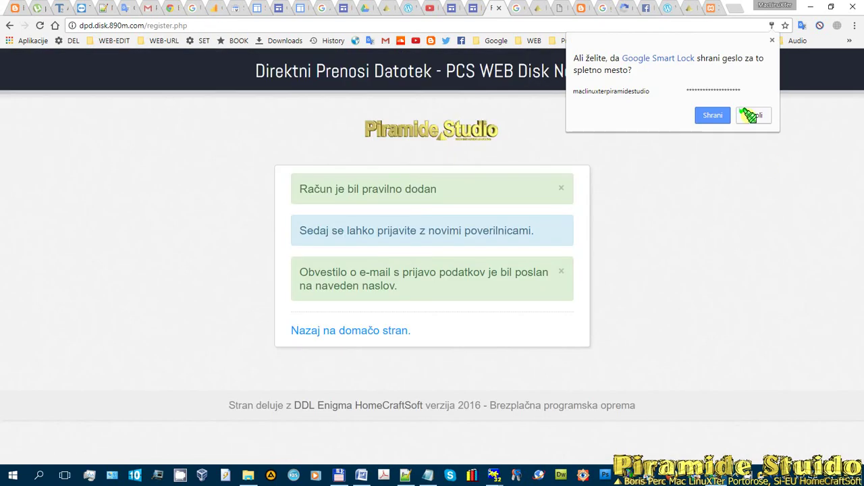
left_click(714, 115)
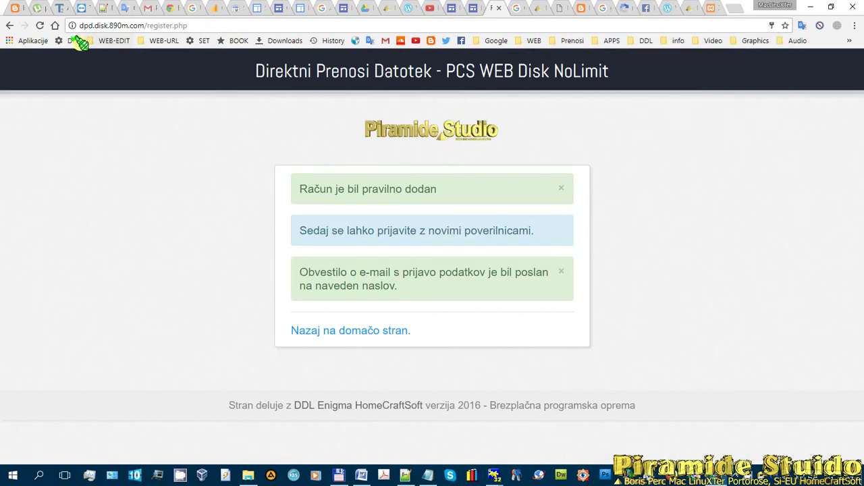
left_click(39, 25)
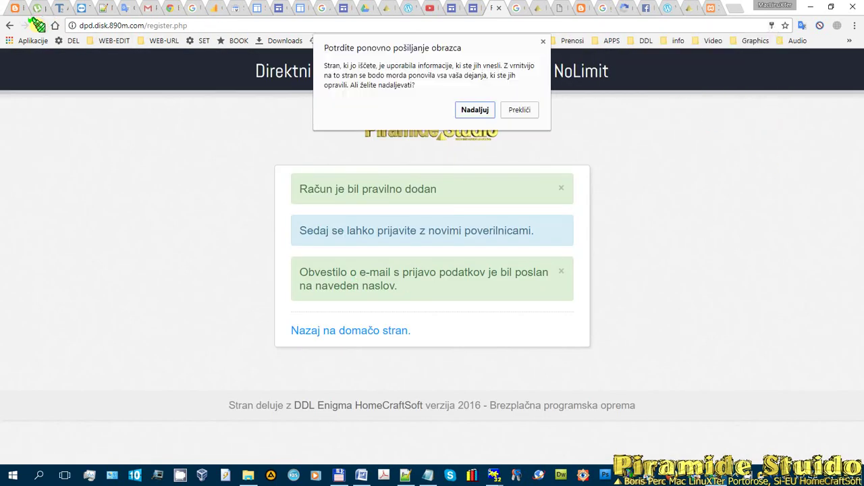
left_click(521, 108)
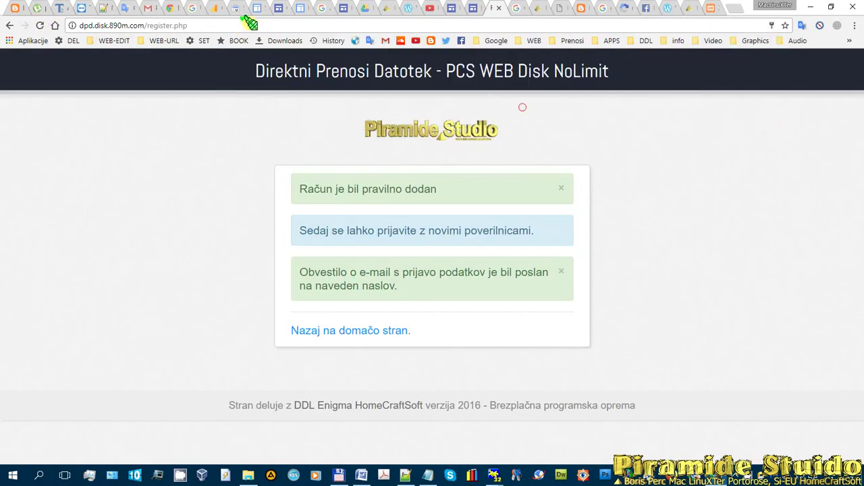
left_click(352, 330)
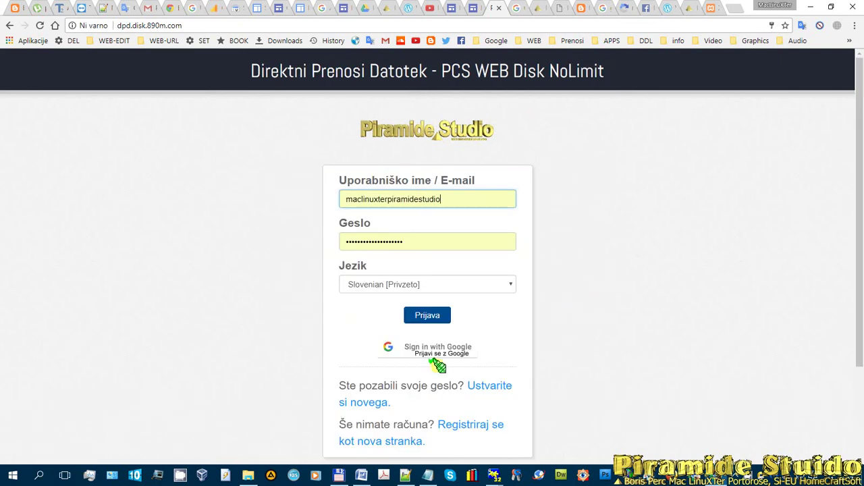
- Sign in with Google and browse the empty my-files, Upravljaj datoteke and Naloži pages
left_click(414, 349)
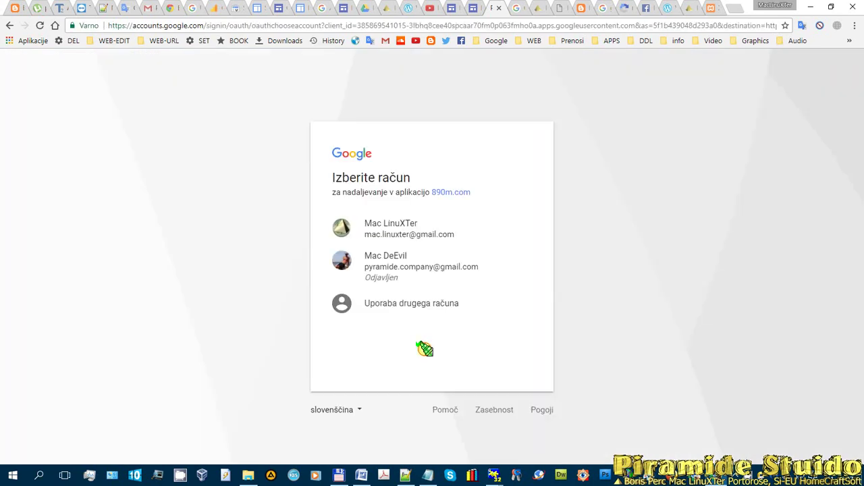
left_click(374, 224)
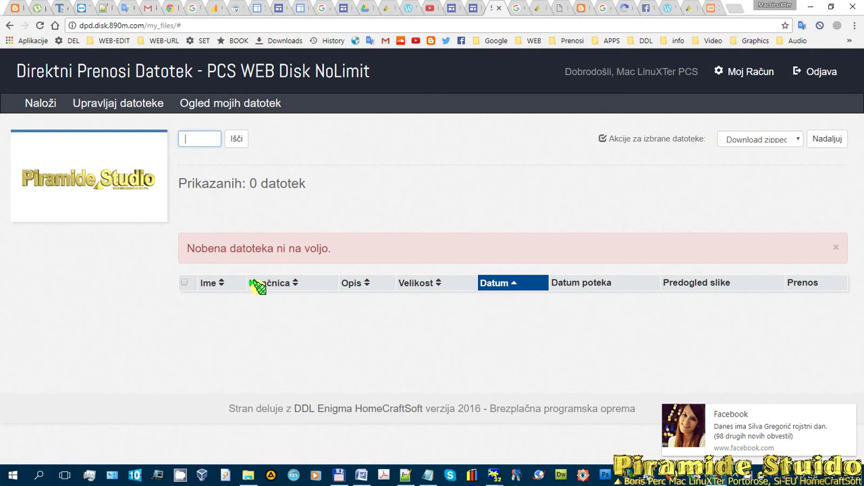
left_click(251, 108)
left_click(138, 102)
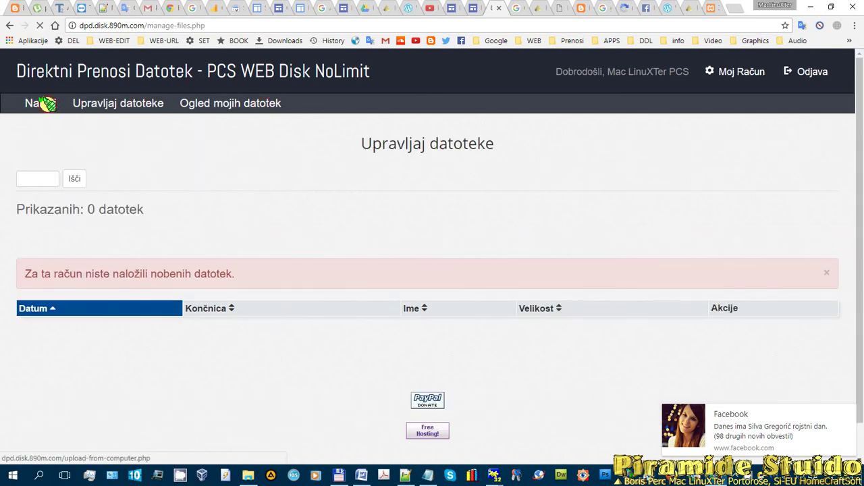
left_click(42, 102)
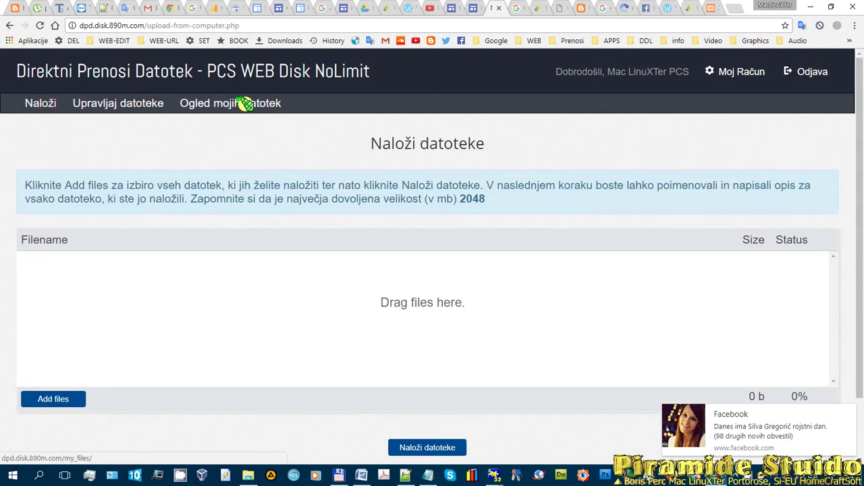
left_click(247, 103)
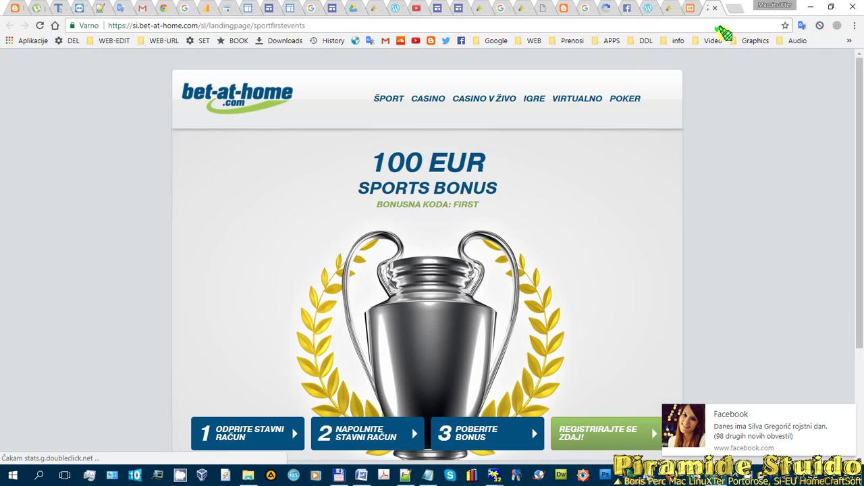
- Close the bet-at-home advertising tab to bring back the XAMPP homepage
key("alt+Tab")
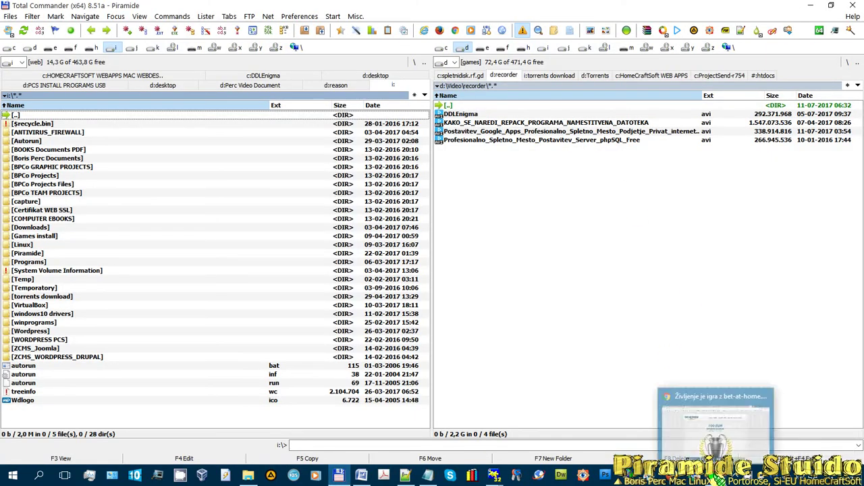
key("alt+Tab")
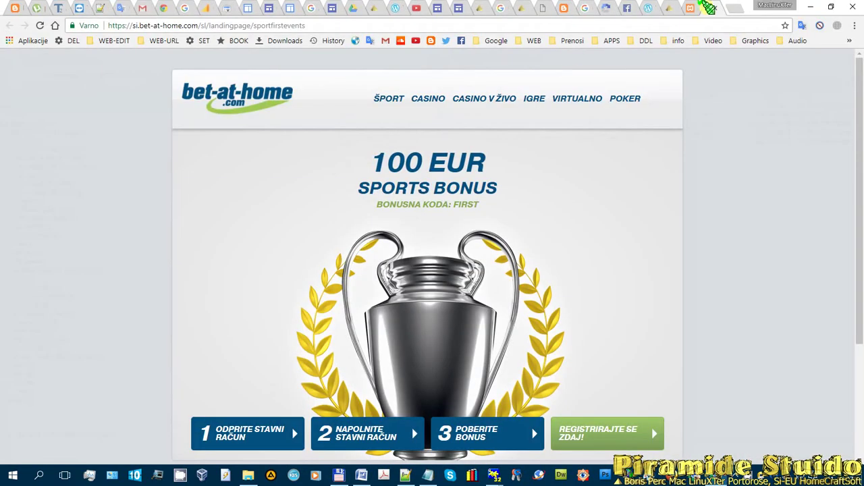
left_click(714, 9)
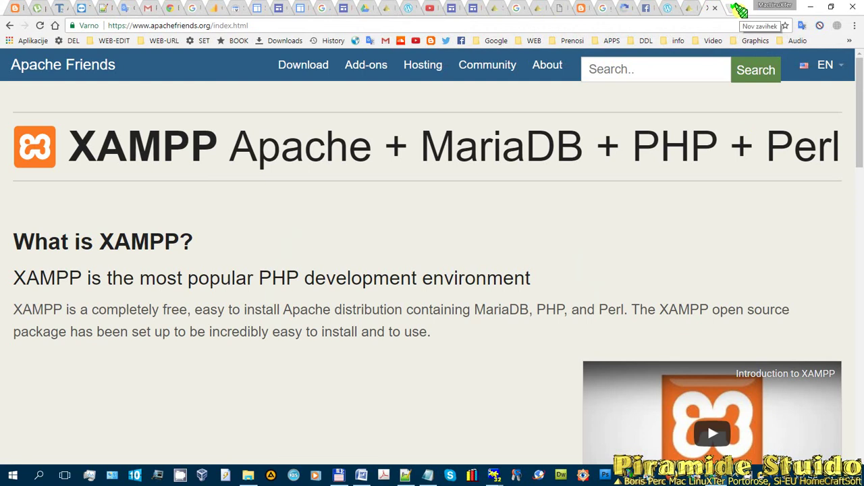
- Open the dpd.disk.890m.com web disk site in a new tab
left_click(739, 8)
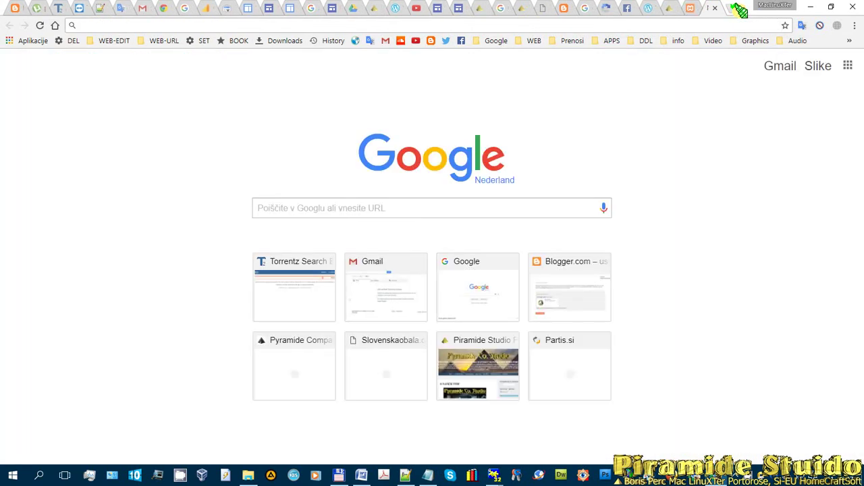
type("dpd.disk.890m.com")
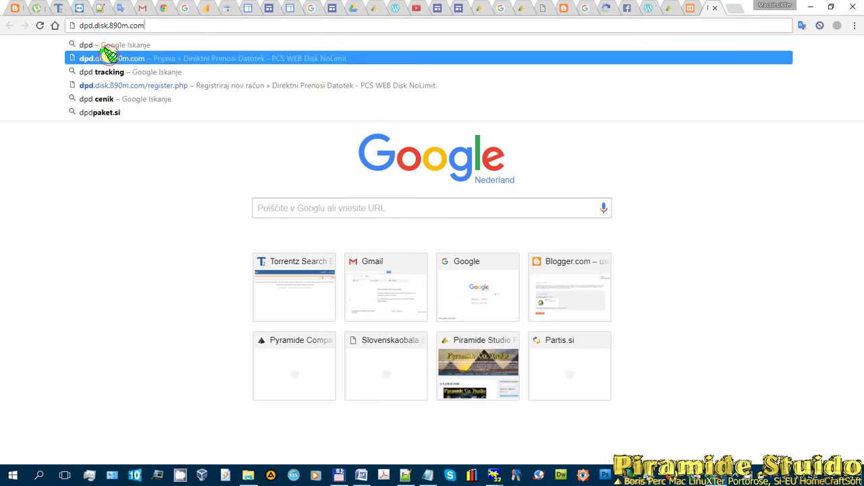
left_click(108, 57)
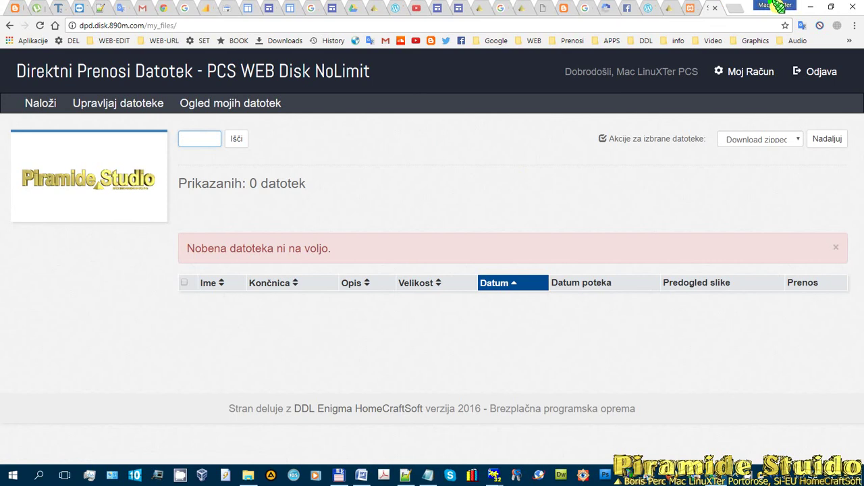
- Switch to the second Chrome profile, cancel both PDF saves, and type dpd in a new tab
left_click(781, 6)
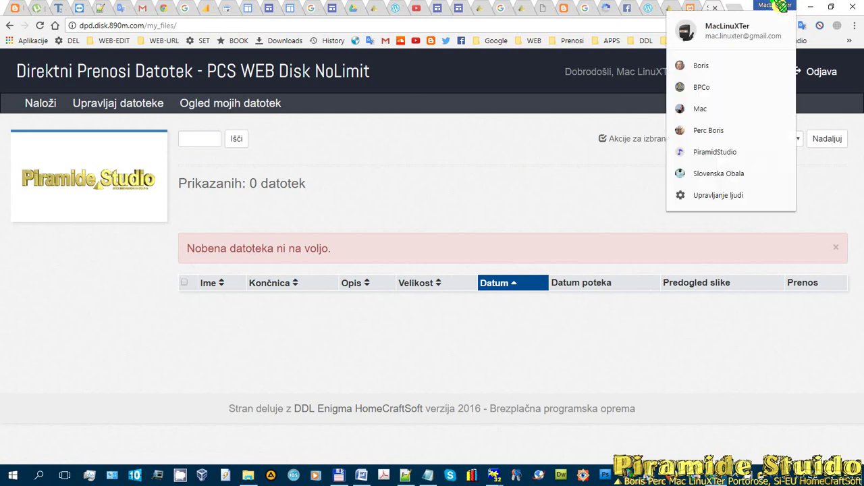
left_click(728, 67)
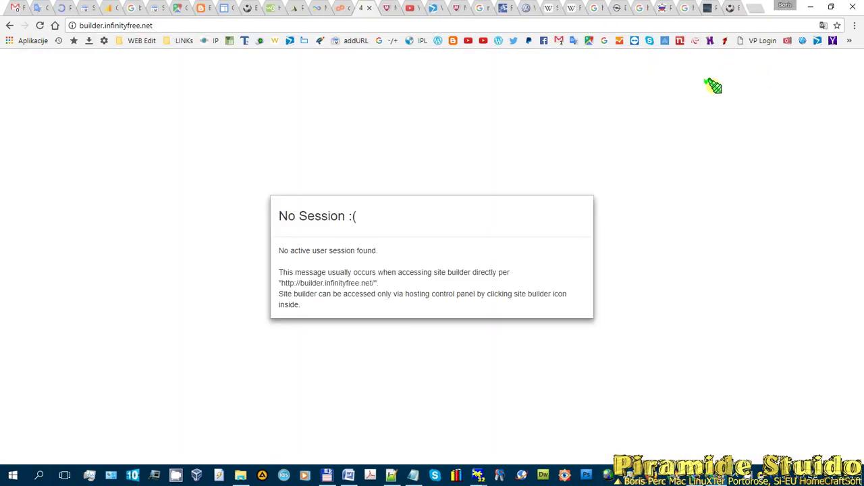
left_click(759, 7)
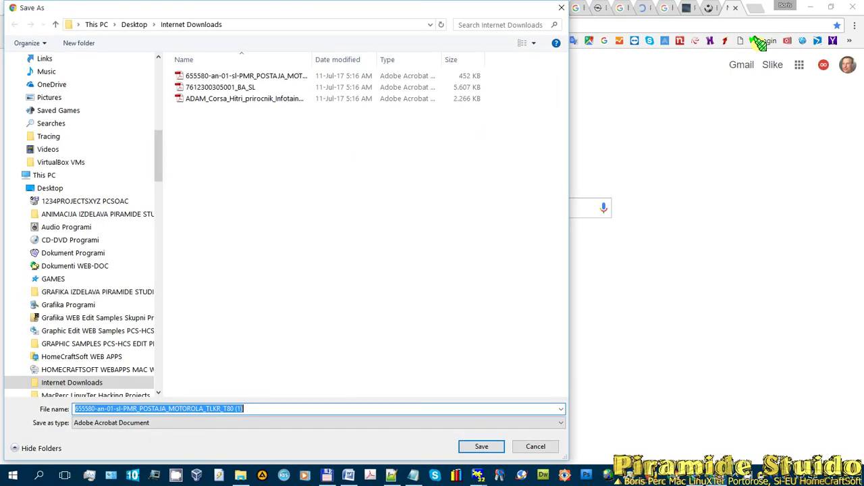
left_click(538, 447)
left_click(538, 446)
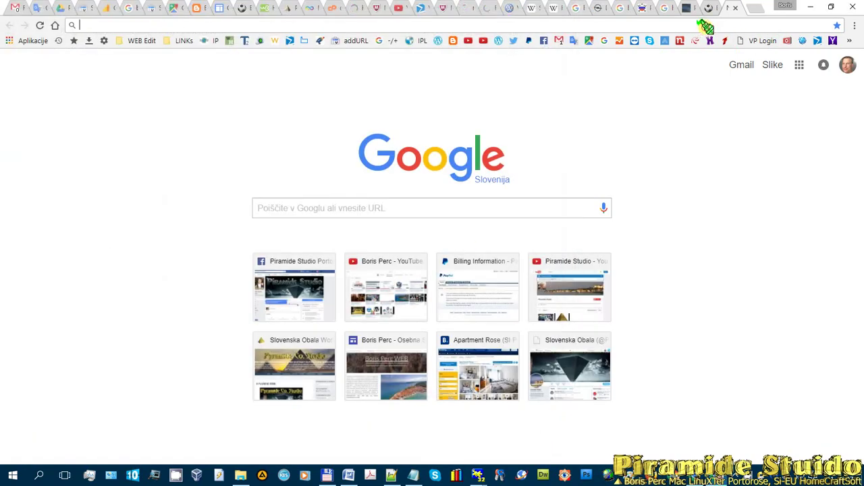
type("dpd")
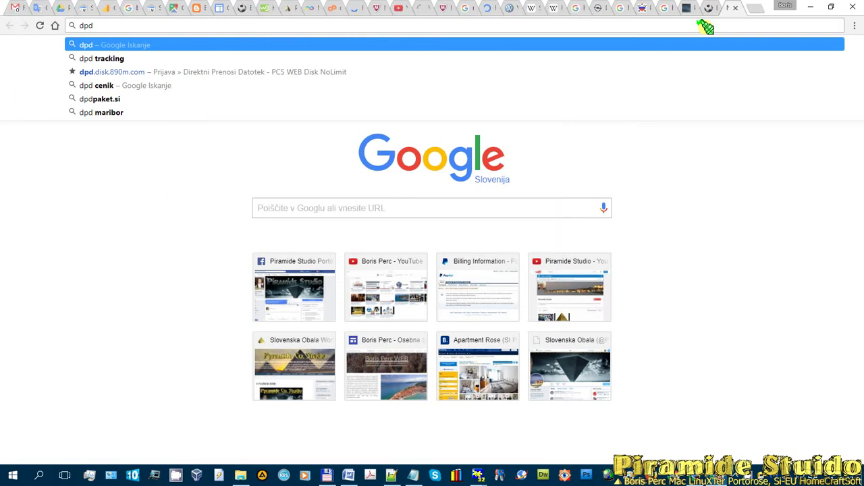
- Open the dpd.disk.890m.com login page and sign in with Google to the admin dashboard
left_click(126, 70)
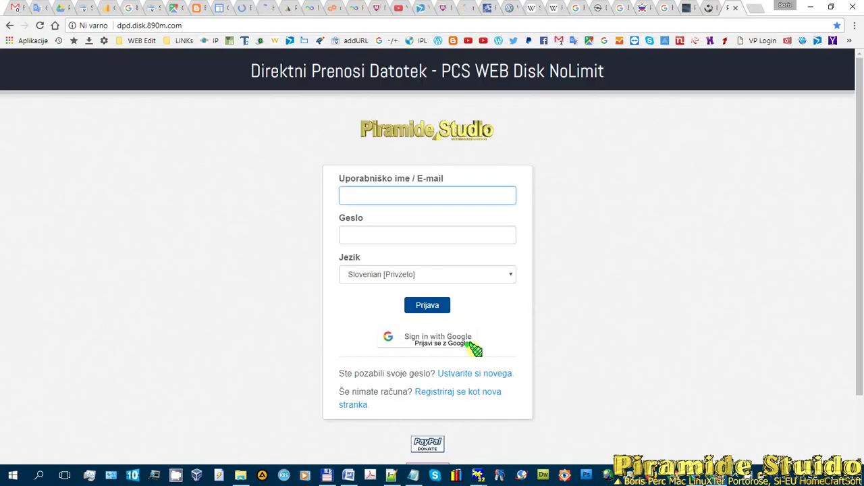
left_click(457, 340)
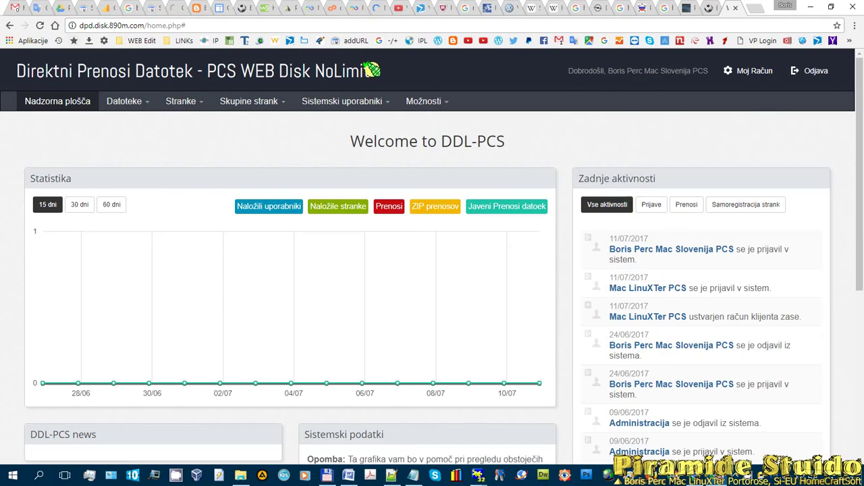
scroll(533, 169, "down", 4)
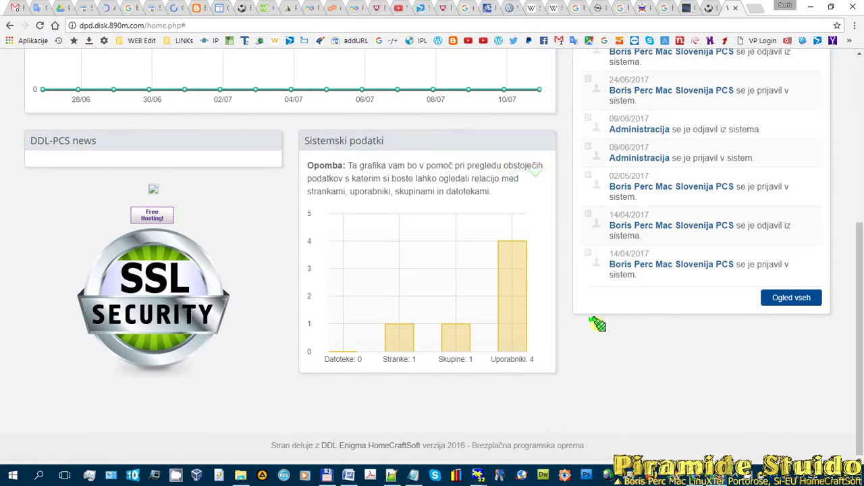
scroll(670, 283, "up", 2)
scroll(671, 284, "up", 3)
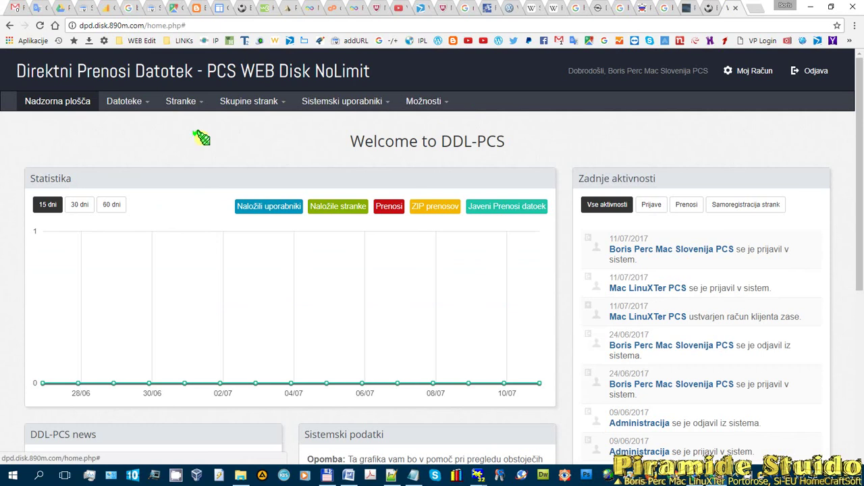
- Look over the settings menu and dashboard, then open the Datoteke > Naloži upload page
left_click(428, 100)
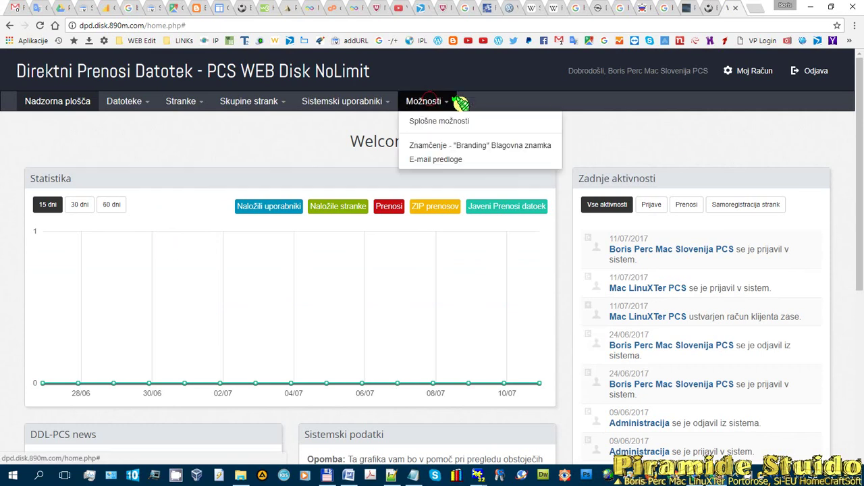
left_click(73, 103)
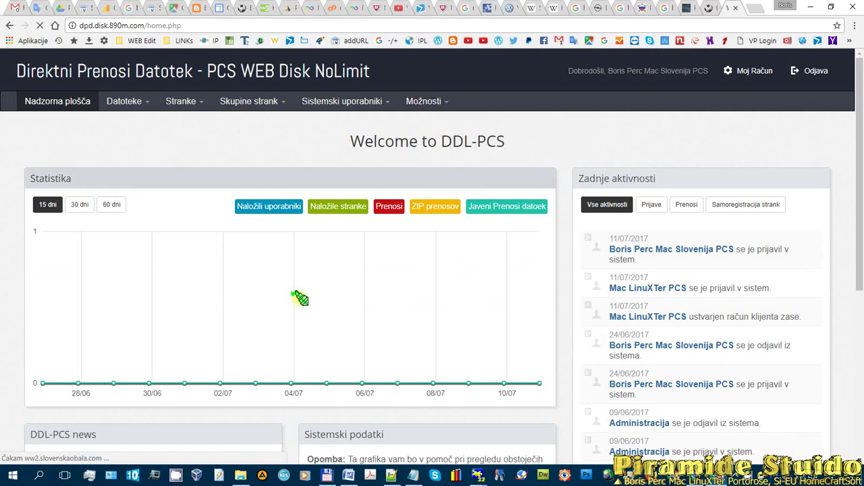
scroll(329, 388, "down", 3)
scroll(420, 349, "up", 3)
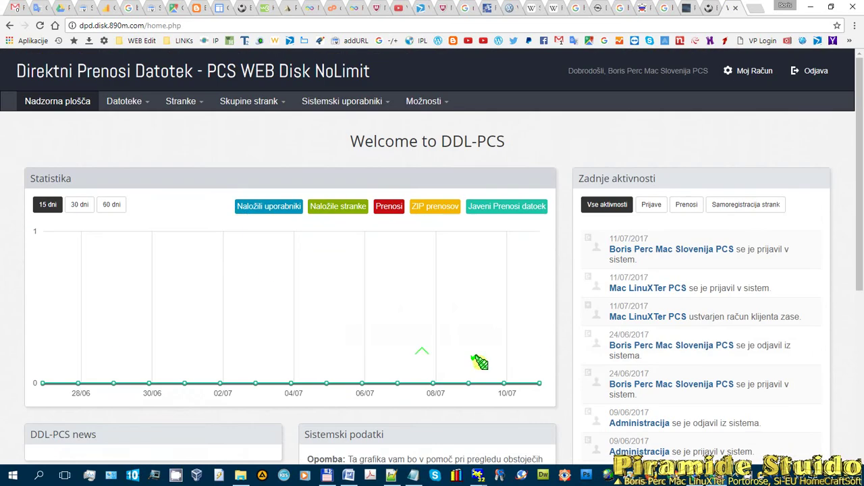
scroll(503, 440, "down", 3)
scroll(351, 352, "up", 4)
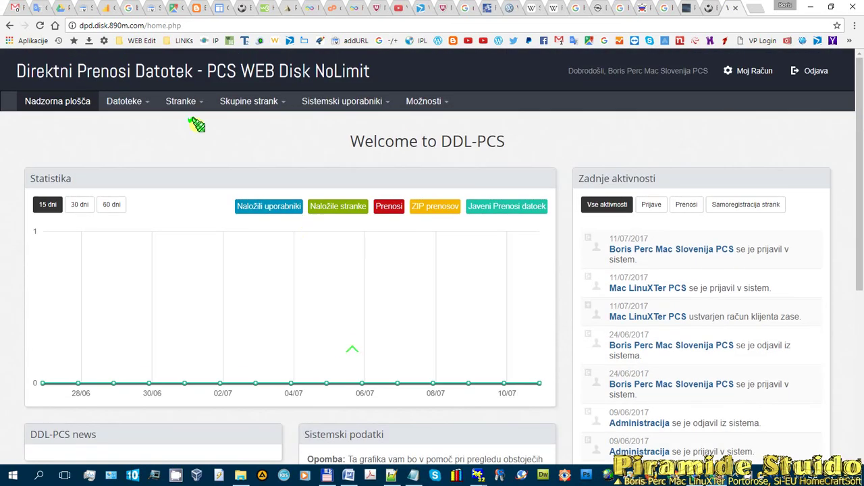
left_click(125, 100)
left_click(128, 118)
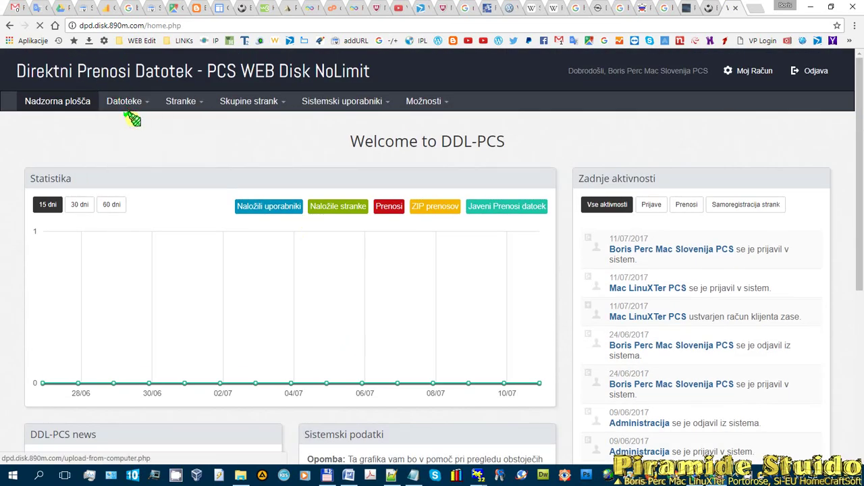
scroll(484, 249, "down", 2)
- Visit the manage-files page, then open Datoteke > Najdi osamljene datoteke
scroll(457, 257, "up", 2)
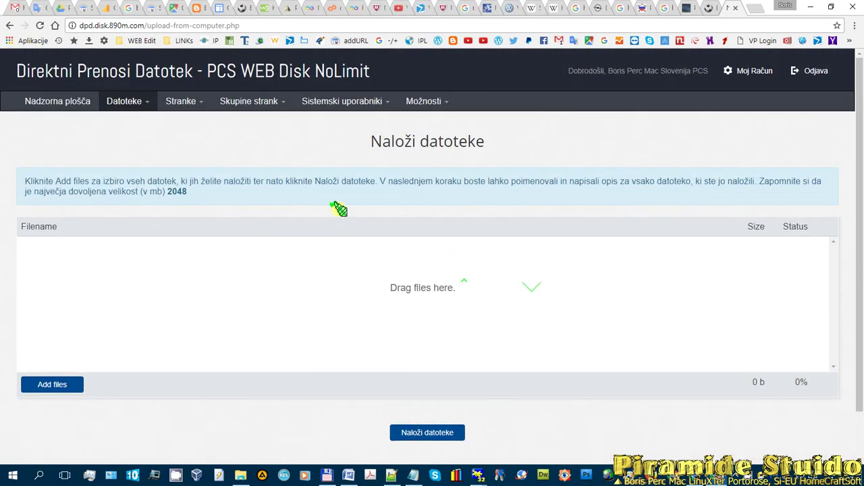
left_click(125, 100)
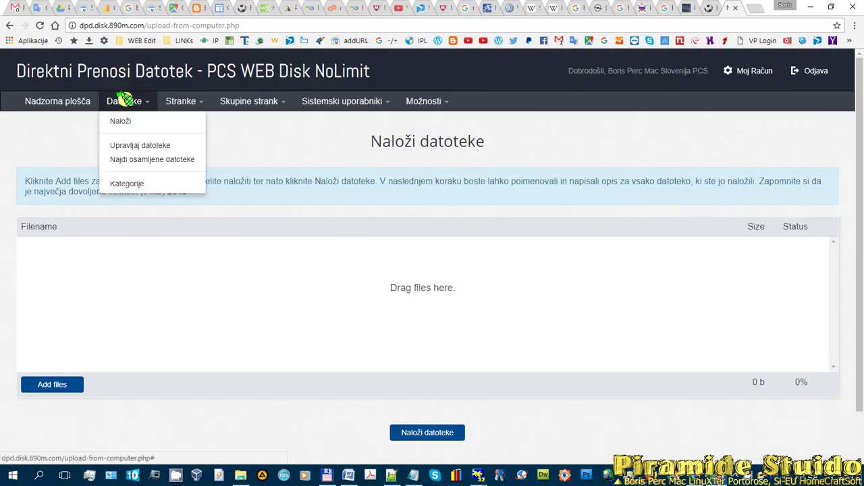
left_click(179, 145)
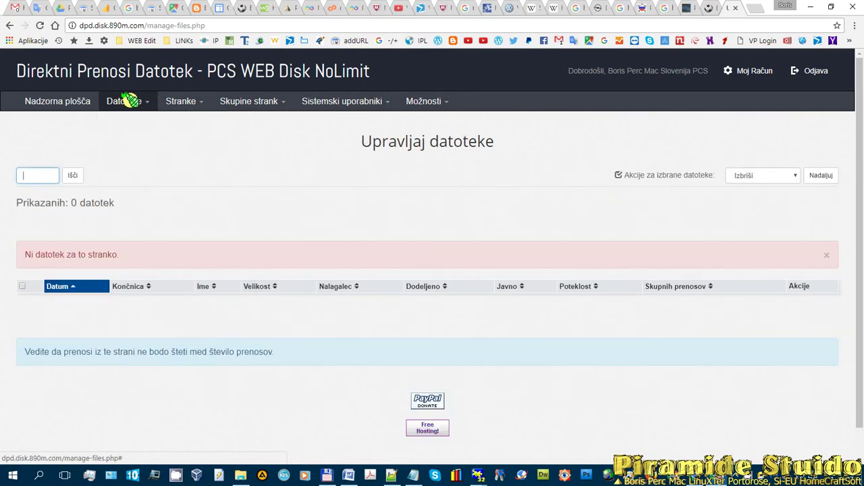
left_click(124, 101)
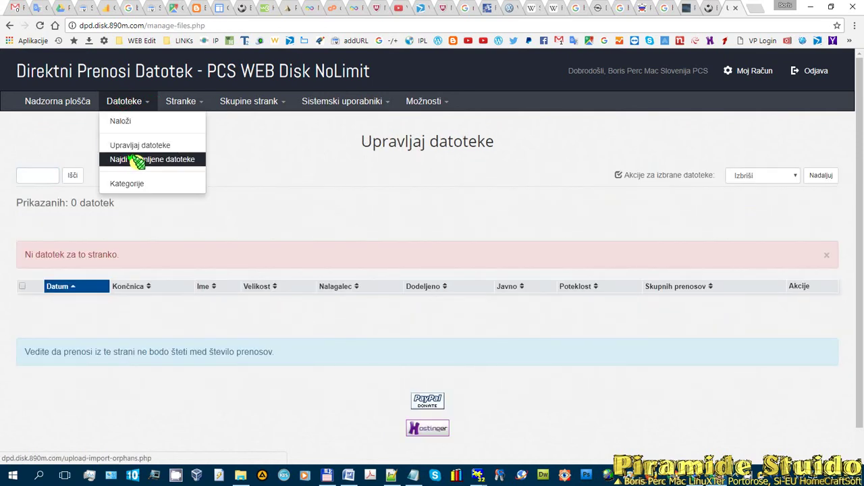
left_click(138, 160)
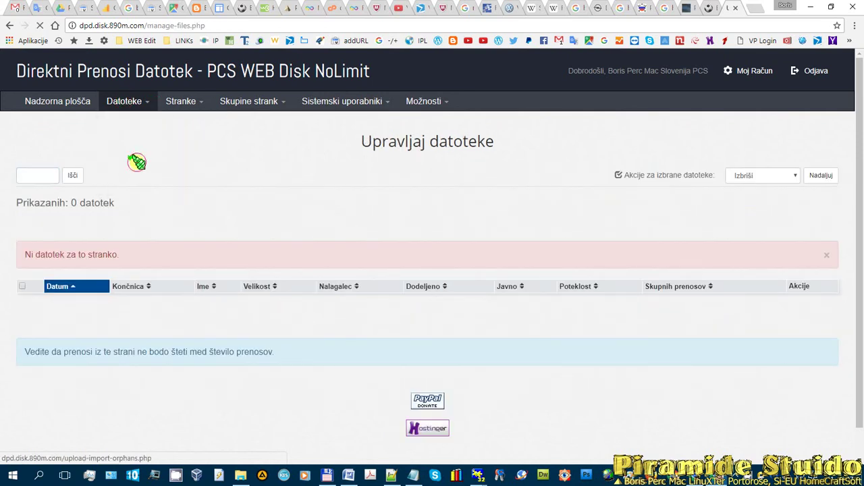
left_click(122, 102)
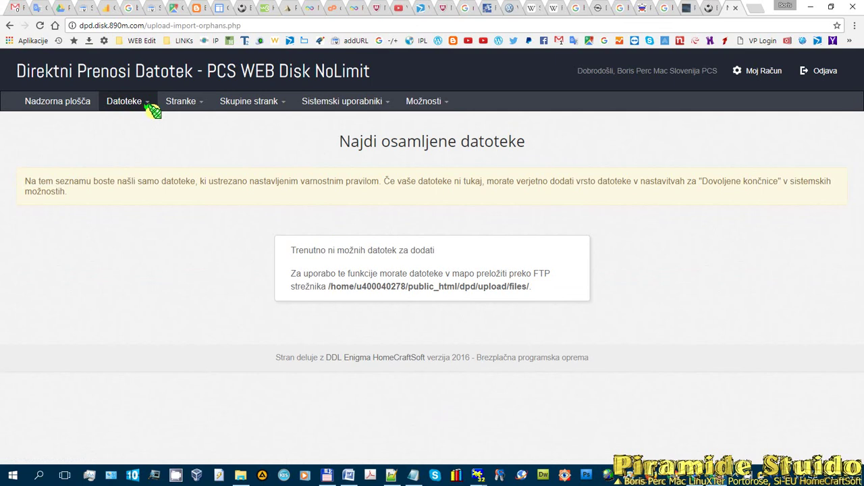
- Browse the clients, client groups, system users and options menus, then choose Možnosti > Splošne možnosti
left_click(172, 102)
left_click(244, 102)
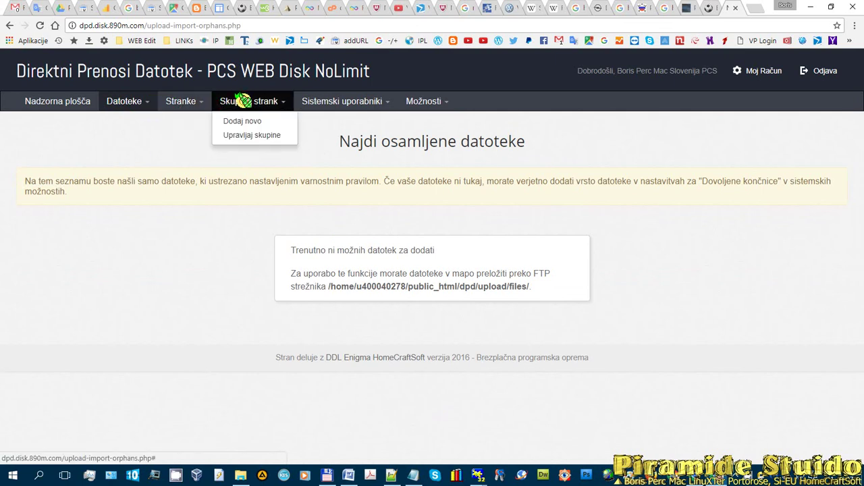
left_click(320, 102)
left_click(420, 102)
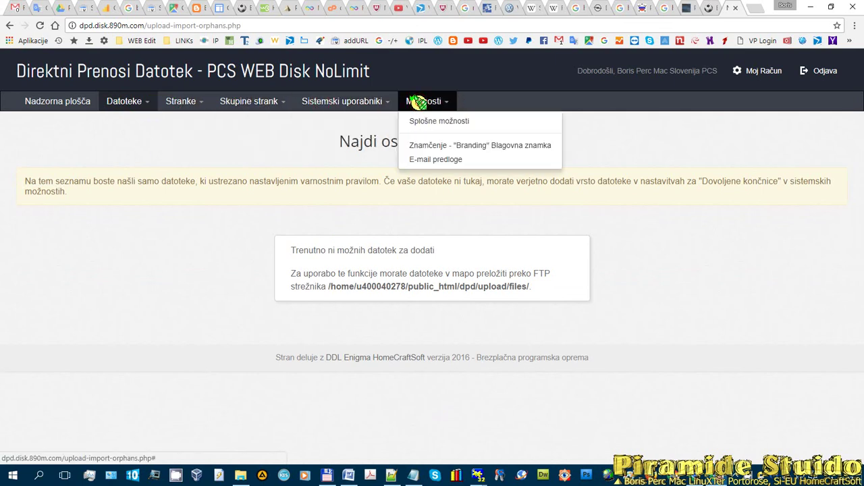
left_click(348, 102)
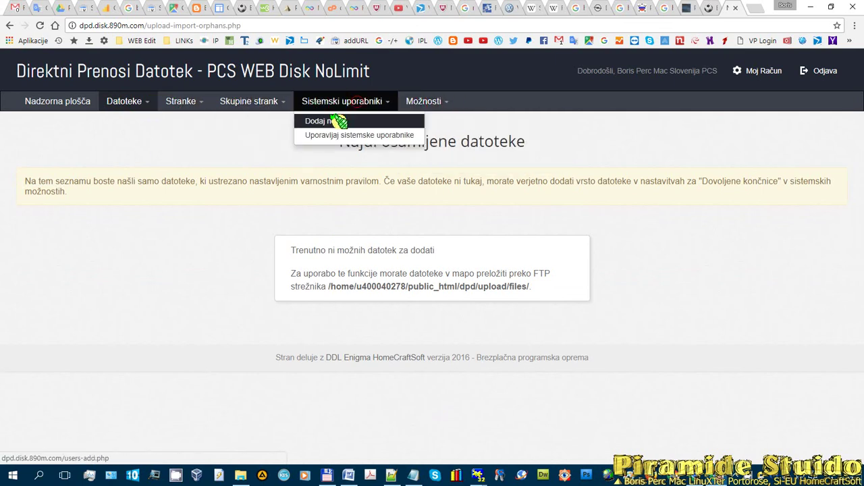
left_click(420, 102)
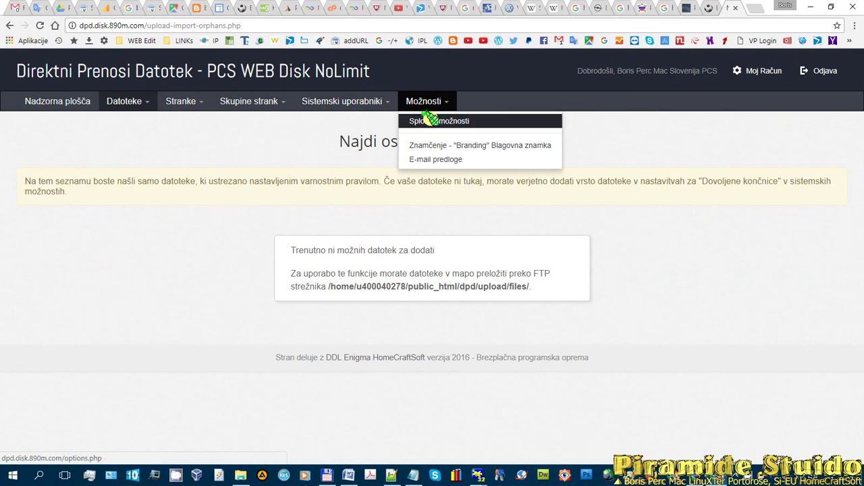
left_click(442, 120)
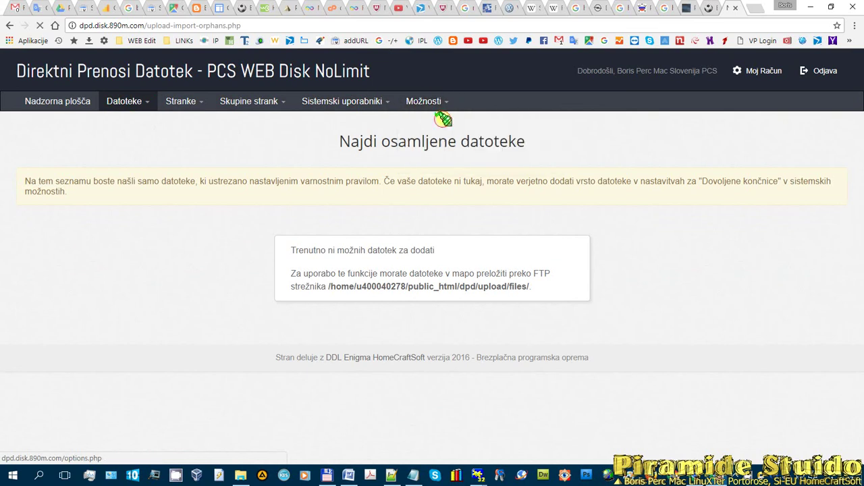
- Review the Stranke and E-mail obvestila system options tabs
scroll(555, 160, "down", 3)
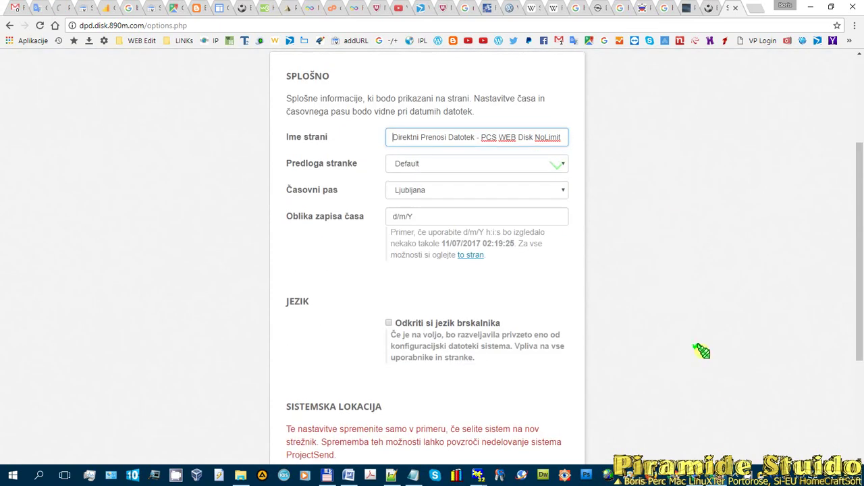
scroll(447, 361, "down", 3)
scroll(554, 347, "up", 5)
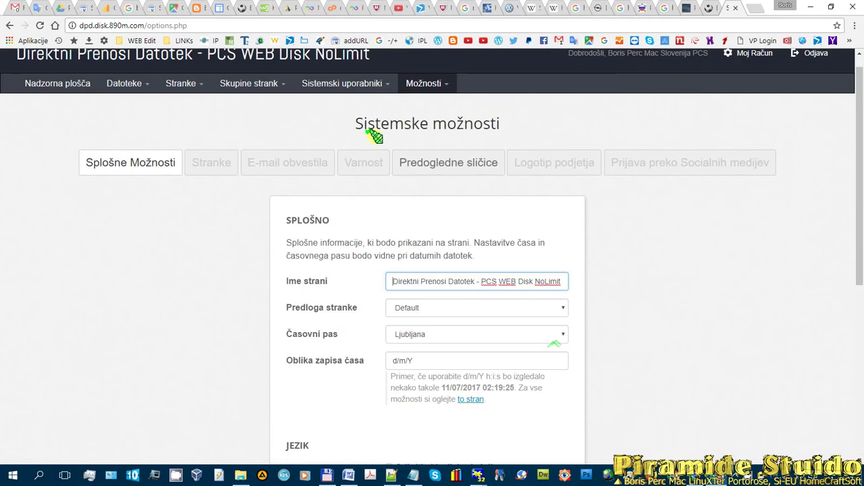
left_click(231, 162)
scroll(609, 349, "down", 3)
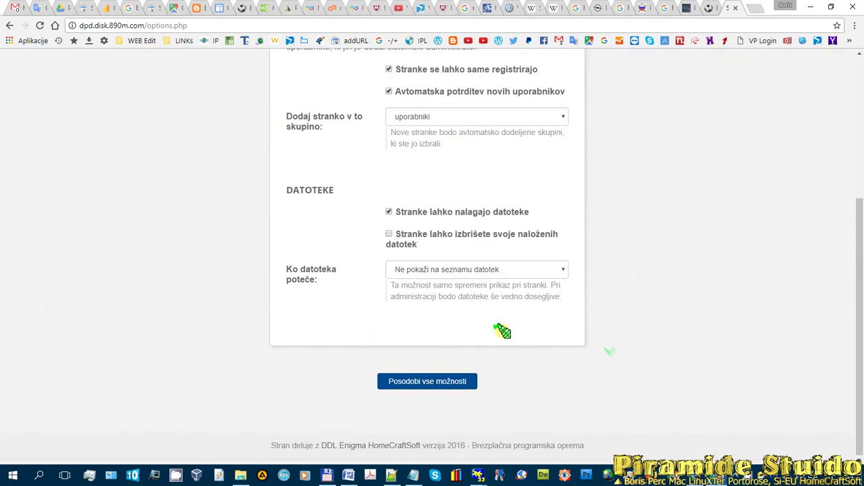
scroll(502, 332, "up", 3)
left_click(282, 173)
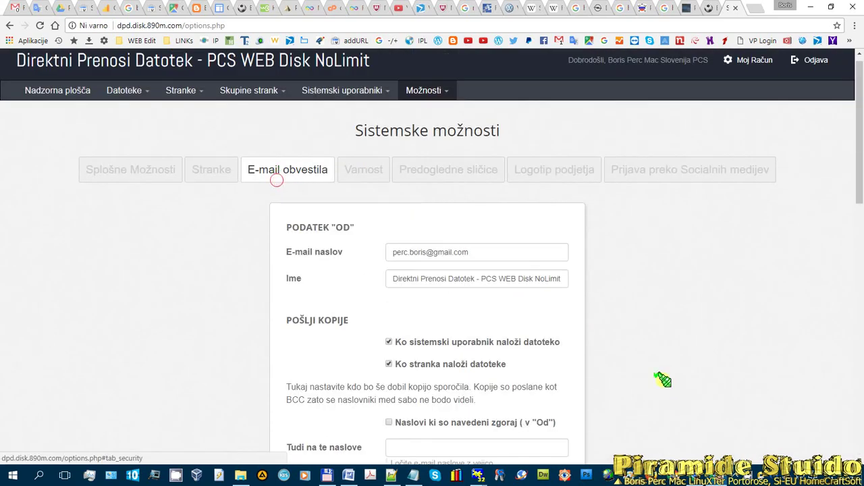
scroll(648, 331, "down", 3)
scroll(613, 328, "down", 7)
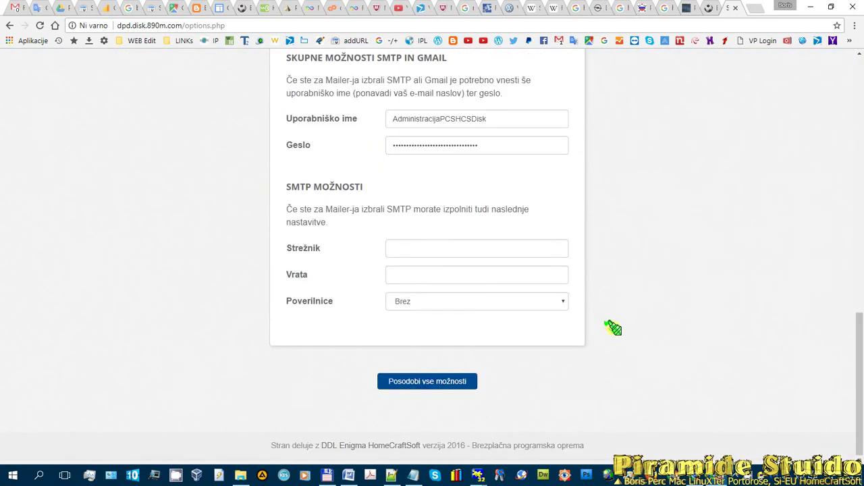
scroll(613, 328, "up", 6)
scroll(613, 328, "up", 5)
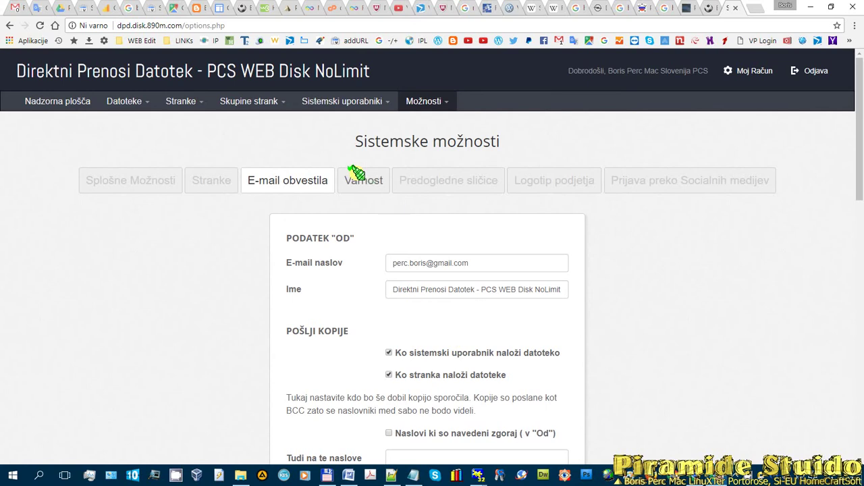
- Review the Varnost, Predogledne sličice and Logotip podjetja system options tabs
left_click(364, 177)
scroll(395, 347, "down", 6)
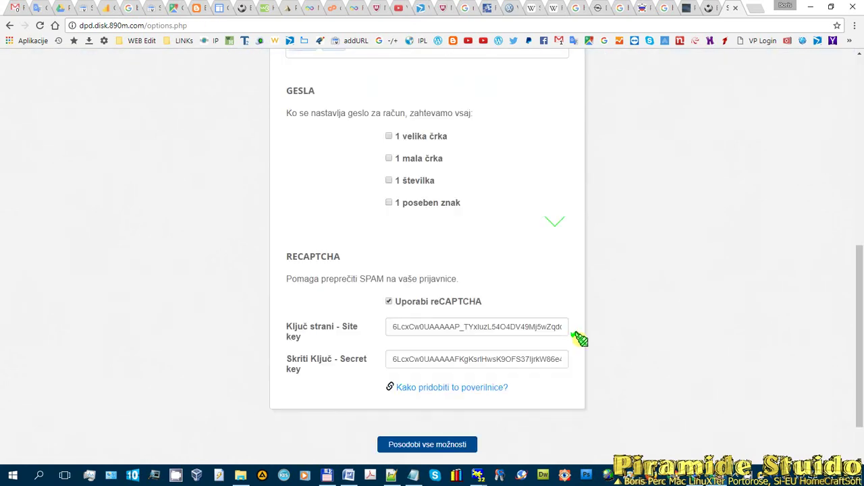
scroll(637, 309, "up", 6)
scroll(608, 285, "down", 5)
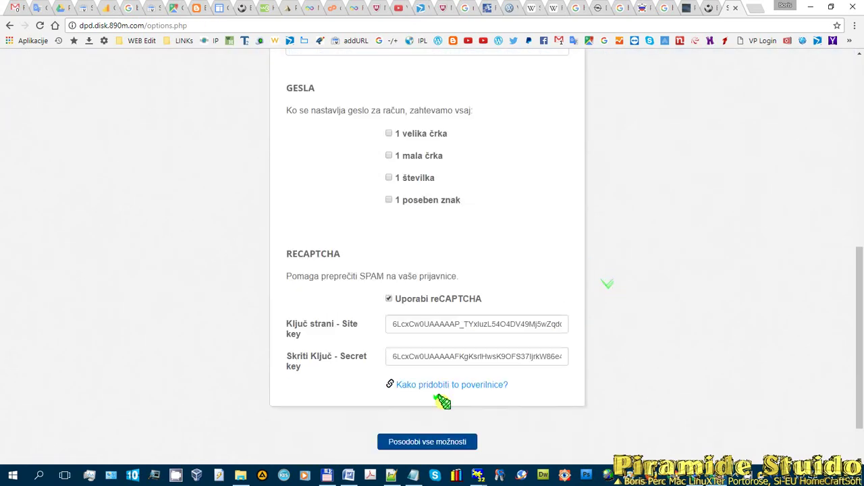
scroll(625, 306, "up", 2)
scroll(625, 306, "up", 3)
left_click(457, 173)
scroll(673, 216, "down", 3)
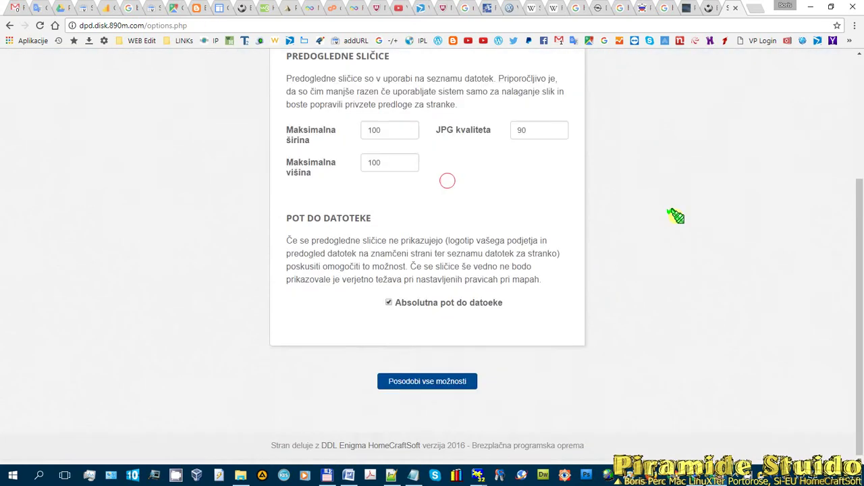
scroll(676, 216, "up", 2)
scroll(676, 216, "up", 2)
left_click(570, 180)
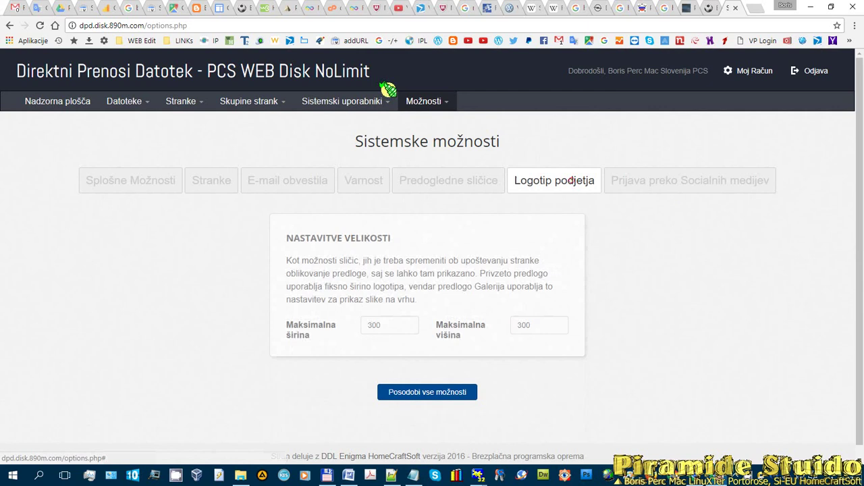
- Open Možnosti > Znamčenje to view the current Piramide Studio logo
left_click(432, 101)
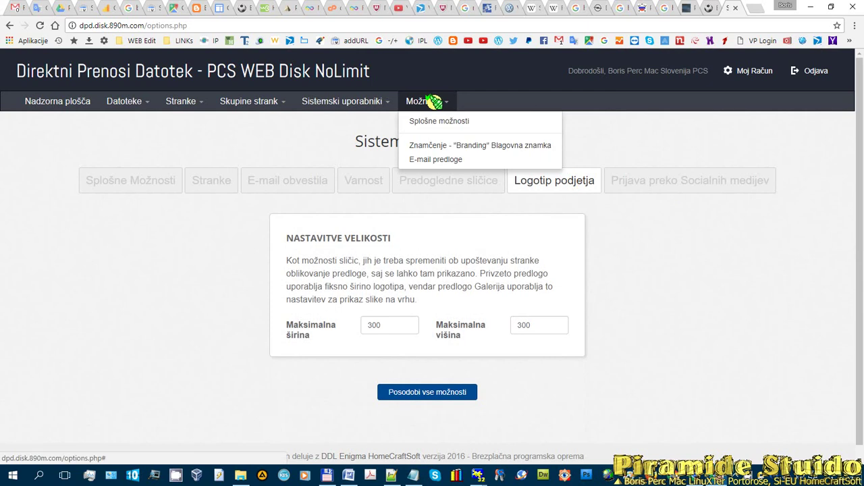
left_click(451, 145)
scroll(432, 202, "down", 2)
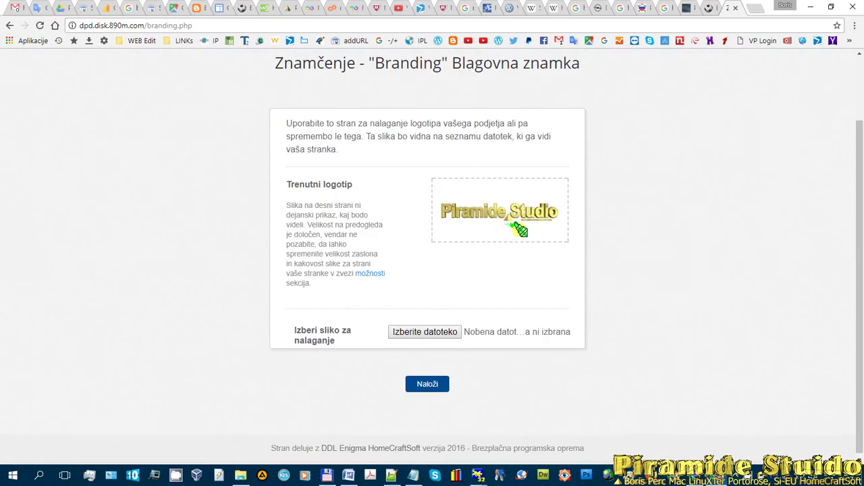
scroll(533, 262, "up", 2)
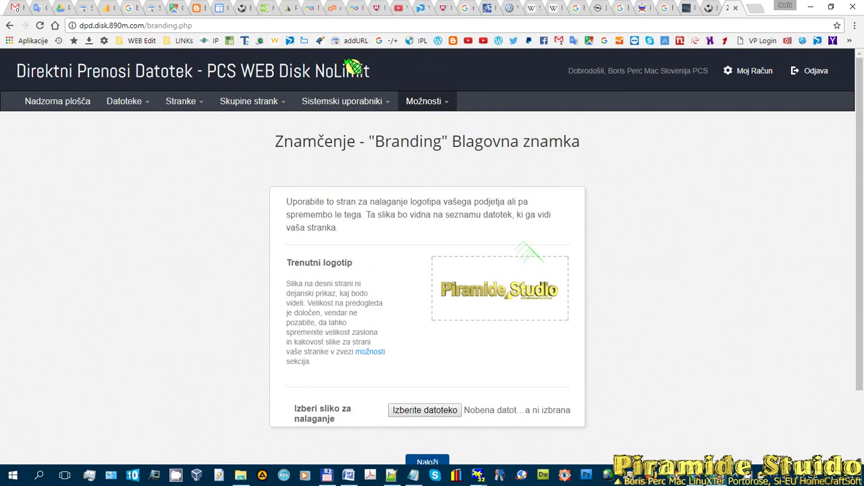
- Log out of the administrator and client accounts, then switch to Blogger's Vse objave list
left_click(822, 70)
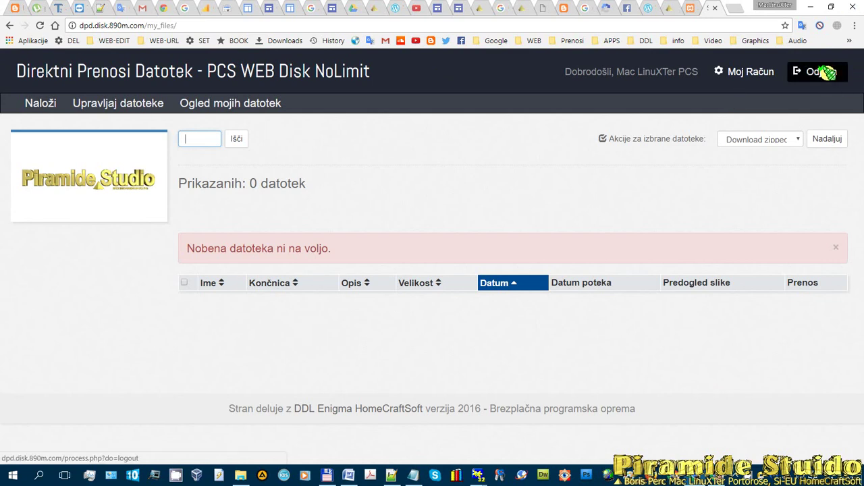
left_click(827, 72)
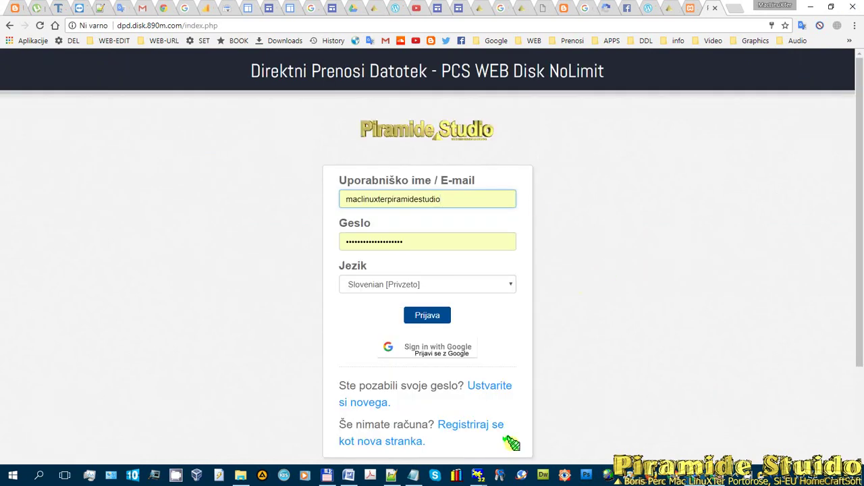
scroll(555, 263, "down", 2)
scroll(555, 263, "up", 2)
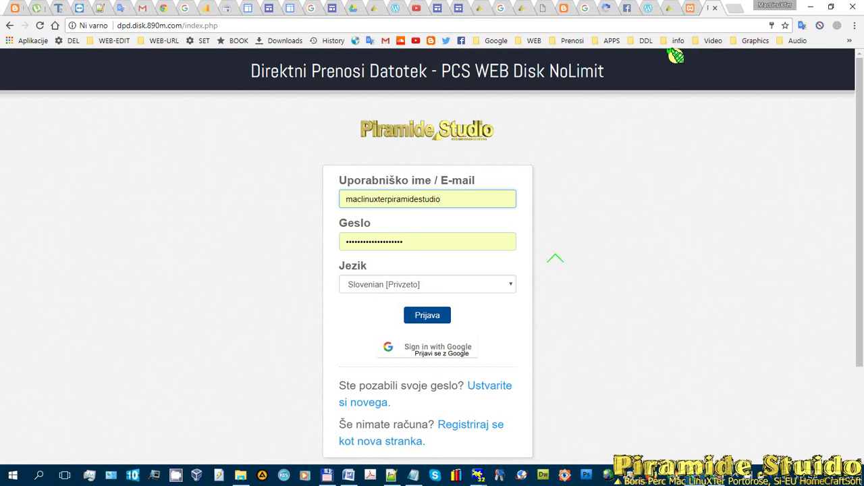
left_click(564, 8)
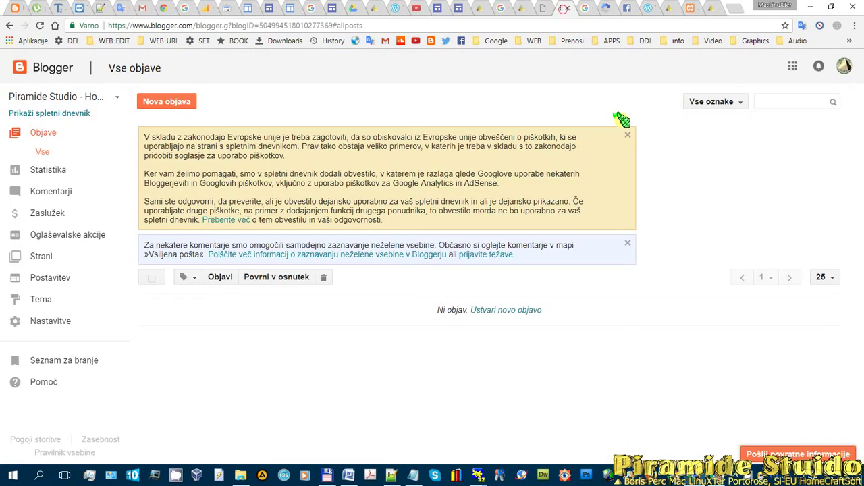
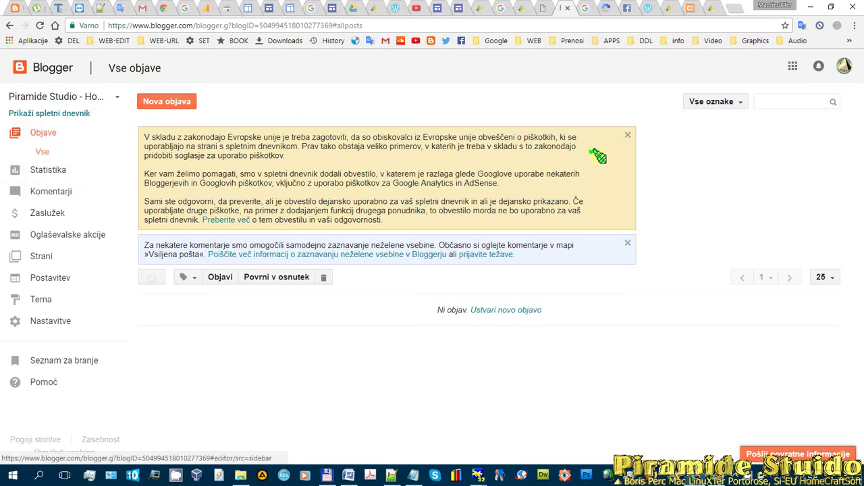
- Browse the blog's Statistika pages: Pregled, Objave, Viri prometa and Udeleženci
left_click(45, 133)
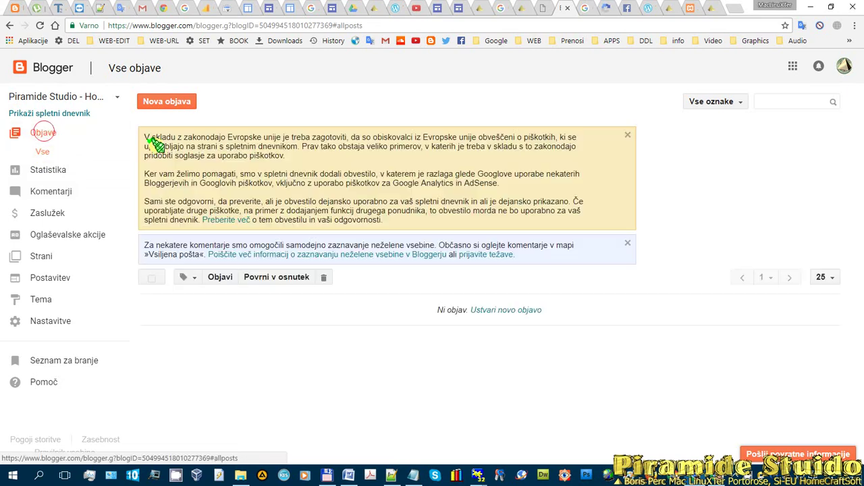
left_click(48, 168)
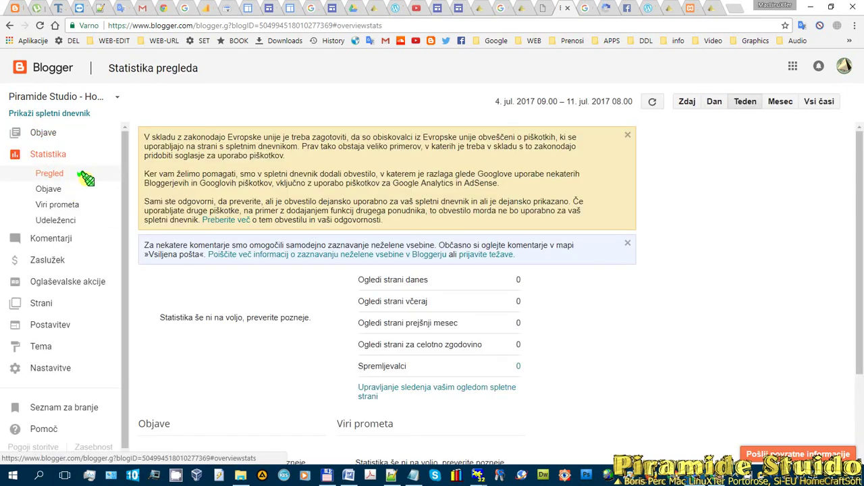
left_click(49, 165)
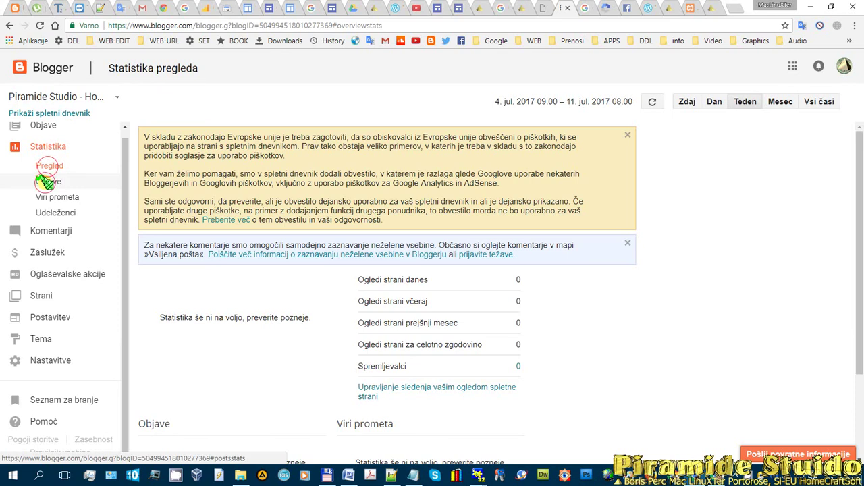
left_click(46, 181)
left_click(46, 197)
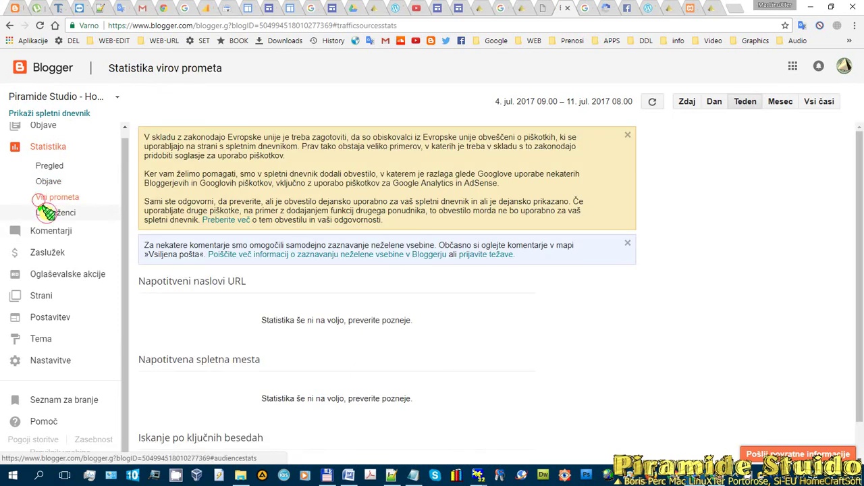
left_click(46, 213)
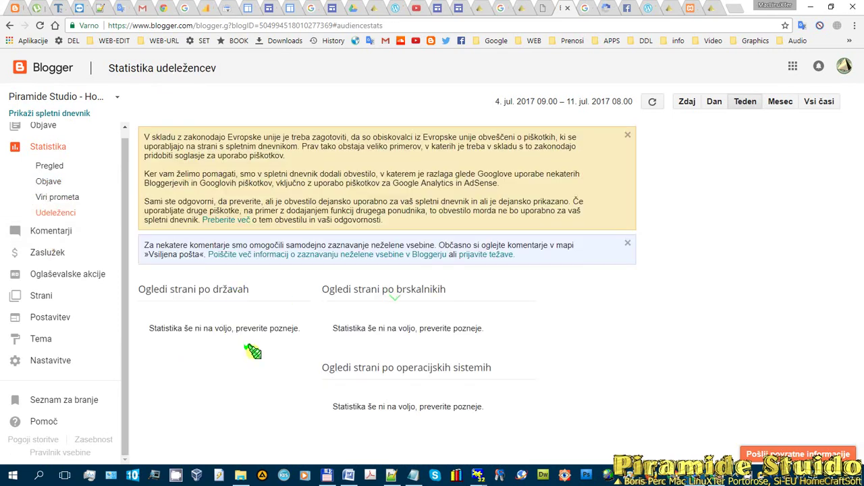
- View the published Komentarji and the Zaslužek AdSense overview, then bring Notepad++ forward
left_click(49, 230)
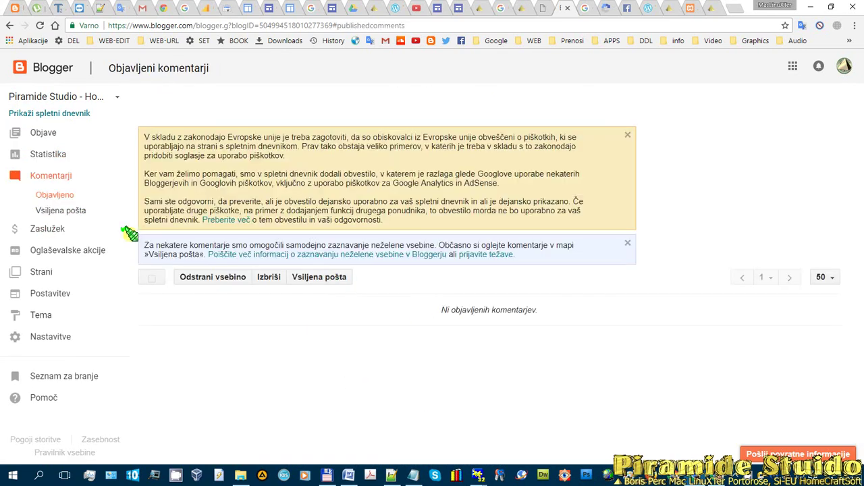
left_click(42, 230)
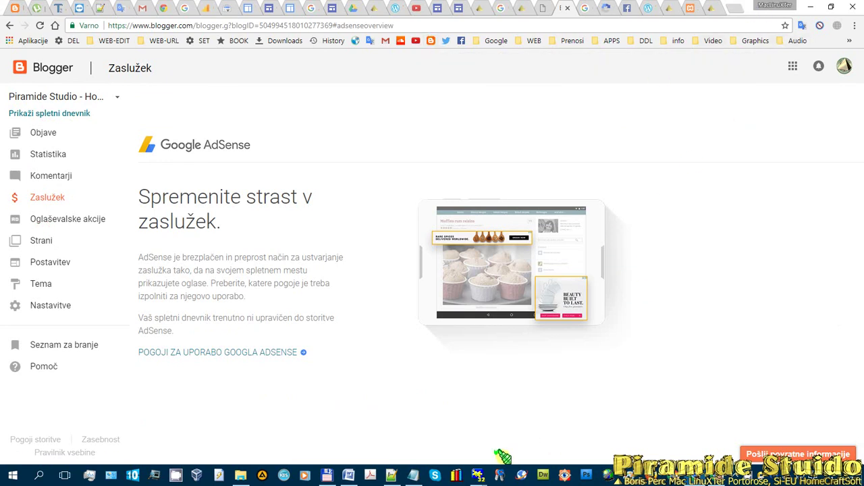
left_click(390, 475)
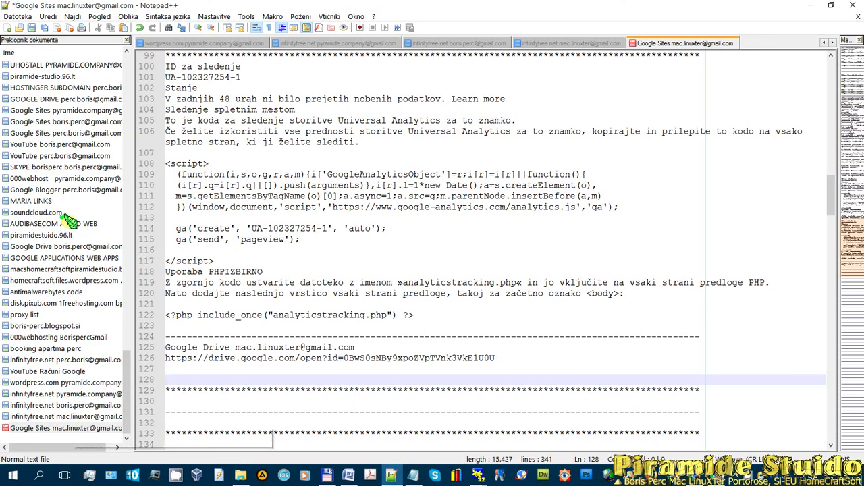
- Switch to the Google Sites notes file and select the Blogger profile URL on line 3
left_click(59, 122)
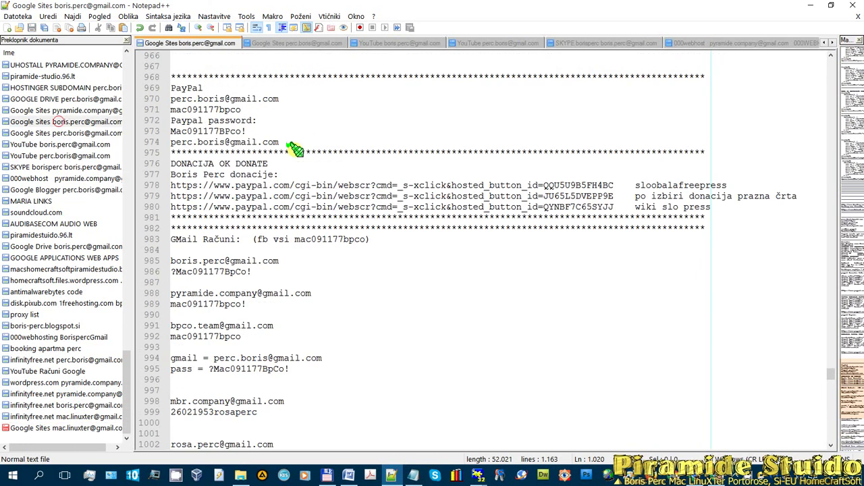
scroll(295, 148, "up", 20)
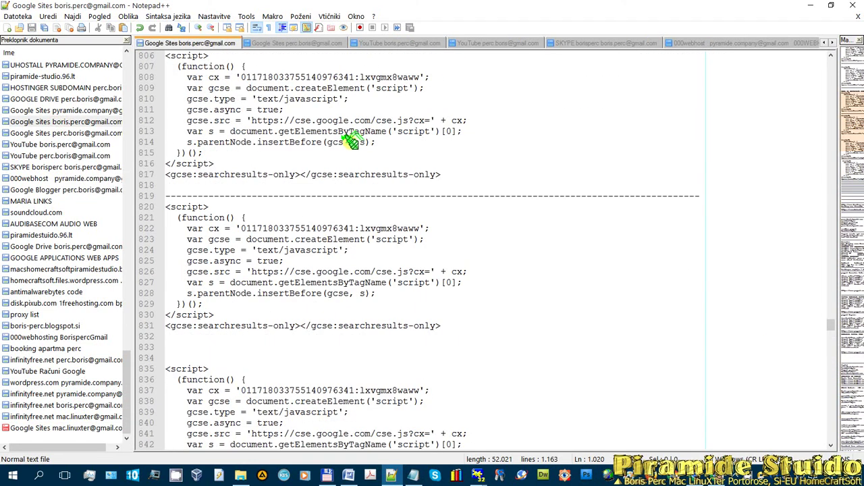
left_click_drag(829, 317, 827, 52)
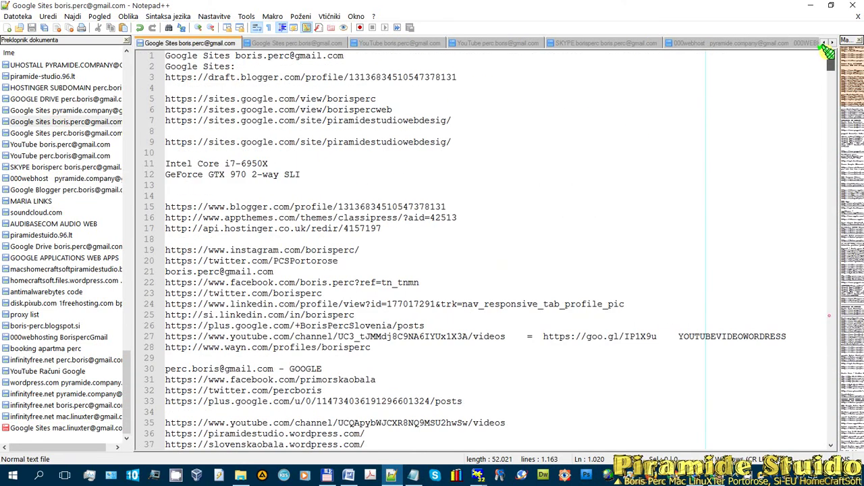
left_click_drag(455, 77, 154, 74)
key("ctrl+c")
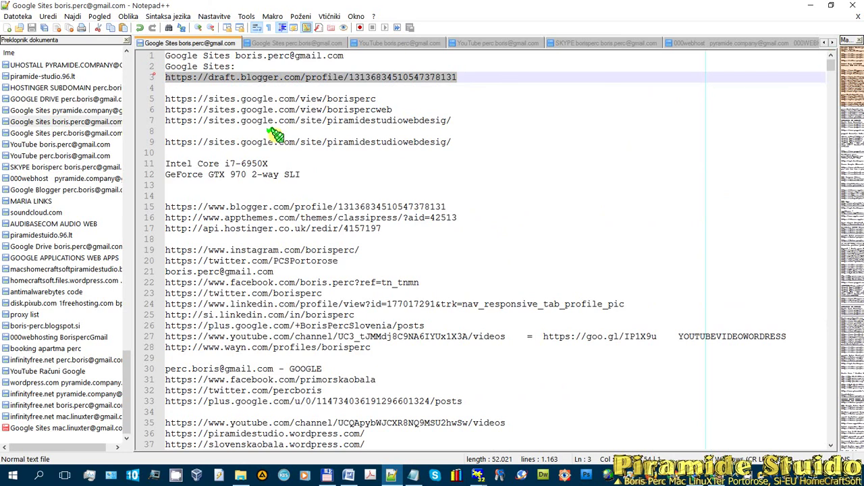
left_click(729, 473)
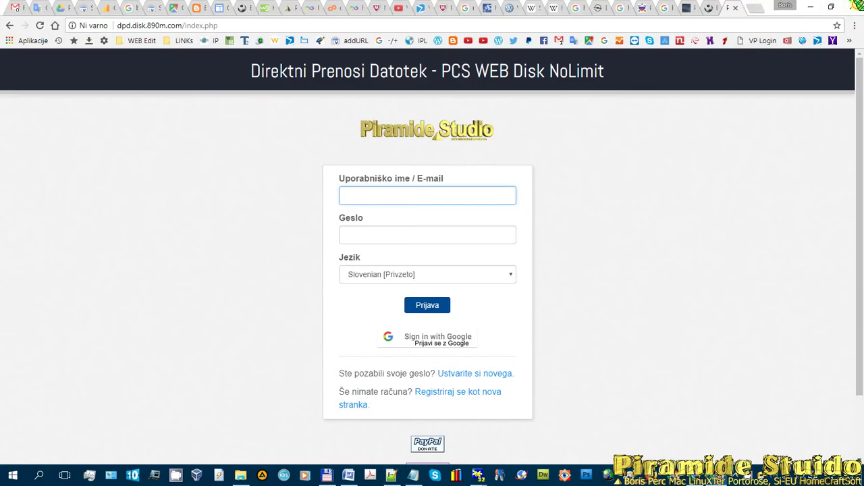
- Close the file-transfer login window and load the copied Blogger profile URL in a new tab
left_click(852, 7)
left_click(709, 475)
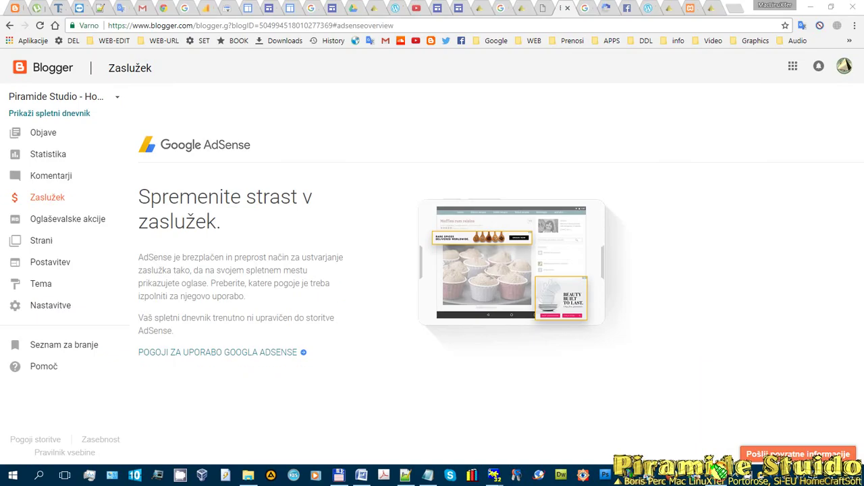
left_click(737, 8)
key("ctrl+v")
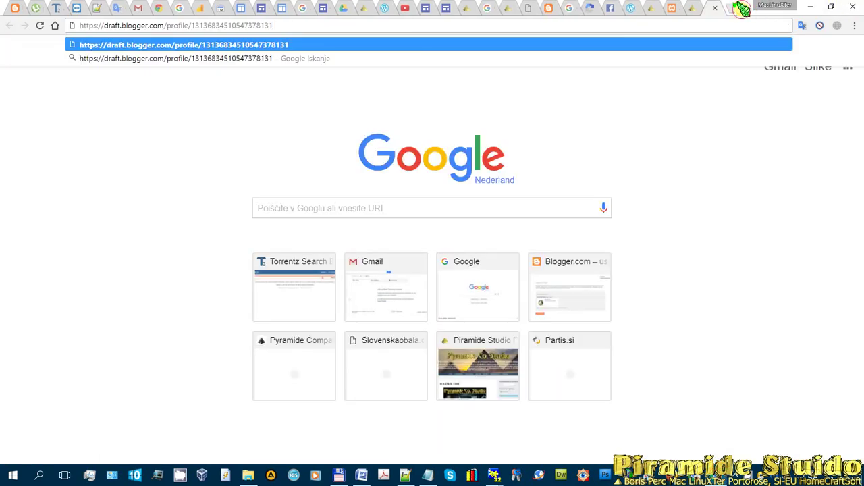
key("Return")
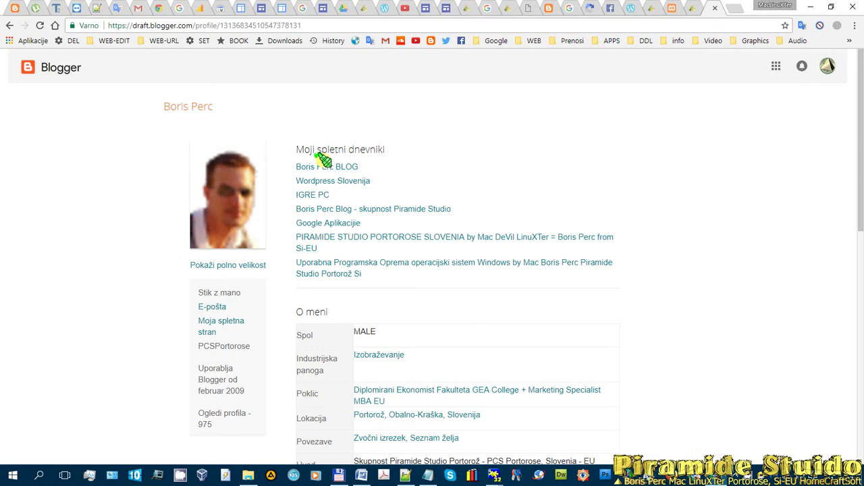
- Open the blog from the profile and expand its extra page links to reach Dokumentacija
left_click(322, 166)
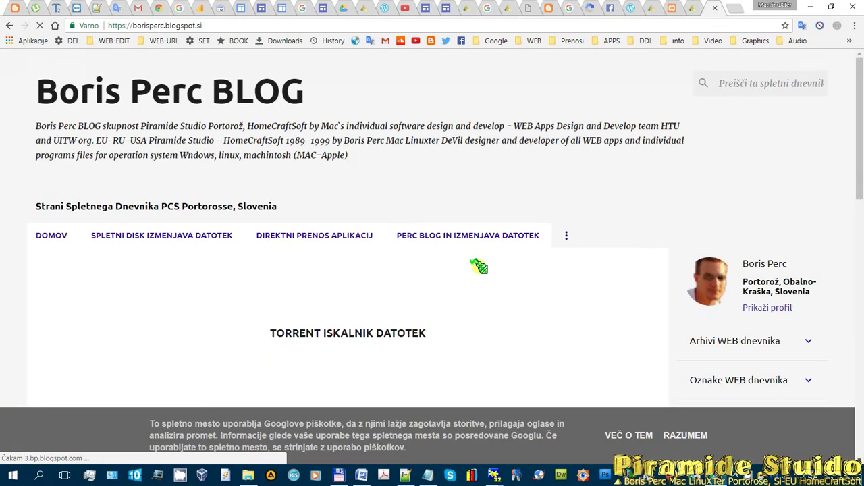
scroll(506, 106, "down", 4)
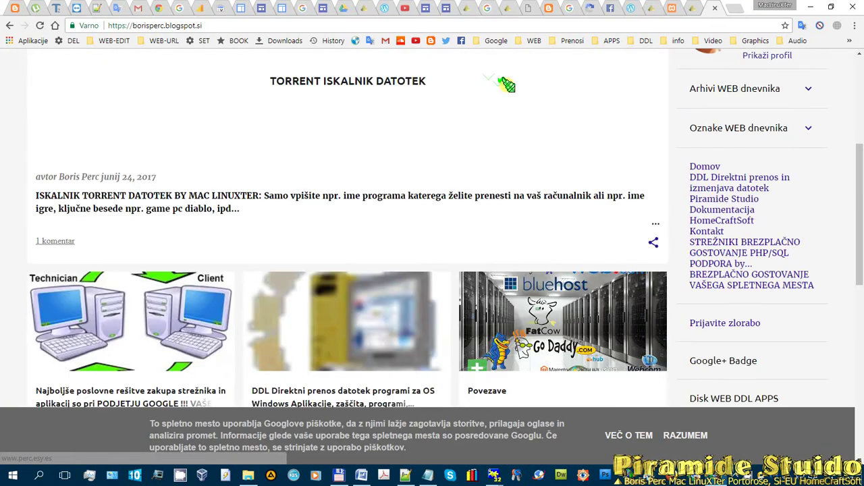
scroll(506, 84, "down", 10)
scroll(506, 84, "up", 15)
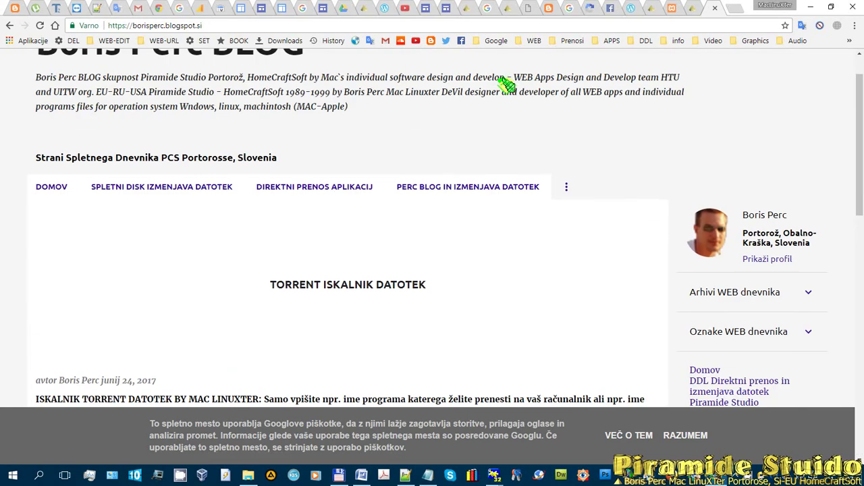
scroll(58, 112, "up", 1)
scroll(94, 193, "down", 1)
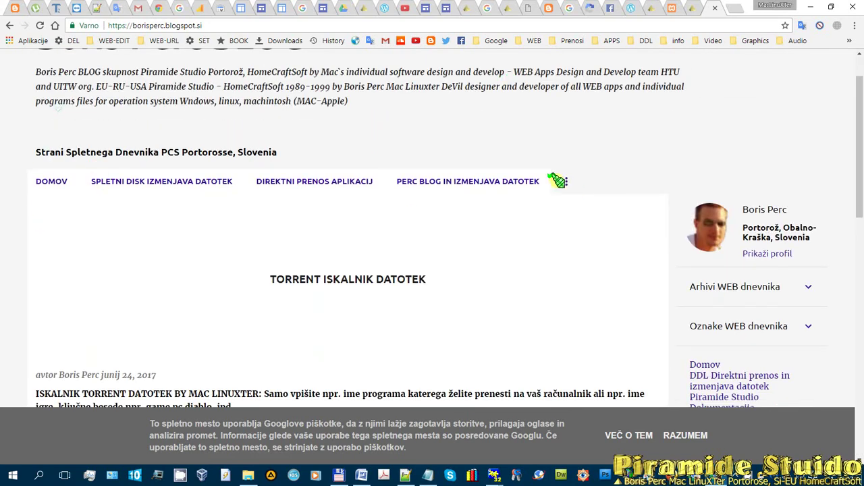
left_click(567, 181)
scroll(452, 216, "down", 3)
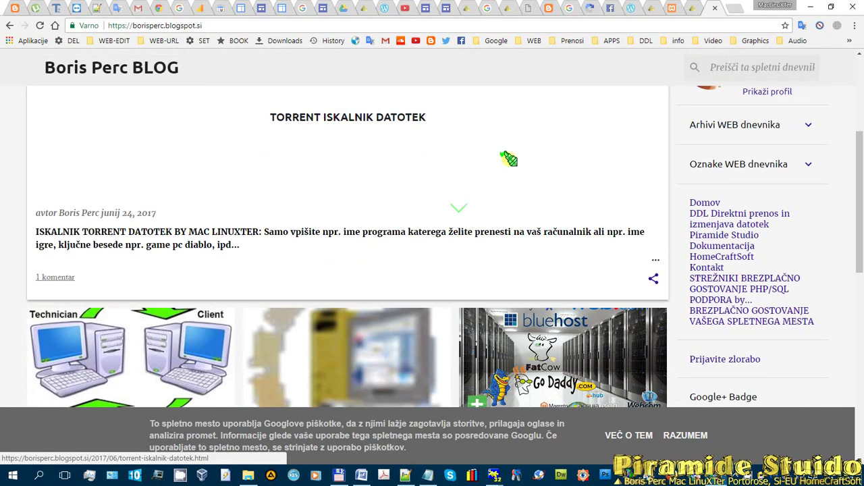
scroll(508, 155, "up", 4)
scroll(446, 273, "down", 1)
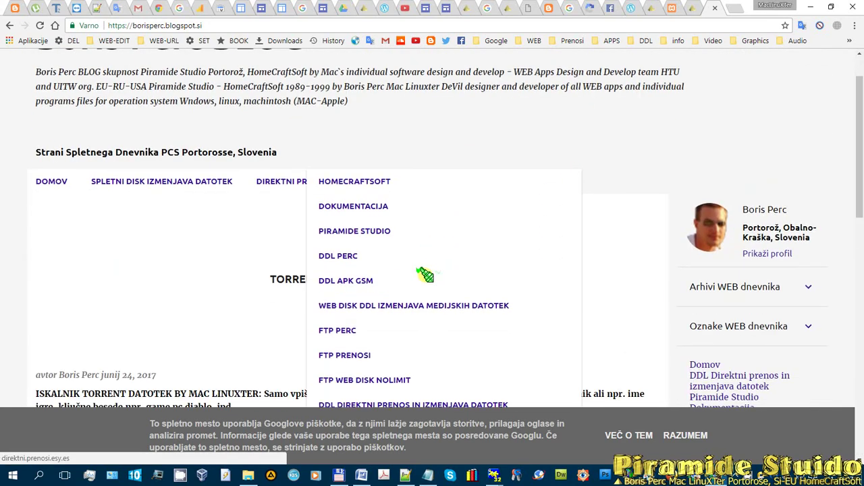
scroll(422, 271, "down", 3)
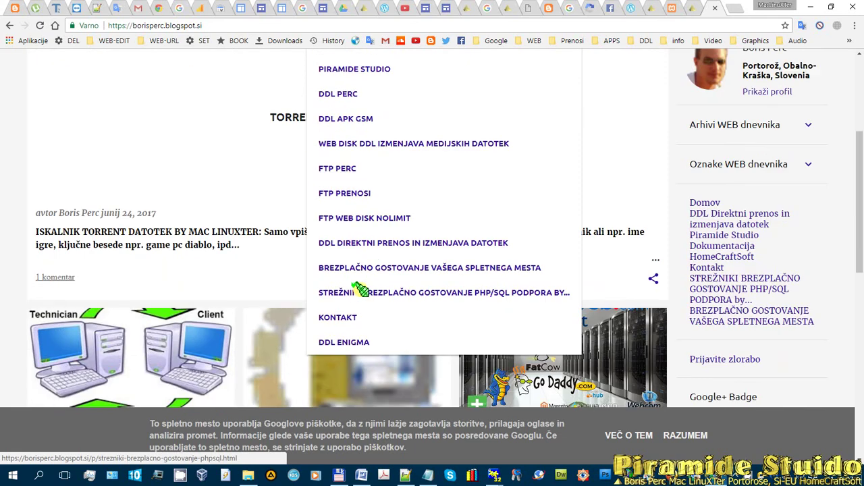
scroll(472, 135, "up", 2)
left_click(565, 127)
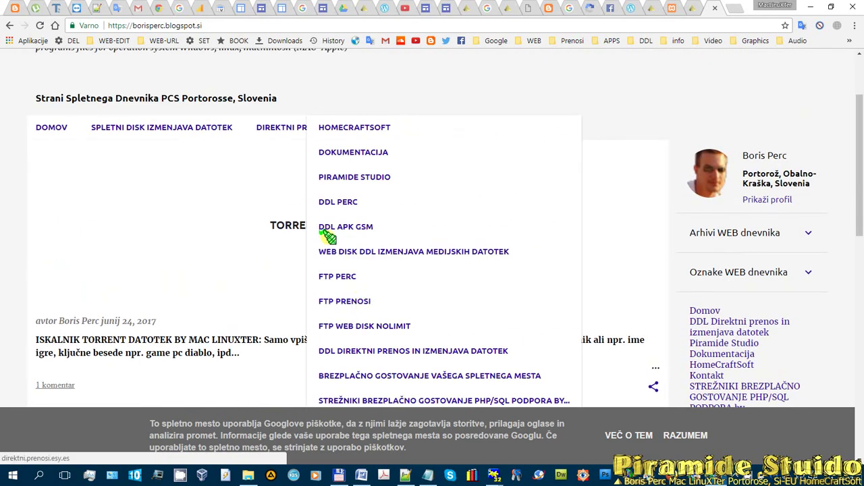
left_click(364, 153)
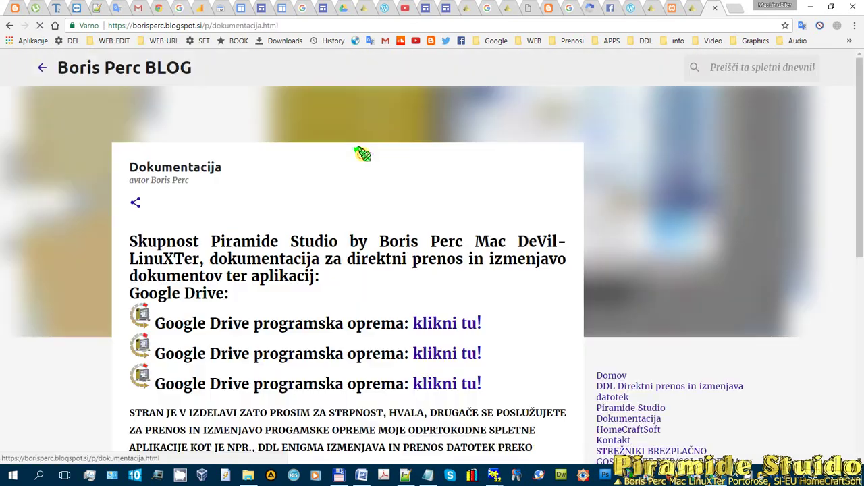
scroll(621, 179, "down", 5)
scroll(621, 179, "down", 5)
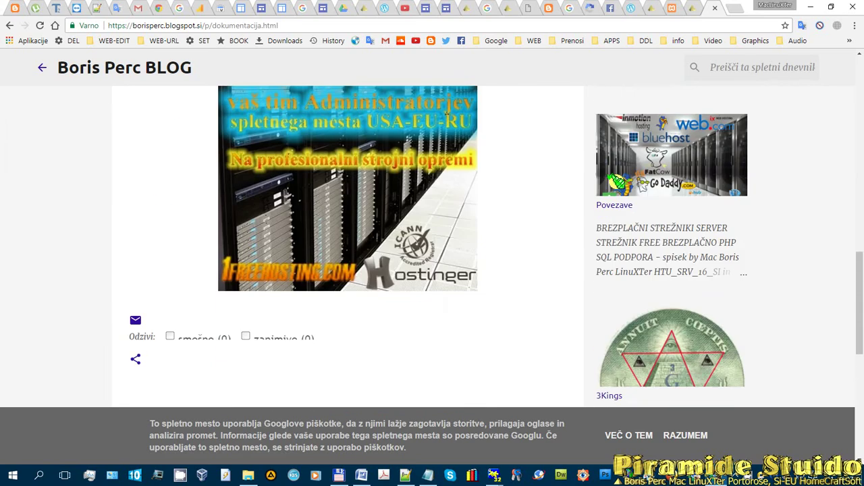
scroll(617, 180, "up", 10)
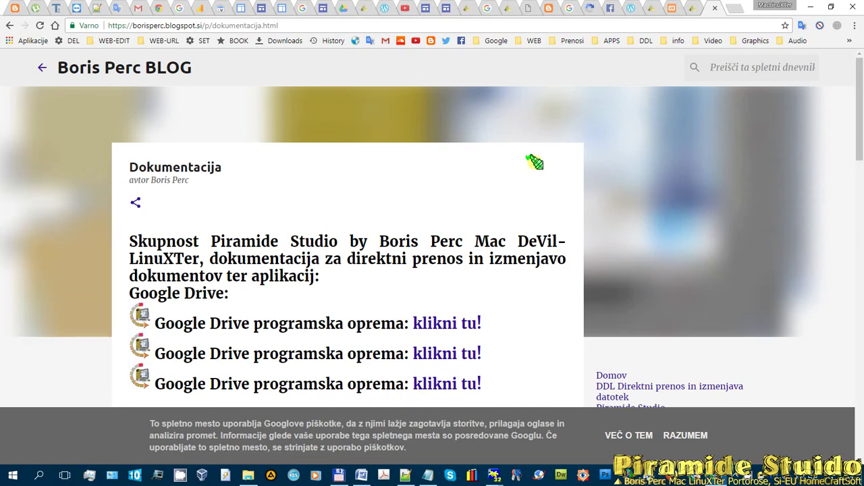
scroll(475, 102, "down", 10)
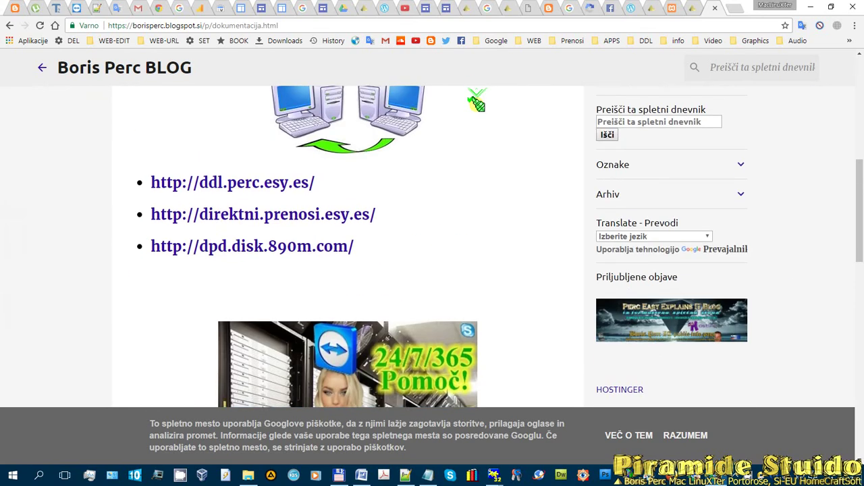
scroll(476, 102, "up", 10)
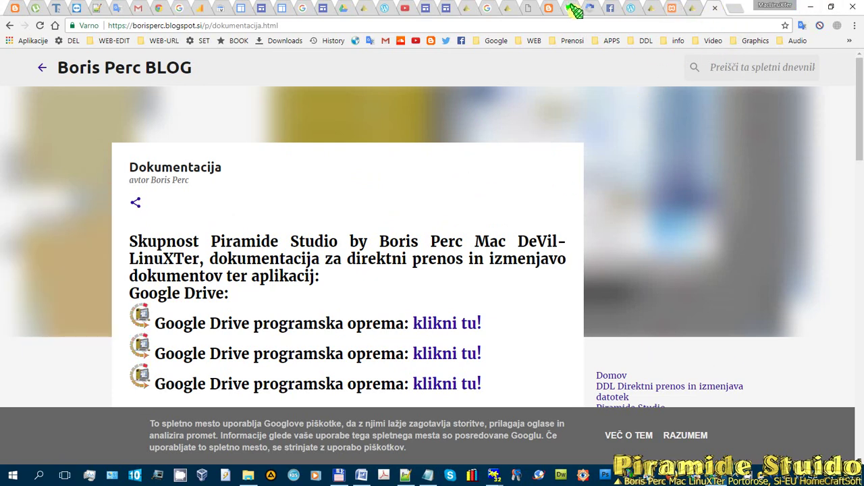
- Check the open tabs, then view the blog's promotion page and its pages list
left_click(546, 8)
left_click(675, 8)
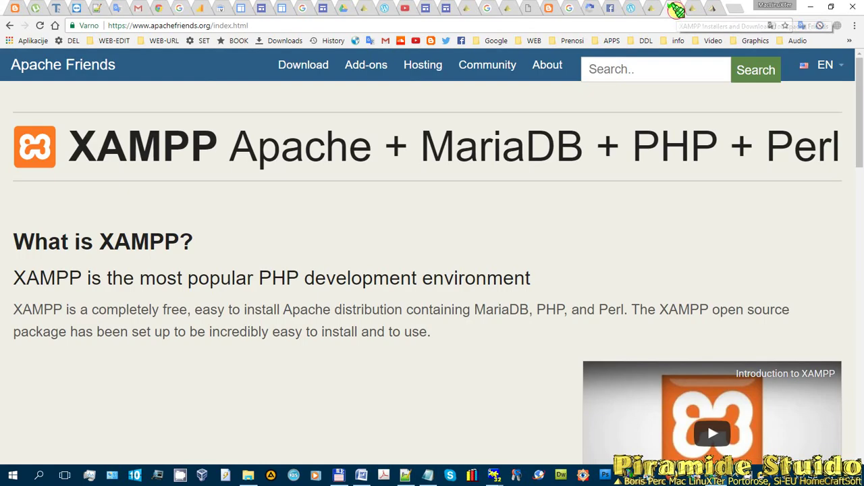
left_click(552, 8)
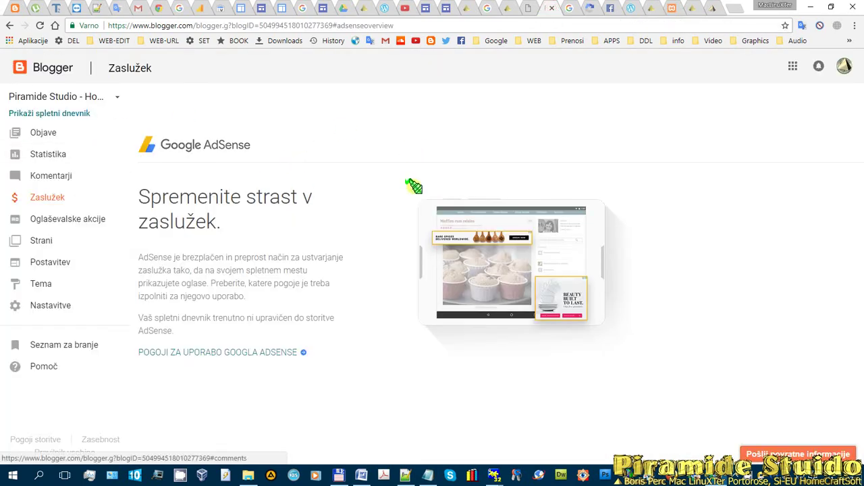
left_click(54, 219)
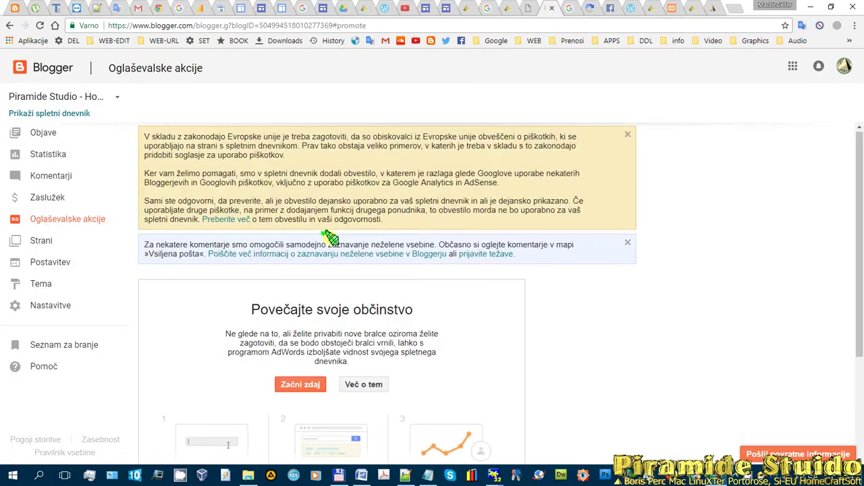
left_click(34, 240)
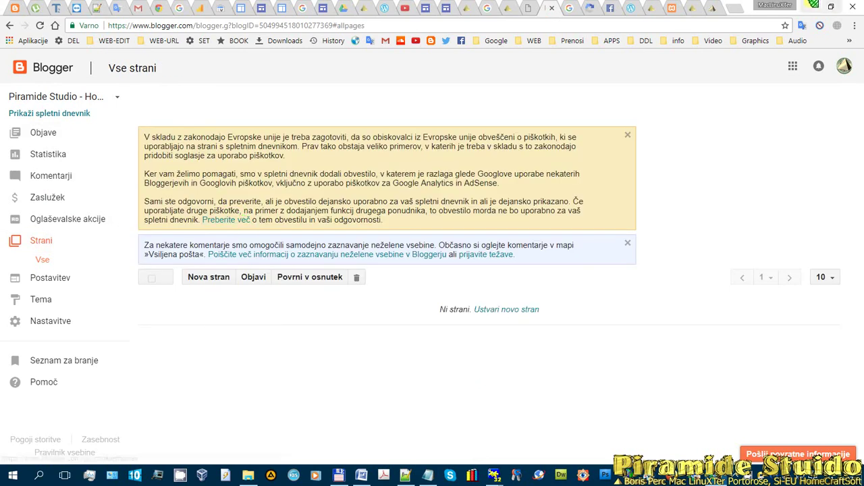
- Go back from Dokumentacija to the Blogger profile and open the Google Aplikacije blog
left_click(703, 4)
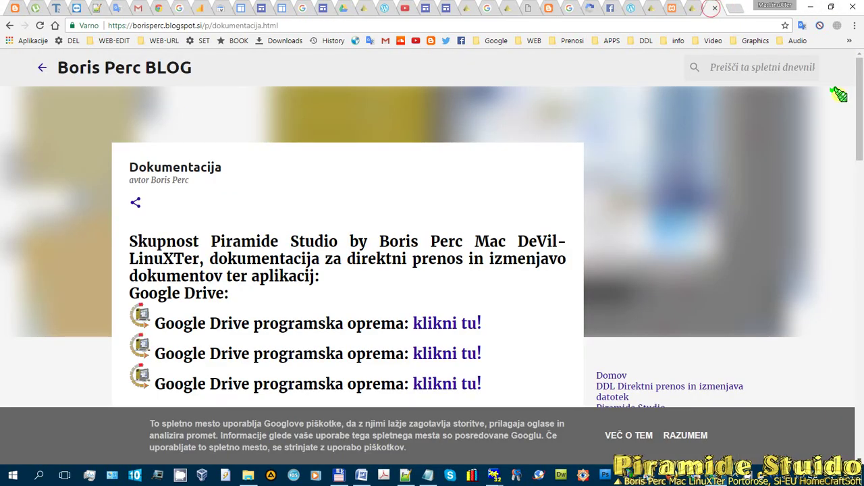
left_click(692, 8)
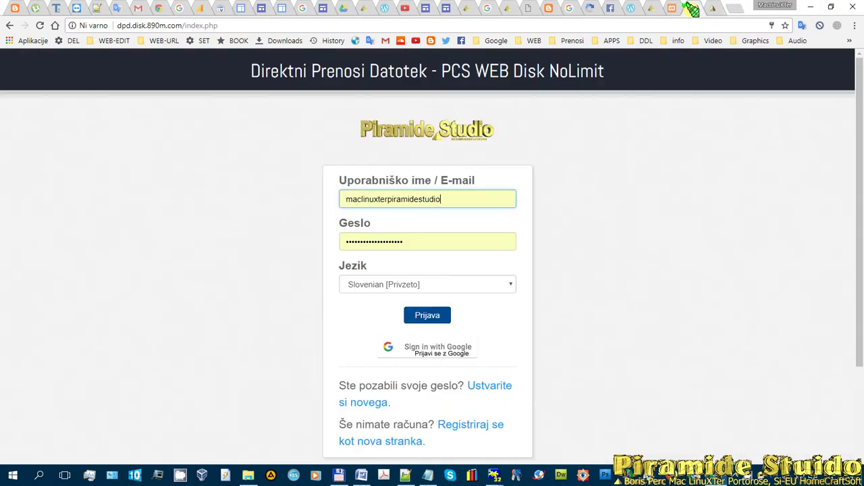
left_click(716, 8)
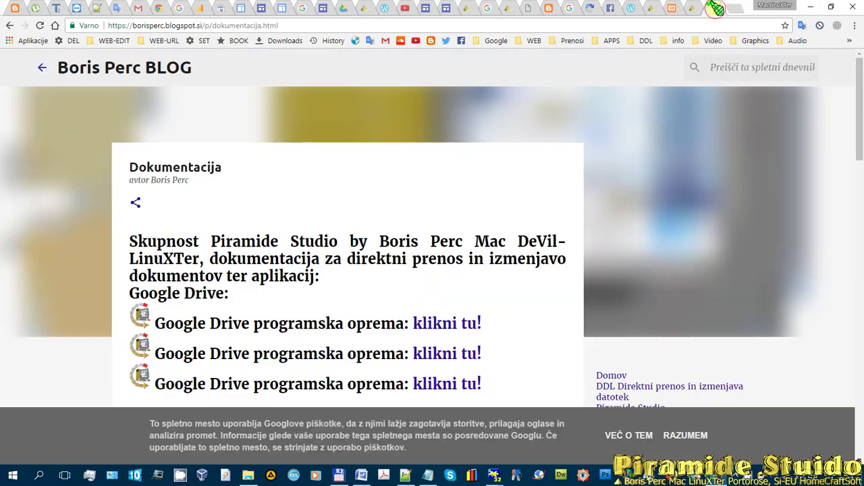
left_click(8, 25)
left_click(8, 26)
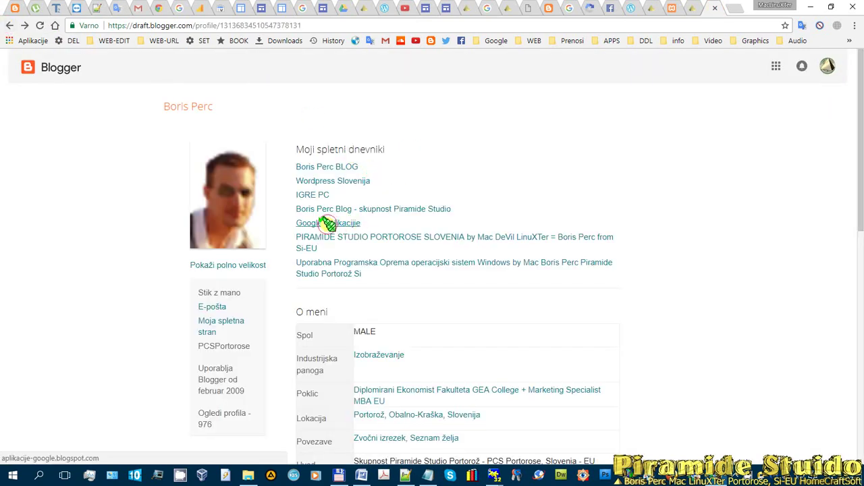
left_click(349, 229)
left_click(713, 9)
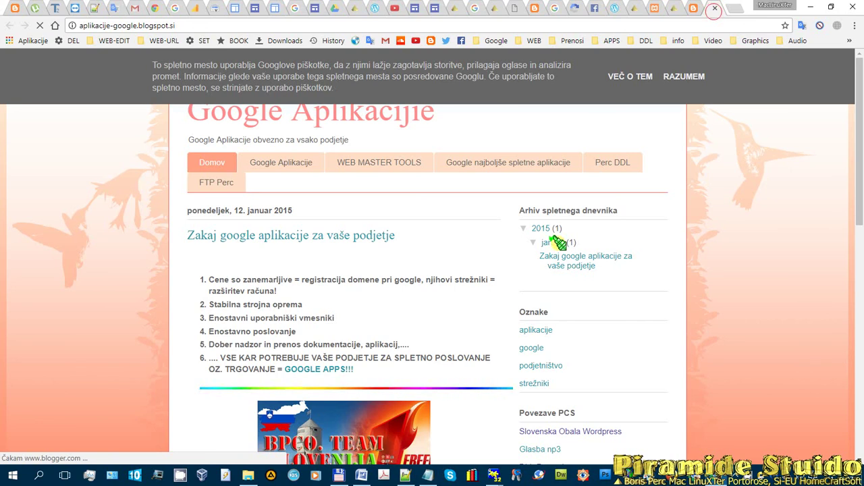
- Accept the cookie notice with RAZUMEM and open the Google Aplikacije page
scroll(613, 239, "down", 4)
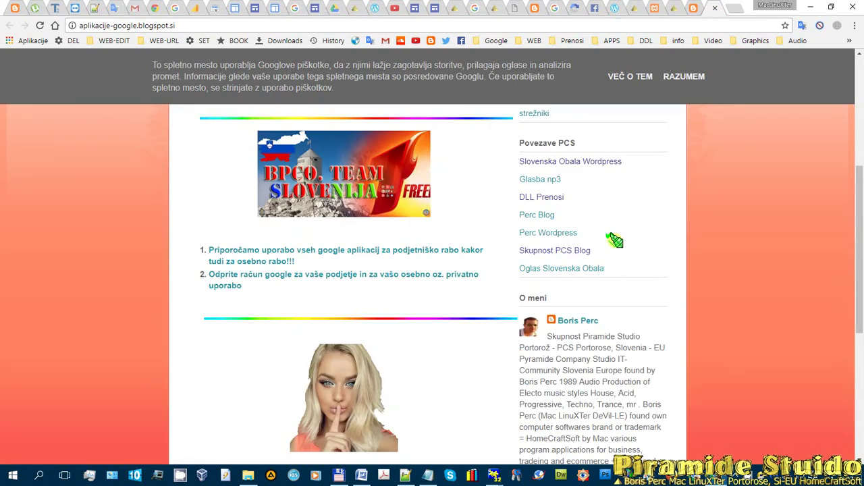
scroll(613, 239, "up", 4)
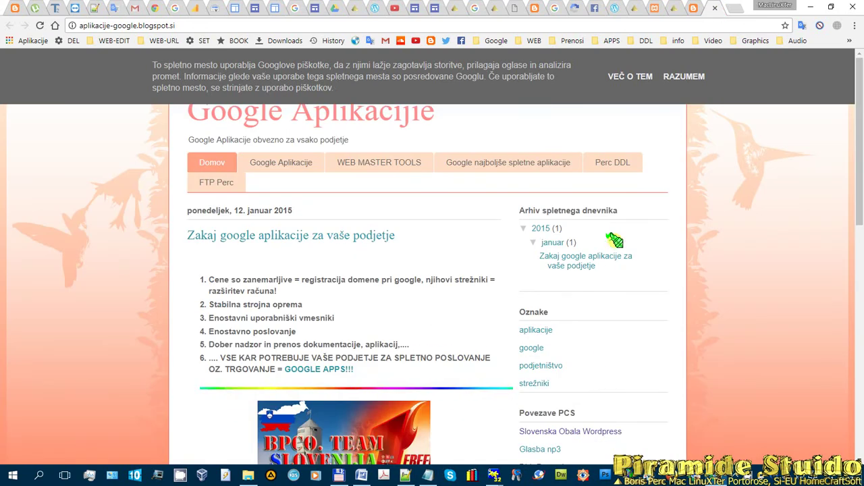
left_click(692, 76)
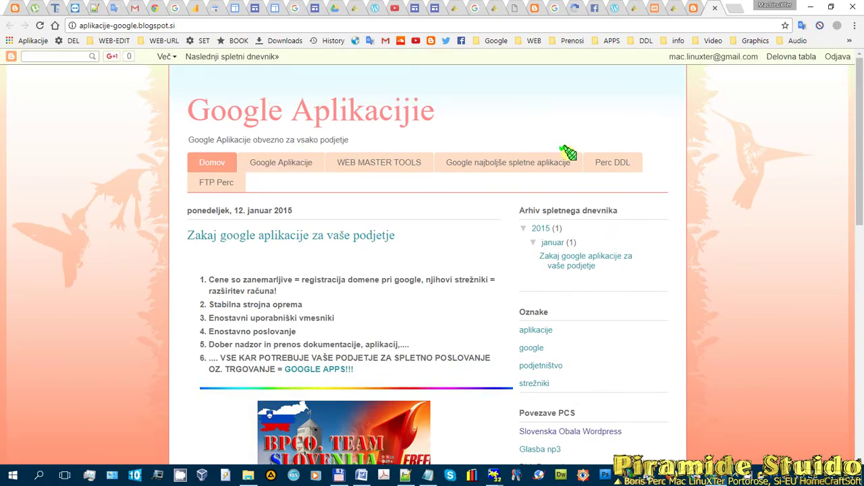
scroll(662, 264, "down", 4)
scroll(624, 216, "up", 4)
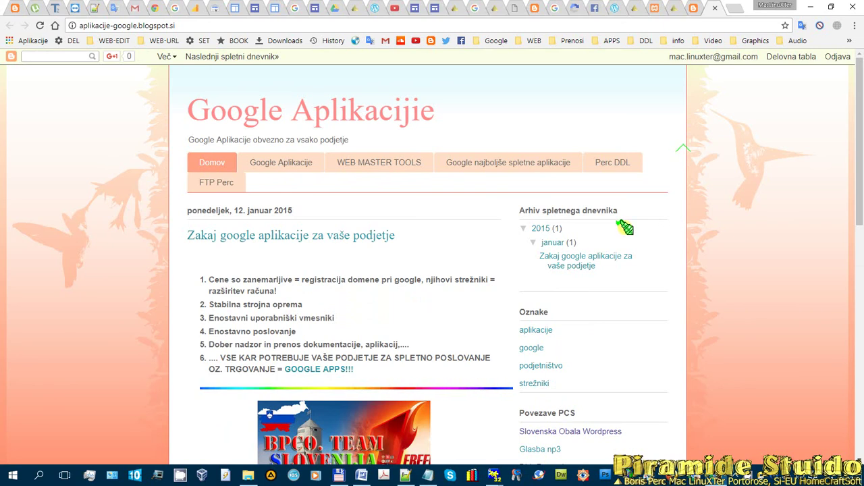
scroll(588, 263, "down", 2)
scroll(587, 223, "down", 2)
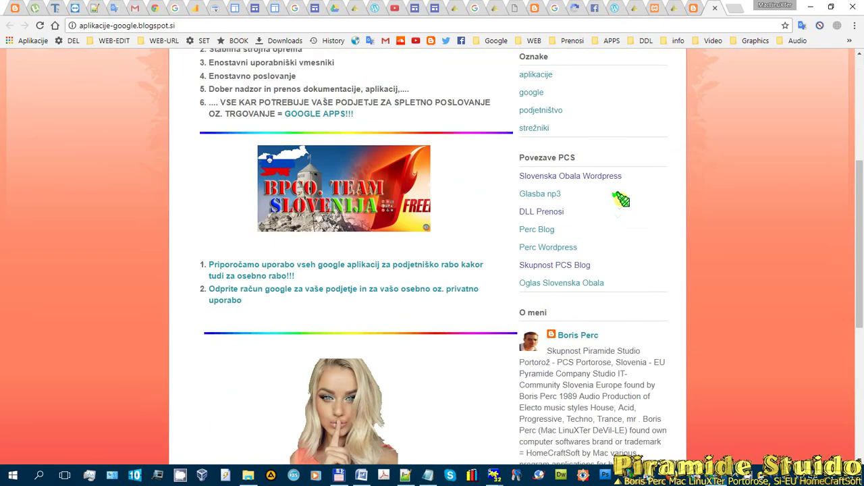
scroll(611, 270, "down", 1)
scroll(608, 324, "down", 3)
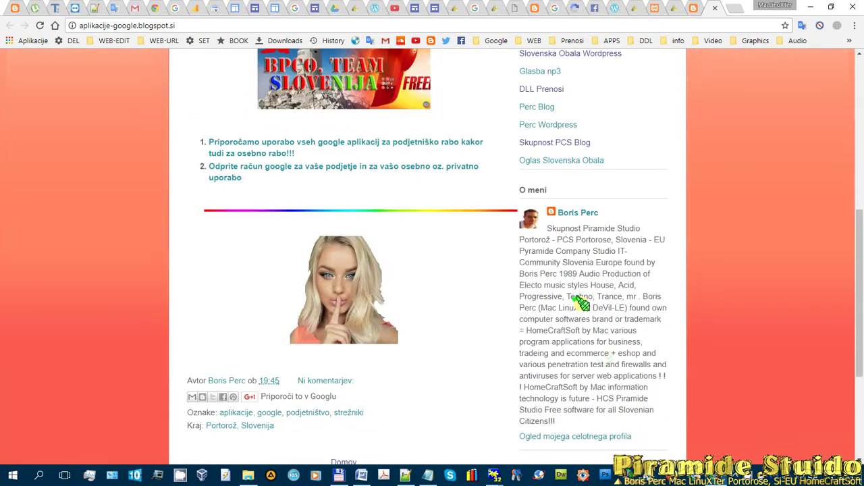
scroll(579, 230, "up", 1)
scroll(582, 248, "down", 1)
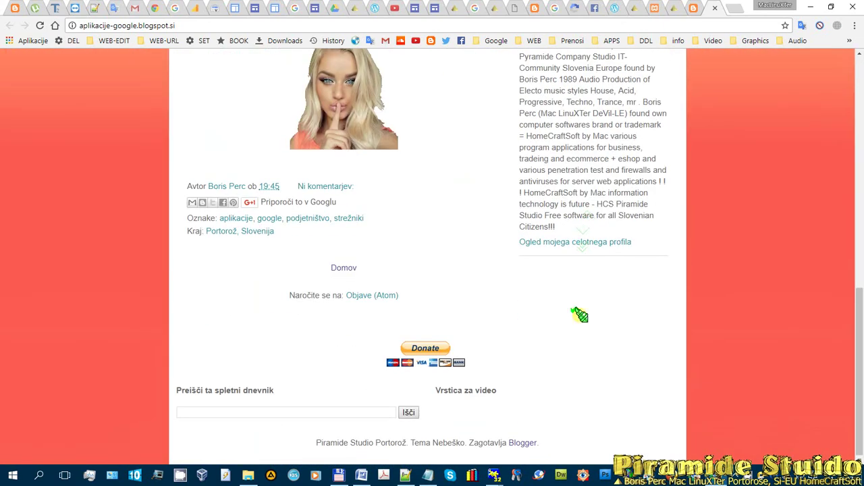
scroll(540, 327, "up", 12)
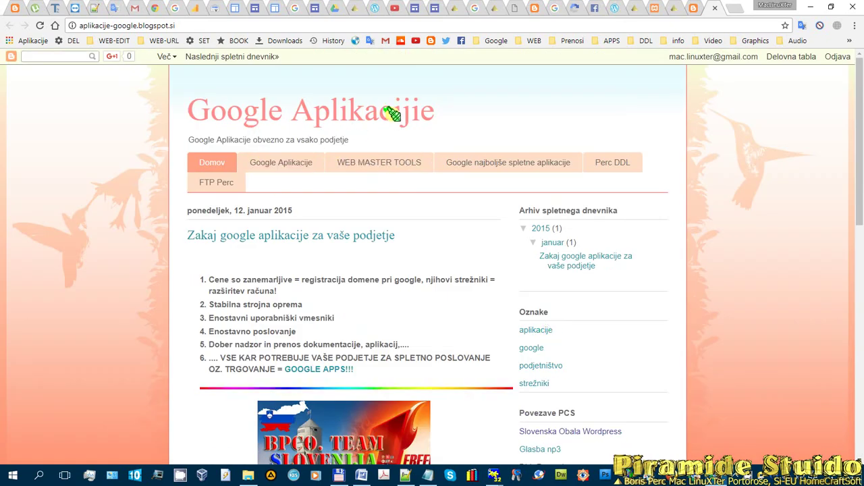
left_click(298, 159)
scroll(439, 169, "down", 3)
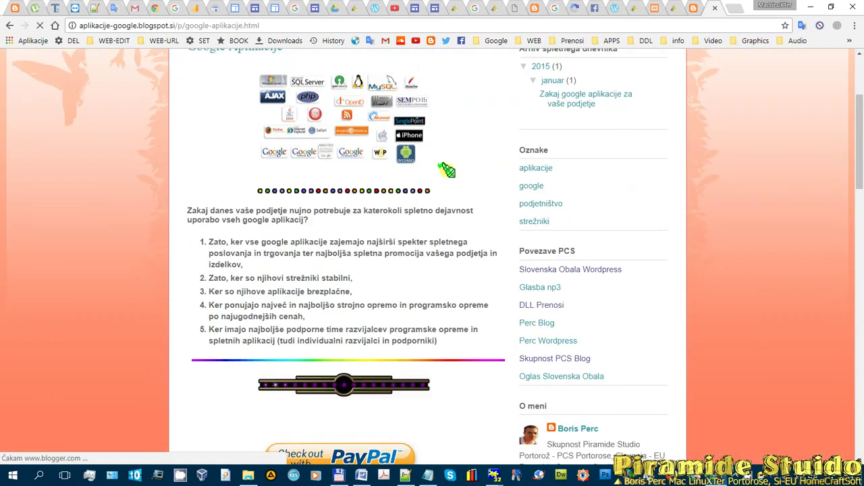
scroll(734, 67, "up", 3)
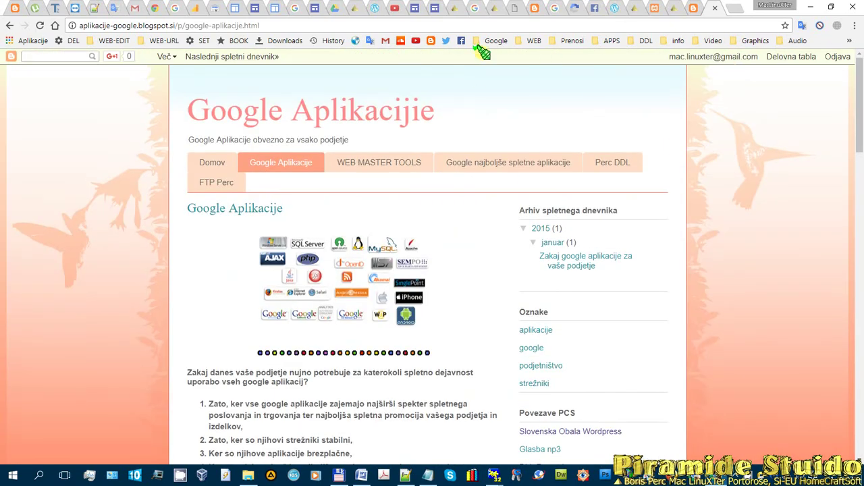
left_click(533, 8)
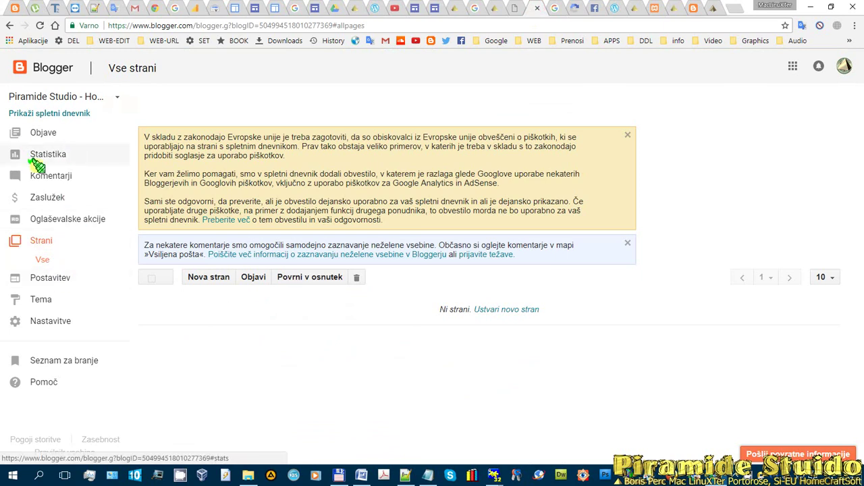
- On the Postavitev page, edit the favicon gadget and choose Piramid.ico from the images folder
left_click(39, 278)
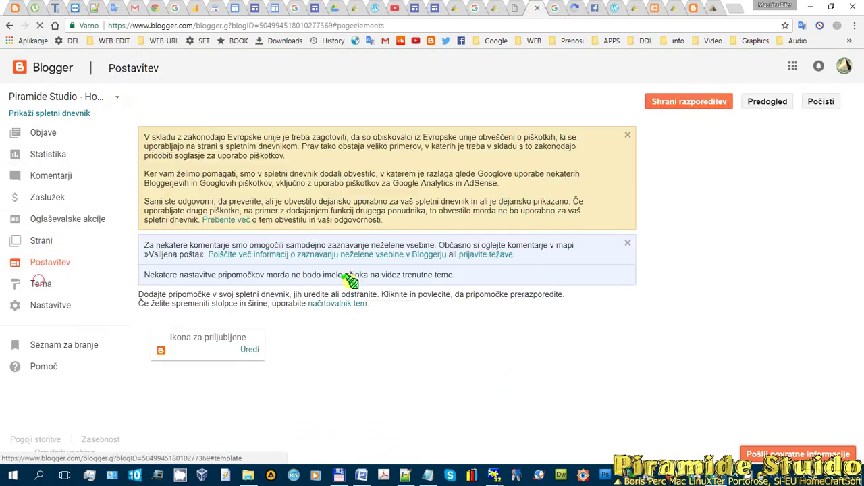
scroll(297, 290, "down", 3)
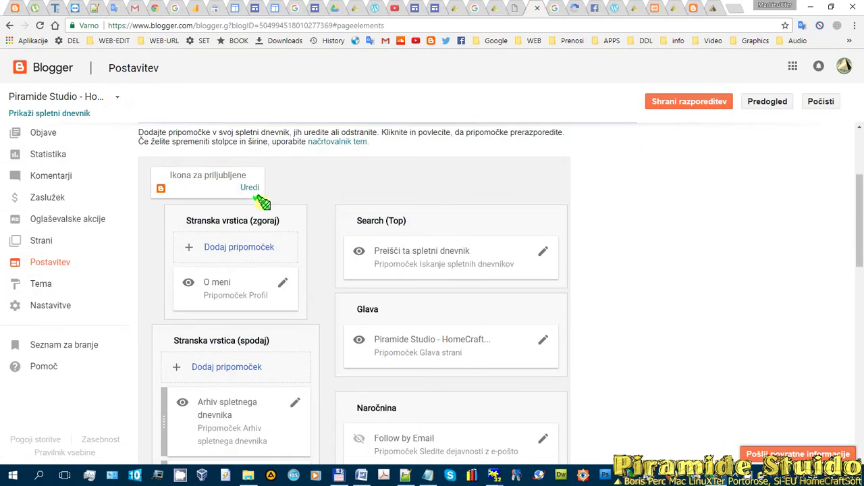
left_click(249, 187)
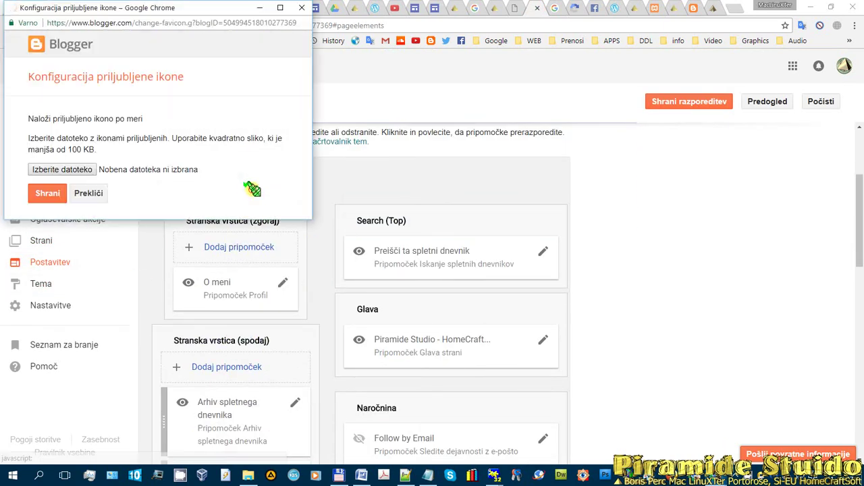
left_click(62, 169)
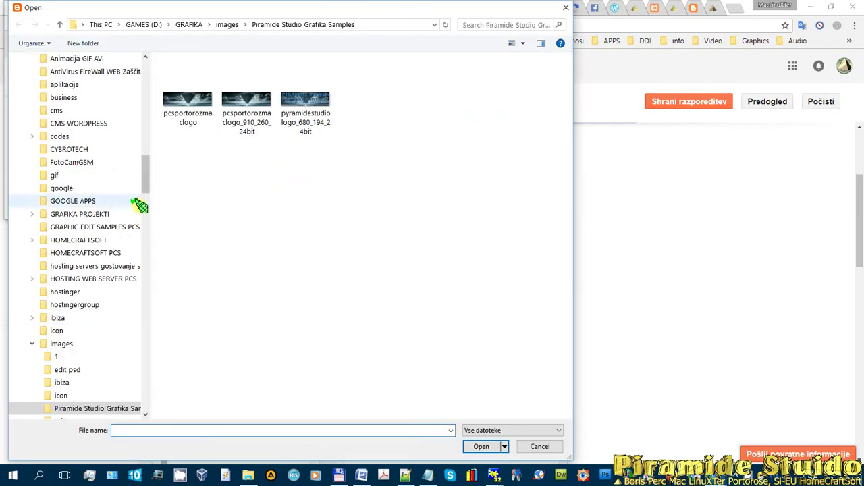
scroll(145, 173, "down", 1)
scroll(145, 173, "up", 2)
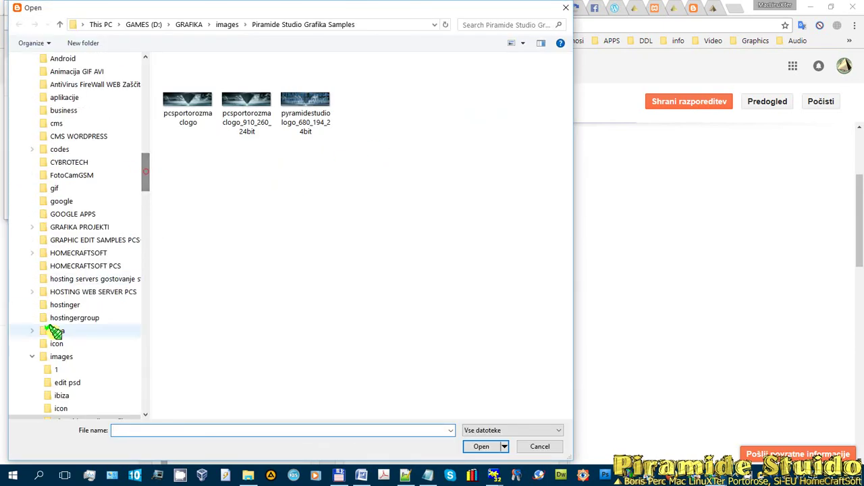
left_click(60, 358)
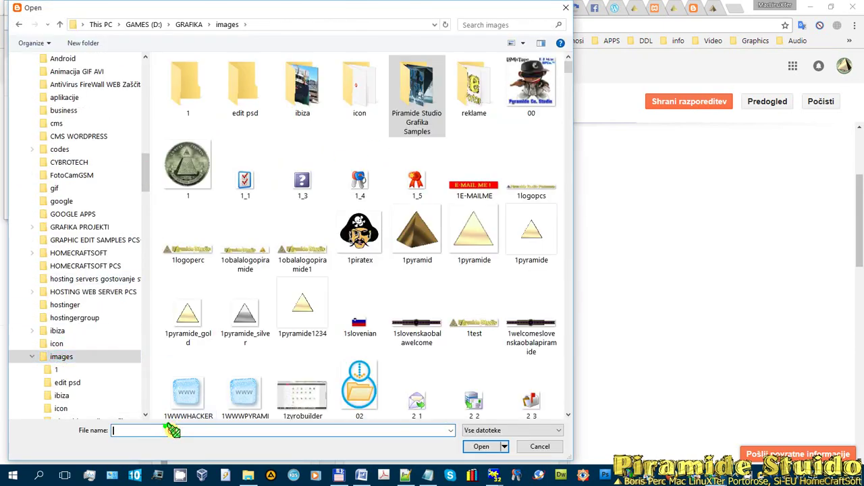
type("\"")
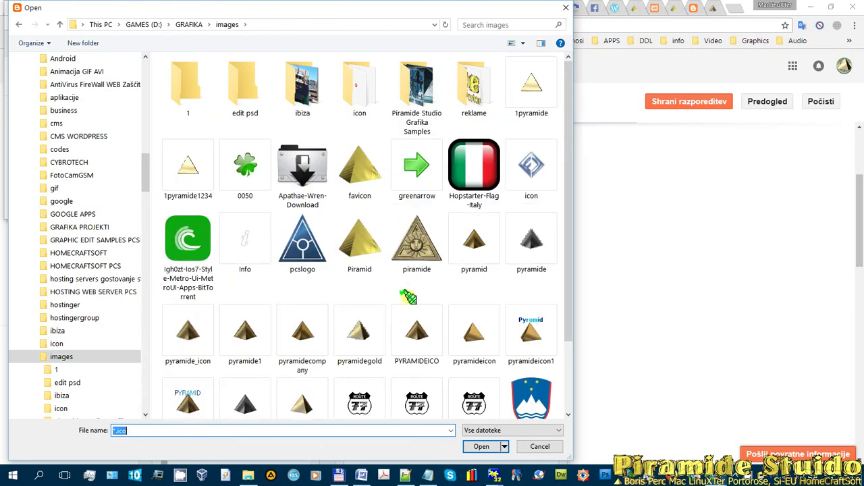
left_click(359, 242)
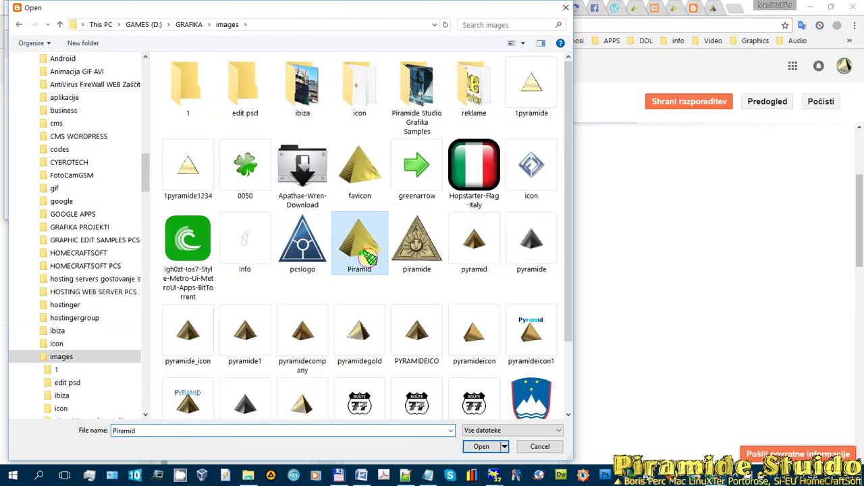
left_click(482, 447)
- Retry saving Piramid.ico until the over-100 KB error, then close the favicon window
left_click(49, 194)
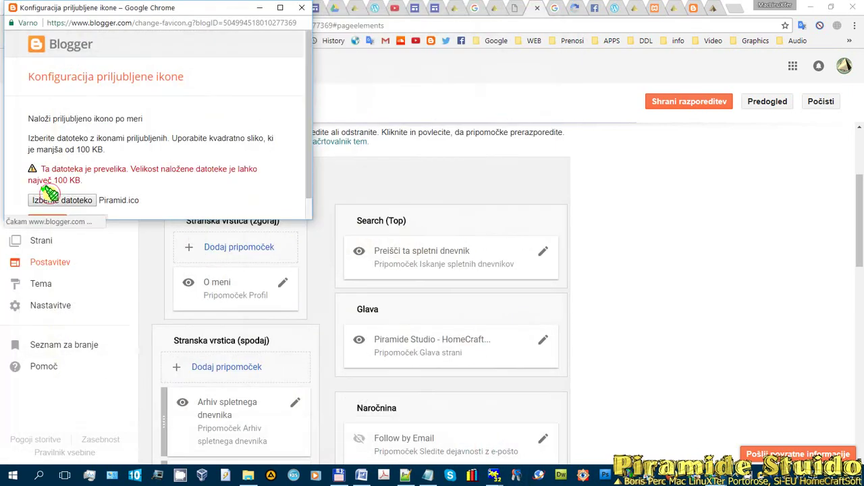
scroll(73, 159, "down", 1)
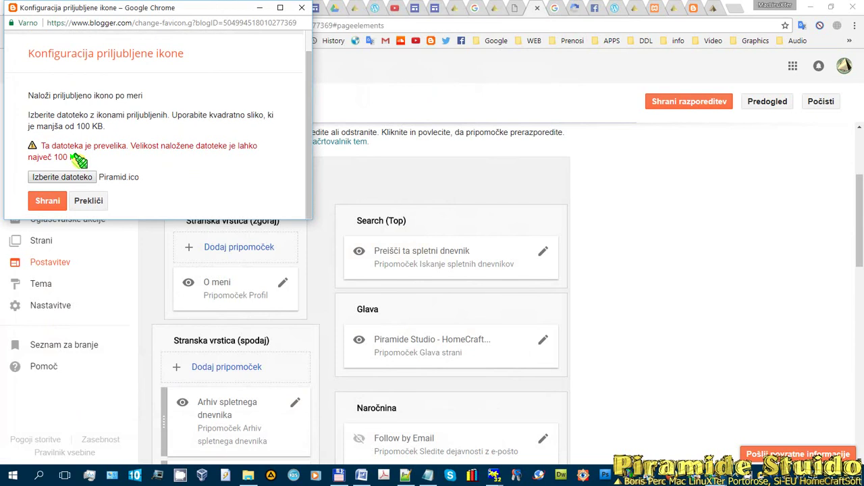
left_click(44, 202)
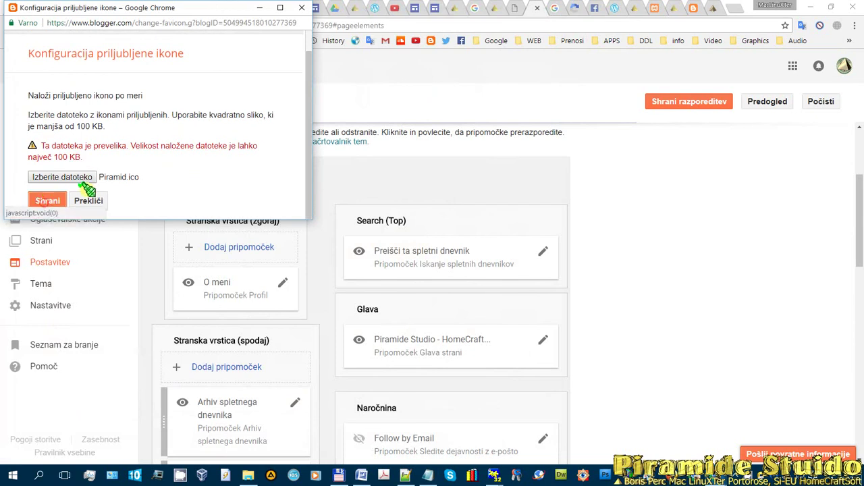
left_click(43, 198)
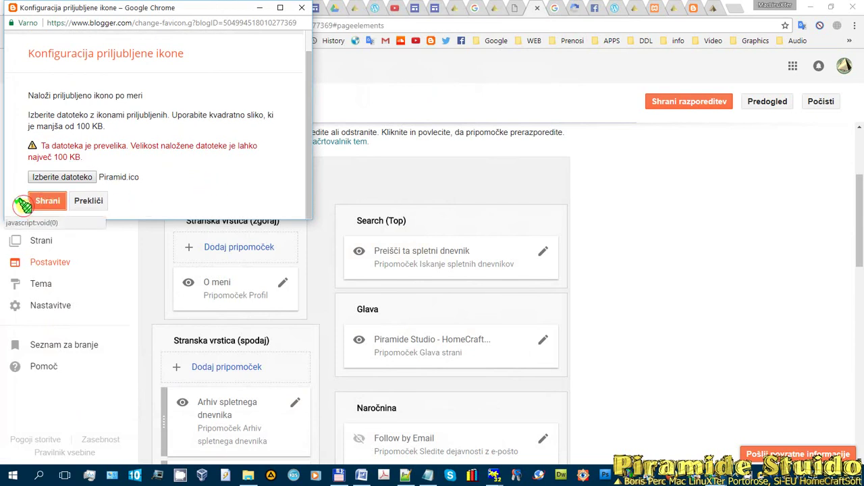
left_click(46, 200)
left_click(302, 7)
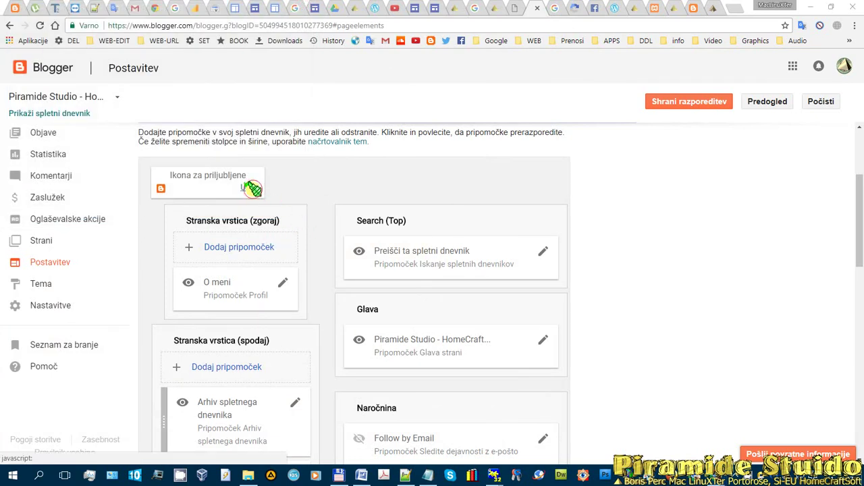
- Choose 123logopiramidestudio.png from the images folder as the favicon and save it
left_click(250, 187)
left_click(76, 173)
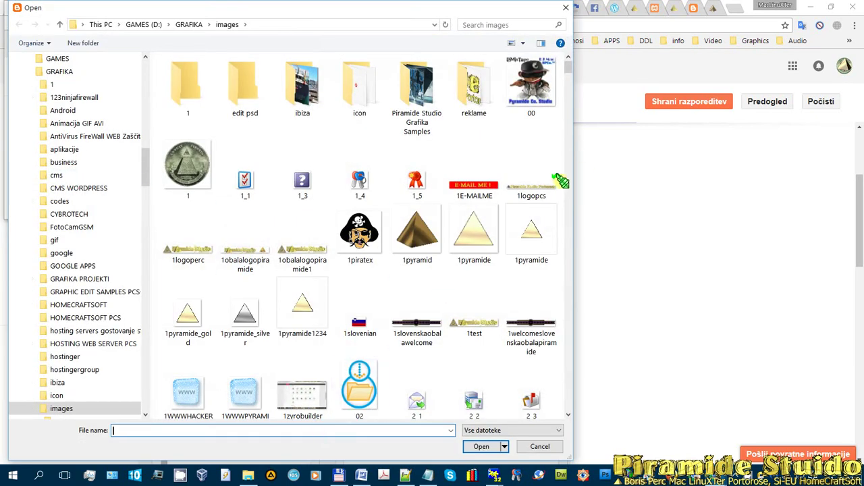
scroll(565, 65, "down", 5)
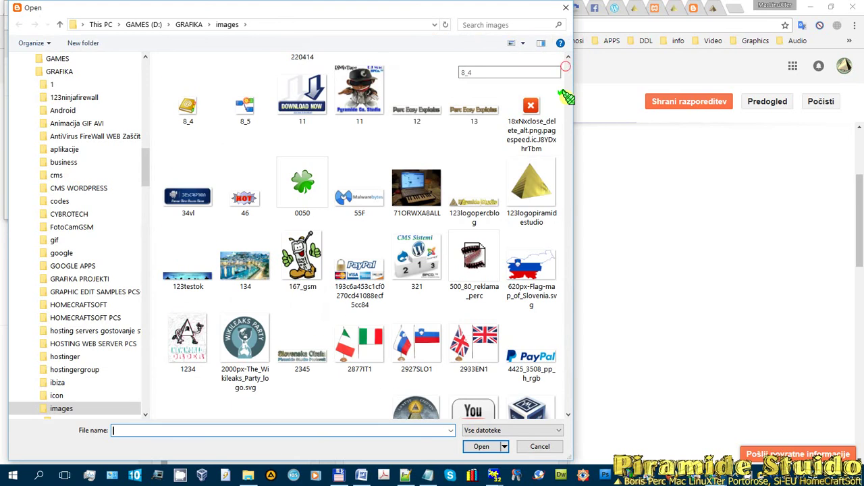
left_click(521, 174)
left_click(483, 448)
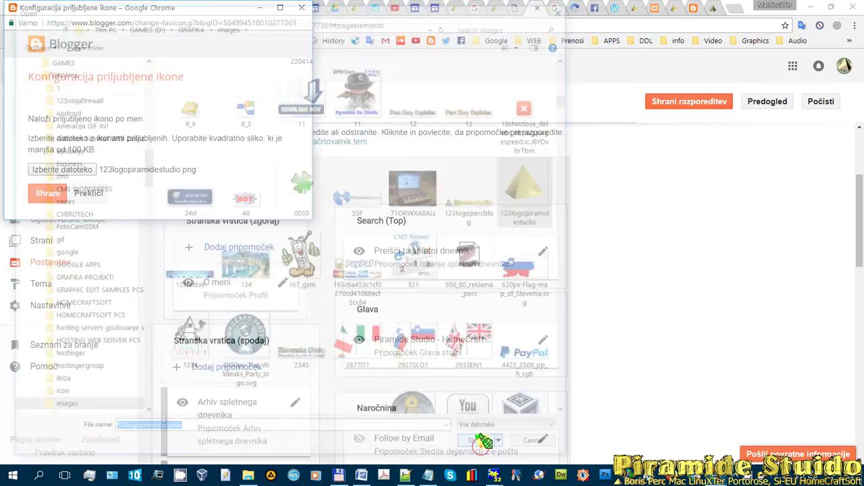
scroll(133, 168, "down", 1)
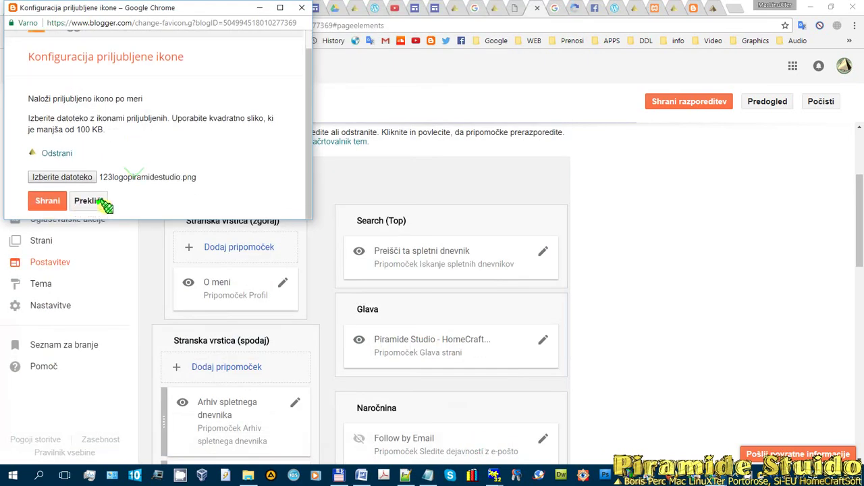
left_click(44, 197)
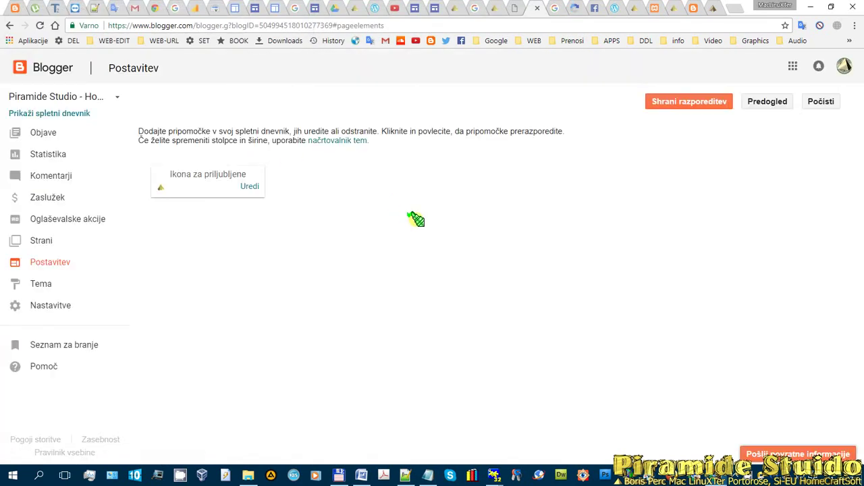
- Click Shrani razporeditev at the bottom of the Postavitev page to save the layout
scroll(368, 173, "down", 3)
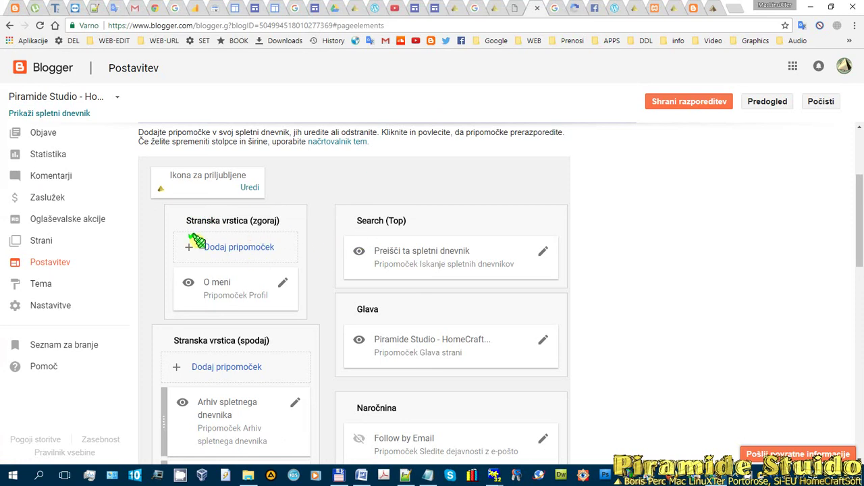
scroll(555, 244, "down", 4)
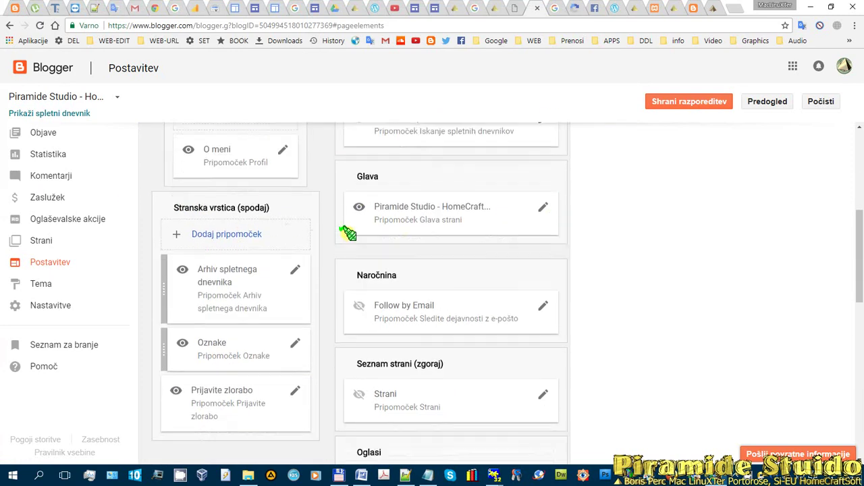
scroll(429, 211, "down", 8)
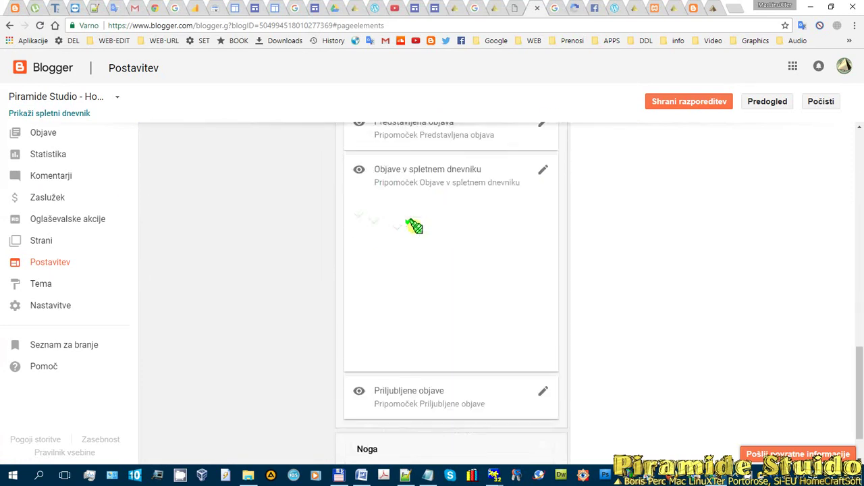
left_click(677, 100)
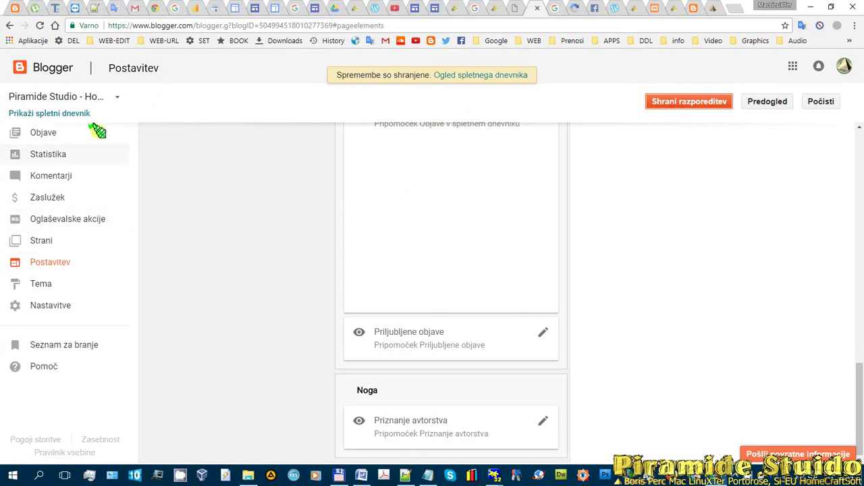
- View the live blog, then return to Blogger and open Nastavitve via the Tema page
left_click(61, 111)
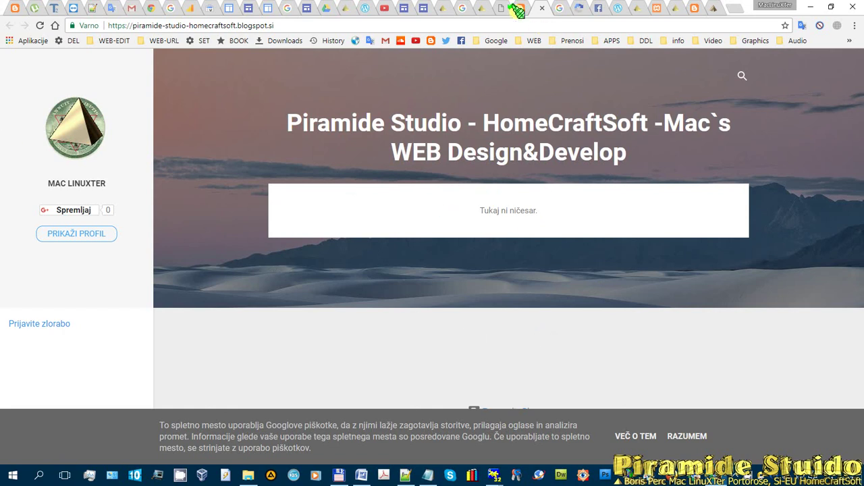
left_click(521, 8)
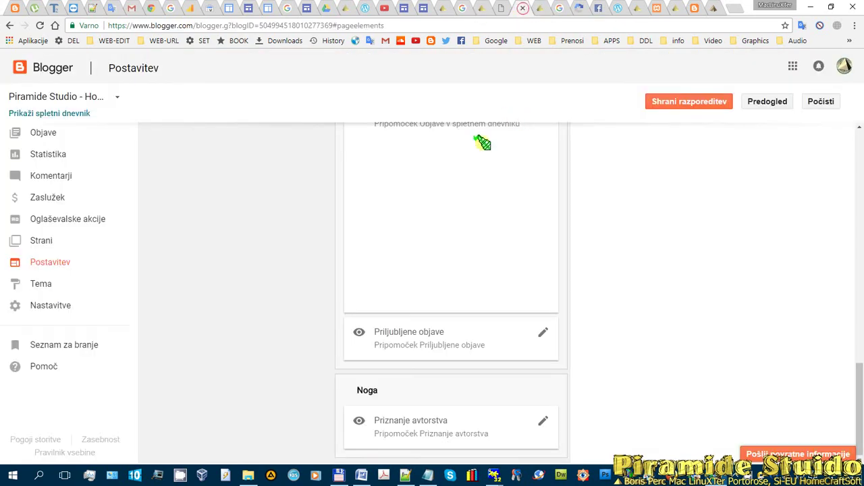
left_click(35, 284)
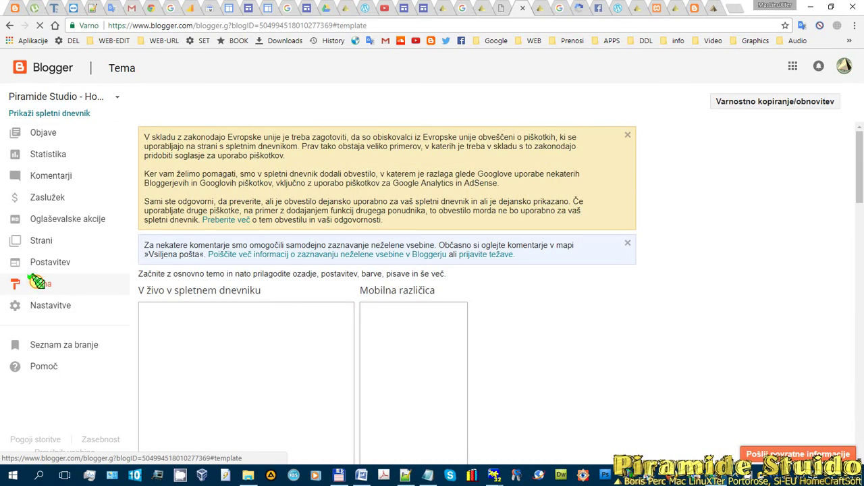
scroll(395, 266, "down", 10)
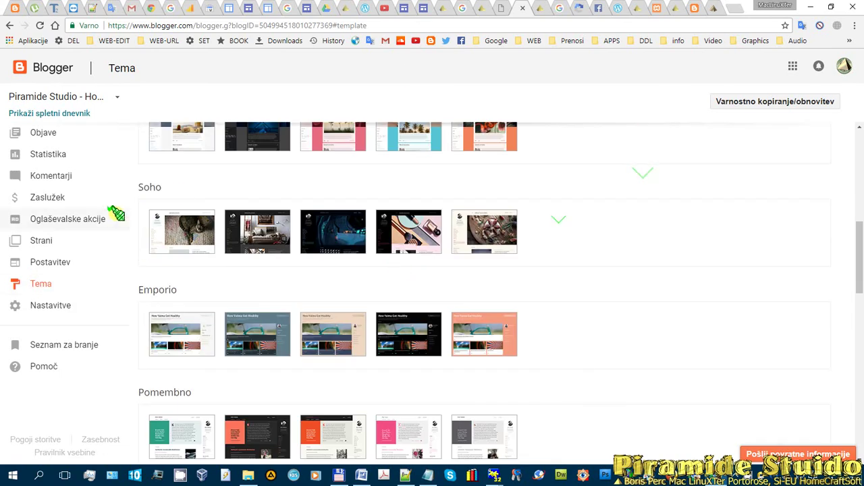
left_click(40, 306)
- Set Preusmeritev HTTPS to Da and open the Objave, komentarji in skupna raba settings
scroll(619, 243, "down", 3)
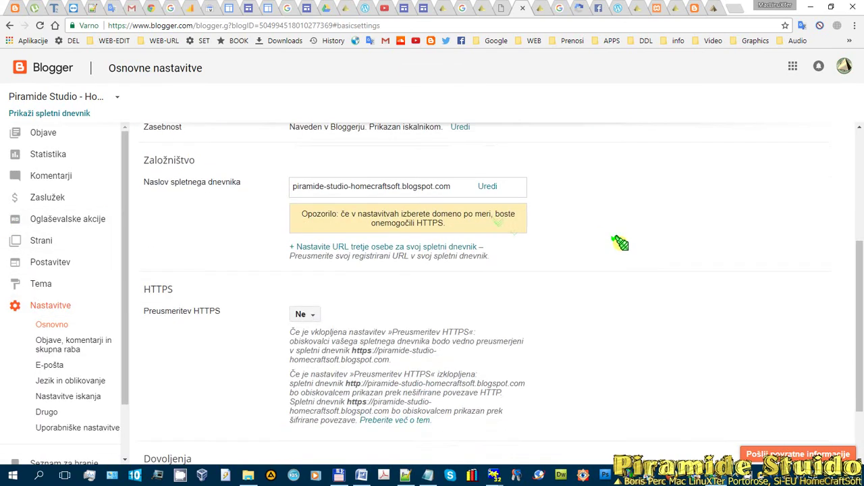
scroll(314, 195, "up", 2)
scroll(380, 221, "down", 2)
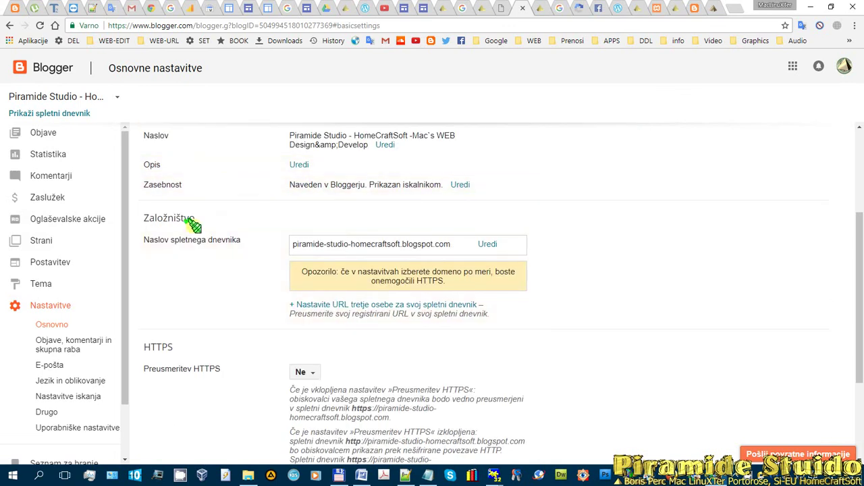
scroll(498, 198, "down", 2)
scroll(187, 218, "down", 1)
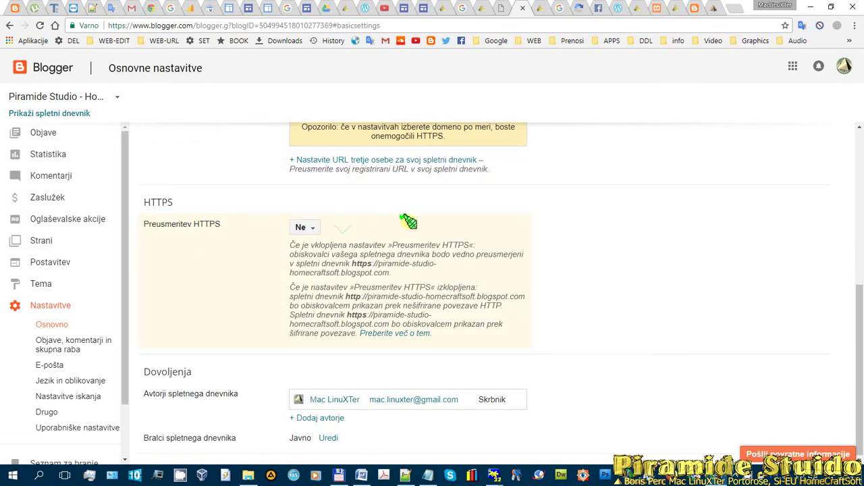
left_click(306, 227)
left_click(305, 251)
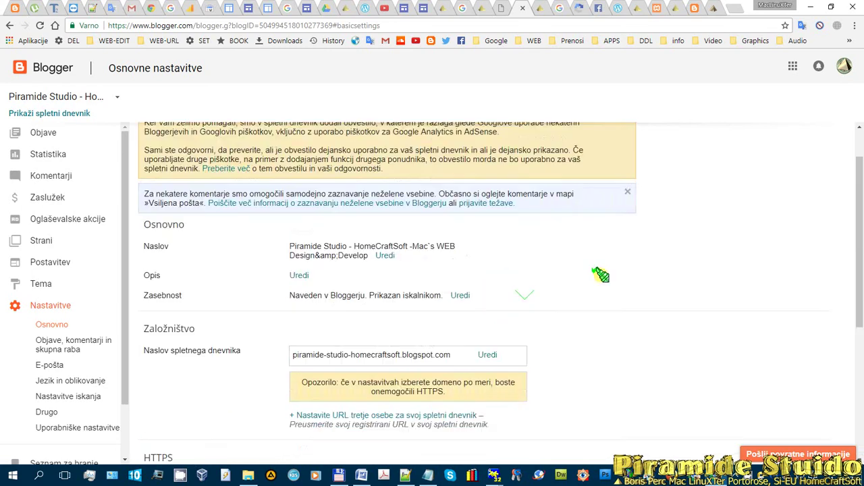
scroll(63, 269, "down", 1)
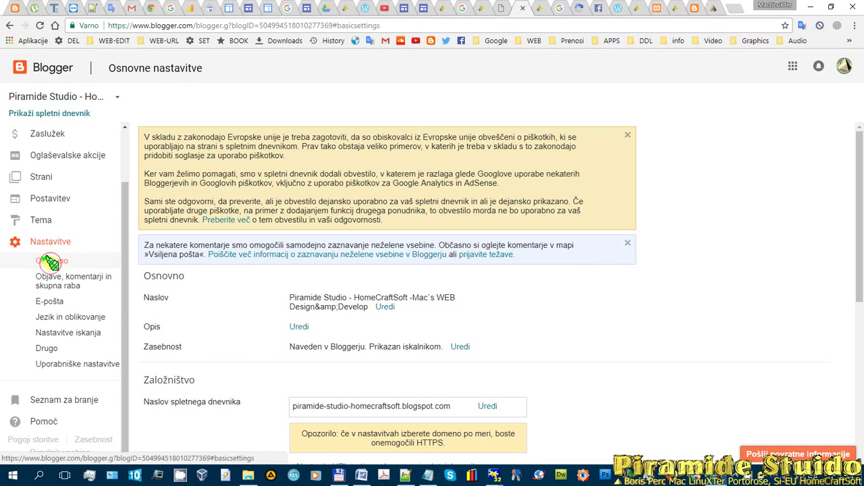
left_click(47, 276)
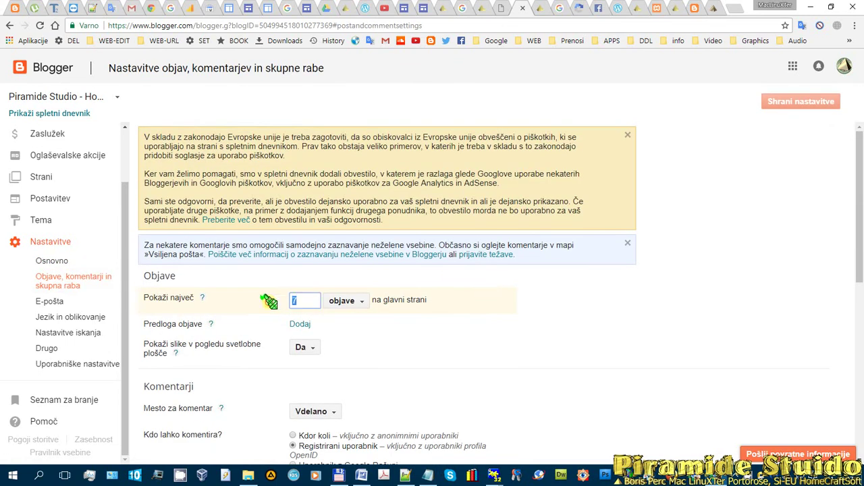
- Set 'Uporabi komentarje Google+' to Da
type("12")
scroll(447, 331, "down", 3)
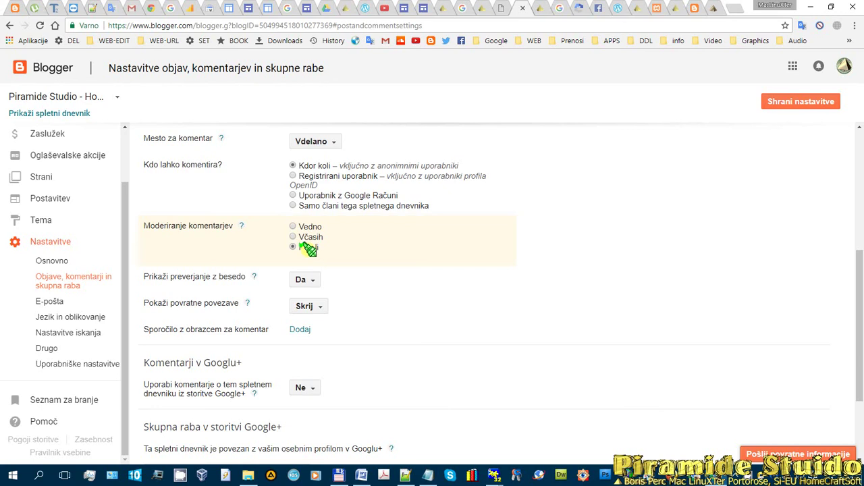
scroll(400, 270, "down", 2)
scroll(331, 204, "up", 1)
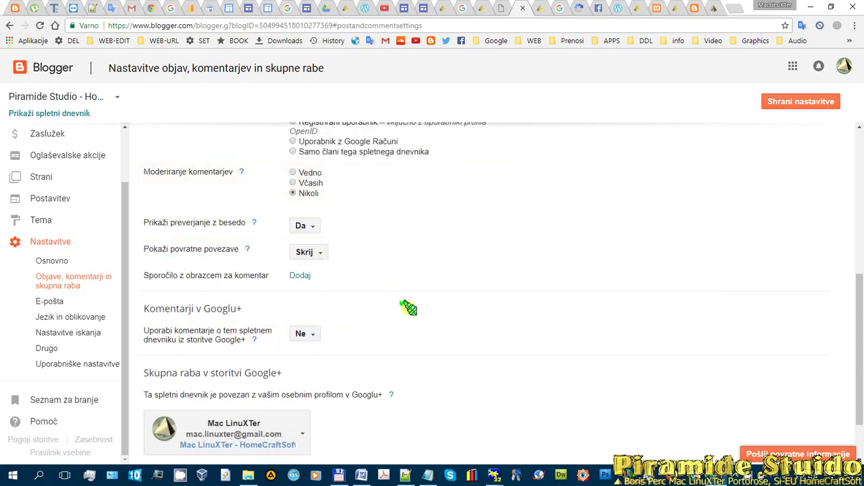
scroll(407, 308, "up", 1)
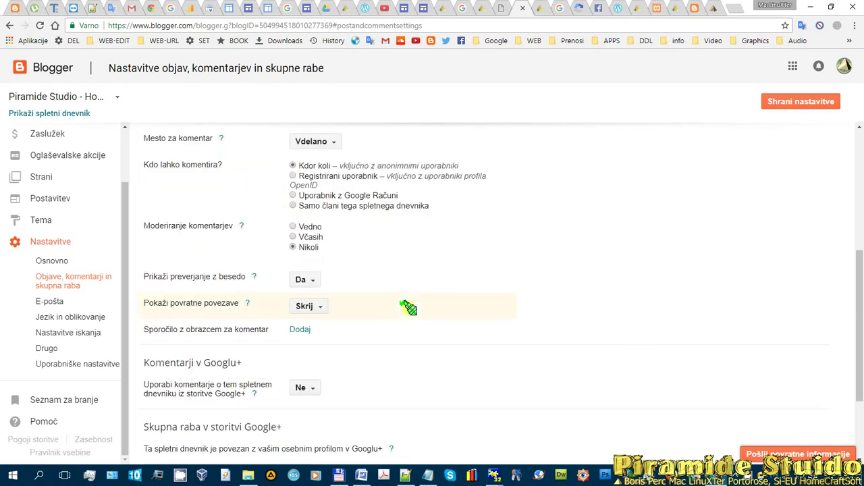
scroll(402, 306, "down", 2)
scroll(398, 287, "up", 1)
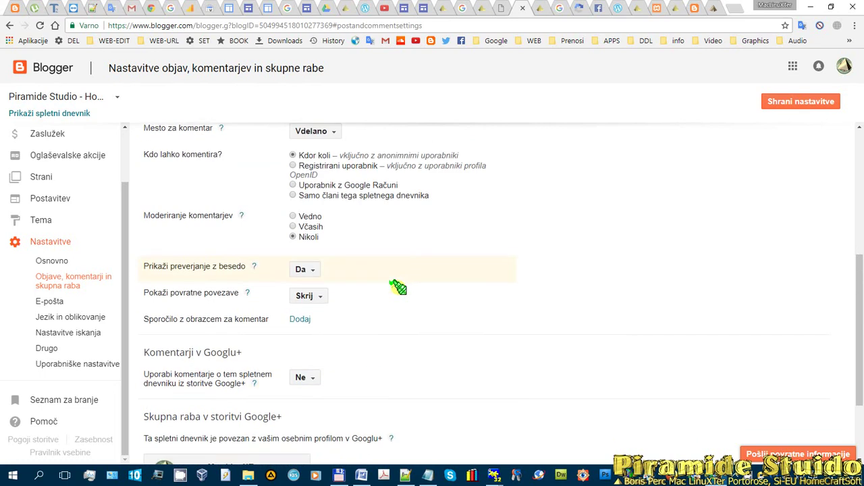
scroll(397, 286, "down", 2)
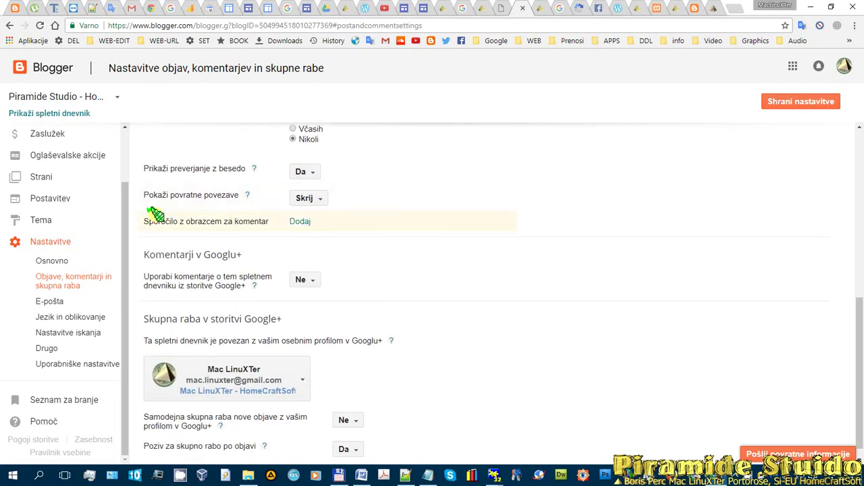
scroll(398, 223, "down", 1)
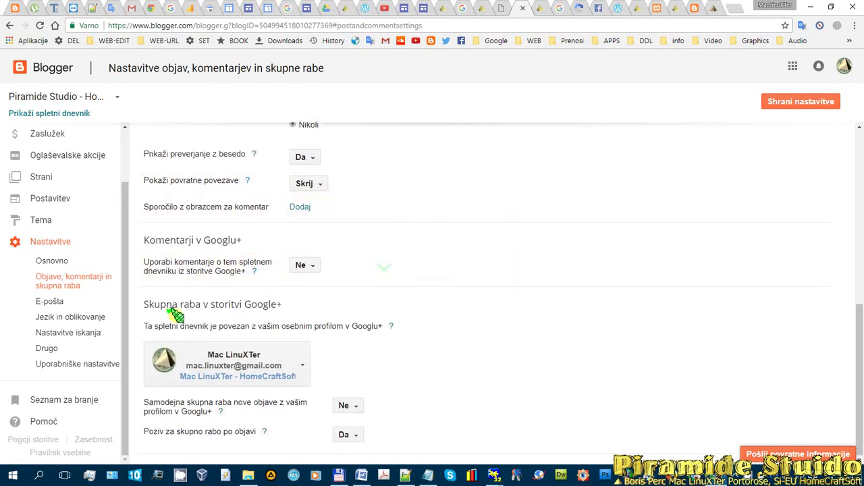
left_click(315, 264)
left_click(299, 284)
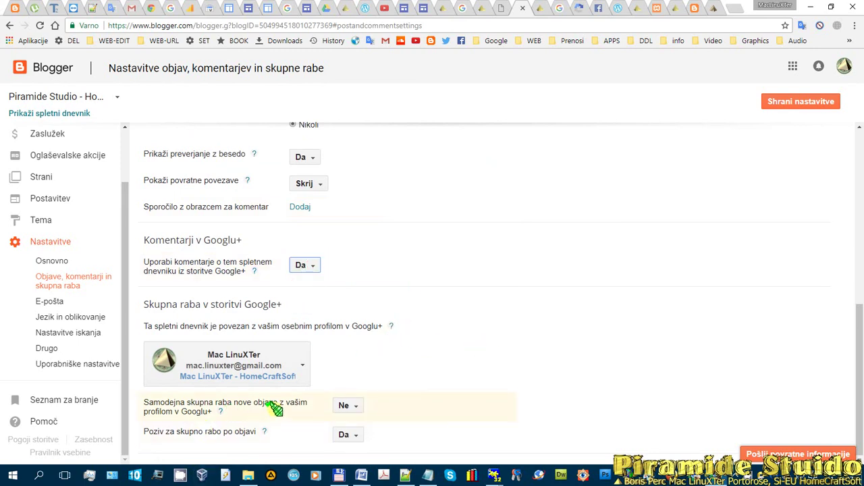
- Set 'Samodejna skupna raba nove objave' to Da for automatic Google+ sharing
left_click(350, 406)
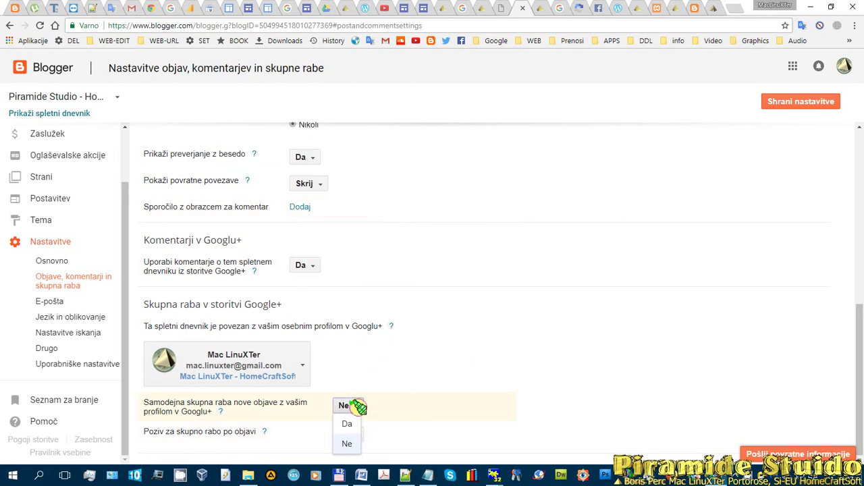
left_click(352, 421)
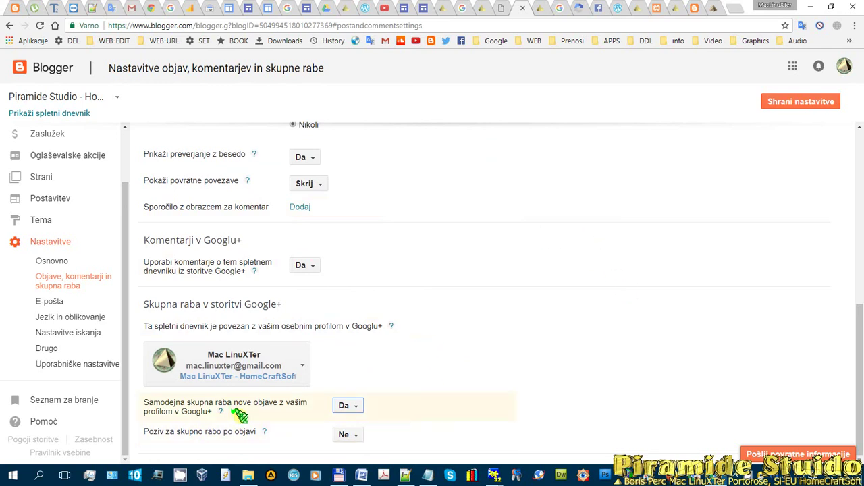
left_click(736, 6)
- Open Google+ from a 'google plus' search, then return to the Blogger sharing settings
type("google plus")
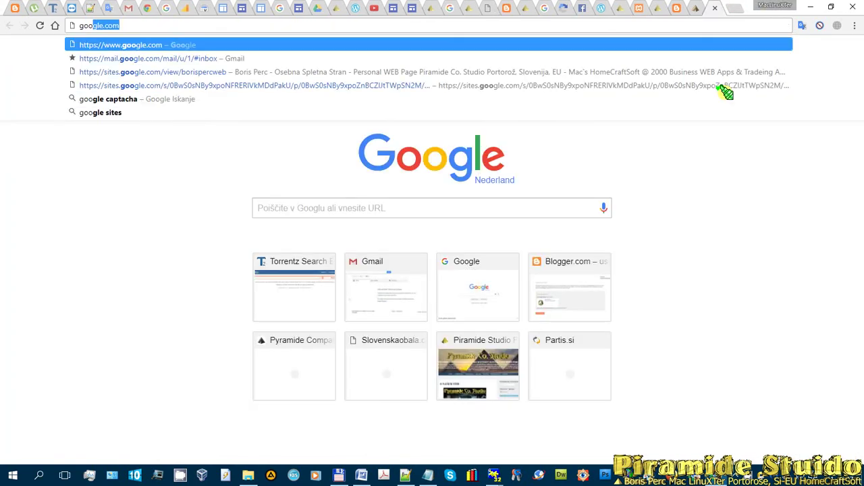
key("Return")
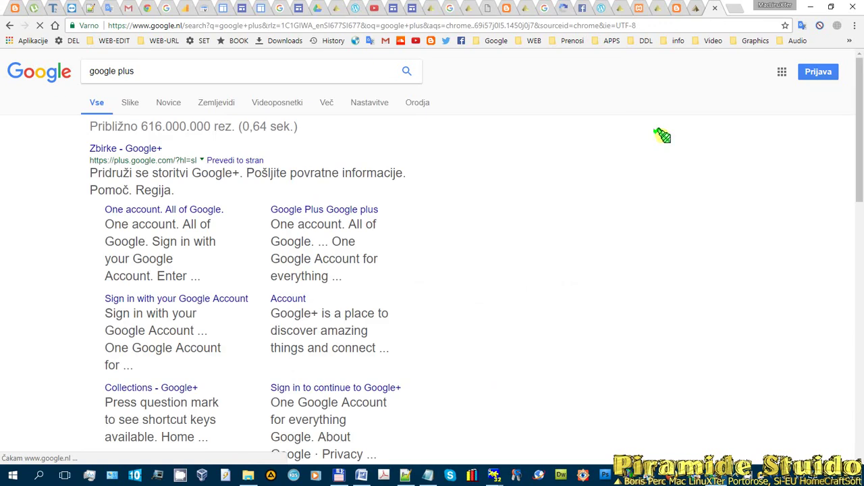
left_click(127, 147)
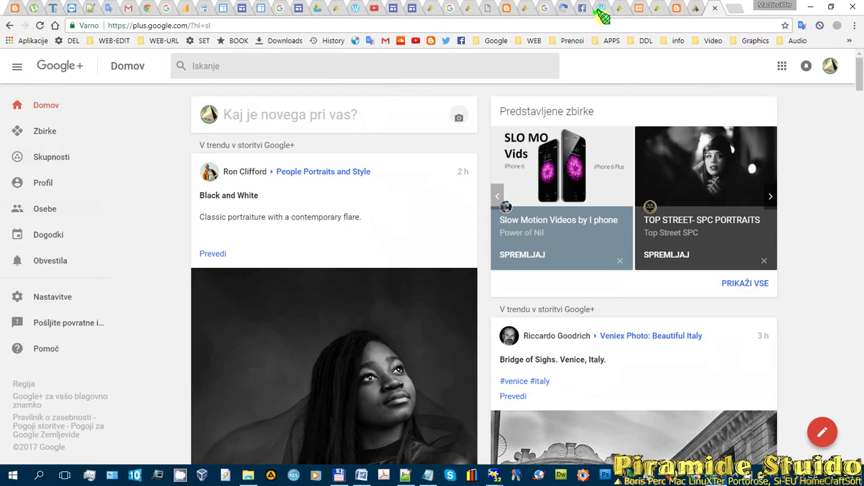
left_click(507, 9)
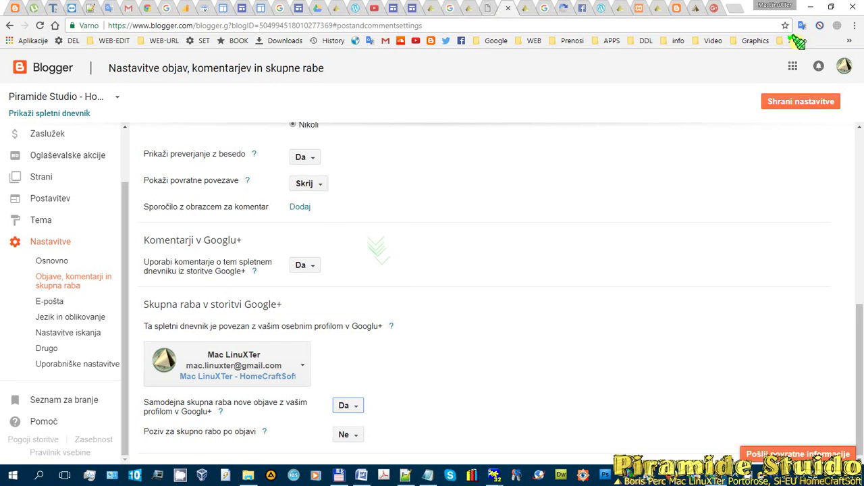
- Save the sharing settings, then go through E-pošta, Jezik in oblikovanje and Nastavitve iskanja to Drugo
left_click(797, 102)
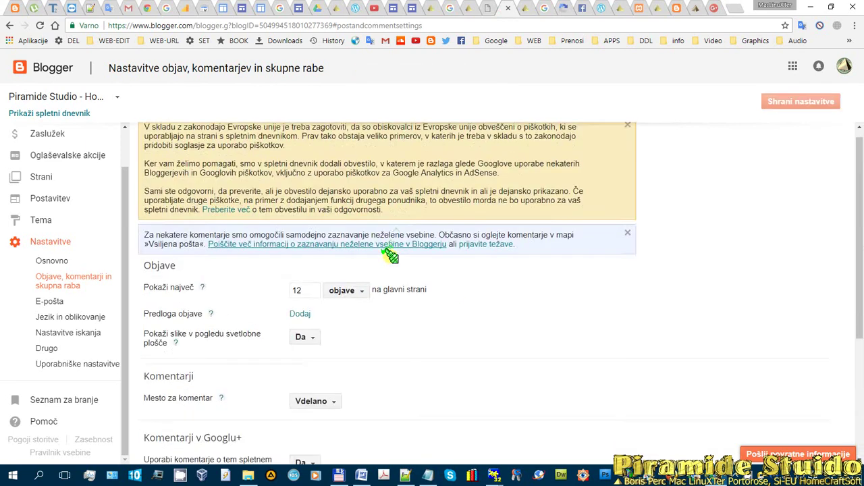
left_click(48, 301)
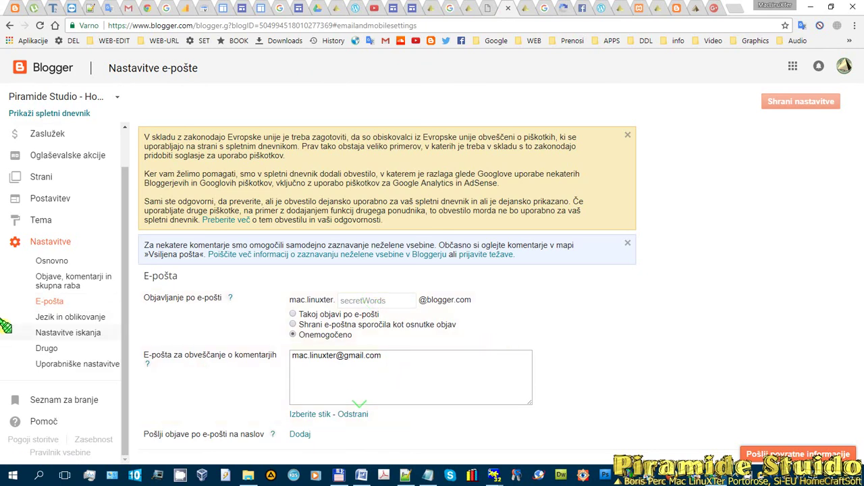
left_click(47, 316)
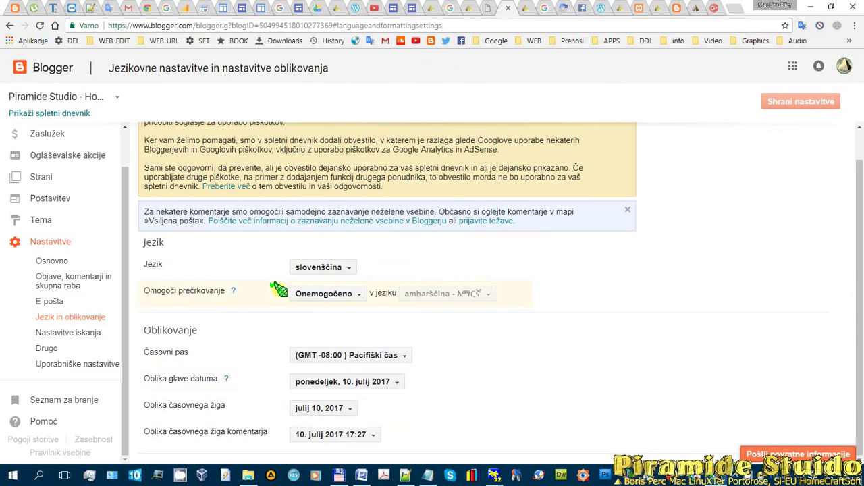
left_click(40, 333)
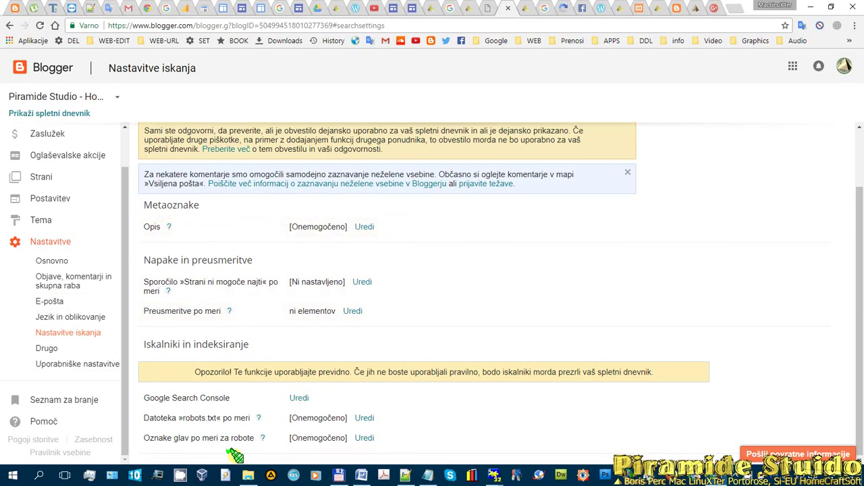
left_click(46, 348)
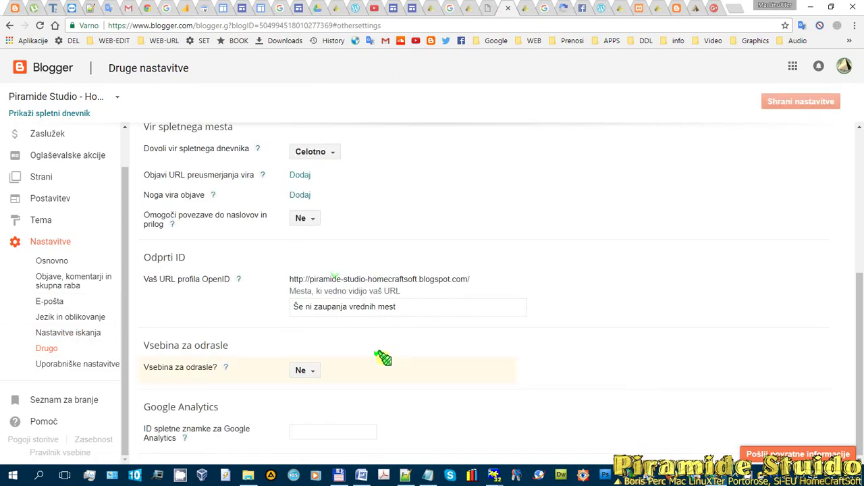
- Read the OpenID and Google Analytics help notes on Druge nastavitve, then select the Analytics ID field
scroll(378, 310, "down", 3)
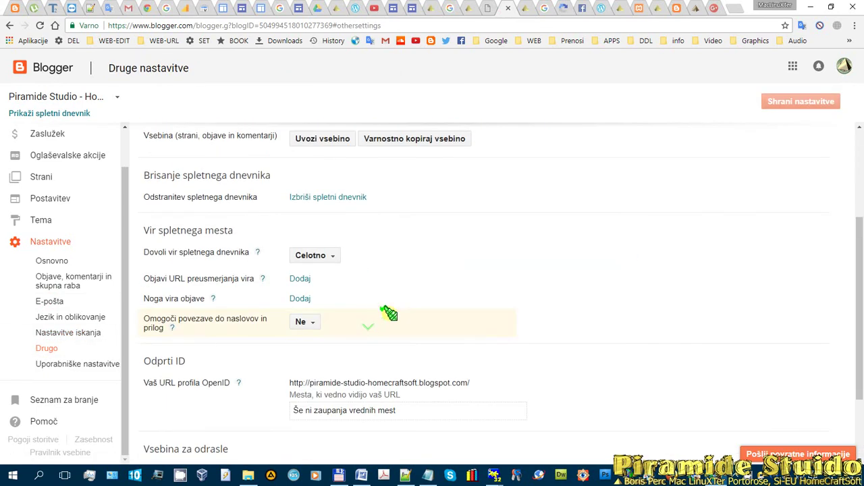
scroll(297, 388, "down", 1)
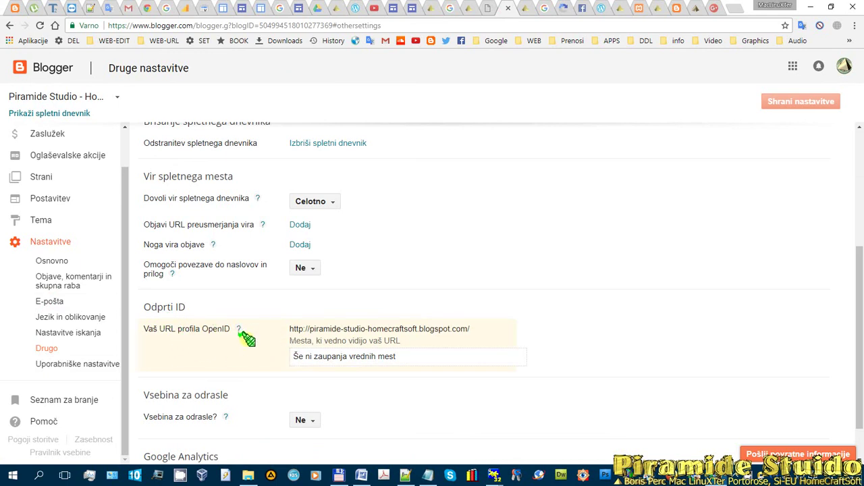
left_click(239, 330)
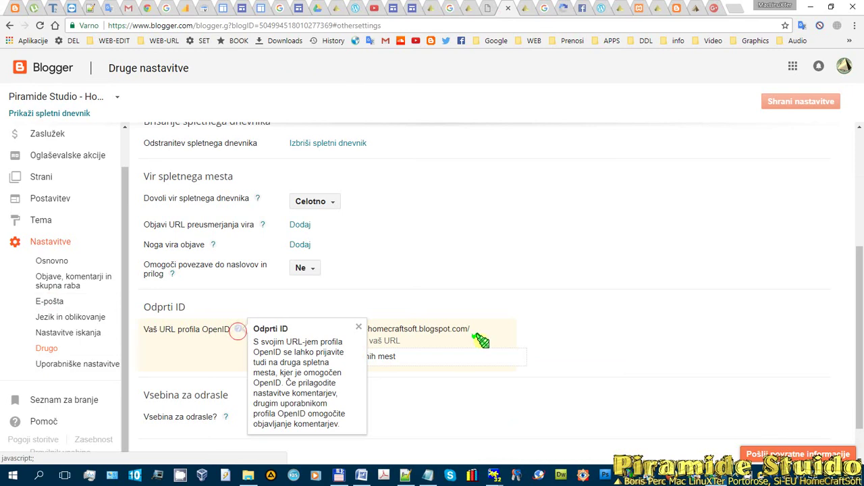
left_click(502, 358)
scroll(488, 361, "down", 1)
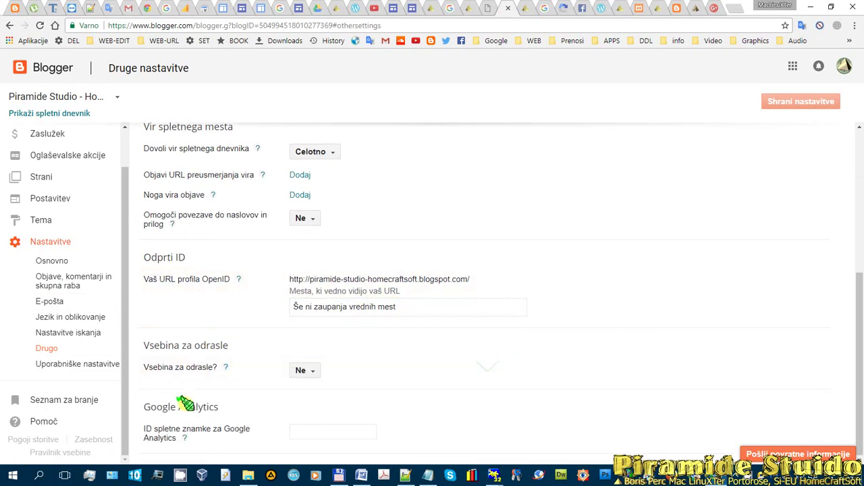
left_click(185, 439)
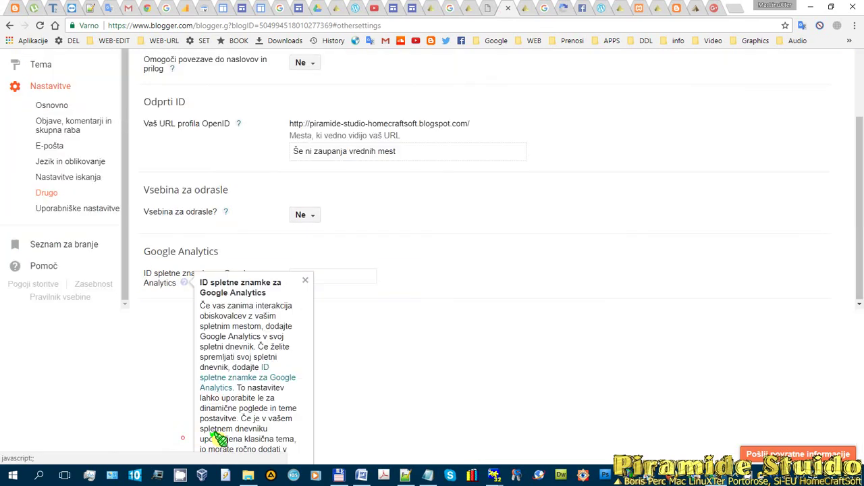
left_click(498, 346)
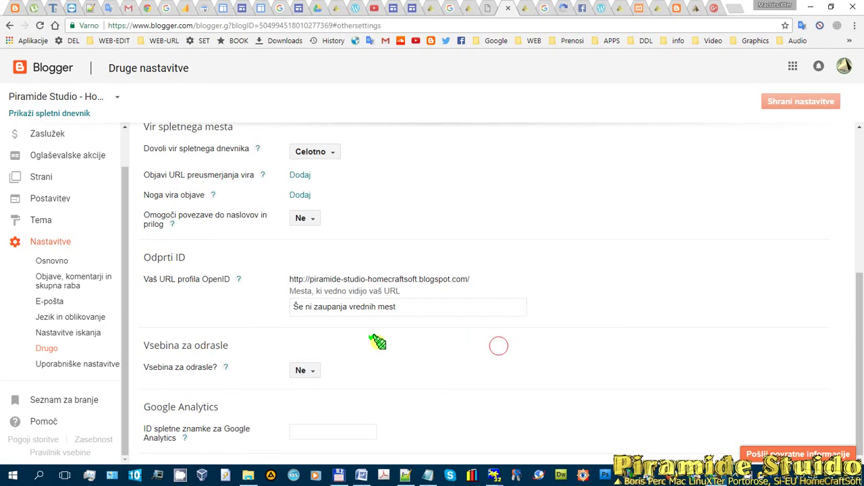
left_click(331, 431)
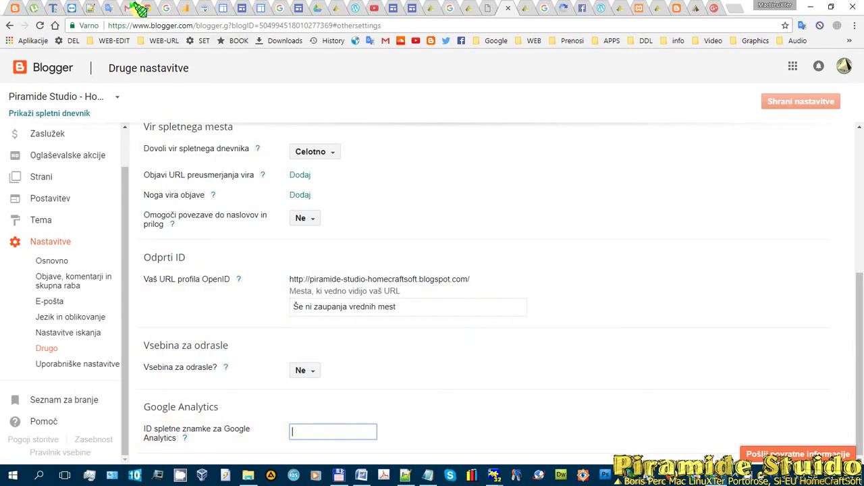
- Copy the live Piramide Studio blog's web address, then return to Blogger's Other settings
left_click(524, 8)
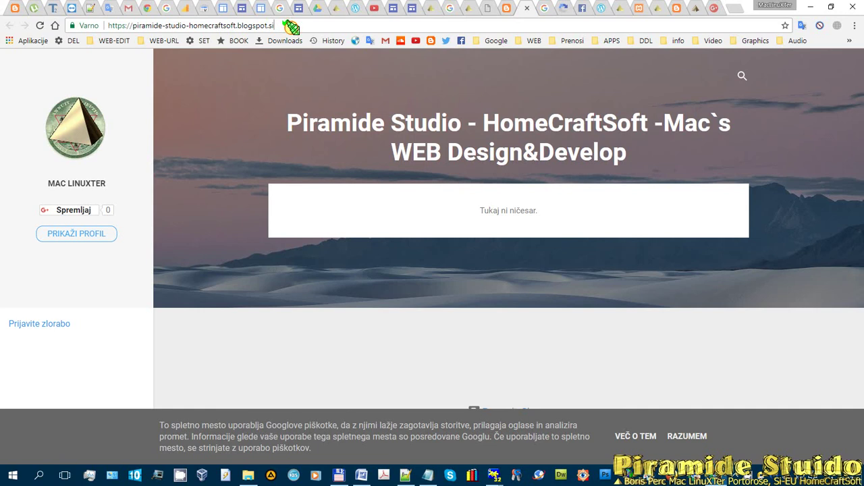
left_click_drag(289, 26, 58, 24)
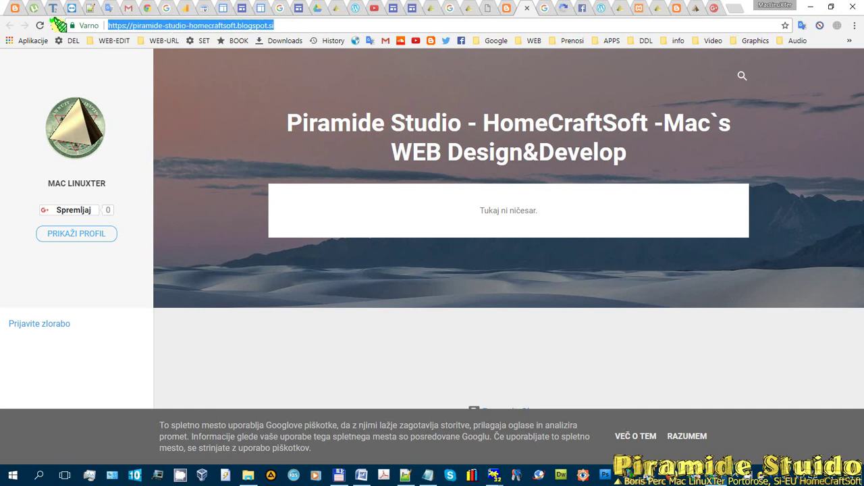
left_click(505, 9)
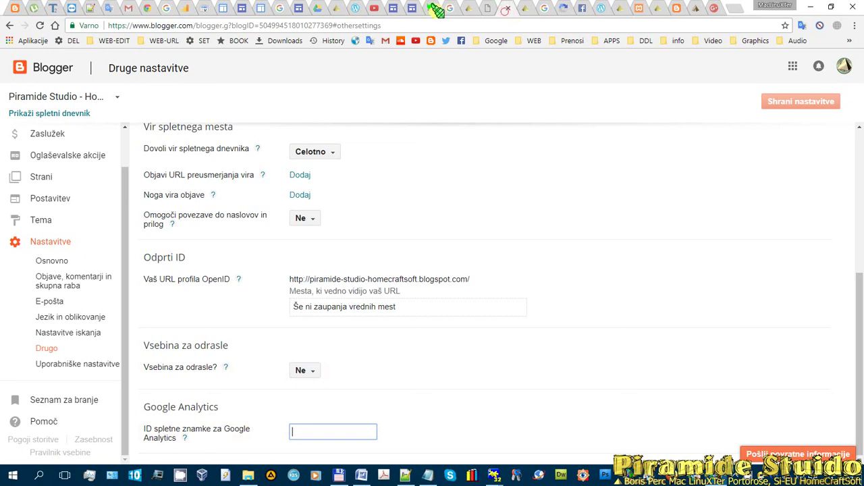
- Move the Blogger tab left in the tab strip and switch to the Google Analytics tab
left_click(500, 10)
left_click_drag(481, 11, 219, 9)
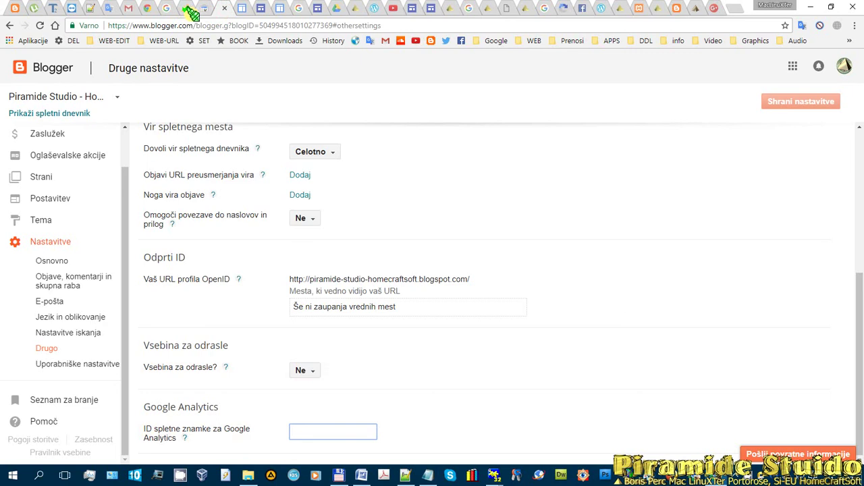
left_click(187, 9)
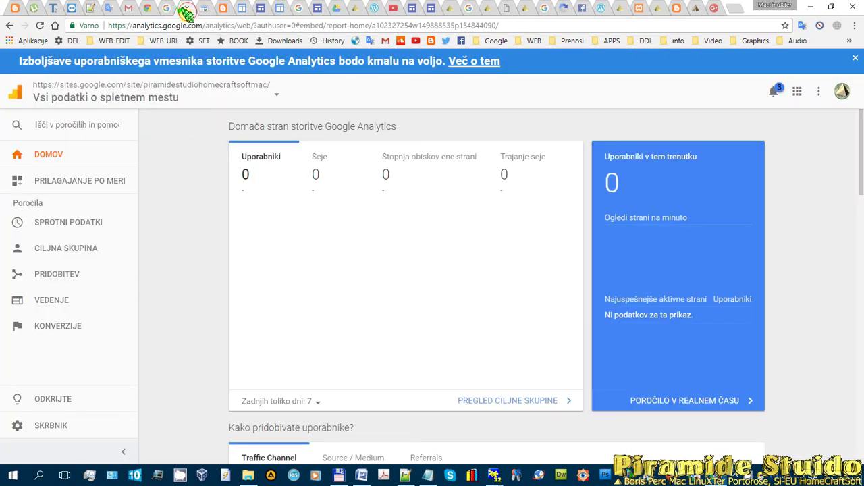
- Start a new Analytics account, pasting the blog address as account name, website name and URL
left_click(40, 424)
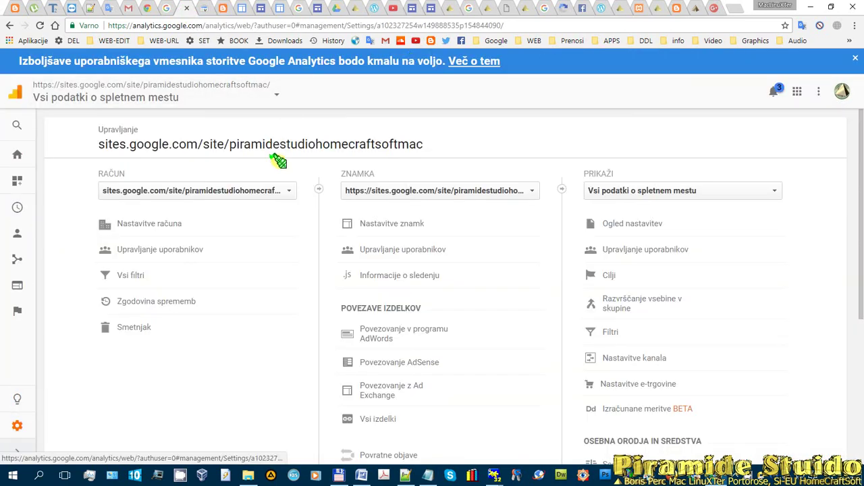
left_click(290, 191)
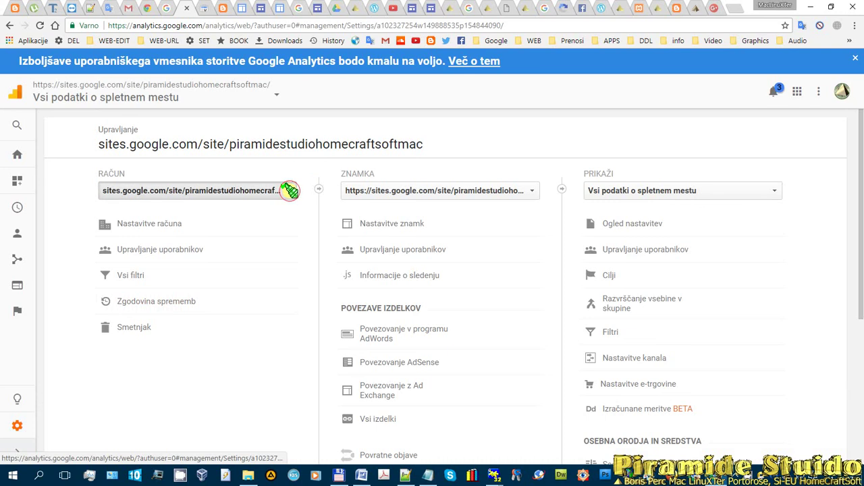
left_click(132, 258)
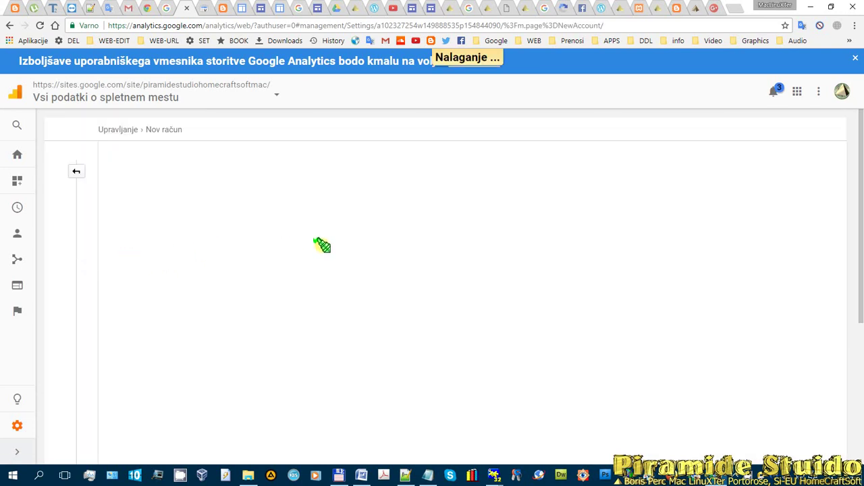
left_click(170, 274)
type("https://piramide-studio-homecraftsoft.blogspot.com")
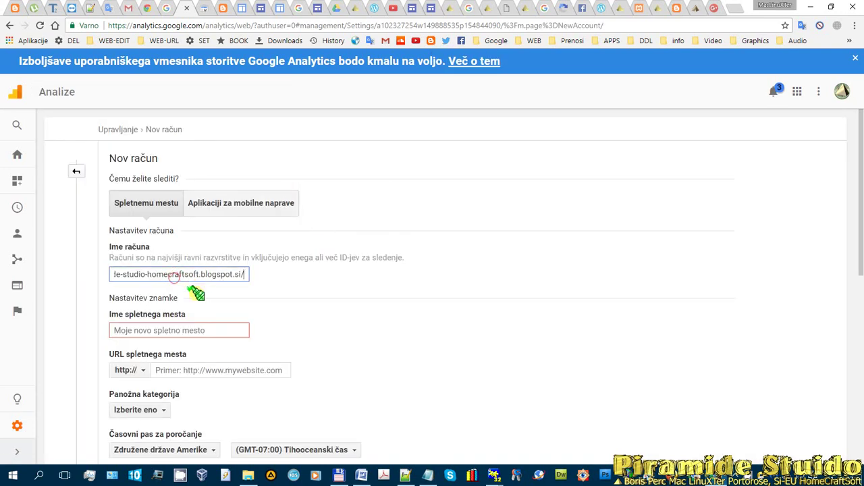
left_click(158, 335)
type("https://piramide-studio-homecraftsoft.blogspot.com")
left_click(194, 371)
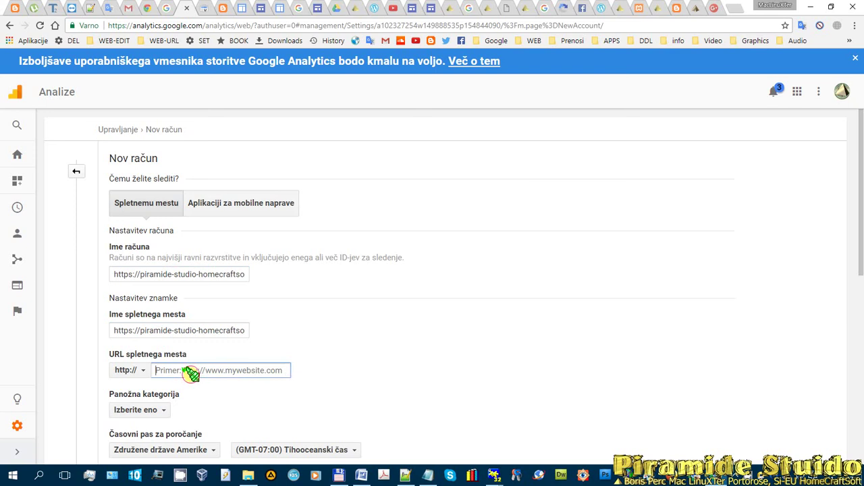
type("https://piramide-studio-homecraftsoft.blogspot.com")
left_click_drag(179, 371, 119, 371)
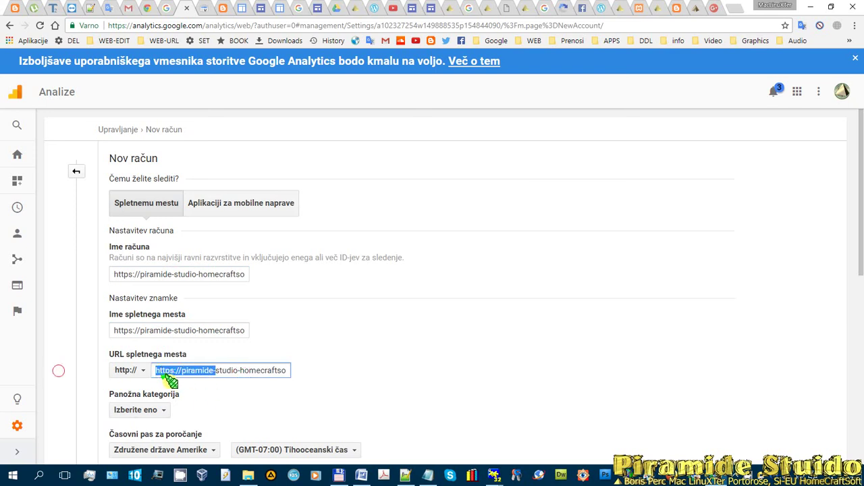
left_click(125, 370)
left_click(132, 407)
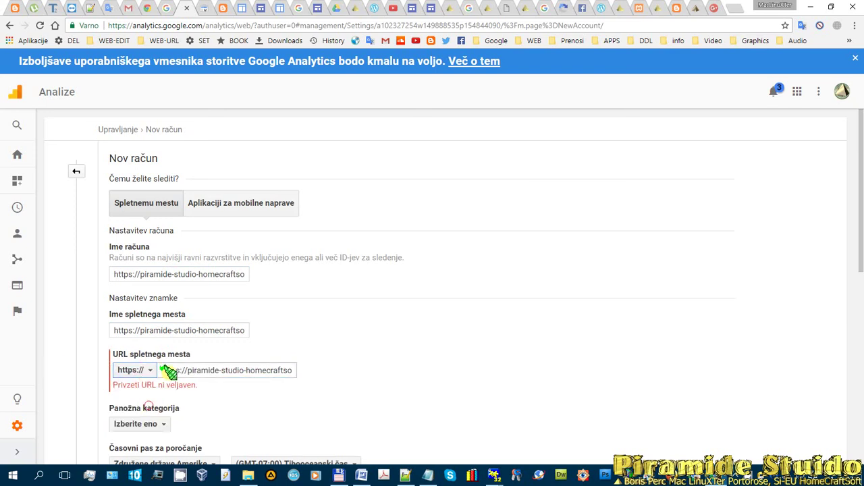
left_click_drag(187, 371, 98, 375)
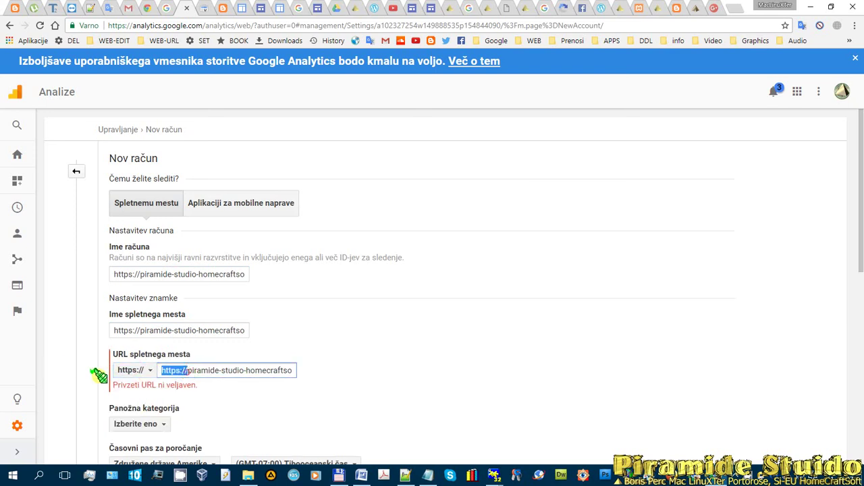
key("Delete")
left_click_drag(280, 372, 342, 370)
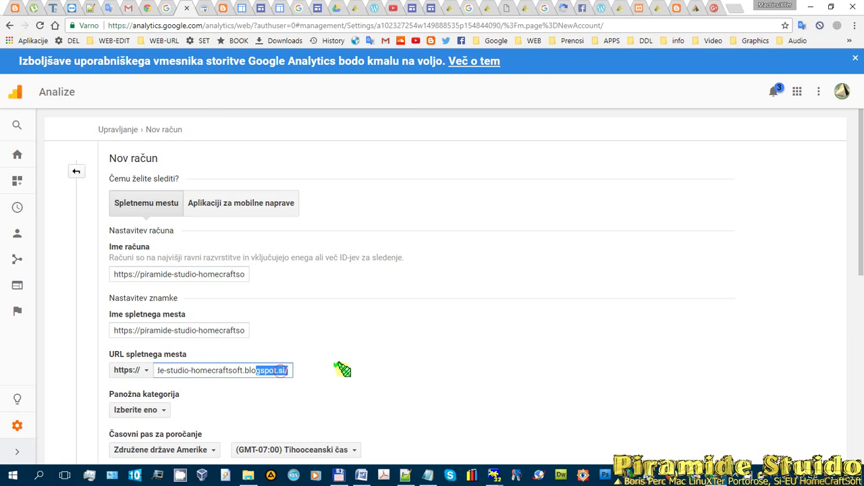
left_click(176, 330)
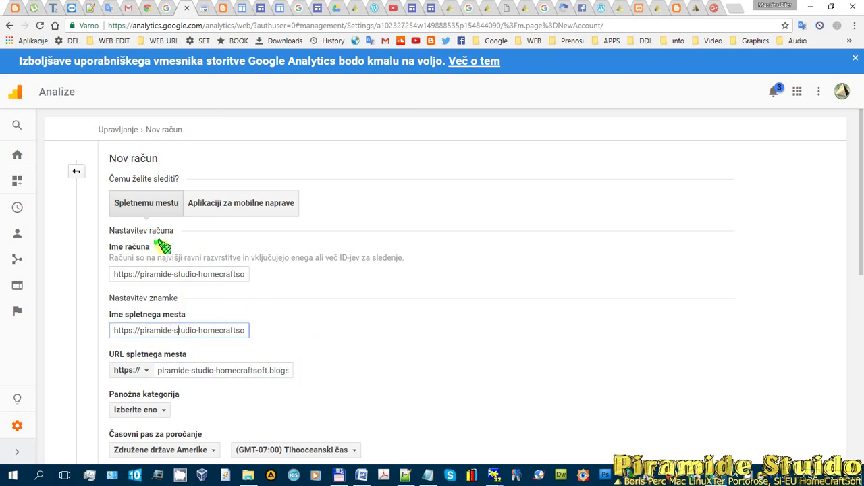
- Choose category Računalniki in elektronika and time zone Slovenija, then request the tracking ID
scroll(293, 279, "down", 3)
scroll(183, 158, "up", 2)
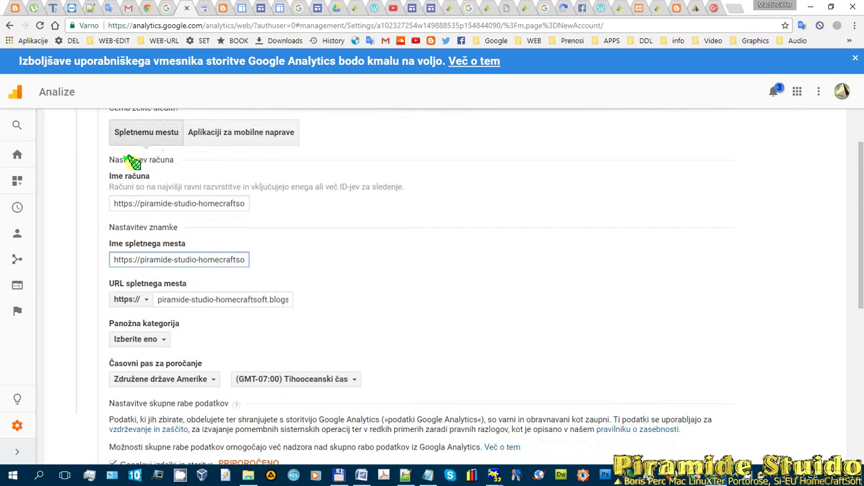
scroll(297, 250, "down", 5)
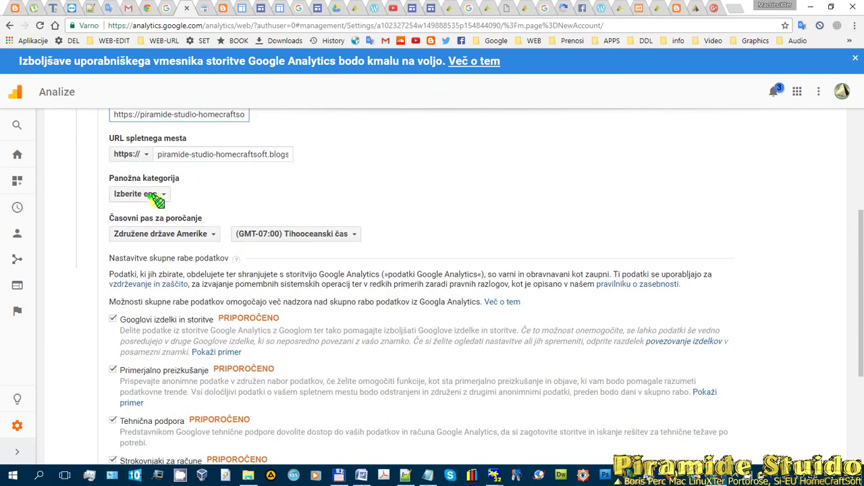
left_click(164, 194)
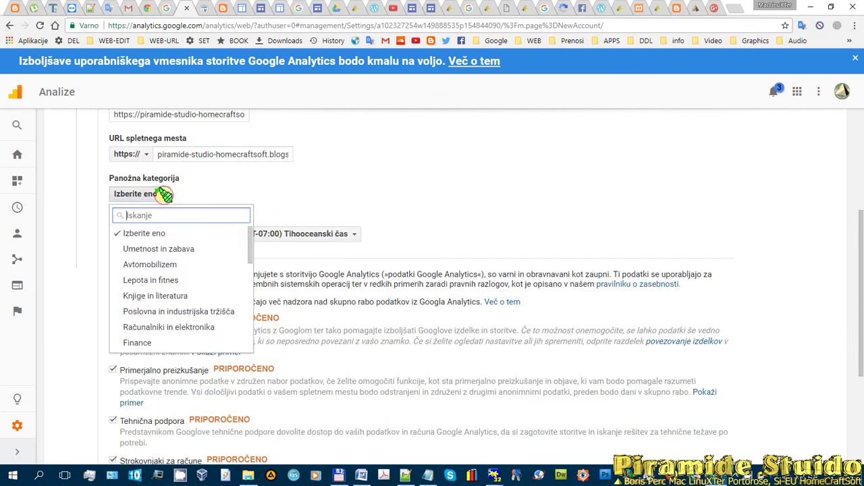
left_click(174, 328)
left_click(212, 234)
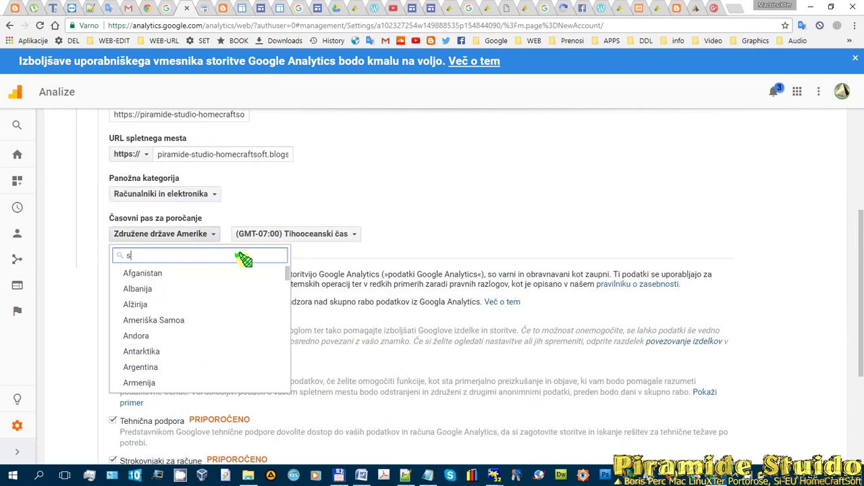
type("slo")
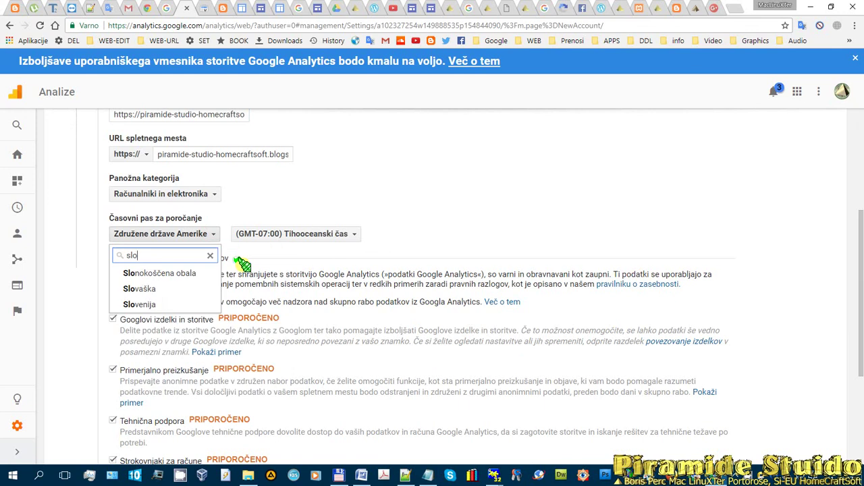
left_click(149, 304)
scroll(295, 233, "down", 5)
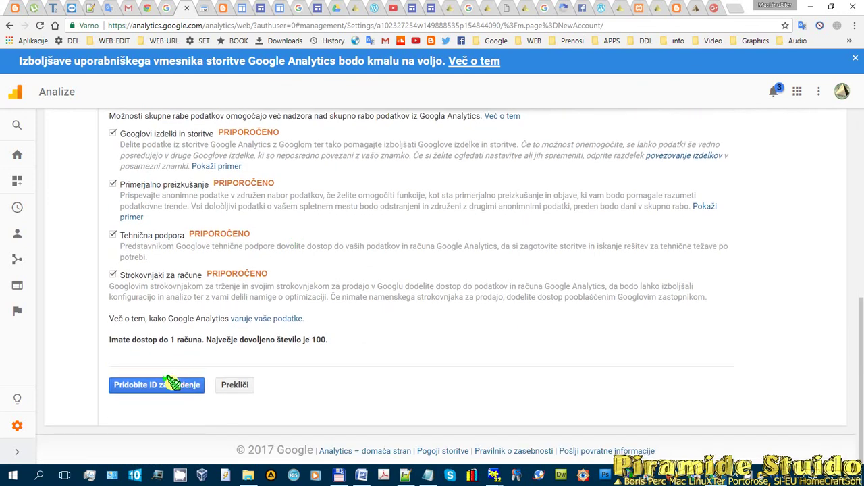
left_click(172, 383)
- Accept the Analytics terms, copy the tracking ID and code page text, and bring up Notepad++
left_click(296, 372)
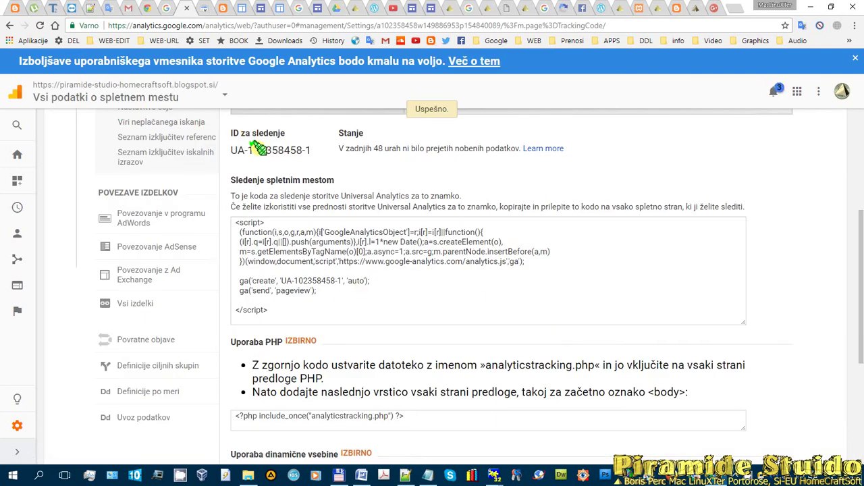
left_click(87, 141)
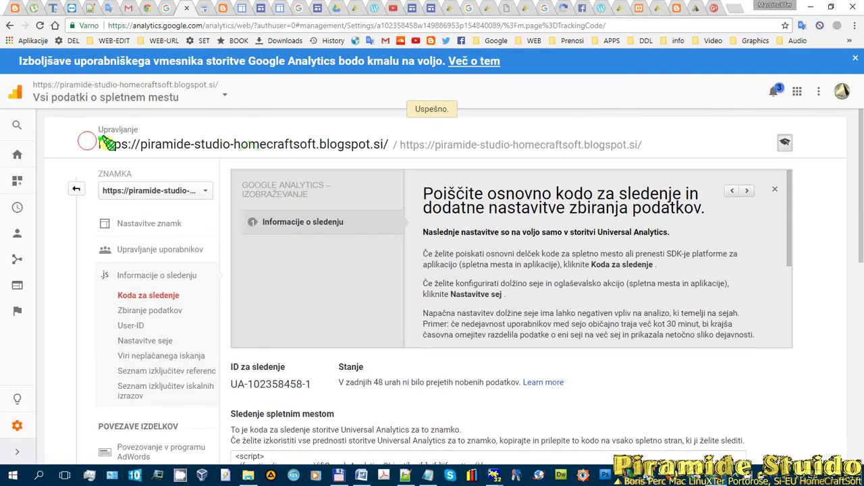
left_click_drag(101, 139, 655, 389)
scroll(367, 218, "down", 6)
scroll(473, 344, "down", 2)
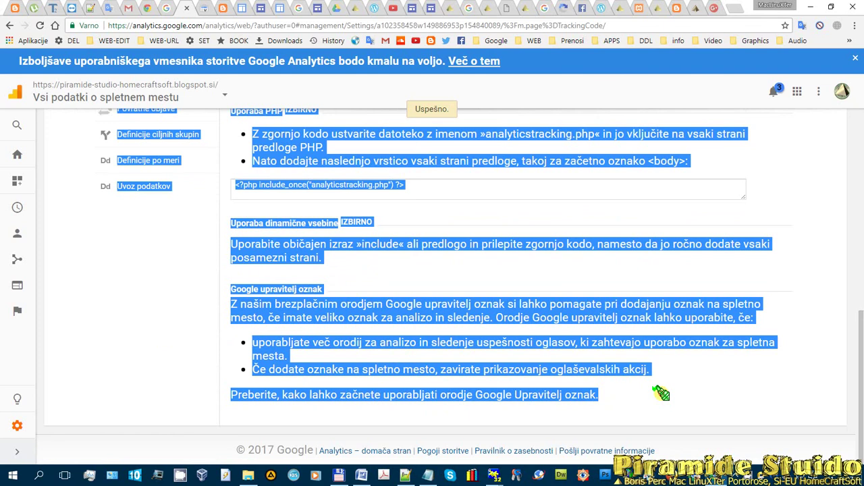
left_click(405, 476)
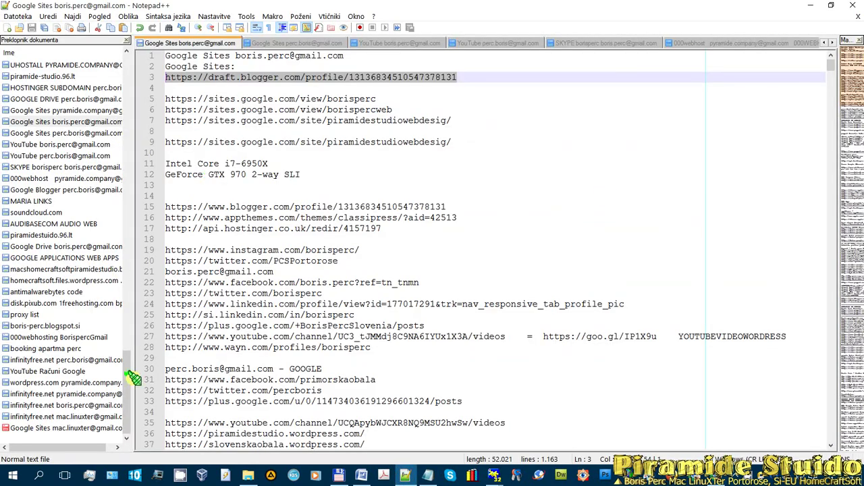
- Save the Google Sites notes and paste the Analytics tracking ID and script into a new document
left_click(65, 430)
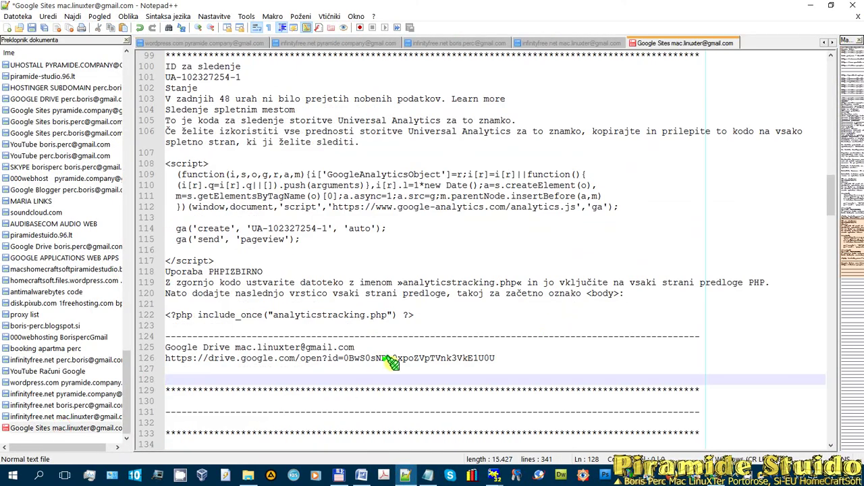
left_click(43, 27)
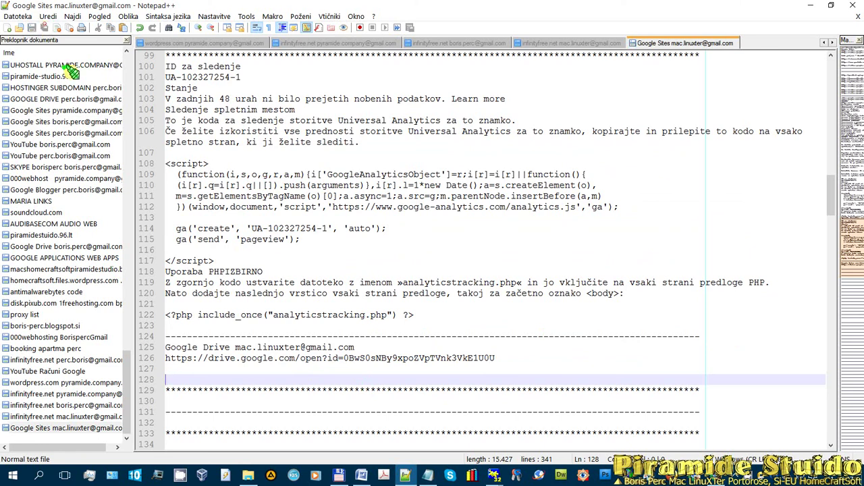
left_click(8, 27)
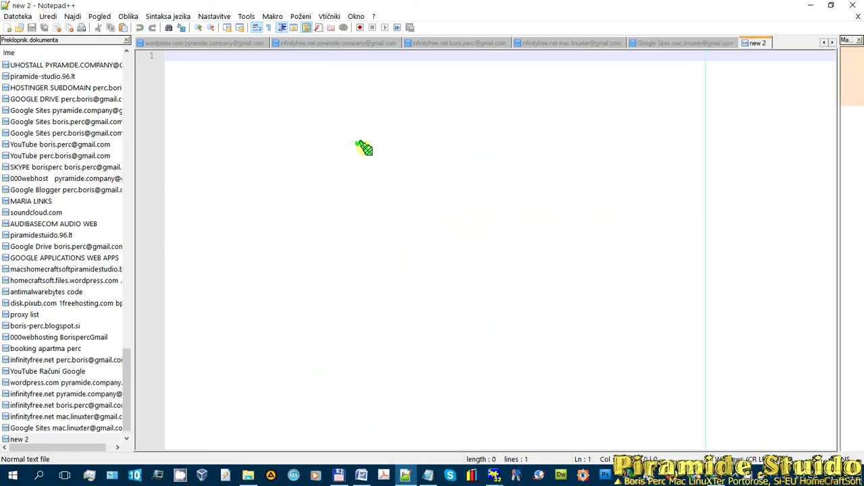
key("ctrl+v")
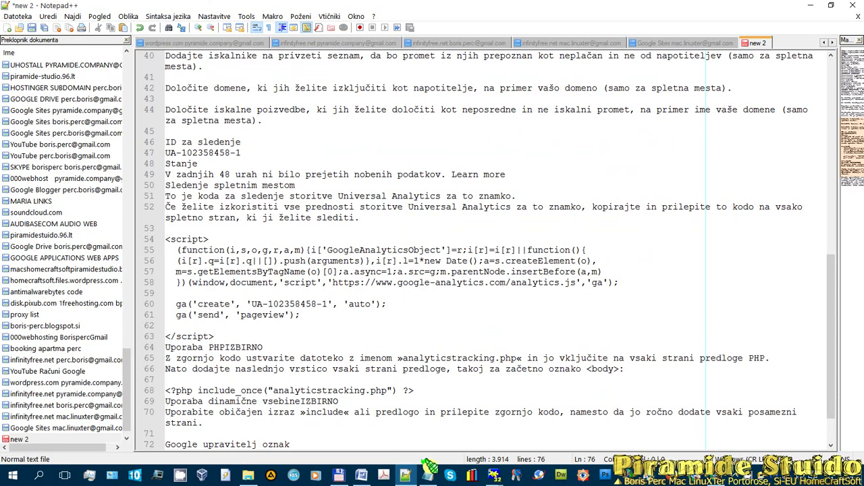
left_click(735, 476)
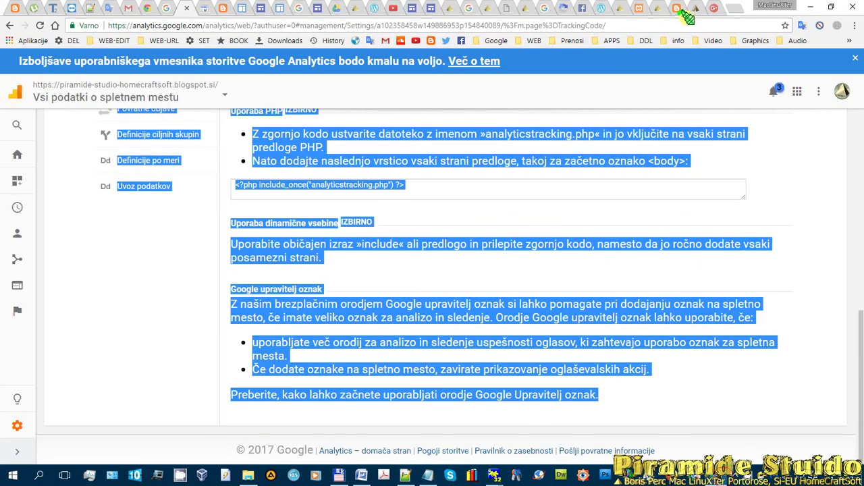
- Replace the old Analytics tab by reopening Google Analytics from a 'google analitics' search
left_click(182, 10)
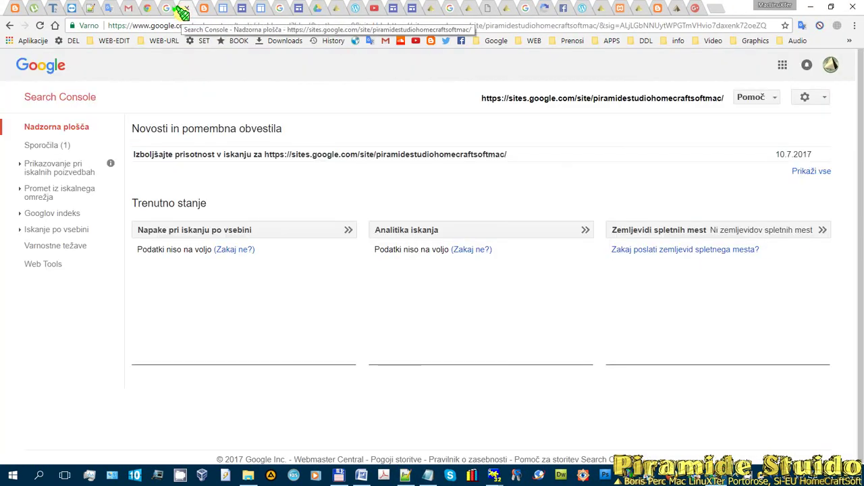
left_click(717, 7)
type("google")
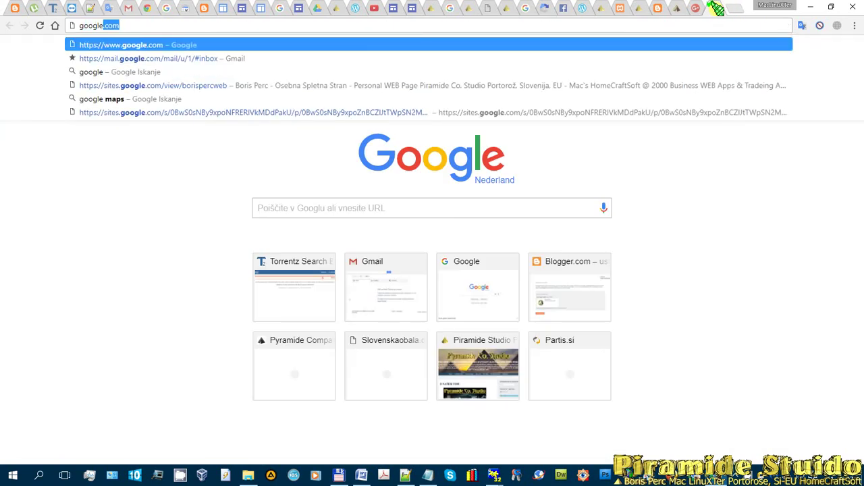
type(" a")
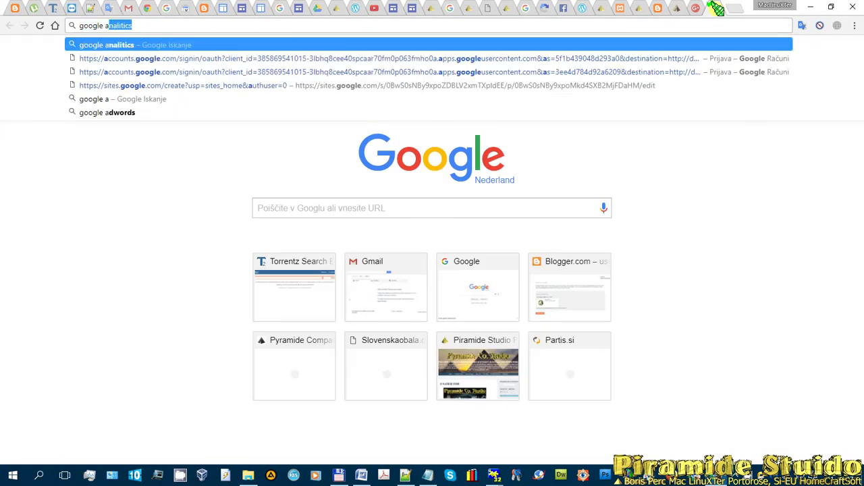
type("nali")
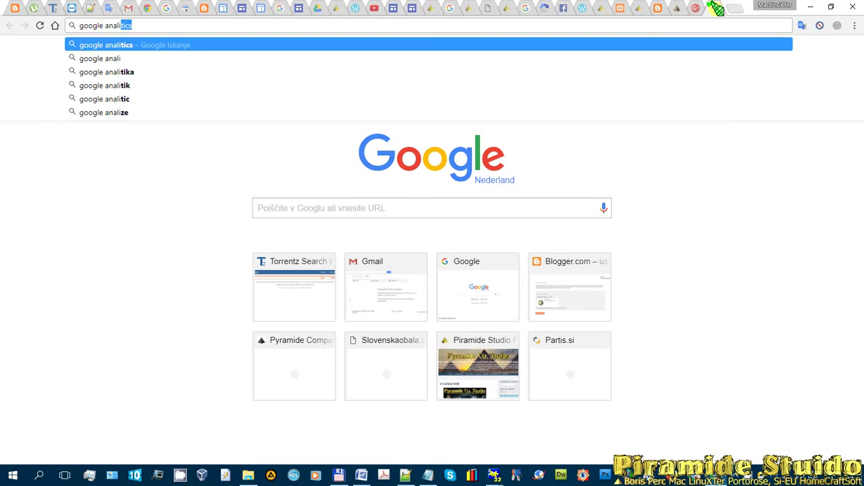
type("tics")
key("Return")
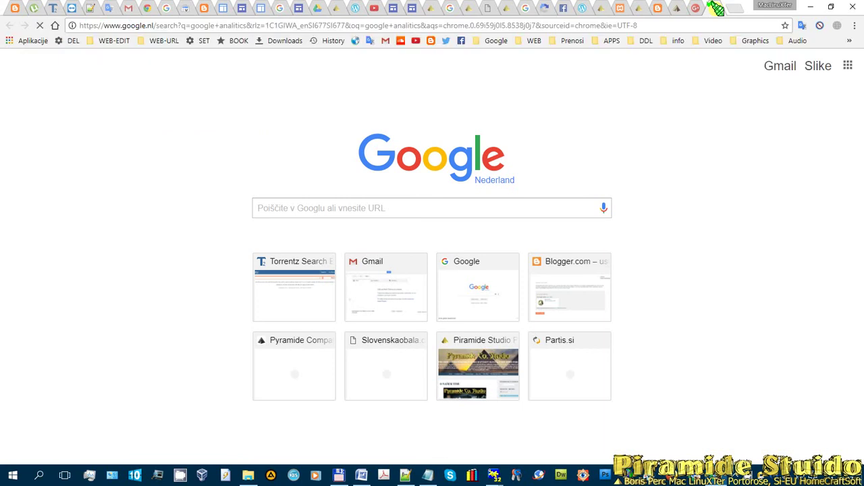
left_click(184, 199)
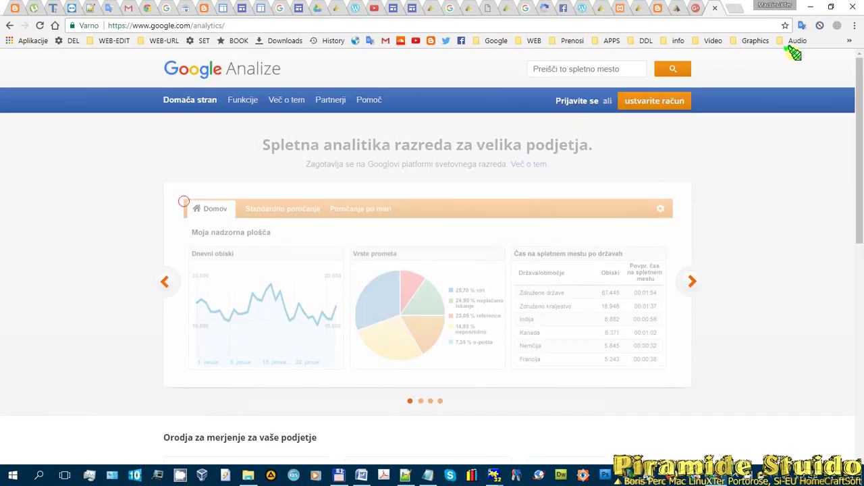
left_click(584, 101)
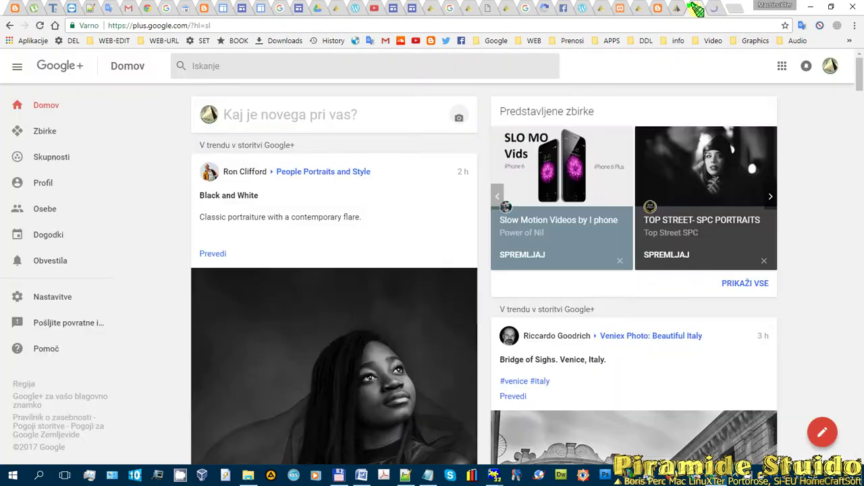
left_click(695, 10)
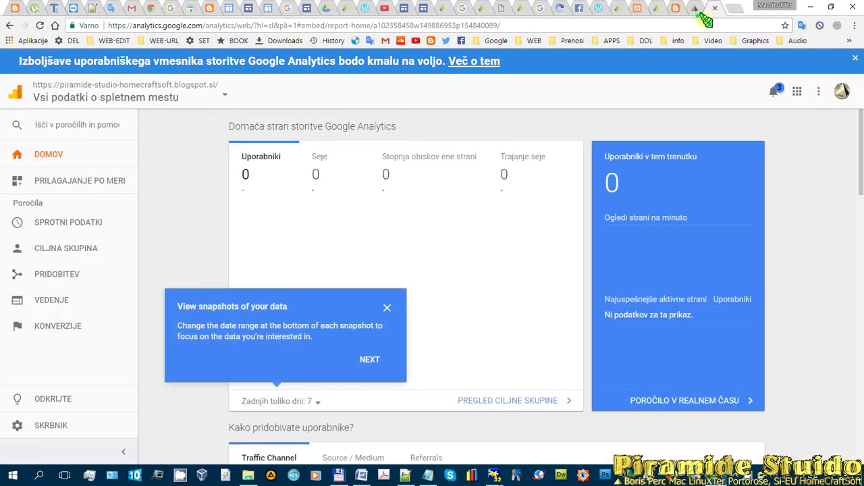
- Open the SKRBNIK admin page, dismiss the data snapshots tip and alert, then switch to Notepad++
left_click_drag(708, 9, 195, 14)
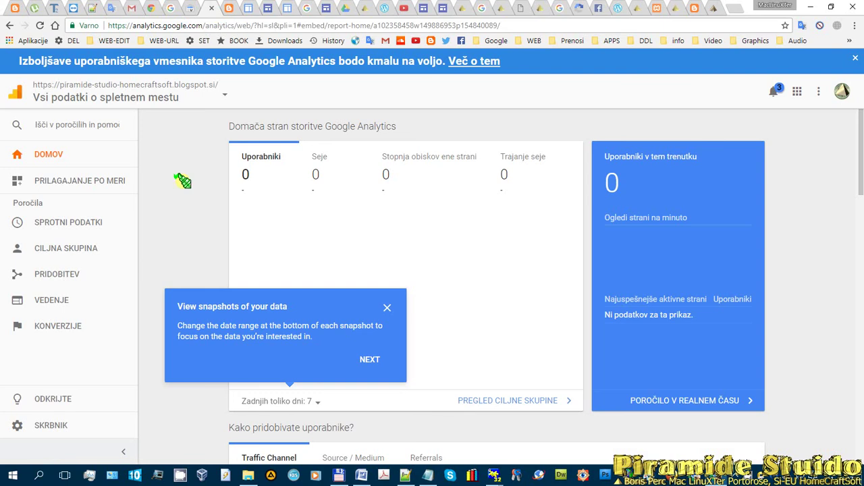
left_click(53, 428)
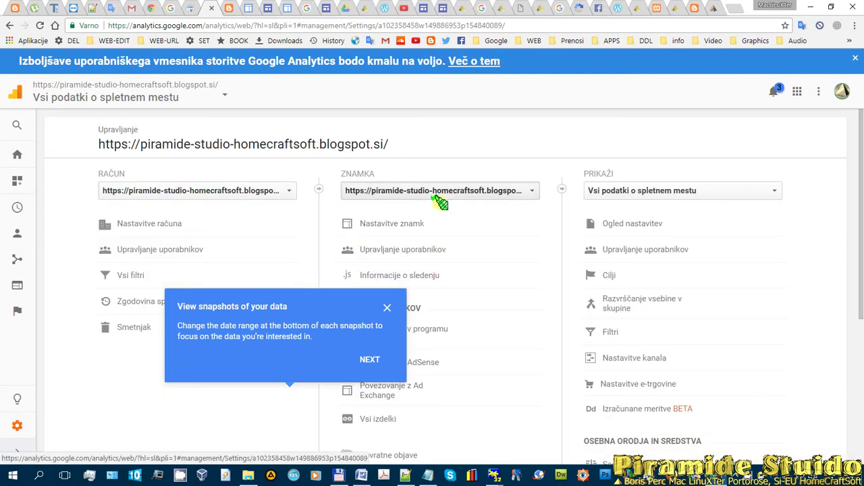
scroll(472, 231, "down", 3)
left_click(376, 359)
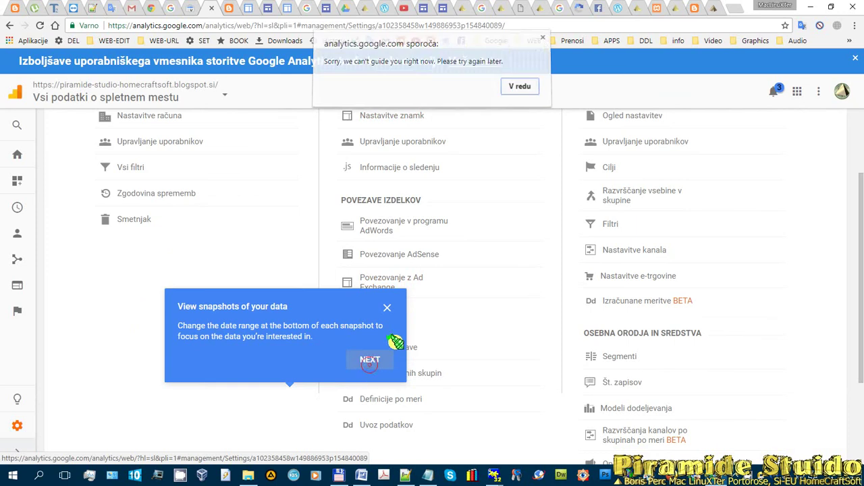
left_click(522, 90)
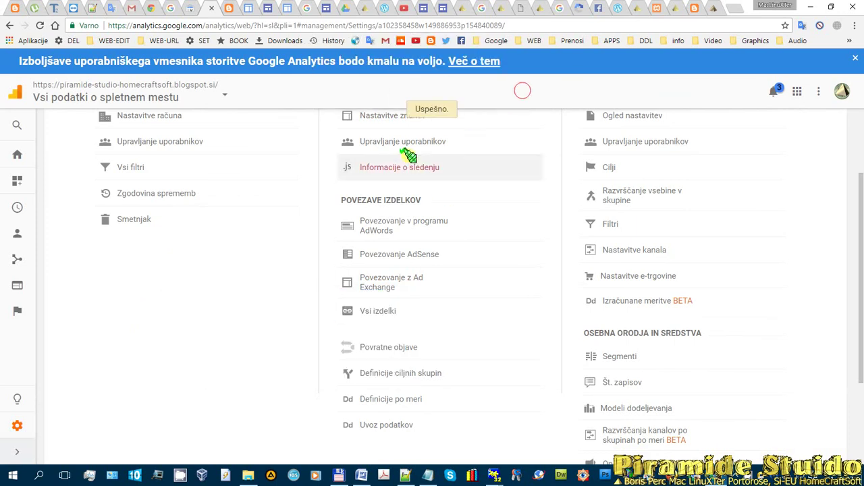
scroll(396, 155, "up", 3)
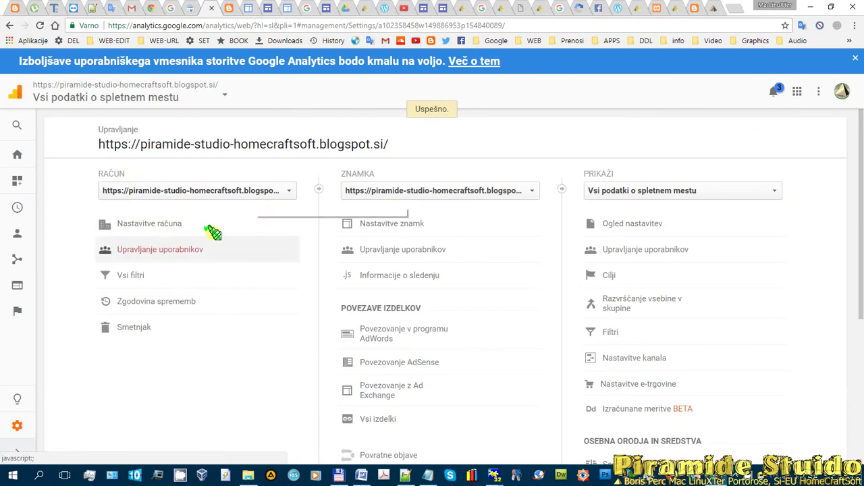
left_click(405, 476)
scroll(344, 283, "up", 15)
scroll(343, 285, "down", 4)
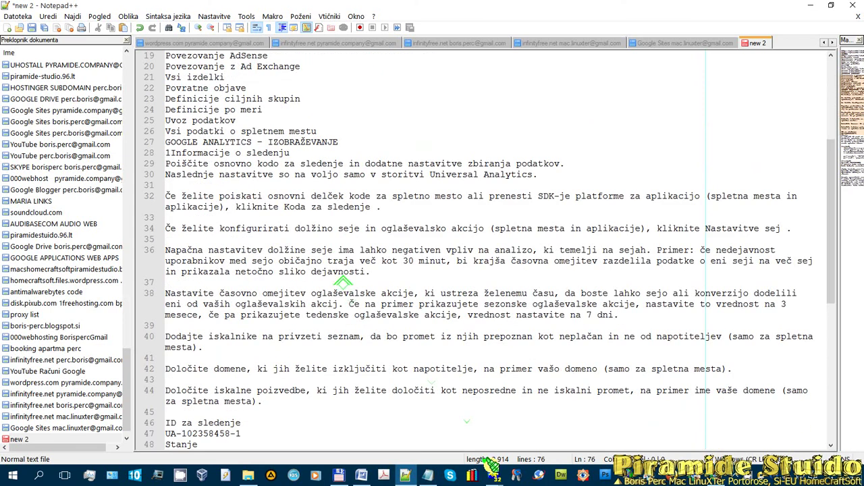
key("alt+Tab")
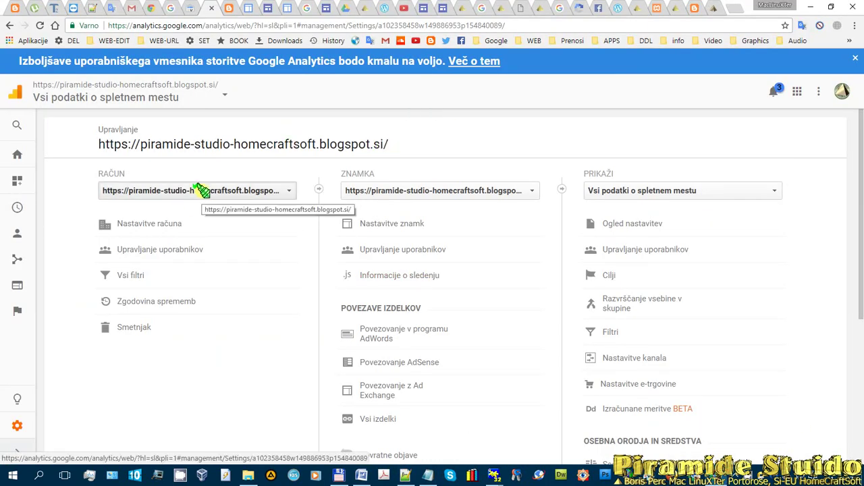
left_click_drag(429, 144, 106, 144)
key("ctrl+c")
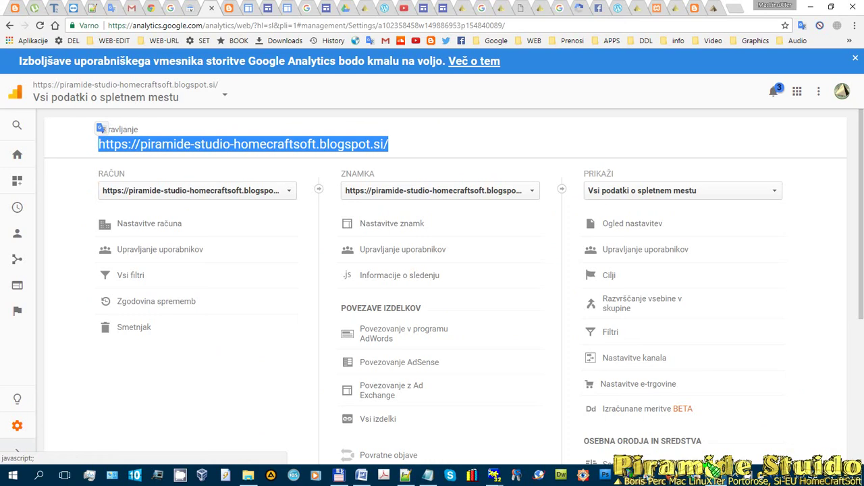
- Paste the address on line 1 of the notes, then start Save As with it as the file name
left_click(405, 475)
scroll(283, 212, "up", 6)
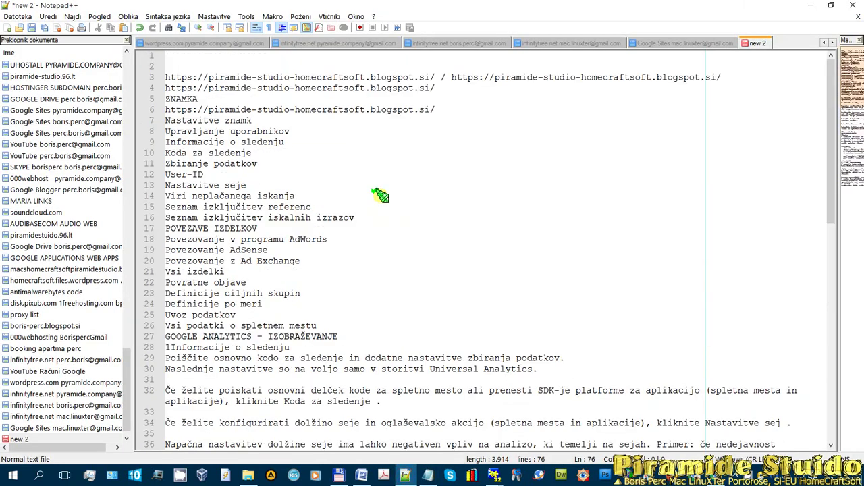
scroll(255, 123, "down", 1)
scroll(381, 194, "up", 1)
left_click(190, 59)
key("ctrl+v")
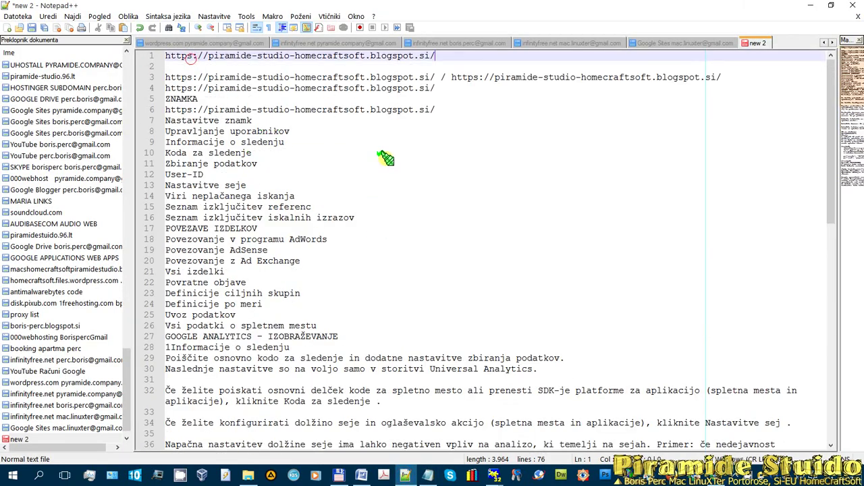
key("Return")
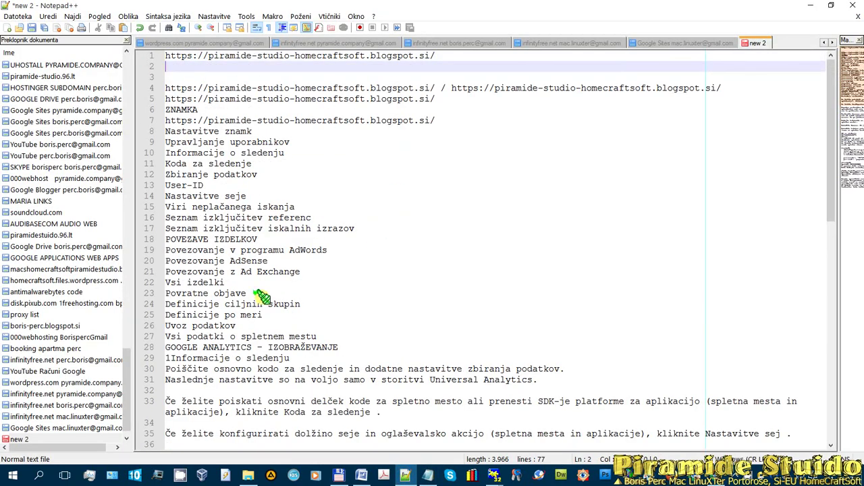
left_click(31, 27)
key("ctrl+v")
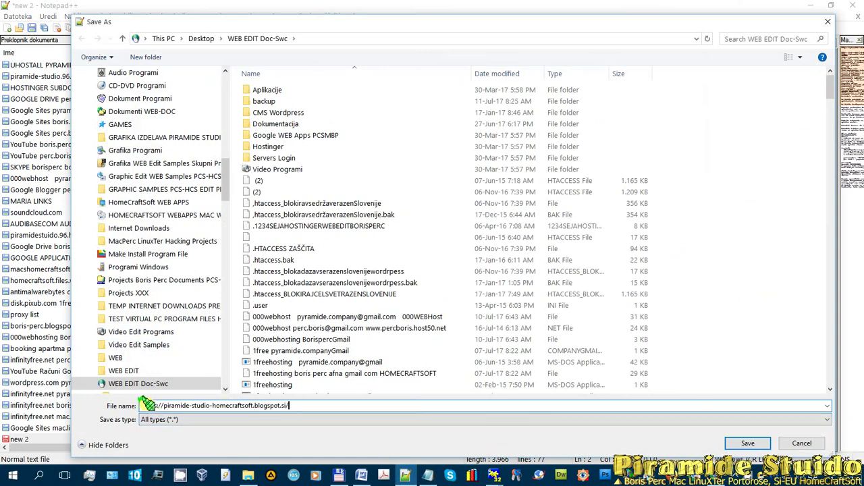
- Prefix the file name with 'Blogger' and the account e-mail address
left_click(139, 404)
type("Blogger")
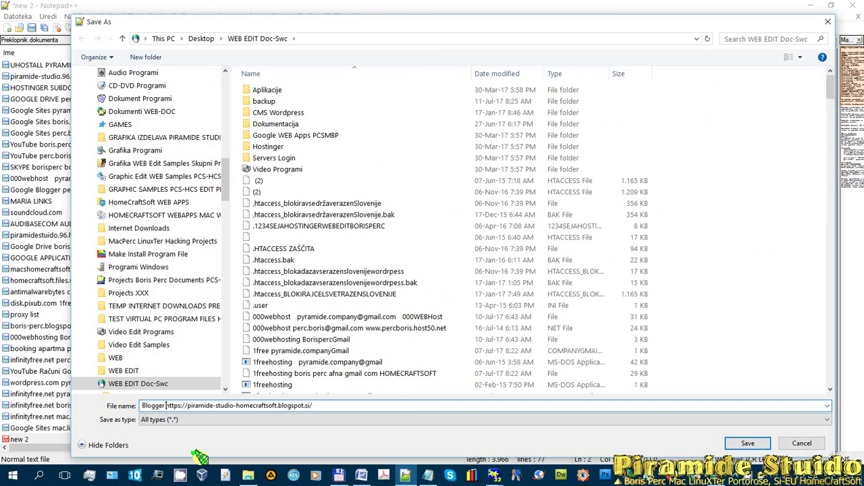
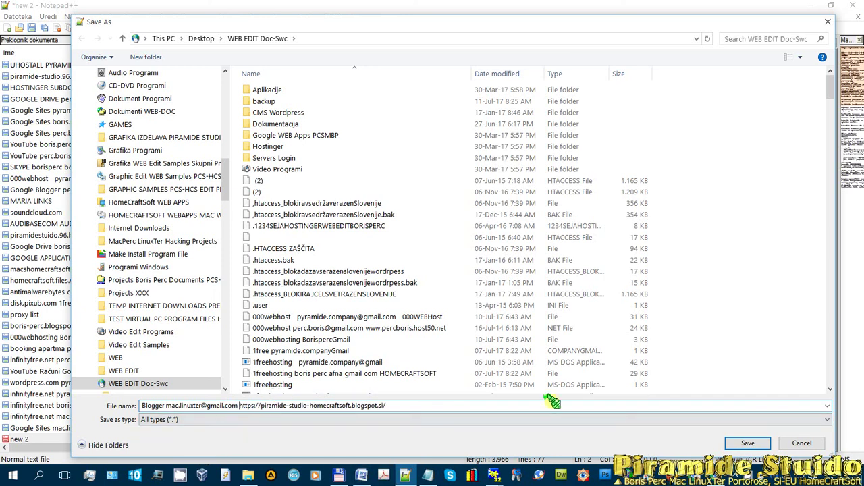
left_click(747, 444)
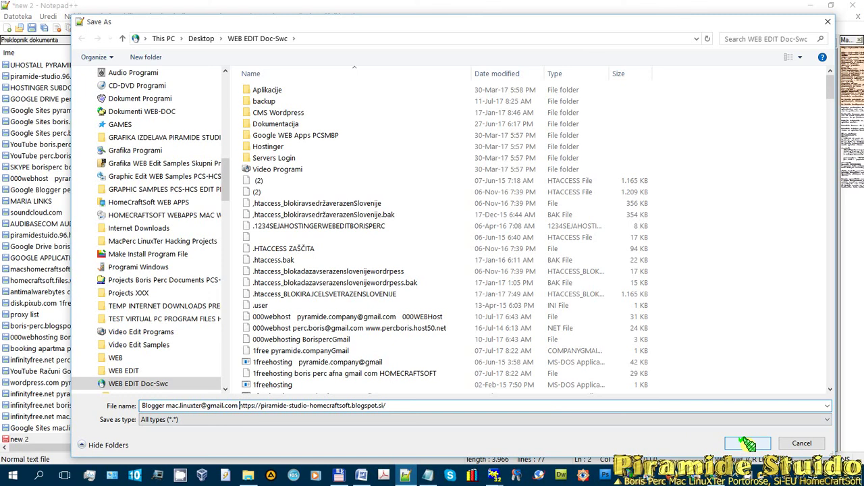
left_click(747, 443)
left_click(545, 241)
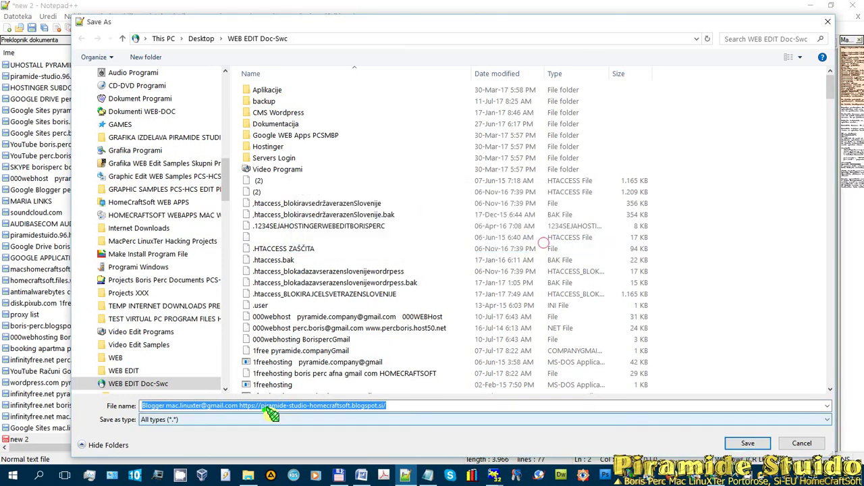
left_click(241, 407)
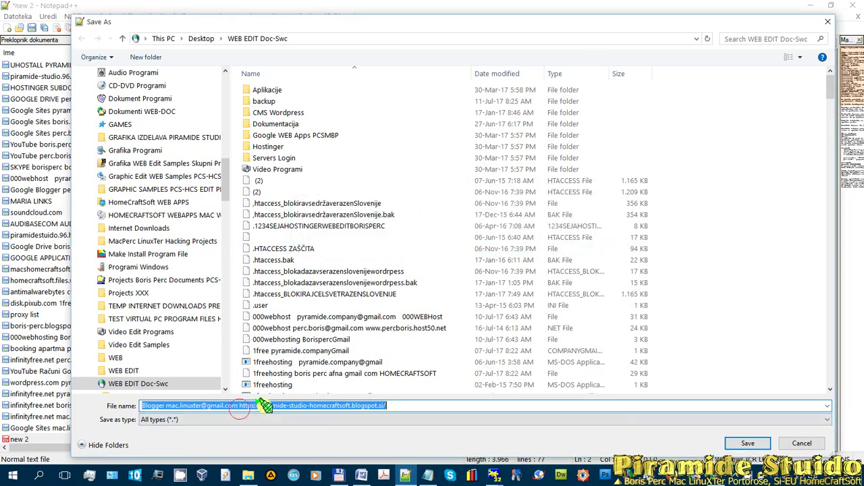
left_click(239, 405)
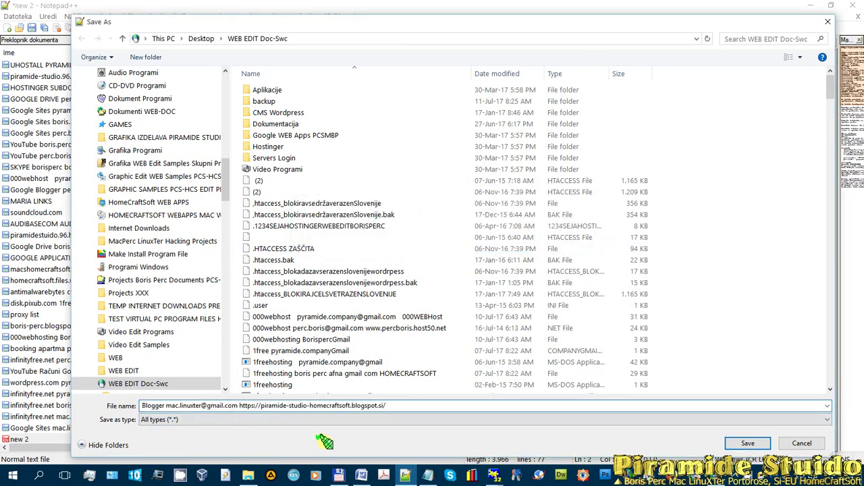
key("Delete")
key("Delete")
key("Delete")
key("Delete")
key("Delete")
key("Delete")
key("Delete")
key("Delete")
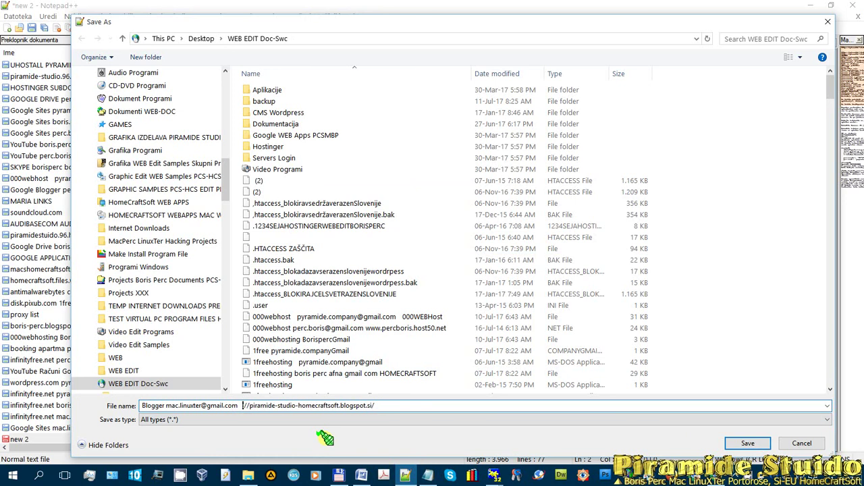
key("Delete")
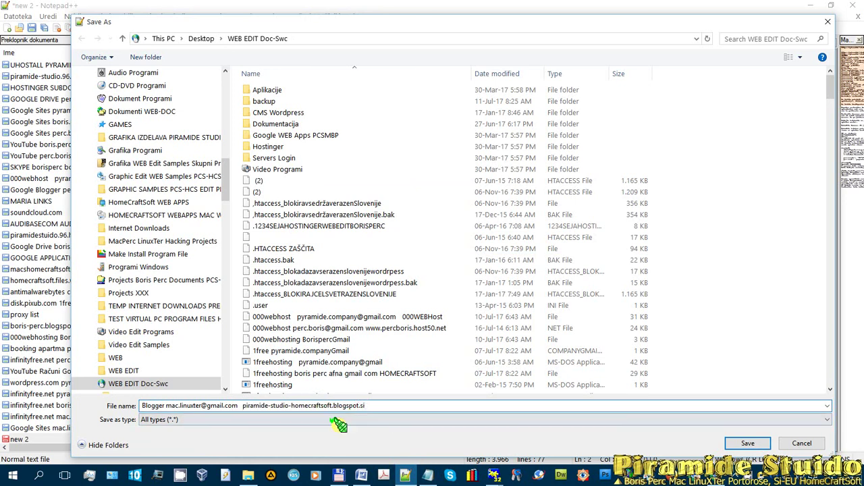
- Save the notes under the corrected file name and bring up Blogger's other settings page
left_click(745, 444)
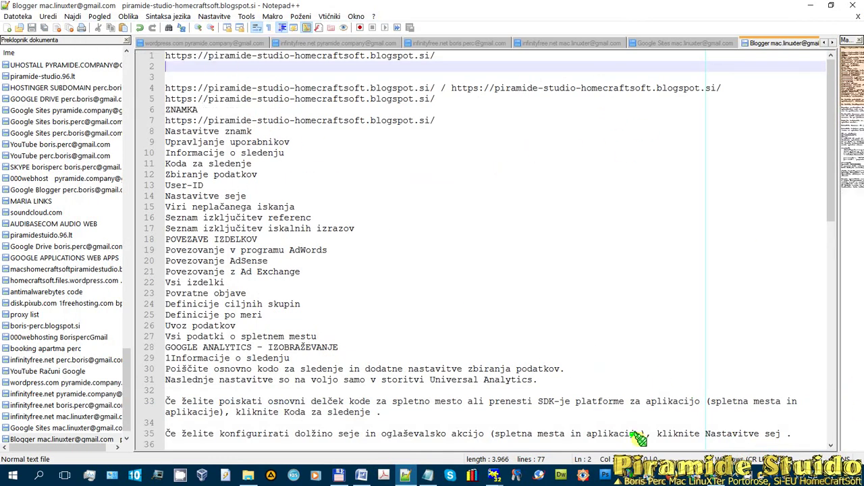
left_click(718, 475)
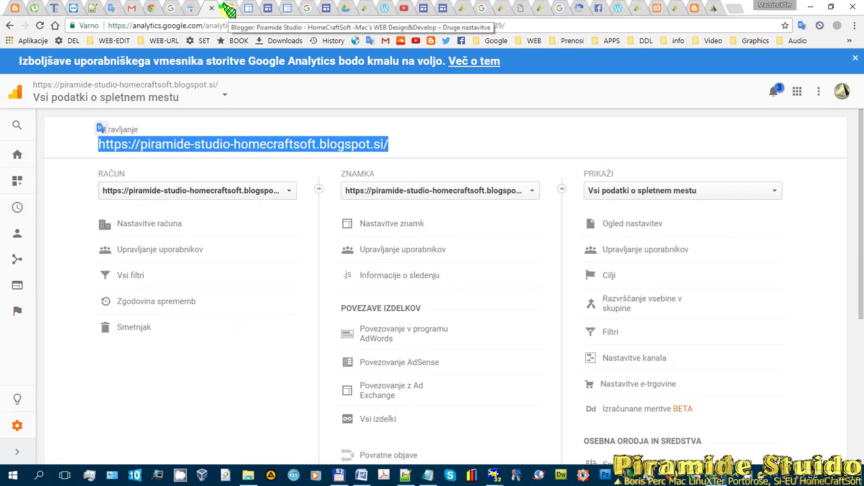
left_click(228, 8)
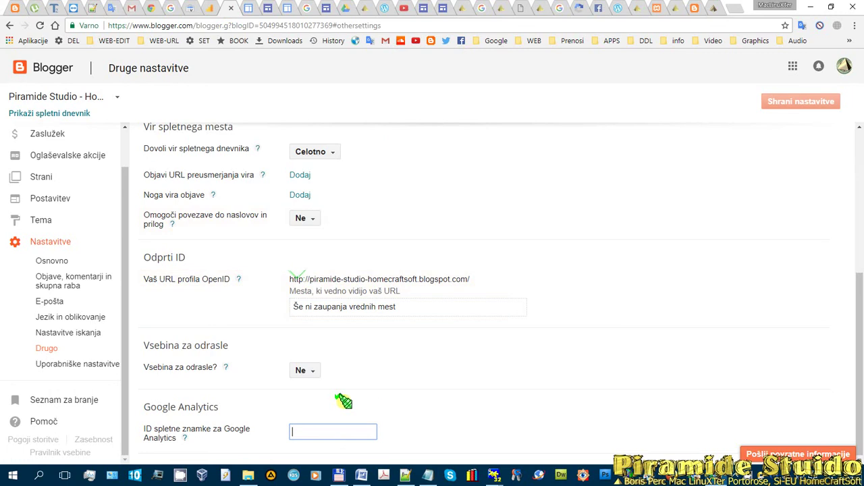
left_click(405, 475)
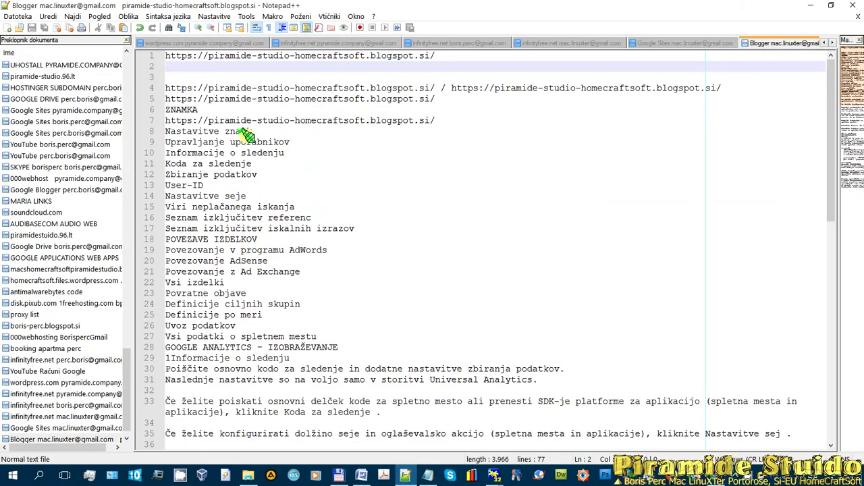
scroll(263, 169, "down", 4)
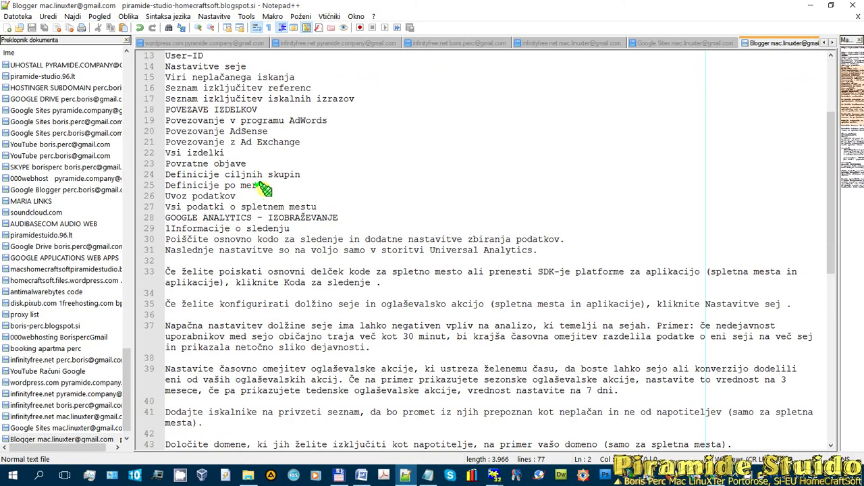
scroll(264, 189, "down", 9)
left_click_drag(247, 218, 111, 217)
key("ctrl+c")
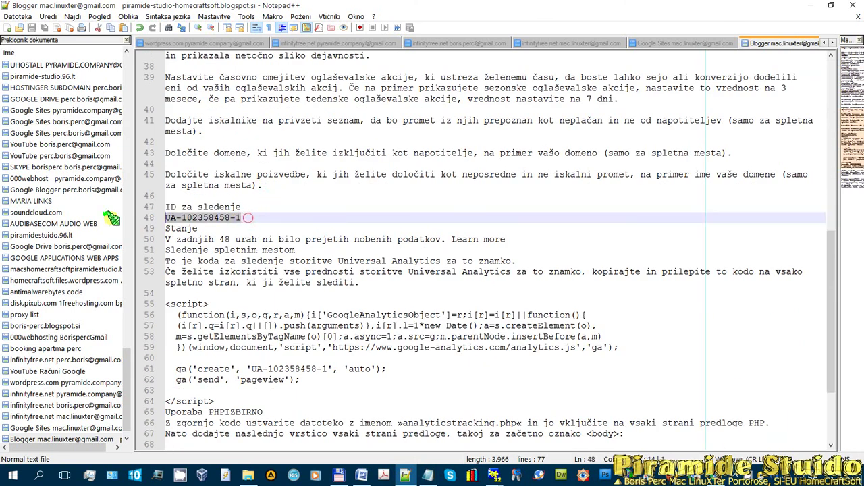
left_click(715, 476)
left_click(296, 431)
key("ctrl+v")
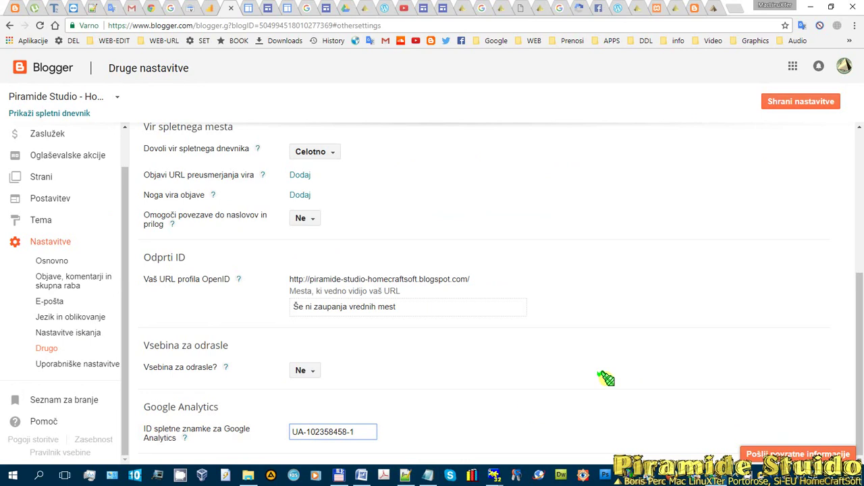
left_click(803, 102)
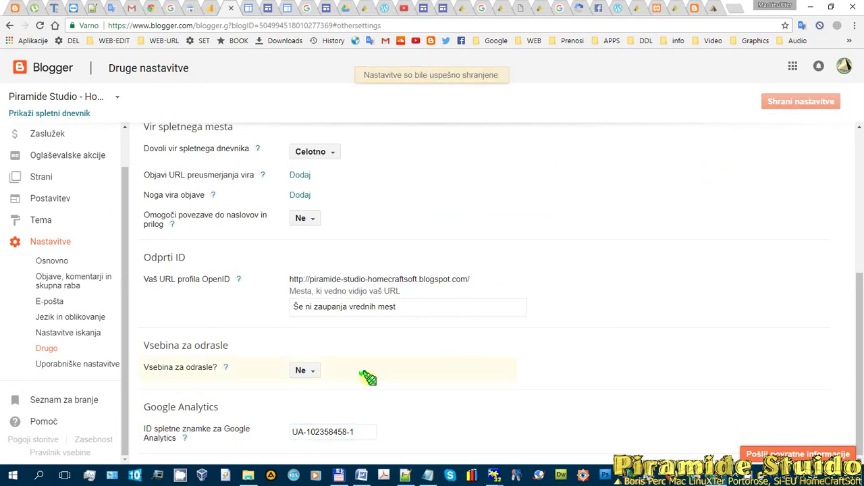
left_click(208, 6)
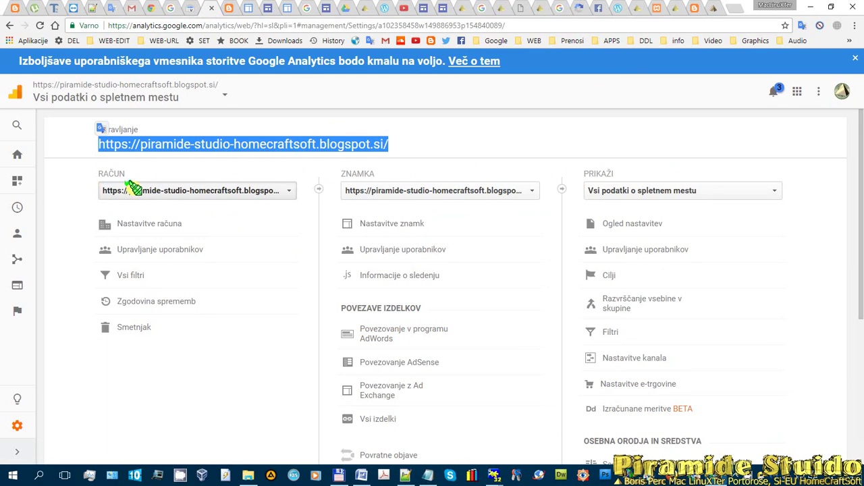
left_click(373, 277)
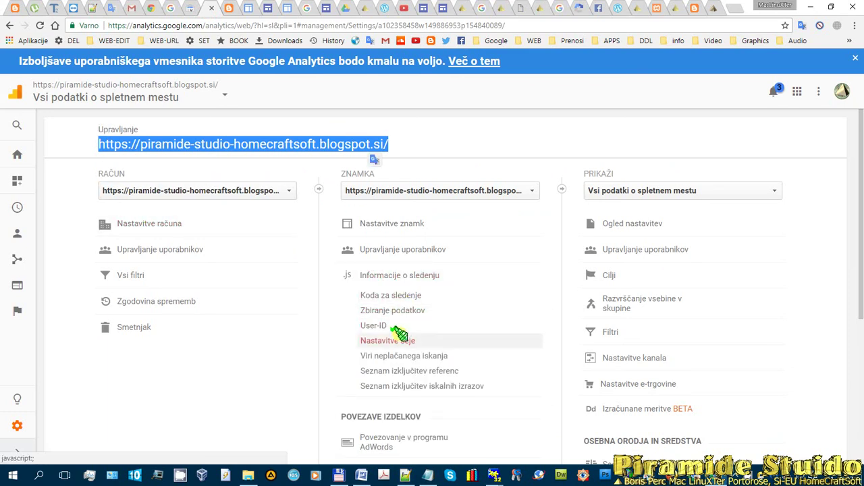
left_click(409, 298)
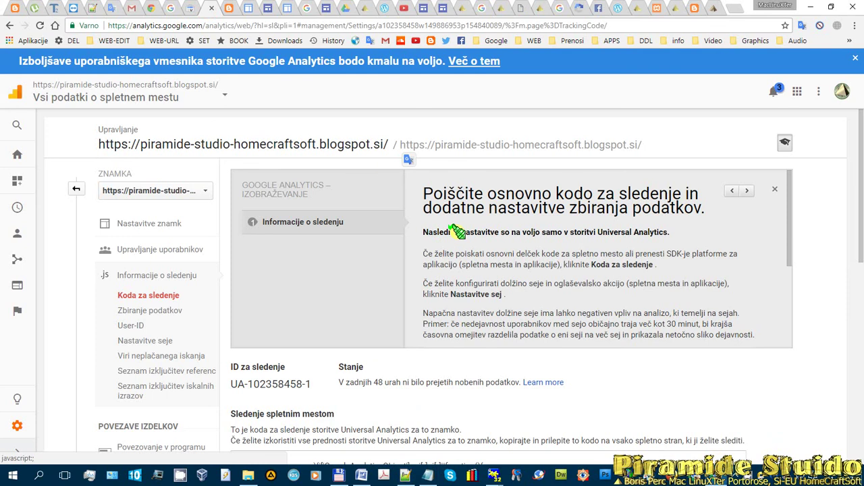
scroll(463, 331, "down", 3)
scroll(506, 360, "down", 5)
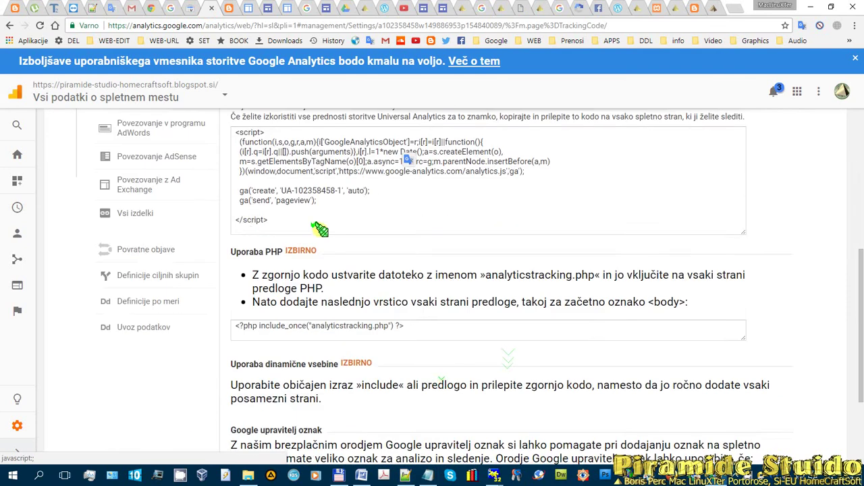
scroll(358, 277, "up", 2)
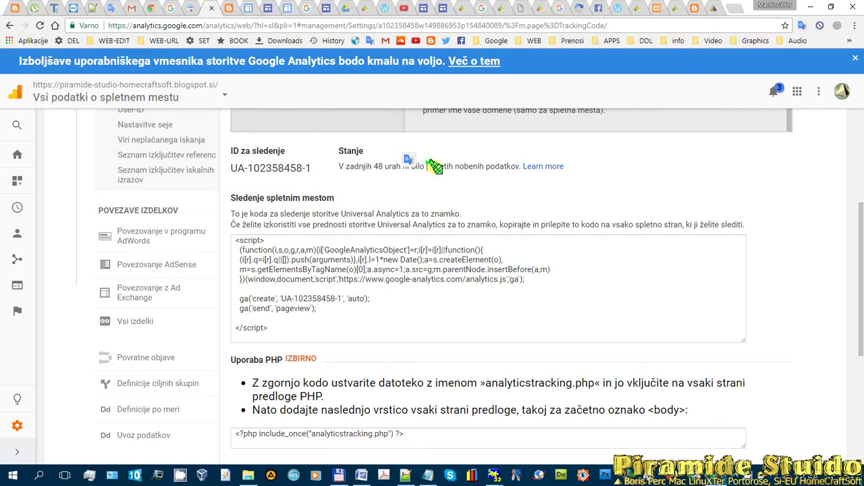
scroll(353, 191, "up", 3)
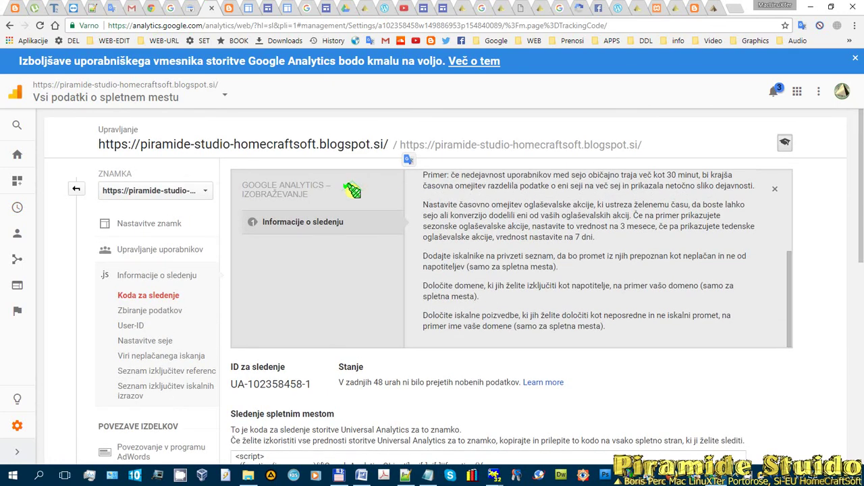
left_click(574, 80)
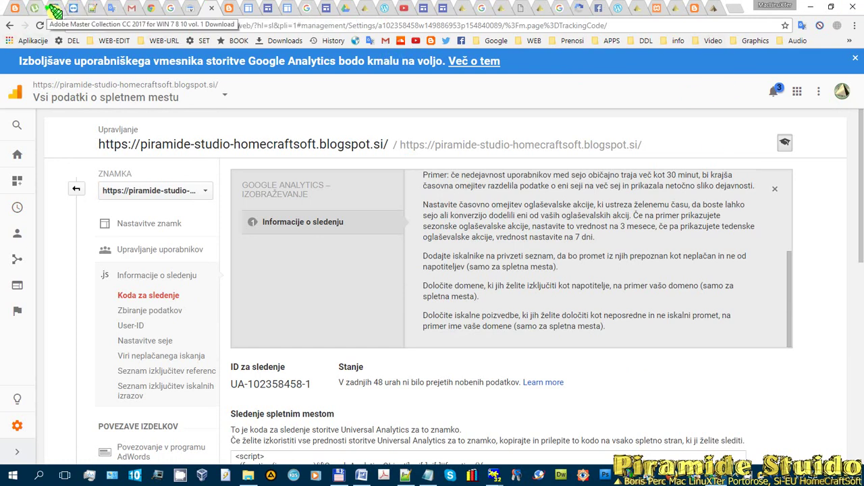
- Look through the Adobe Master Collection torrent, uTorrent and Google Translate tabs
left_click(54, 10)
scroll(239, 188, "up", 3)
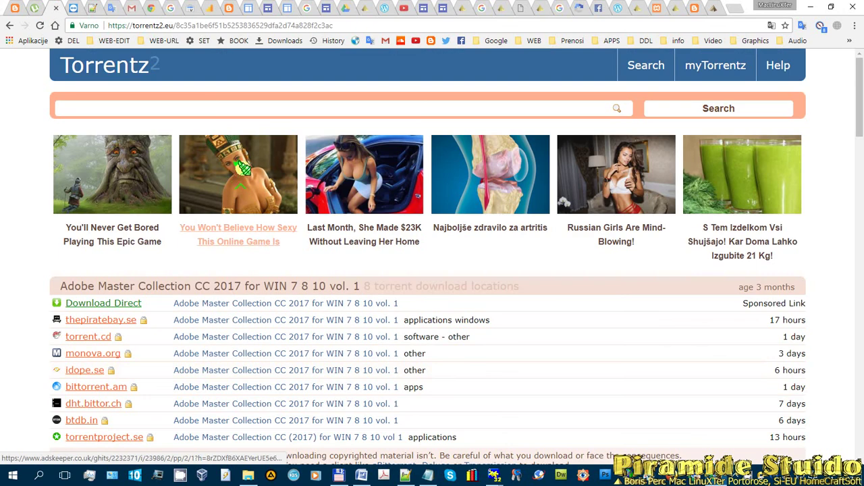
left_click(10, 25)
left_click(107, 27)
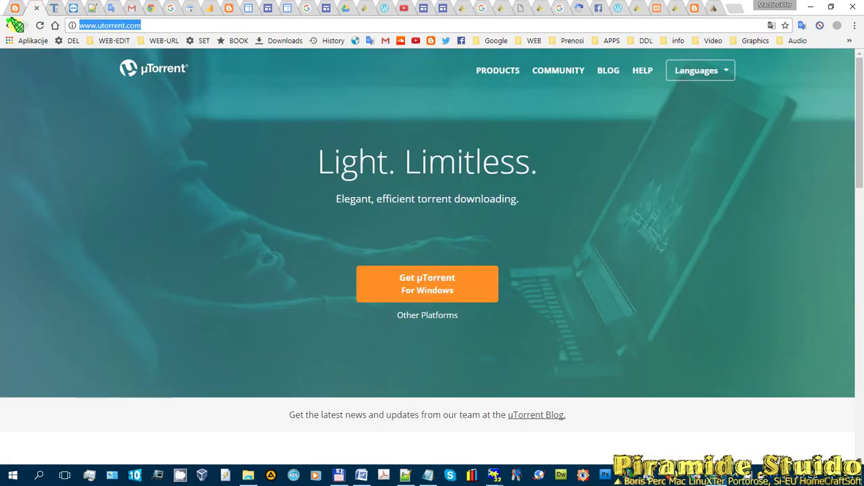
left_click(108, 8)
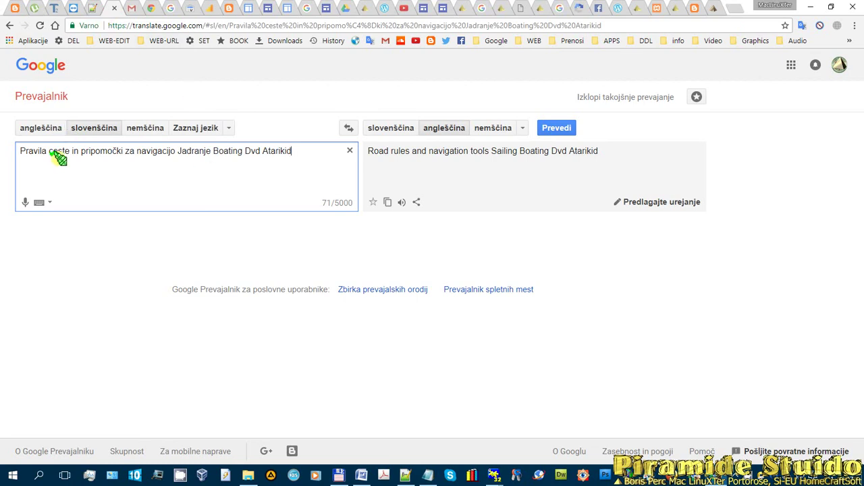
- Search 'google translate tool kit' in a new tab and open the Google Translator Toolkit result
left_click(735, 8)
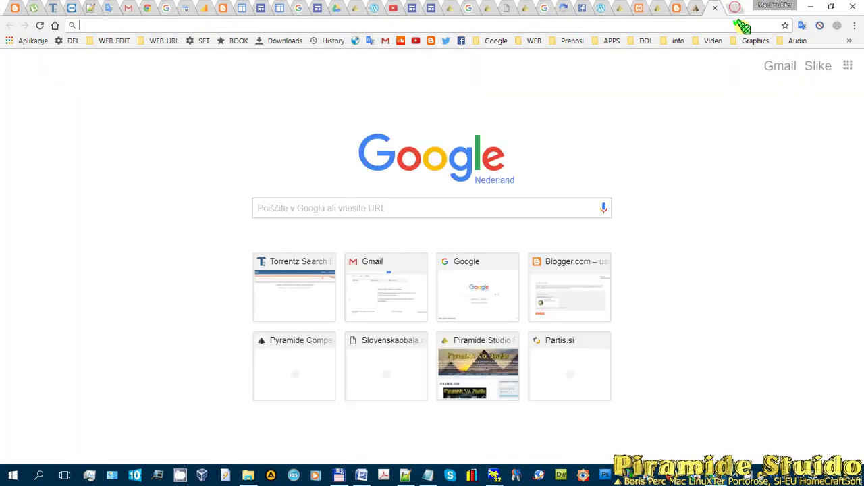
type("google tra")
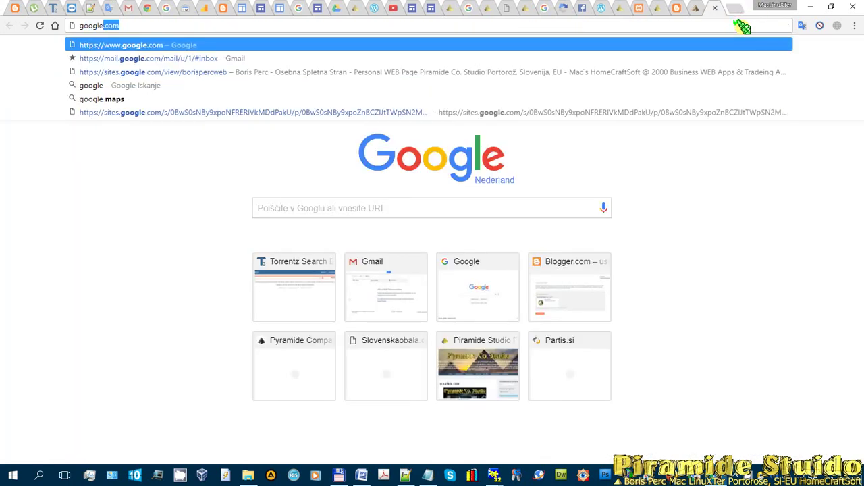
key("BackSpace")
key("BackSpace")
key("BackSpace")
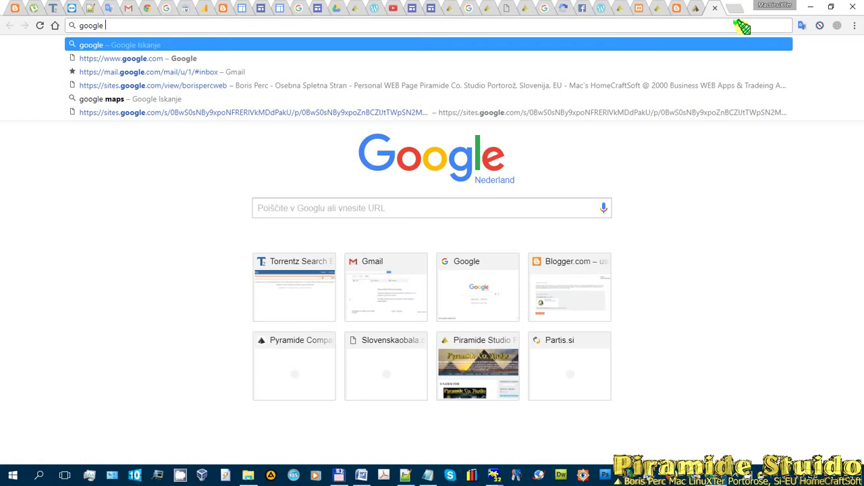
type("translat")
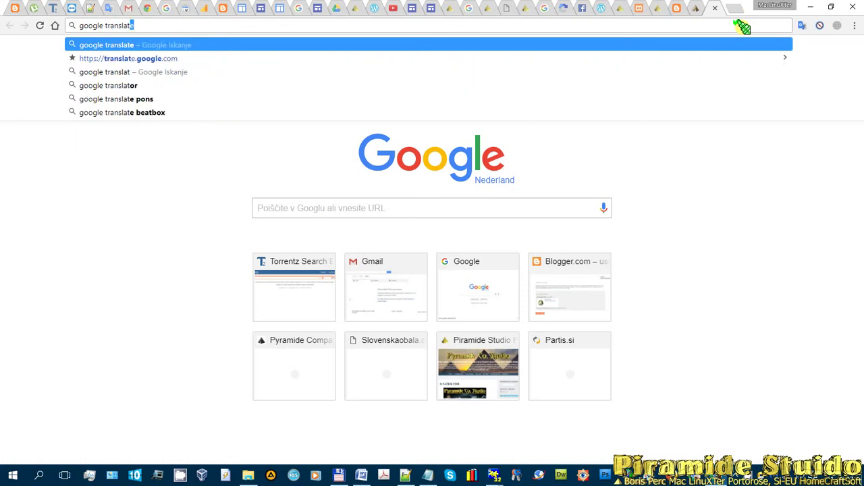
type("e tool")
key("BackSpace")
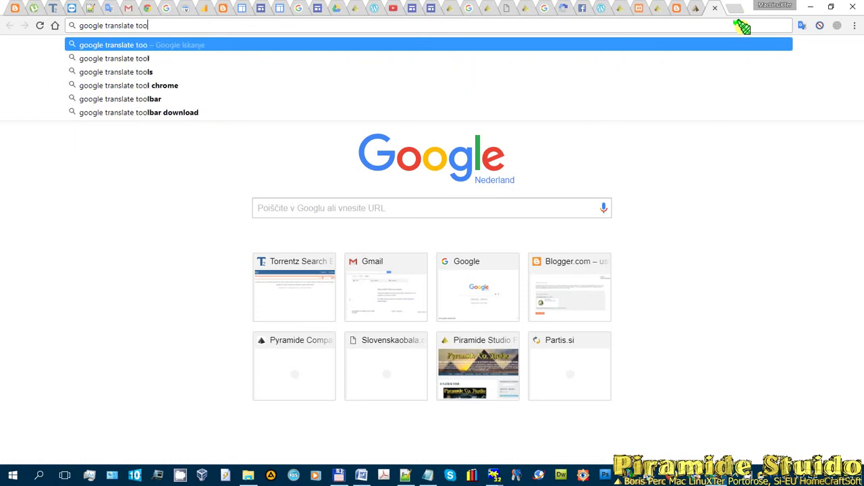
type("l kit")
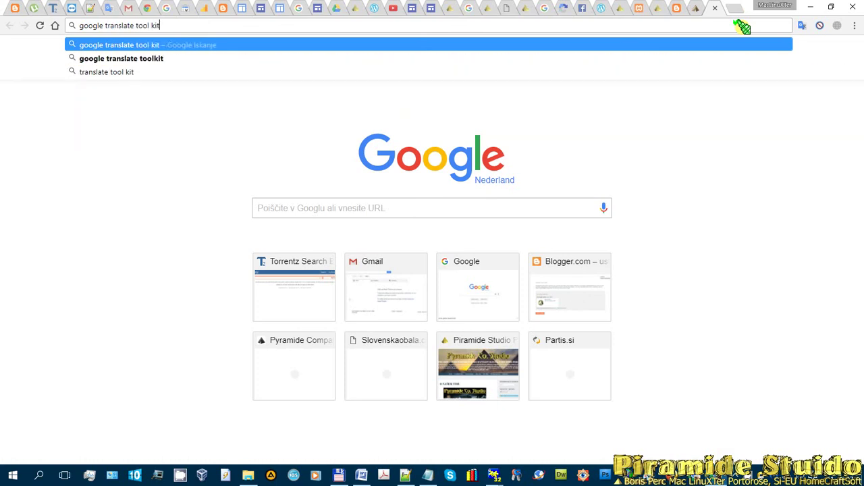
key("Return")
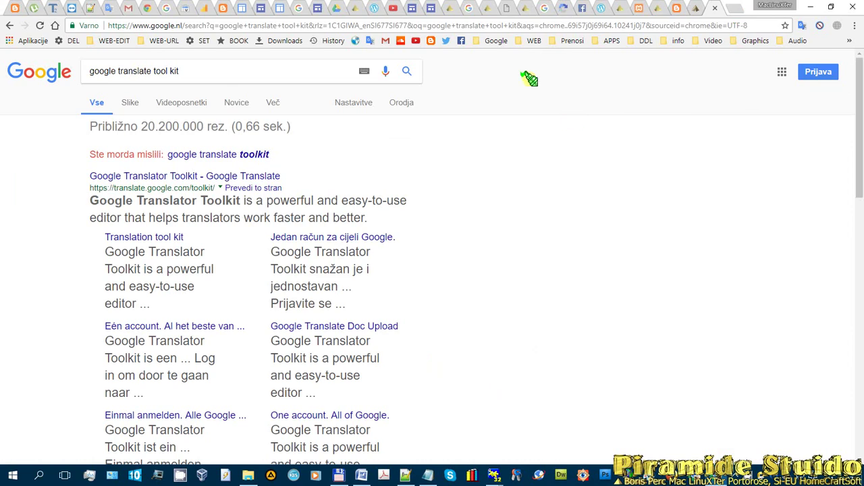
left_click(222, 174)
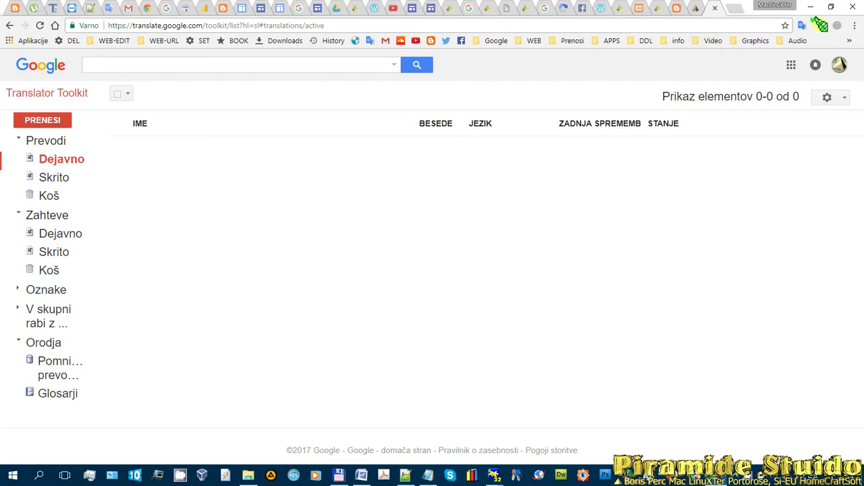
- Dismiss the quick page-translation popup and return to the Google Sites page editor
left_click(801, 26)
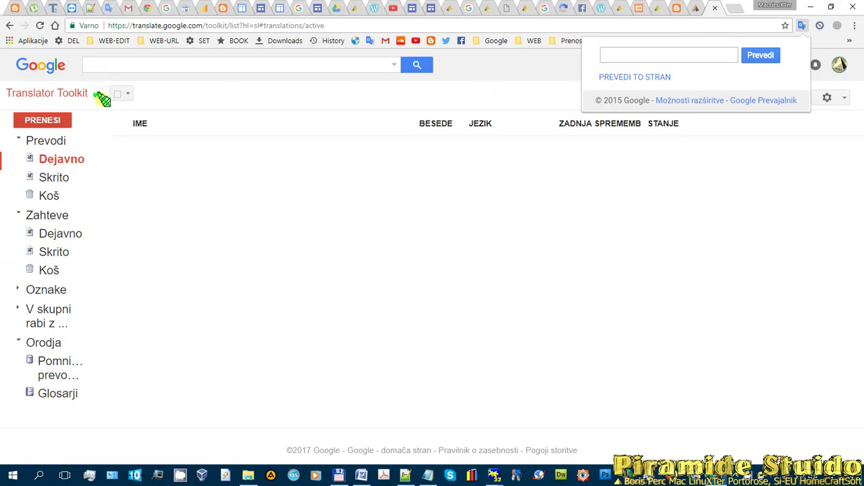
left_click(679, 243)
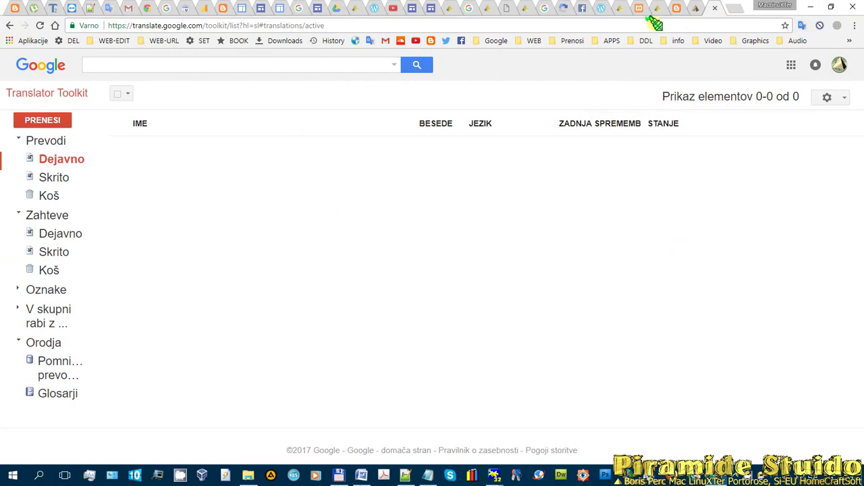
left_click(310, 8)
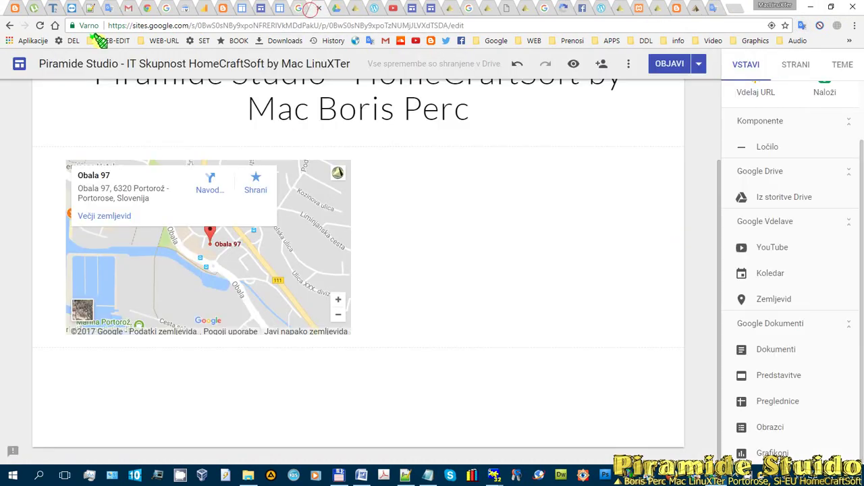